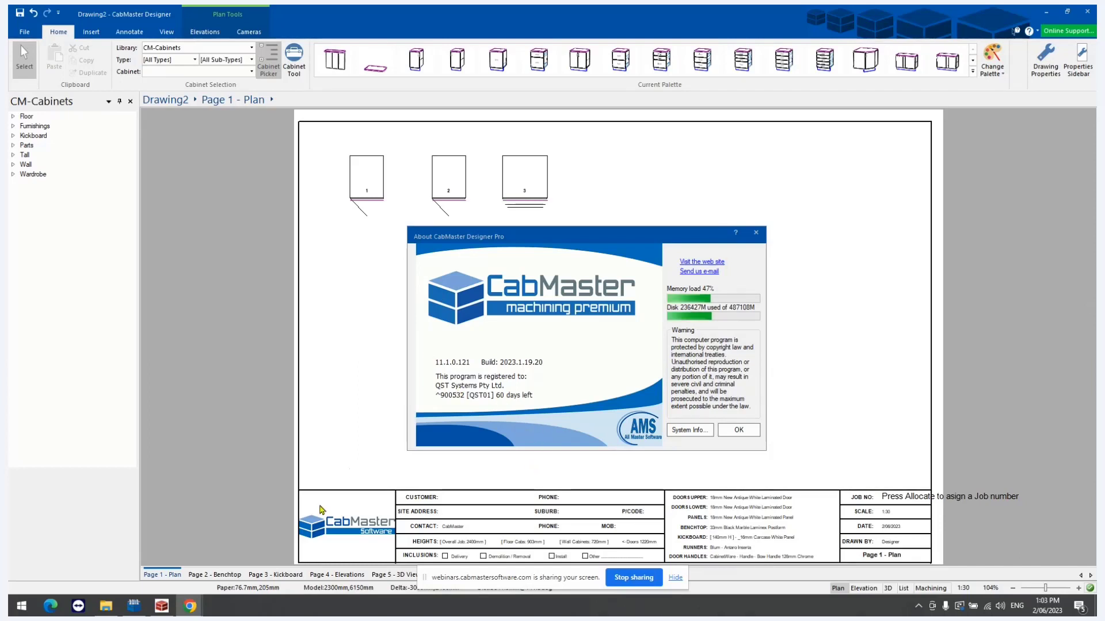
# - Check the version details on the EzyNest splash screen, then return to CabMaster and dismiss its About window
pyautogui.click(158, 608)
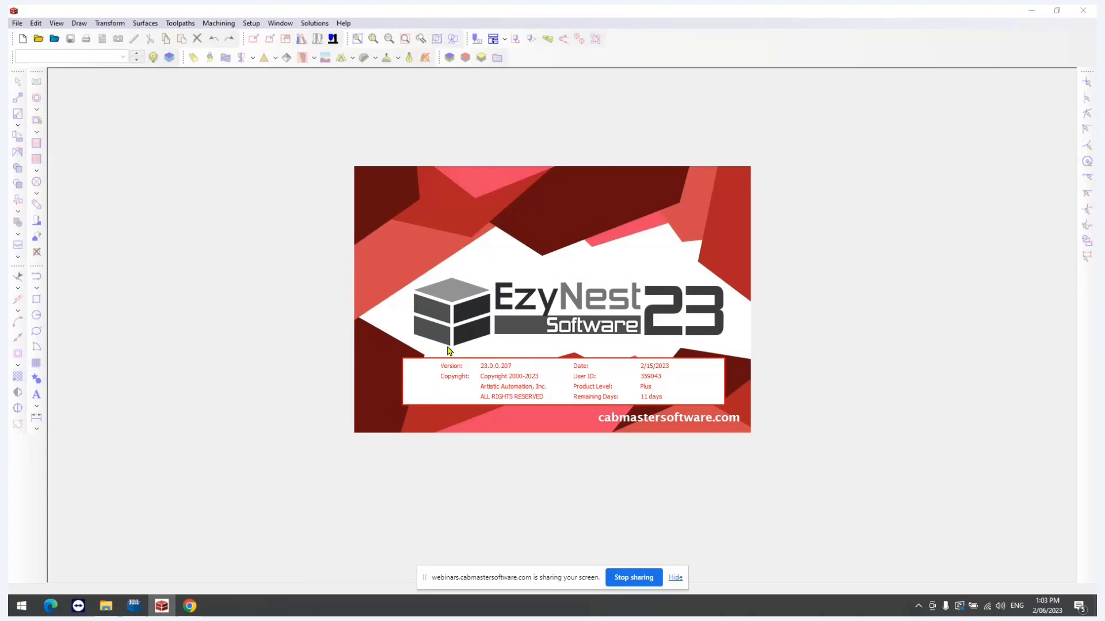
pyautogui.click(135, 614)
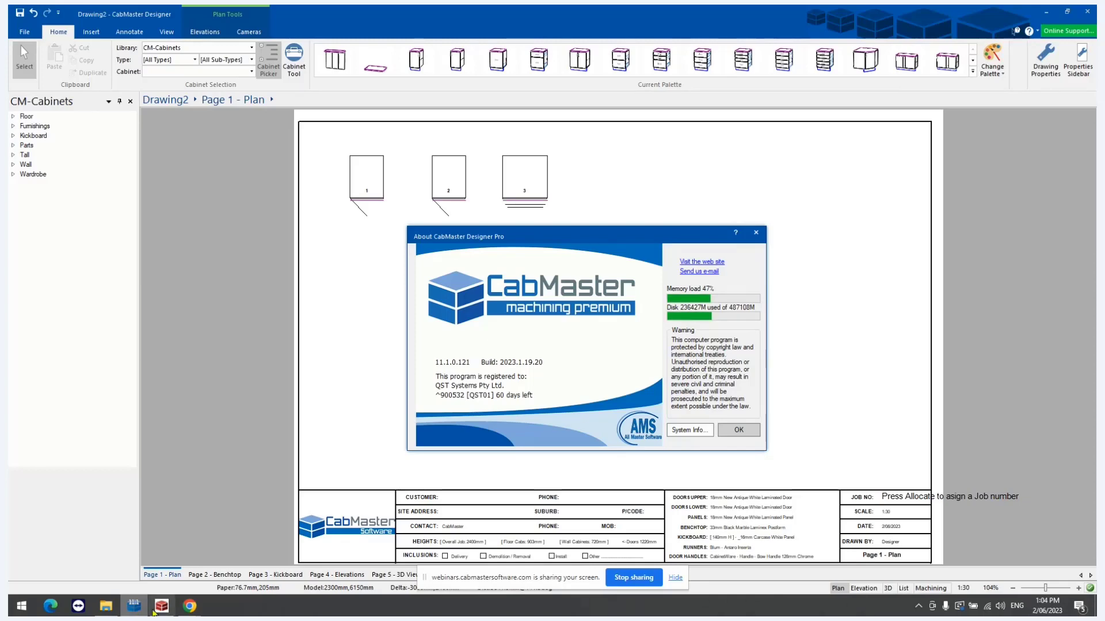
pyautogui.moveTo(145, 611)
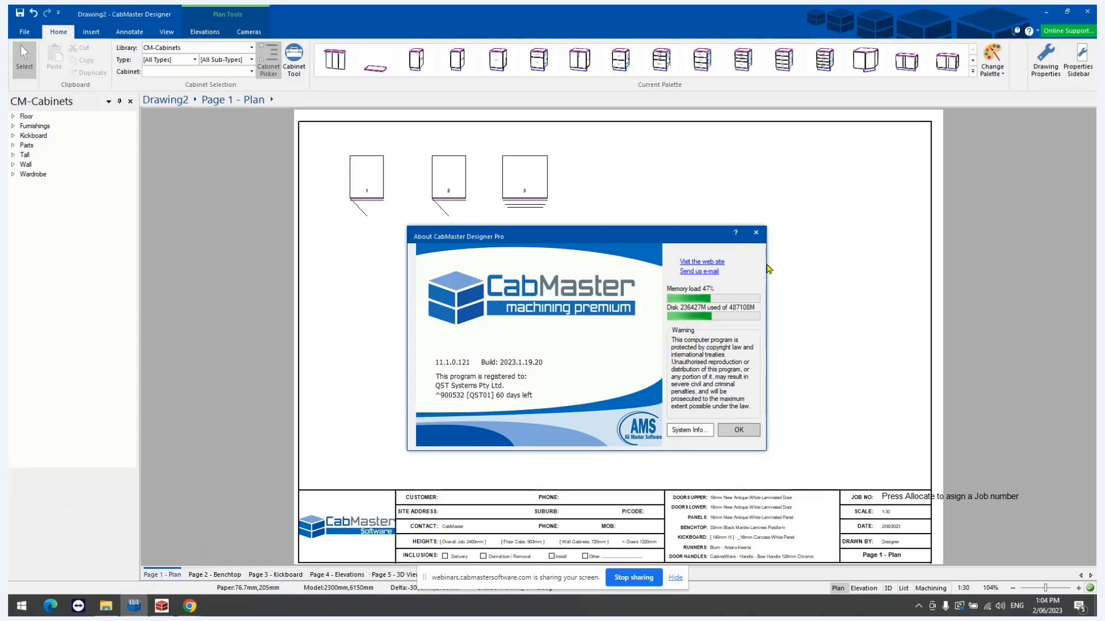
pyautogui.click(739, 429)
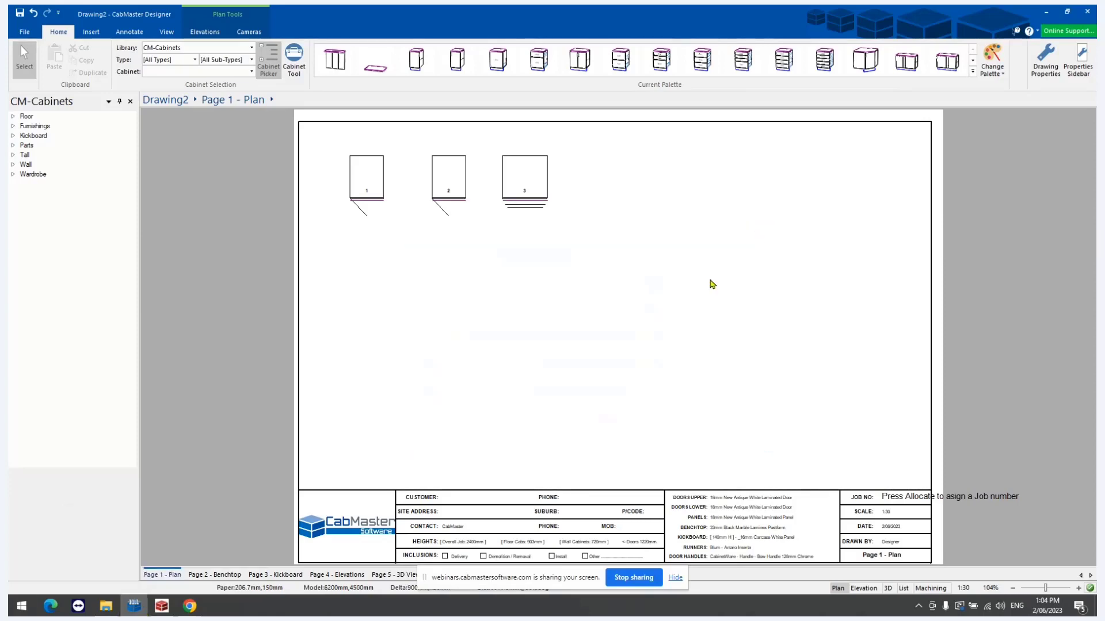
# - Open the properties of floor cabinet 1 in the plan and turn on the machining preview for its Door
pyautogui.click(379, 178)
pyautogui.doubleClick(379, 179)
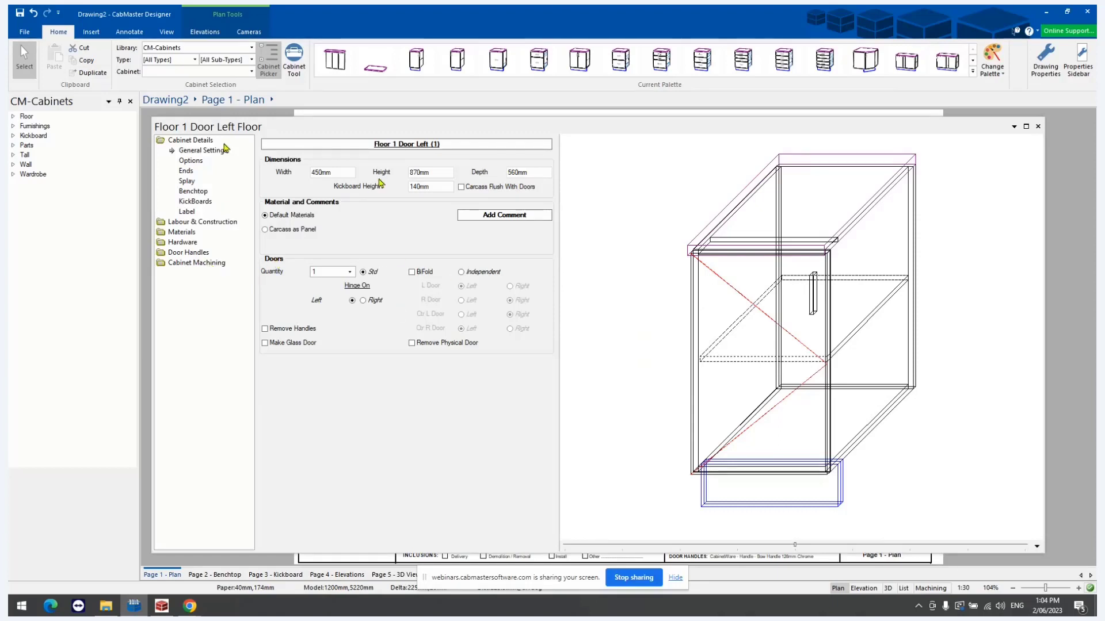
pyautogui.click(190, 264)
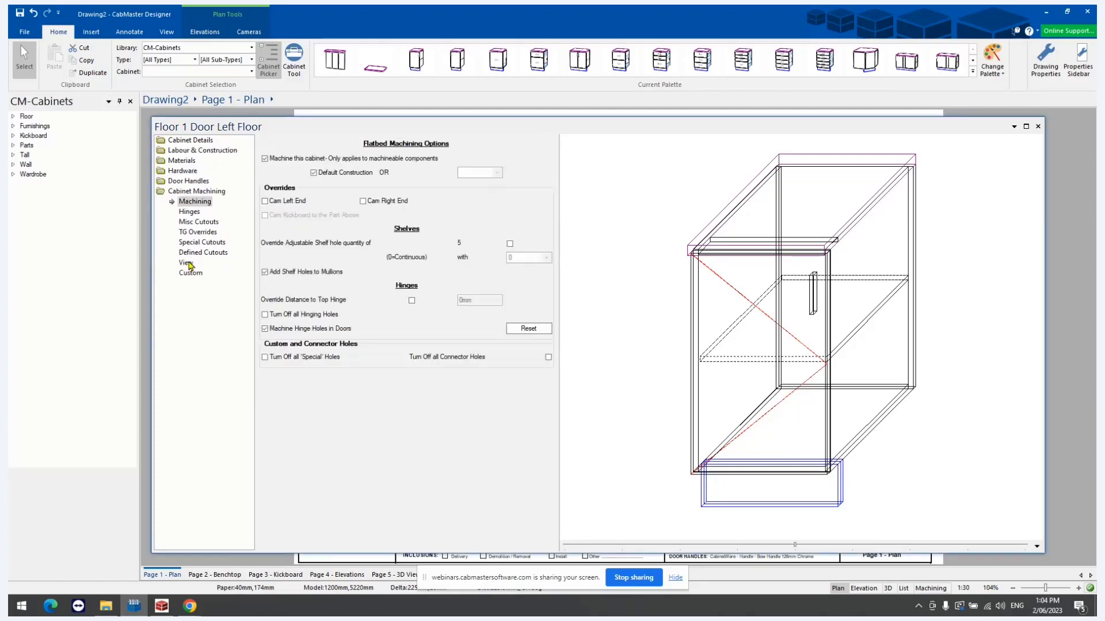
pyautogui.click(187, 263)
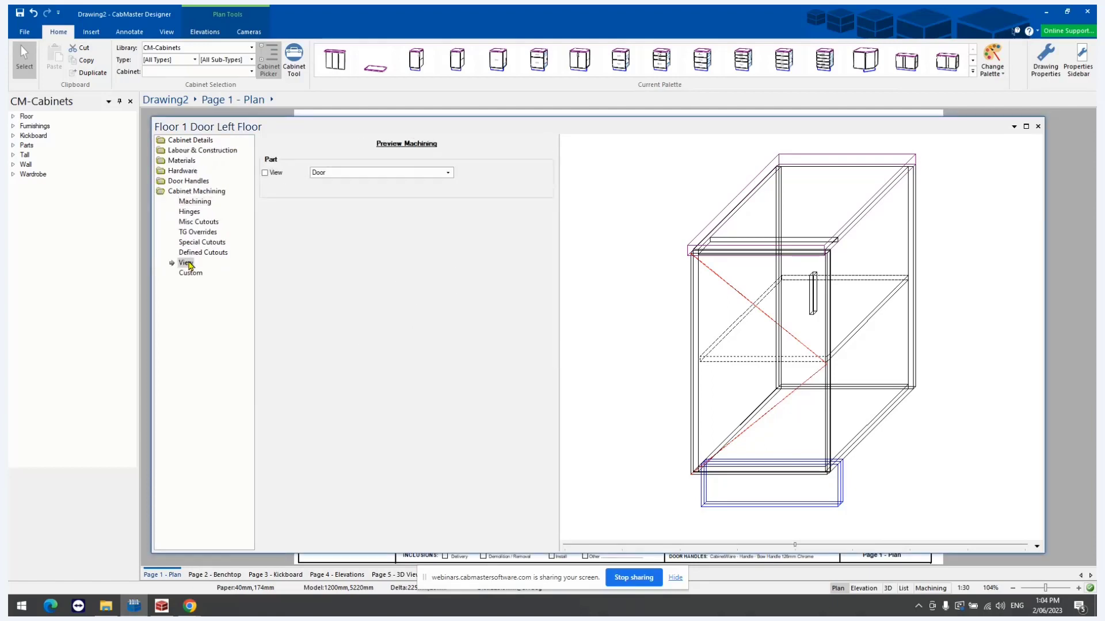
pyautogui.click(266, 173)
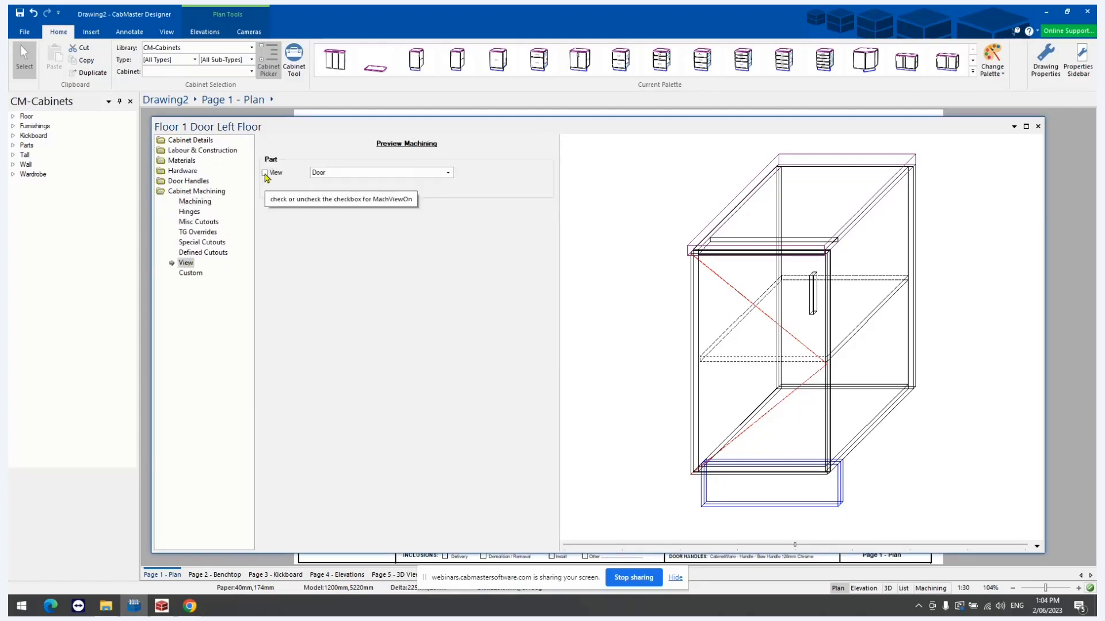
# - Preview the machining of the cabinet's Back, followed by its End Left
pyautogui.click(395, 174)
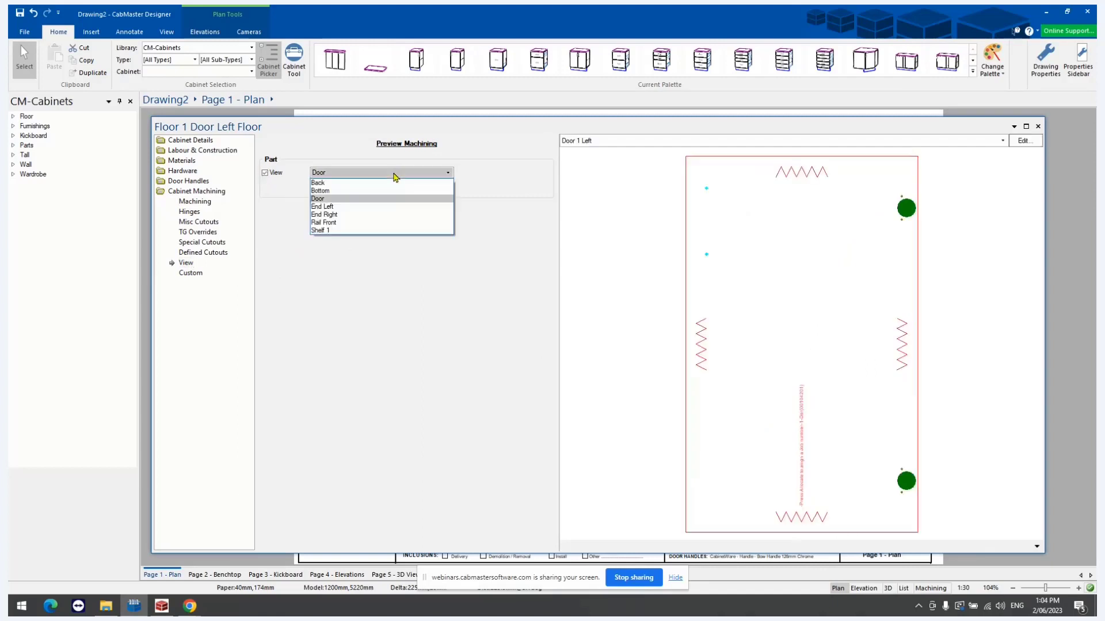
pyautogui.click(330, 183)
pyautogui.click(341, 175)
pyautogui.click(337, 208)
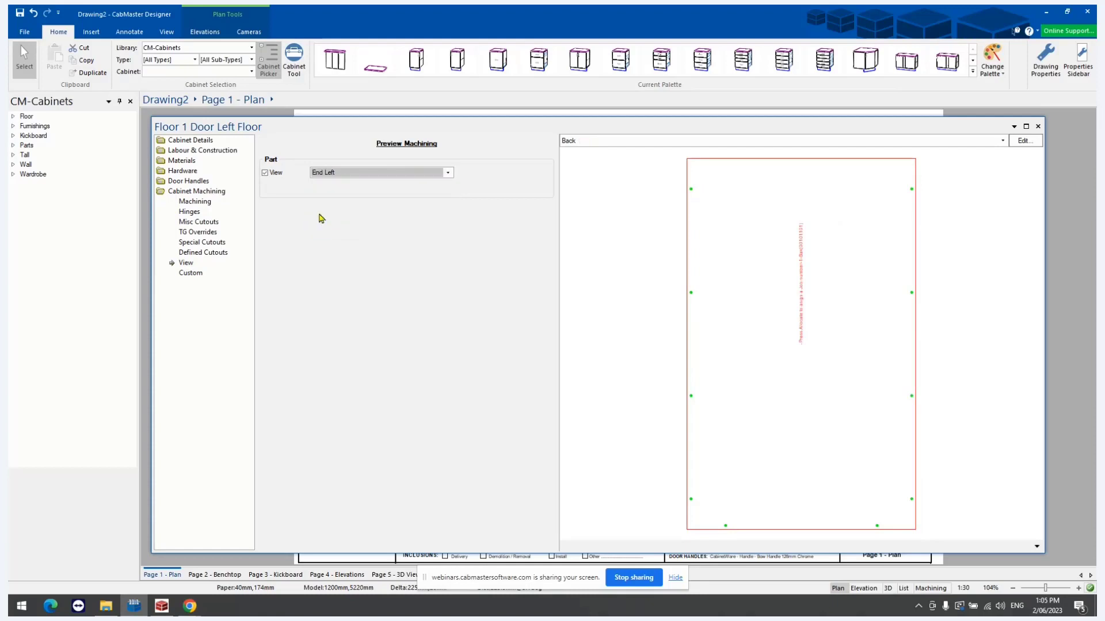
# - Turn off the part preview, then set the cabinet drawing display to Machining and show the Benchtop
pyautogui.click(265, 174)
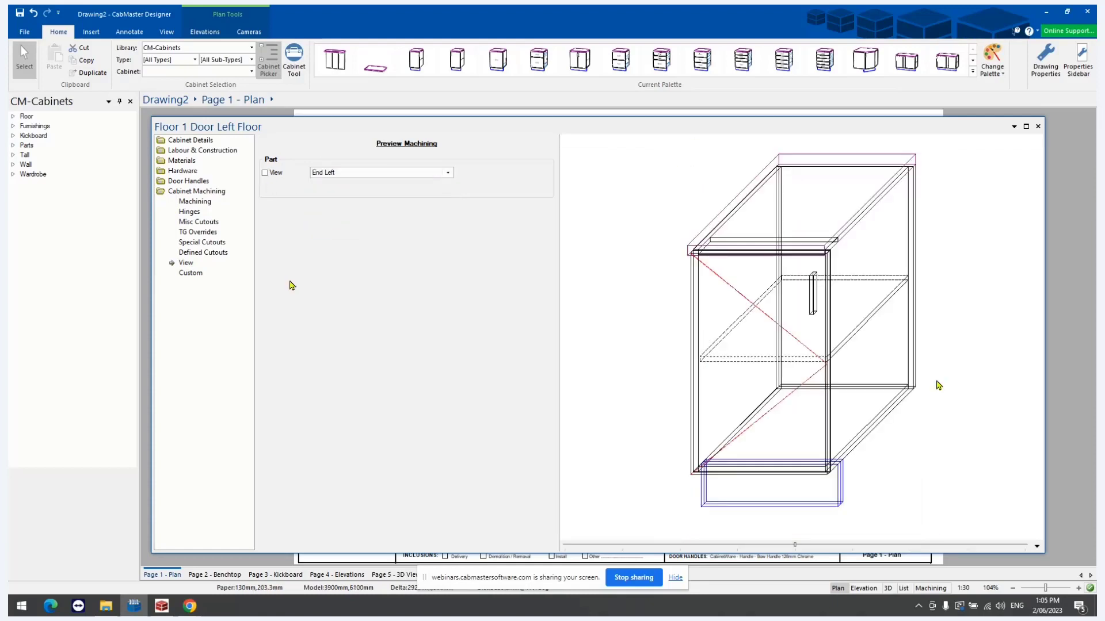
pyautogui.rightClick(1038, 552)
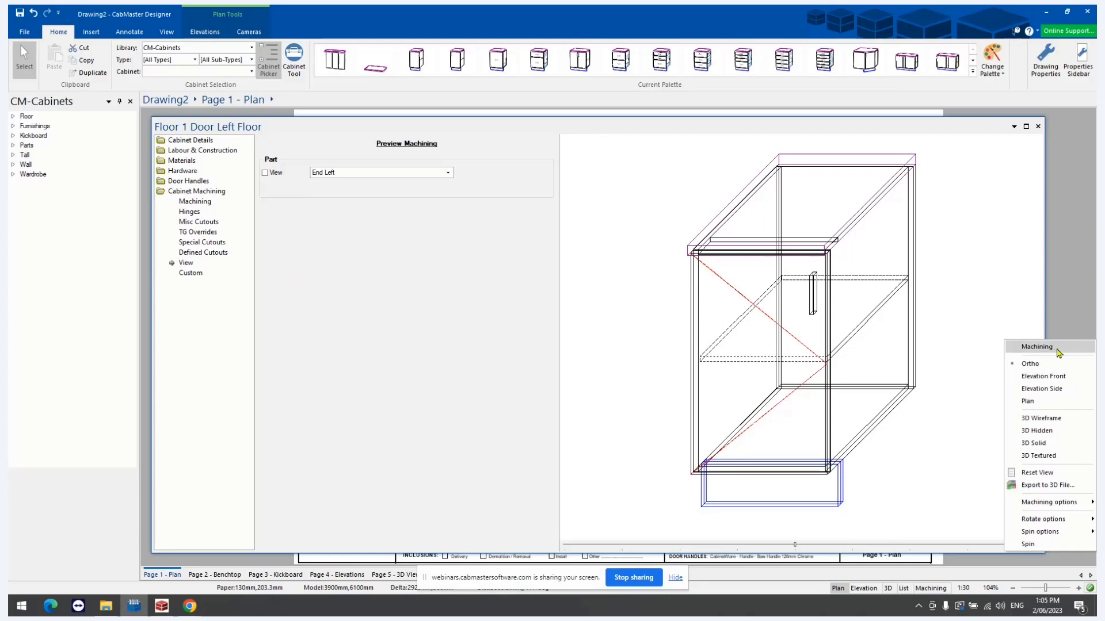
pyautogui.click(1036, 347)
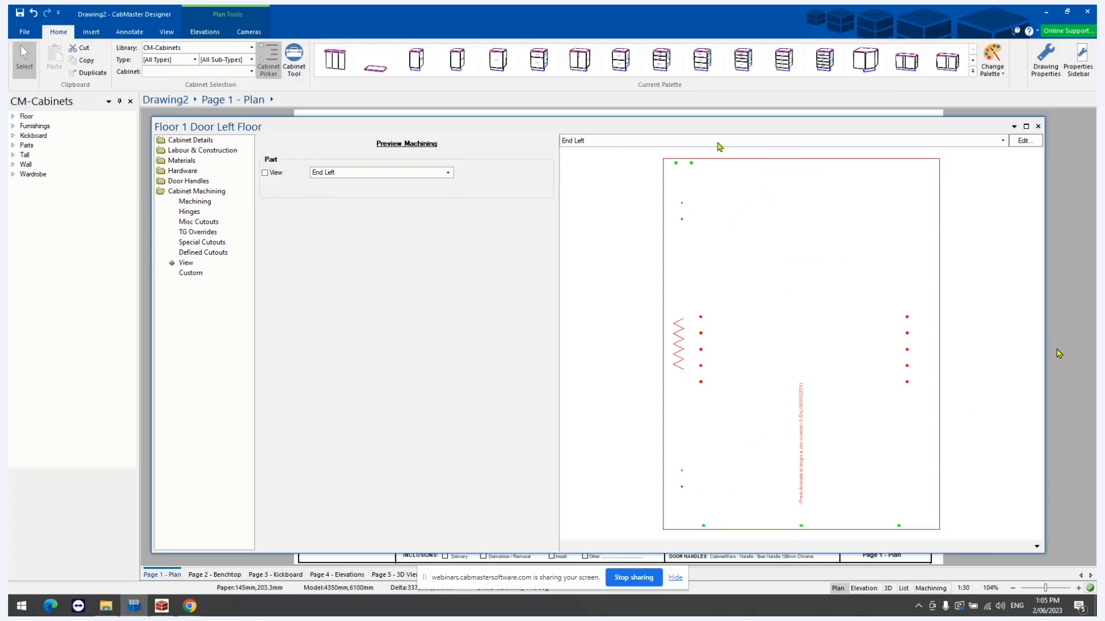
pyautogui.click(697, 142)
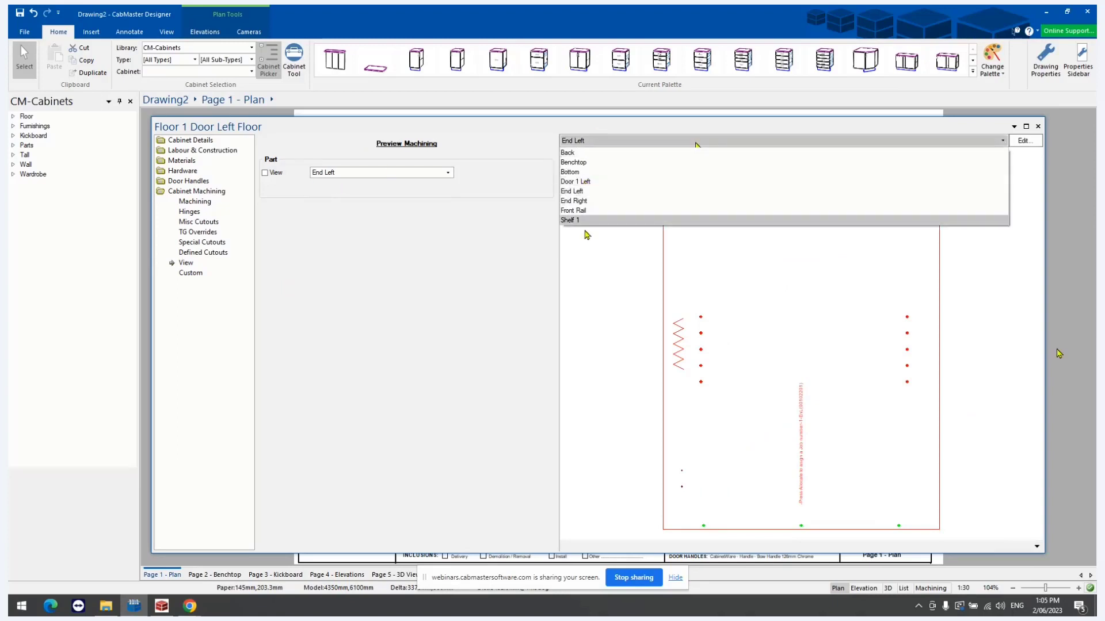
pyautogui.click(575, 162)
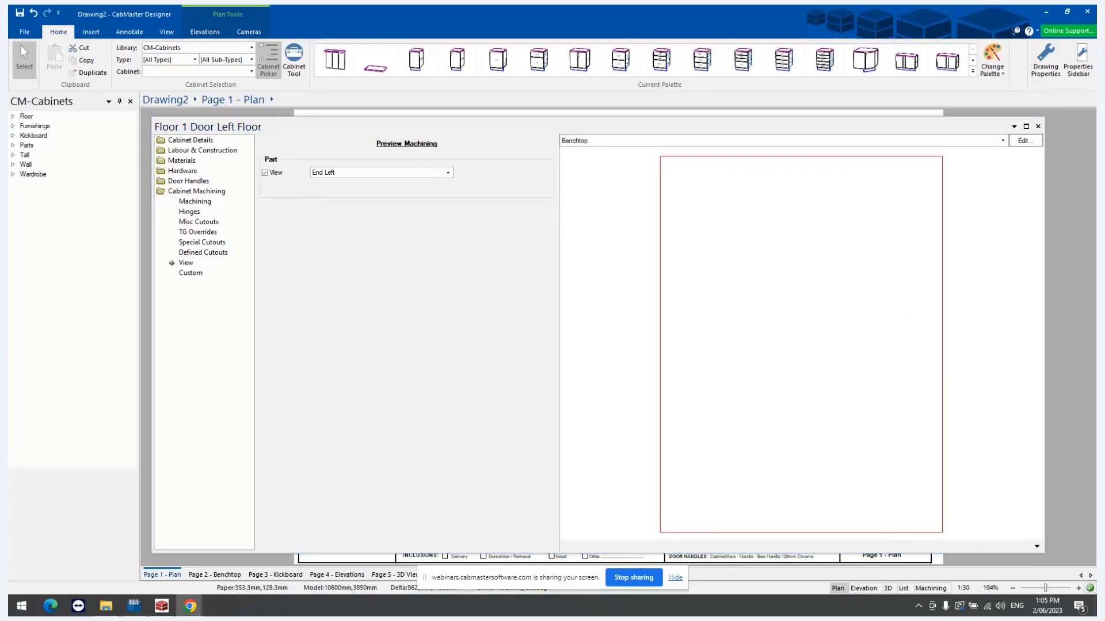
# - Change the previewed part from the Benchtop to the Back
pyautogui.click(617, 141)
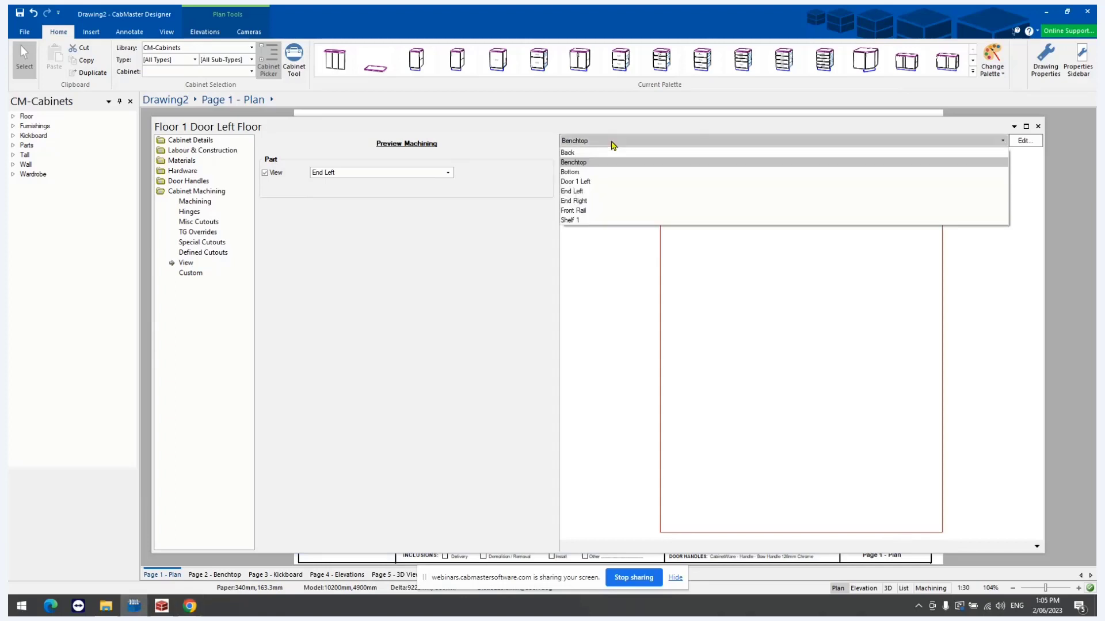
pyautogui.click(341, 176)
pyautogui.click(342, 177)
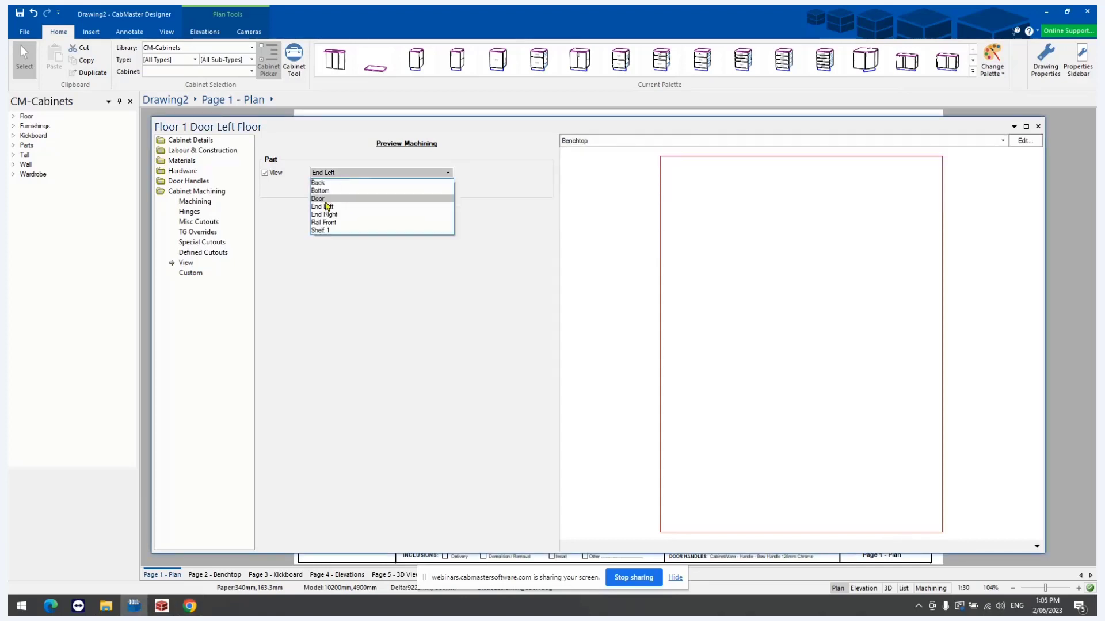
pyautogui.click(331, 183)
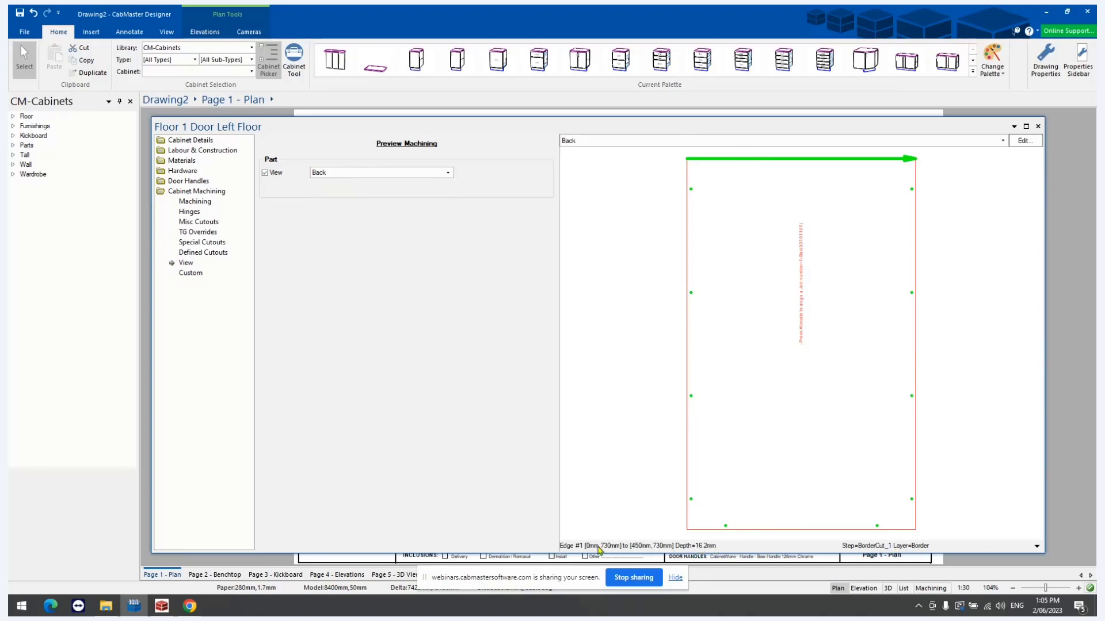
# - Inspect the origin vertex and the successive border edges of the Back for their coordinates, depth and layer
pyautogui.click(687, 530)
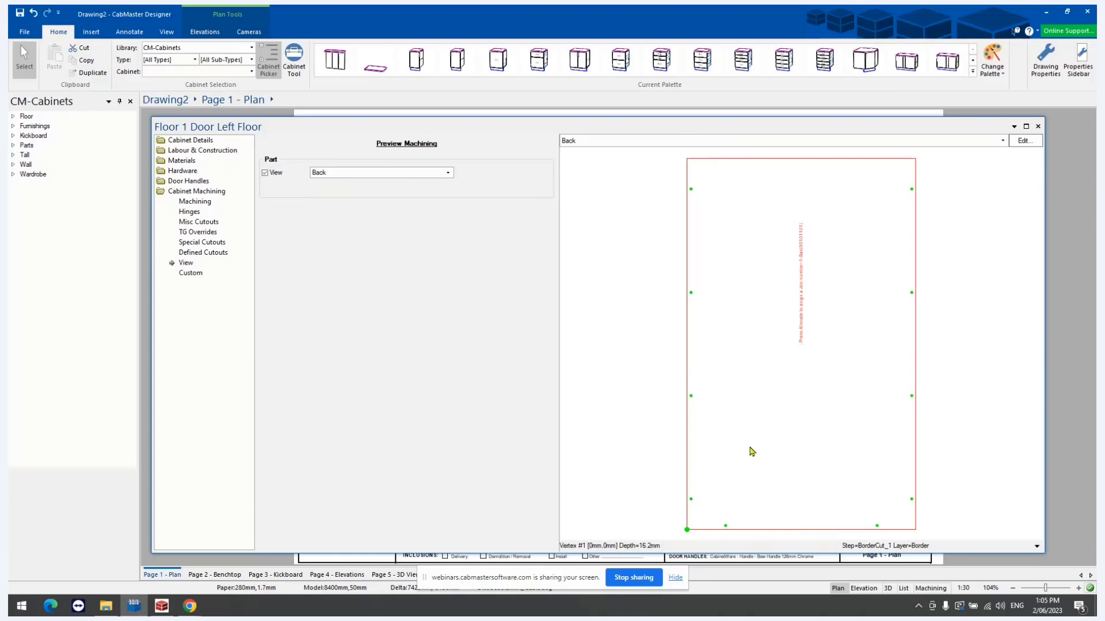
pyautogui.click(688, 385)
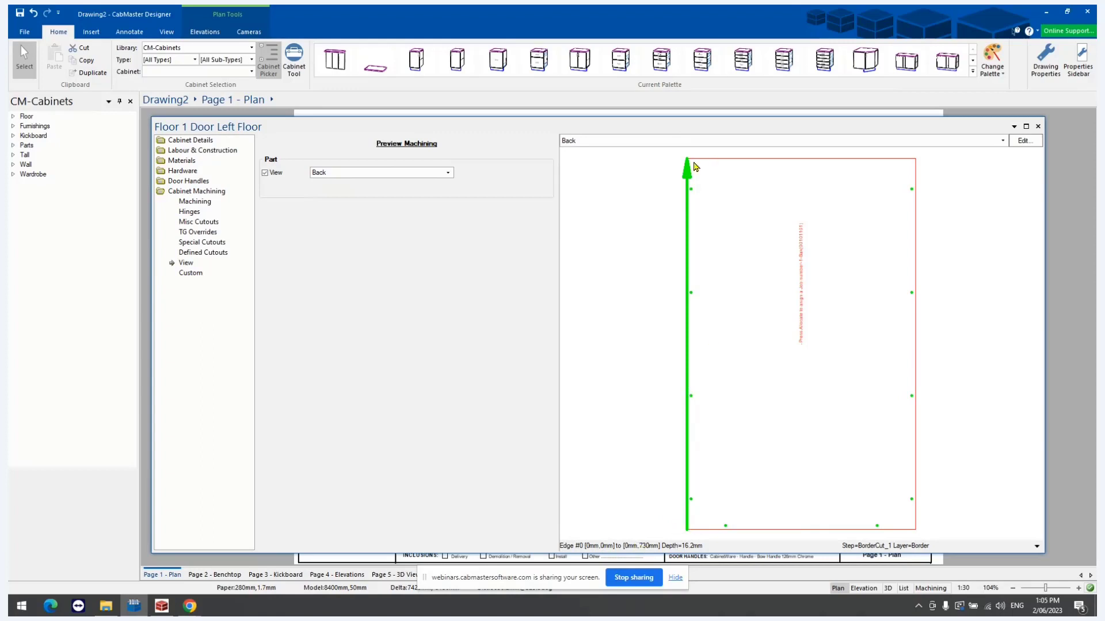
pyautogui.click(719, 165)
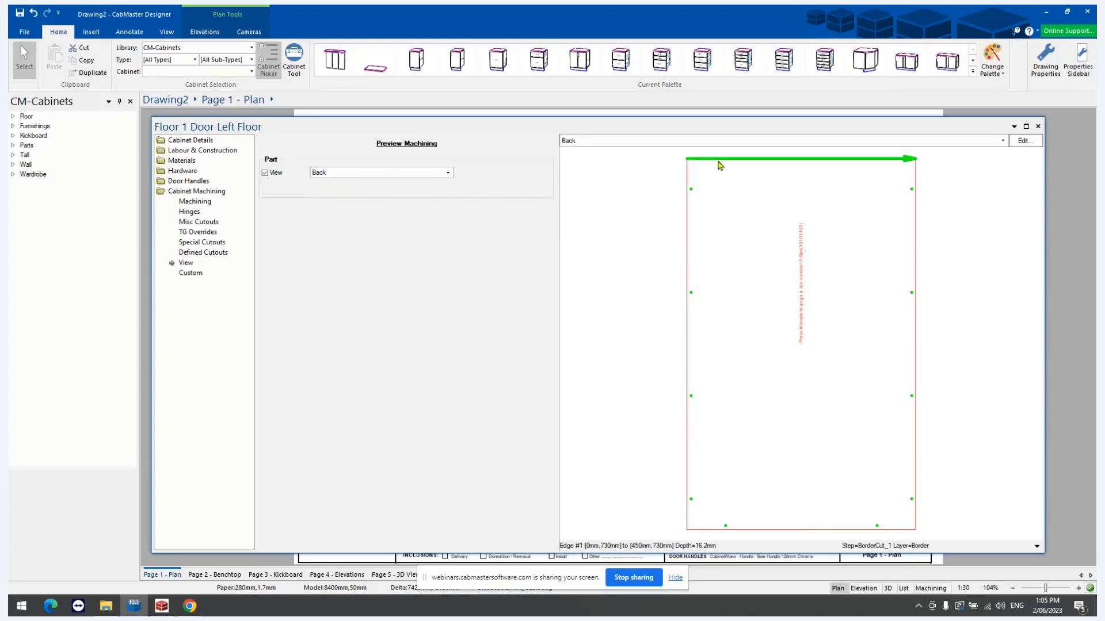
pyautogui.click(917, 265)
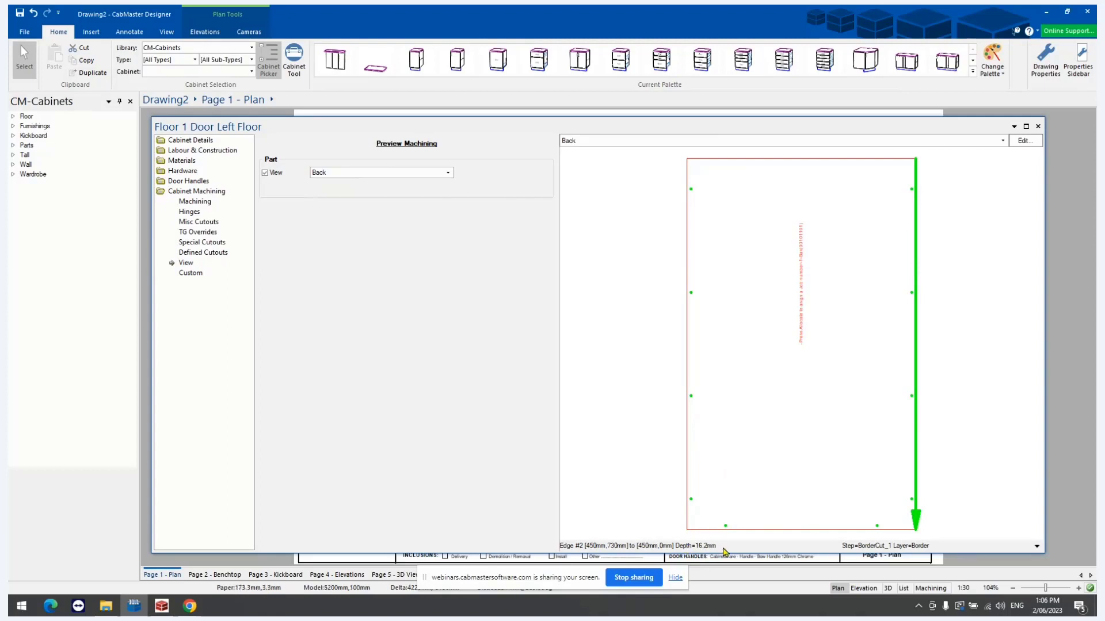
pyautogui.click(692, 501)
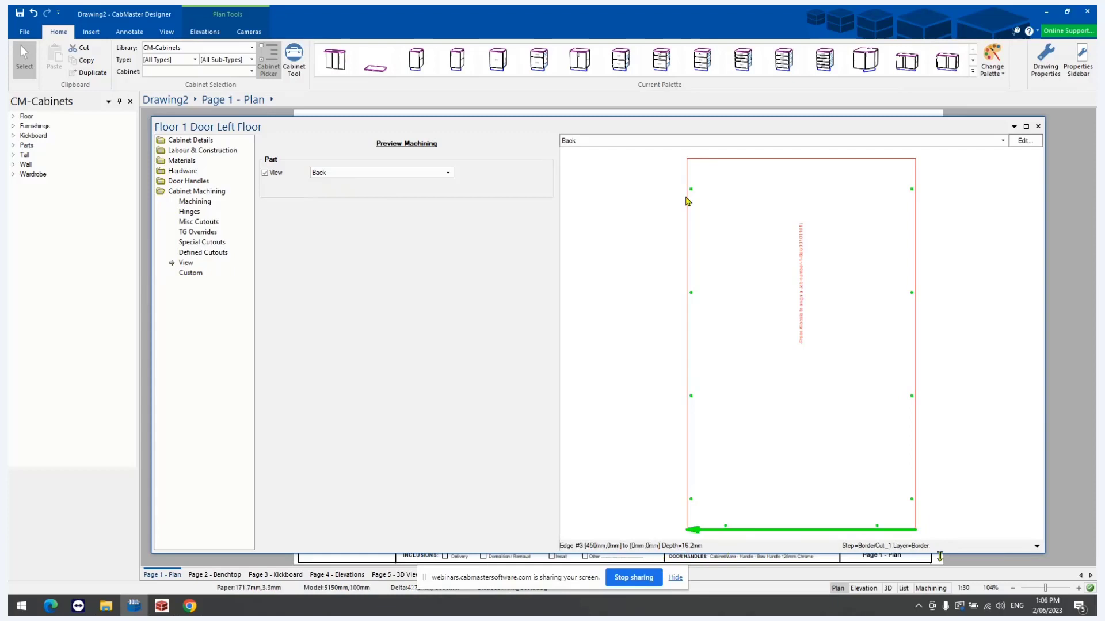
# - Show the machining of Door 1 Left and inspect its upper handle hole, lower hinge holes and origin corner
pyautogui.click(584, 141)
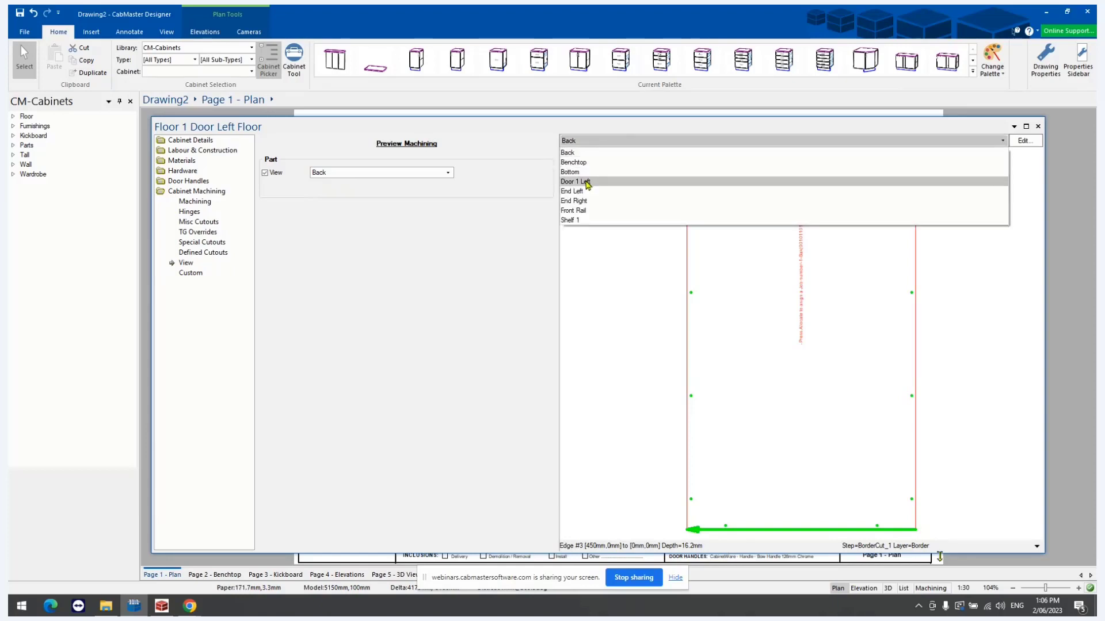
pyautogui.click(592, 182)
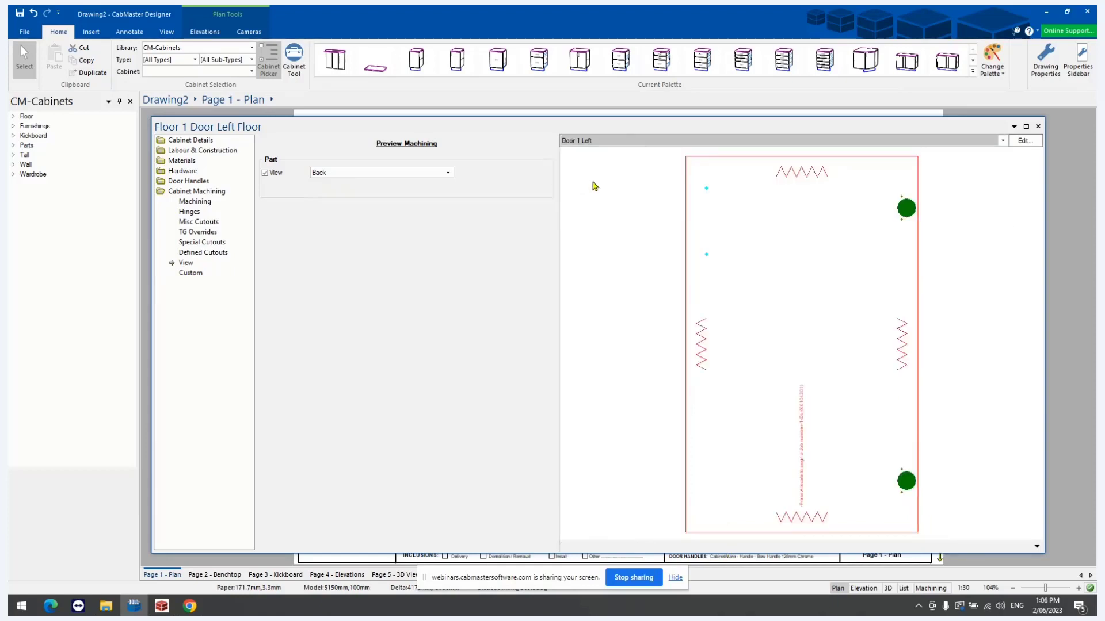
pyautogui.click(707, 190)
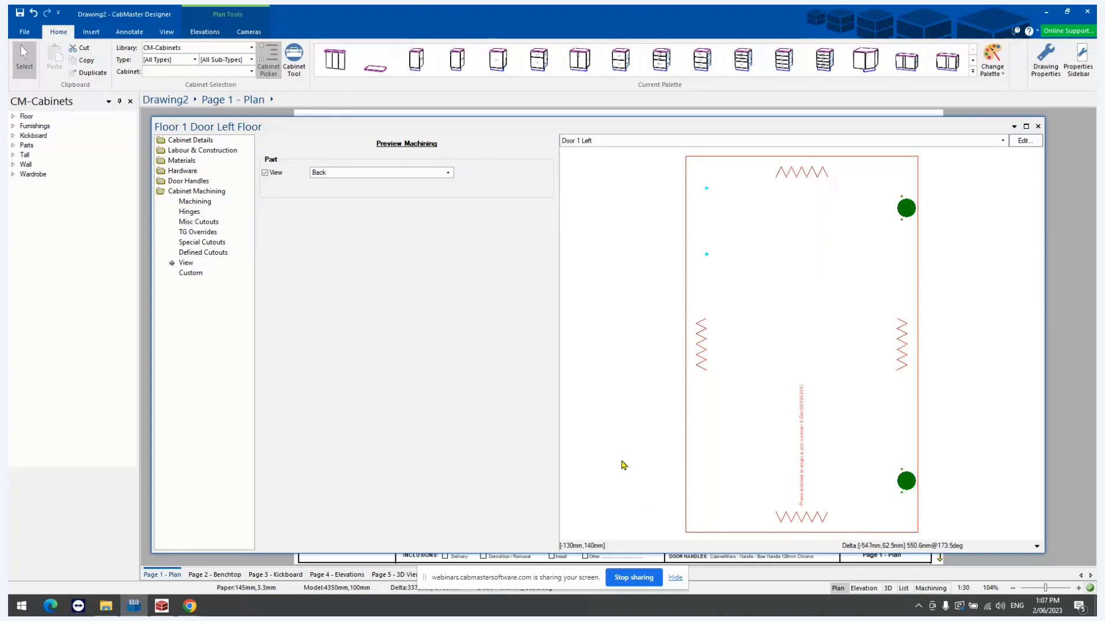
pyautogui.click(686, 533)
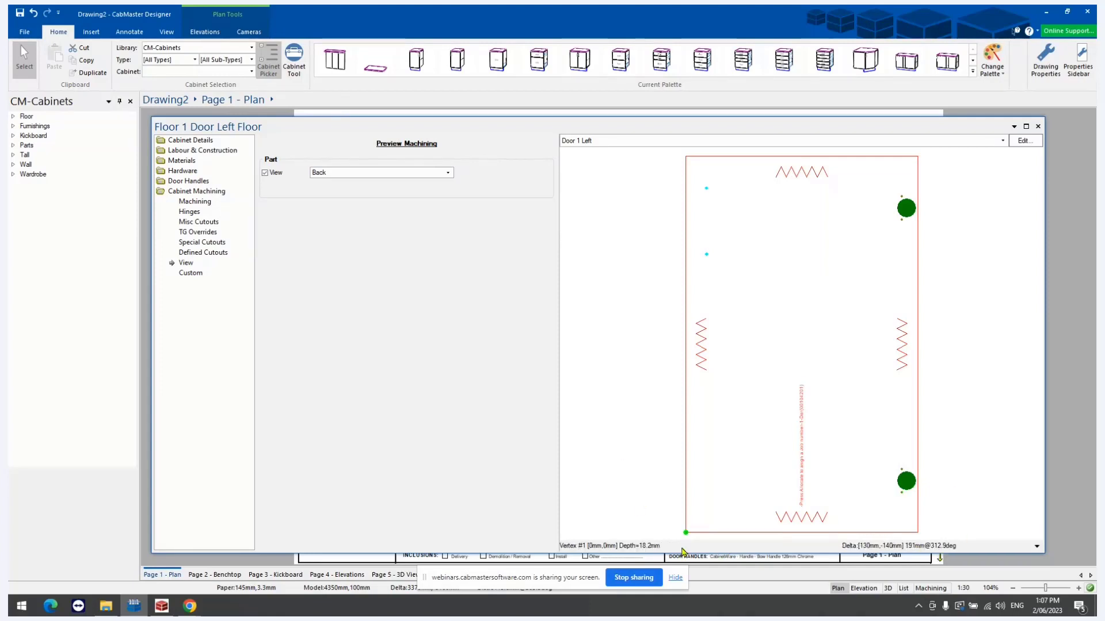
pyautogui.click(902, 494)
pyautogui.click(686, 534)
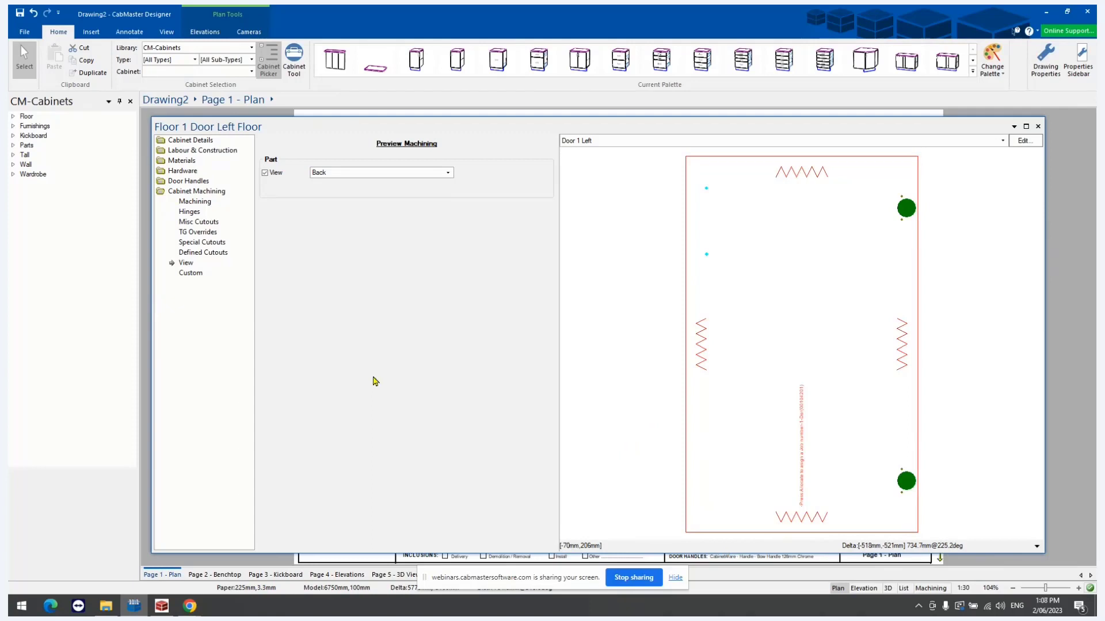
# - Open the layer properties from the general machining Tool settings in the drawing properties
pyautogui.click(1048, 56)
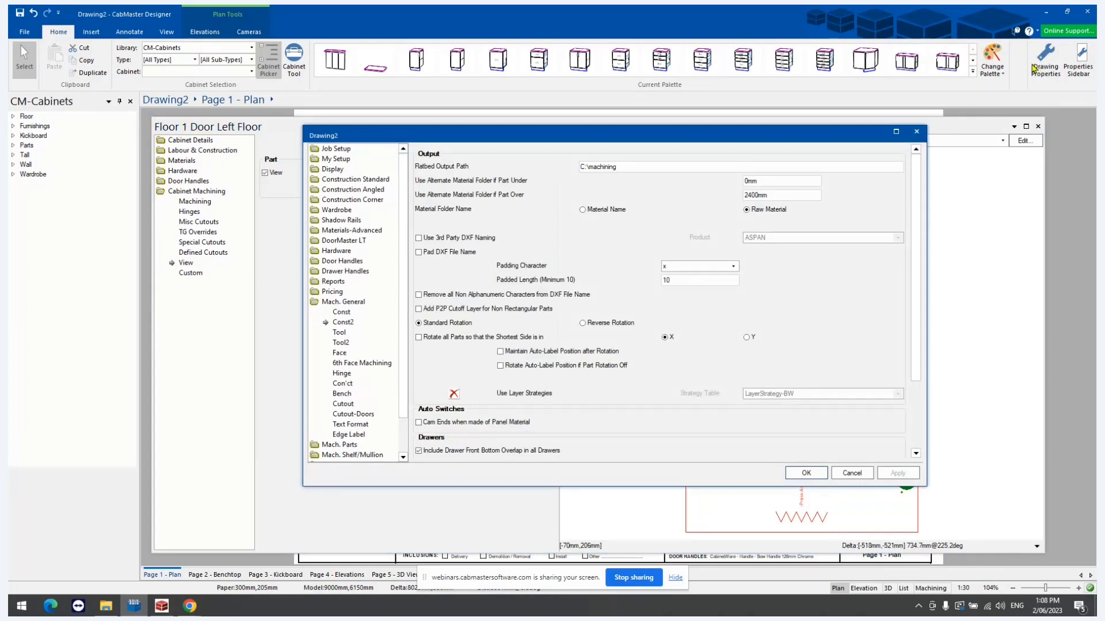
pyautogui.click(343, 302)
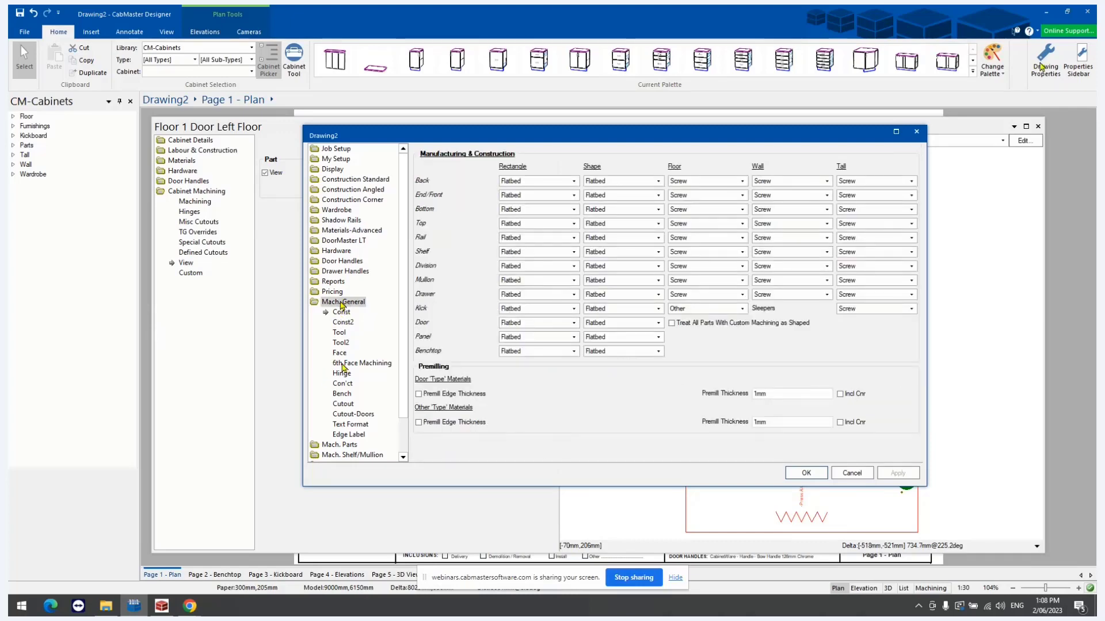
pyautogui.click(338, 334)
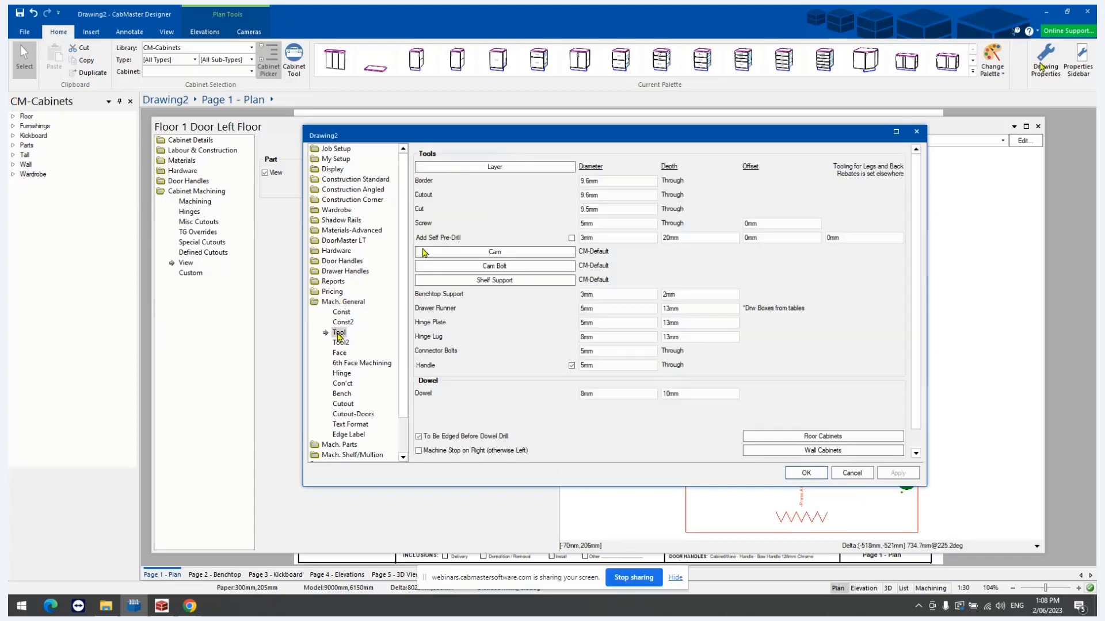
pyautogui.click(490, 168)
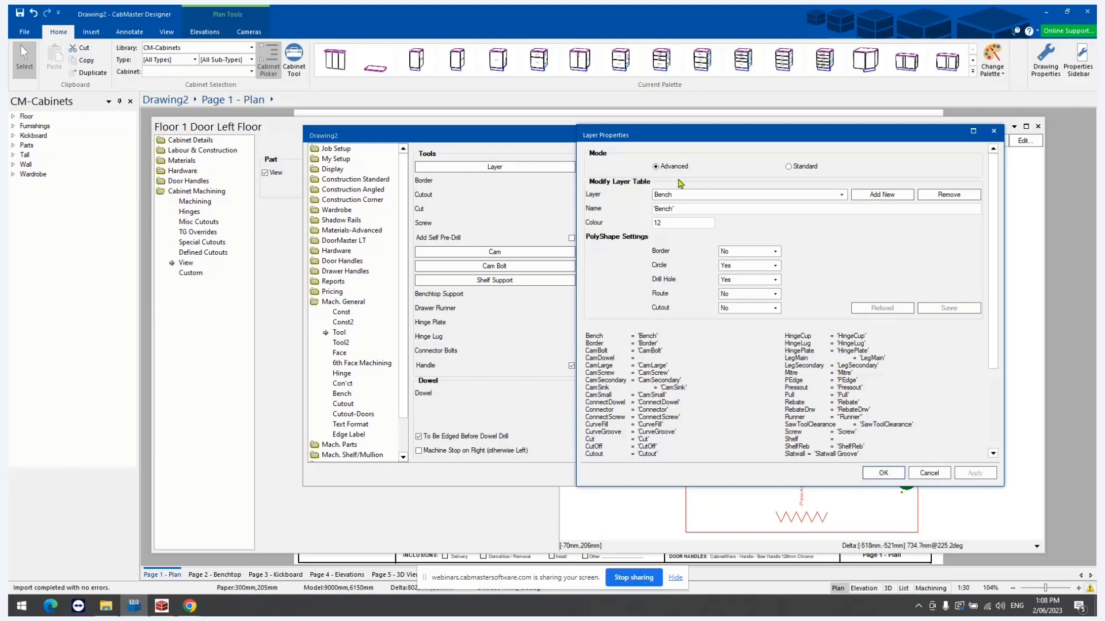
# - Rename the Border layer to 'Border-2' in the Advanced layer properties and save the change
pyautogui.click(788, 168)
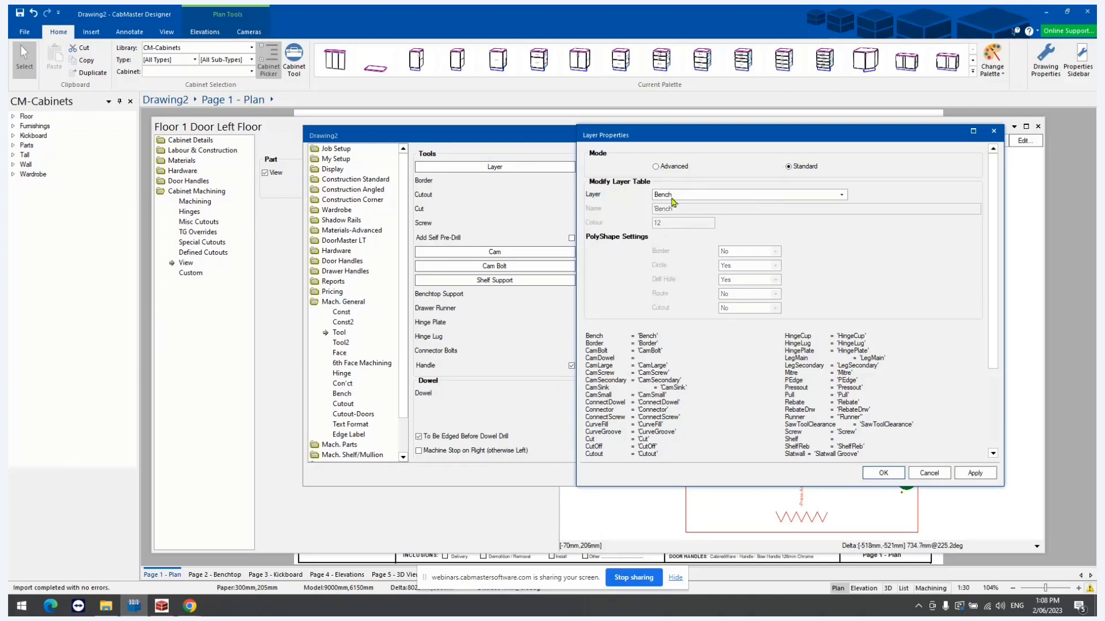
pyautogui.click(656, 167)
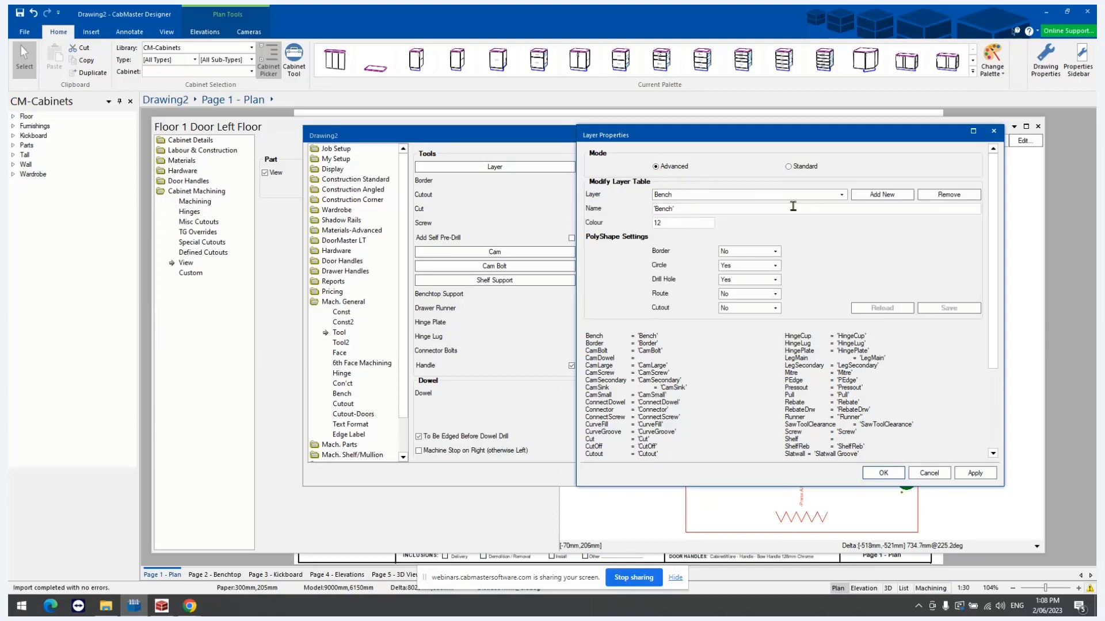
pyautogui.click(842, 196)
pyautogui.scroll(3, 748, 259)
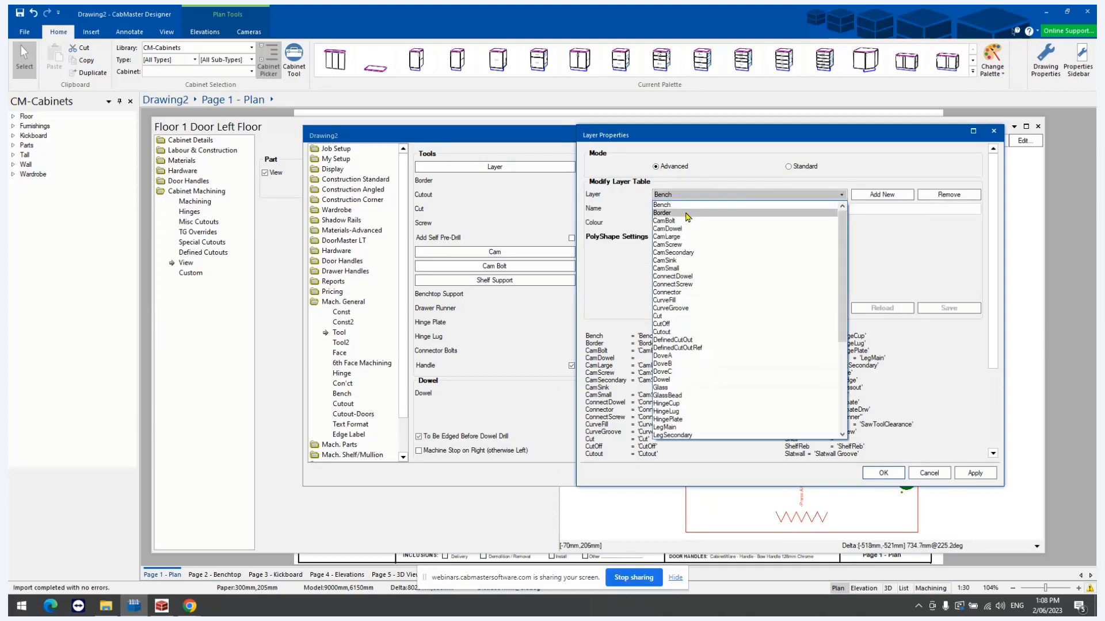
pyautogui.click(675, 212)
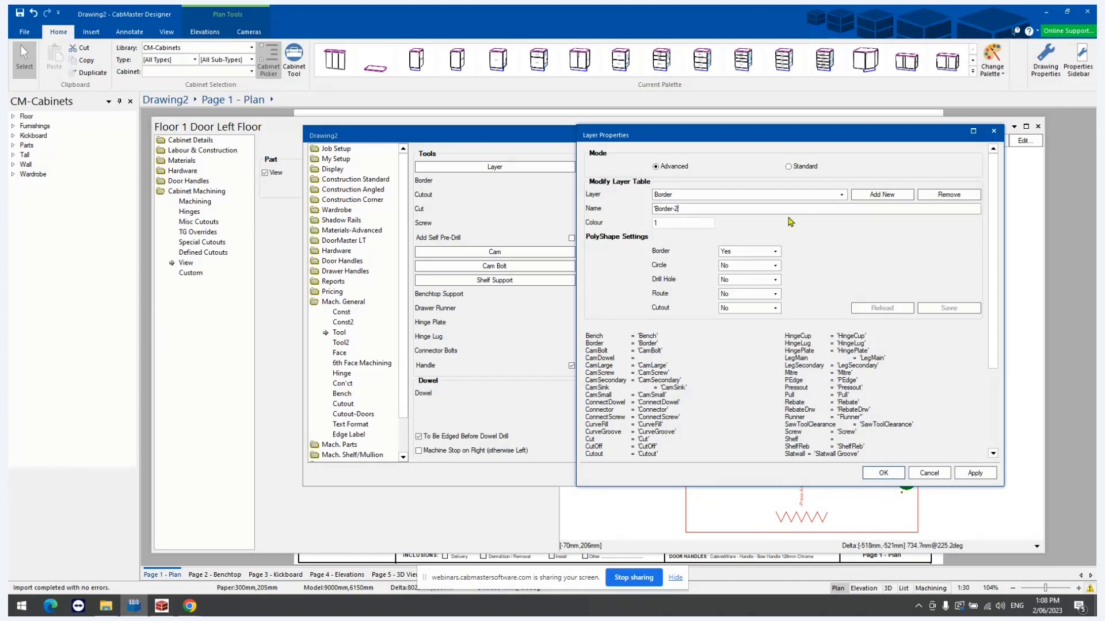
pyautogui.click(711, 222)
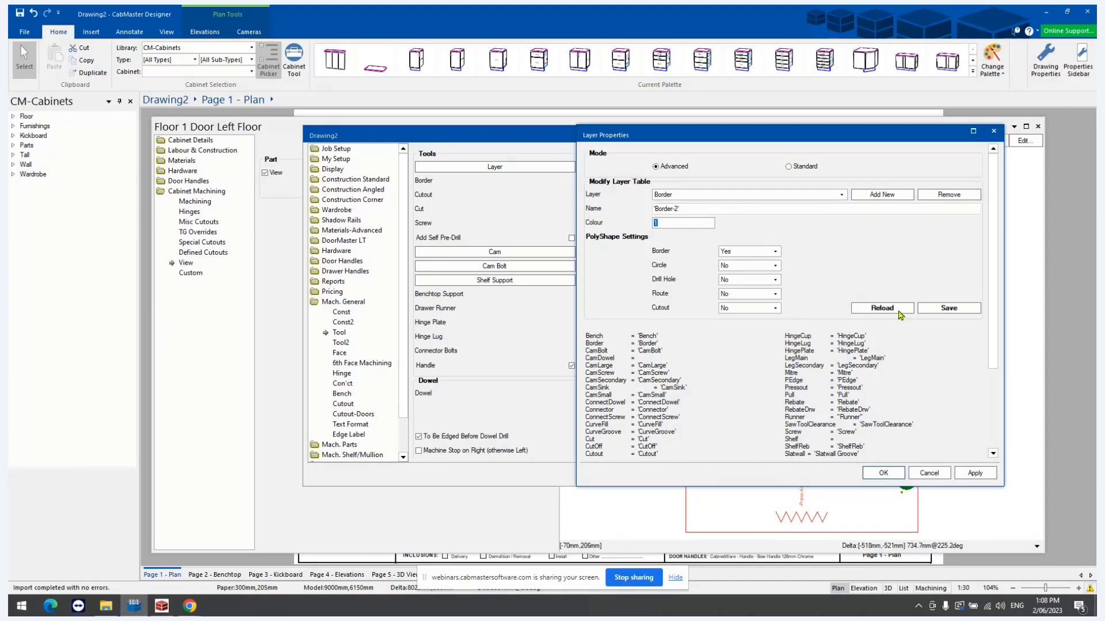
pyautogui.click(948, 309)
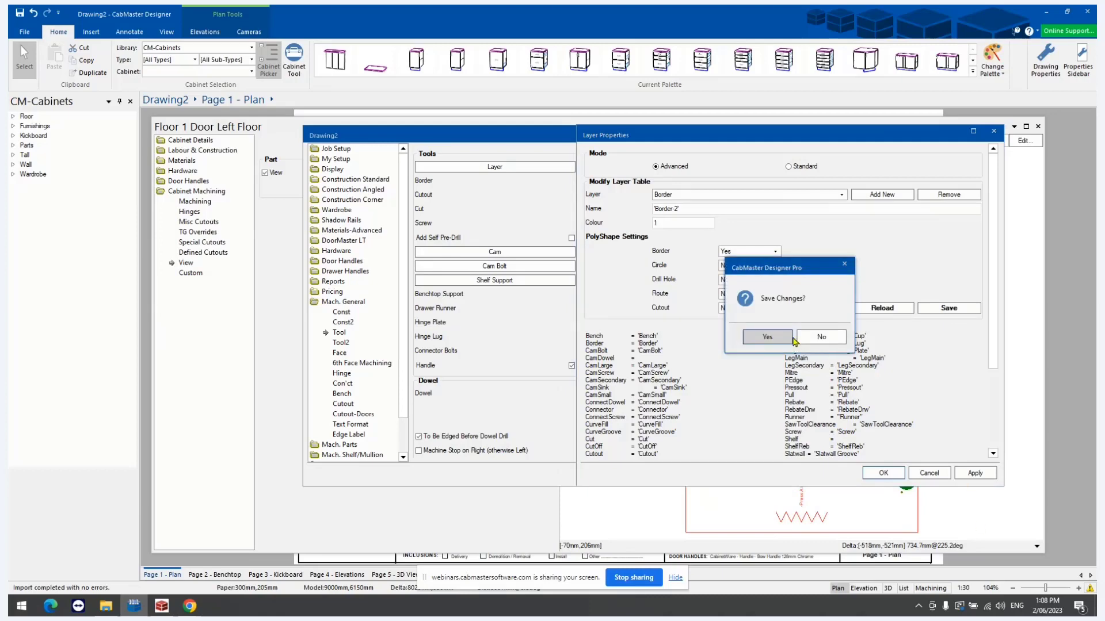
pyautogui.click(768, 339)
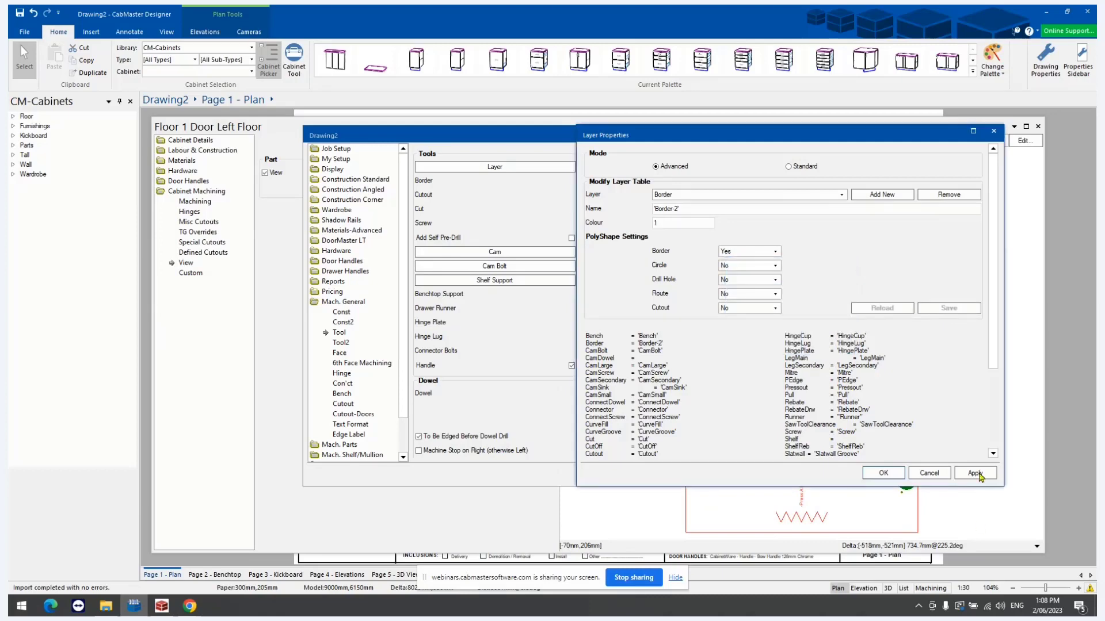
# - Accept the layer and drawing properties, and inspect the left border edge of Door 1 Left for its layer name
pyautogui.click(877, 473)
pyautogui.click(818, 475)
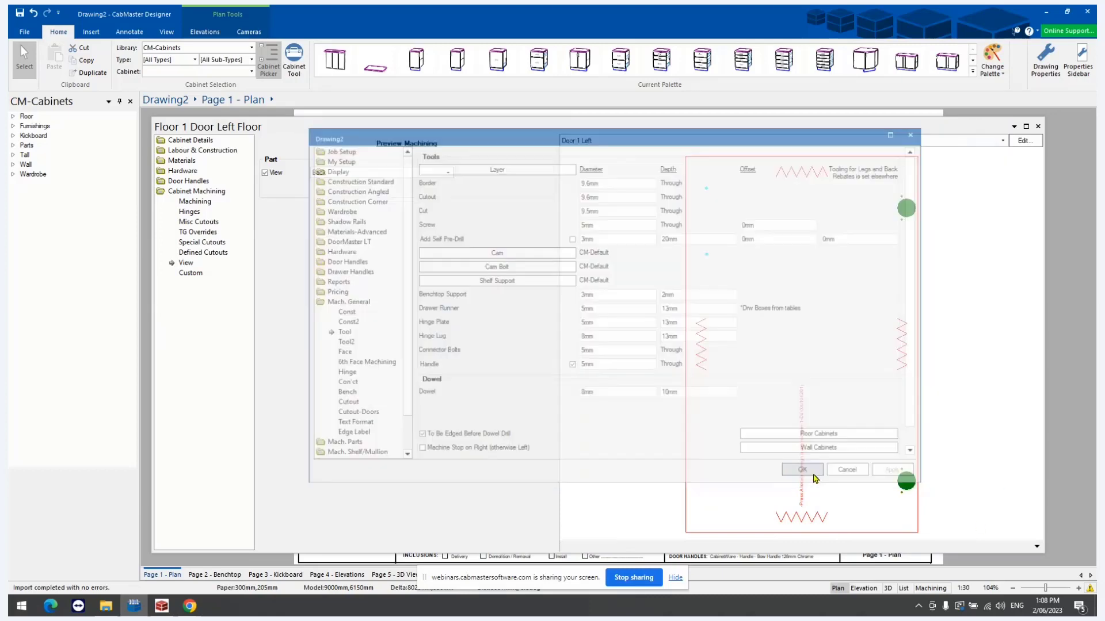
pyautogui.click(687, 348)
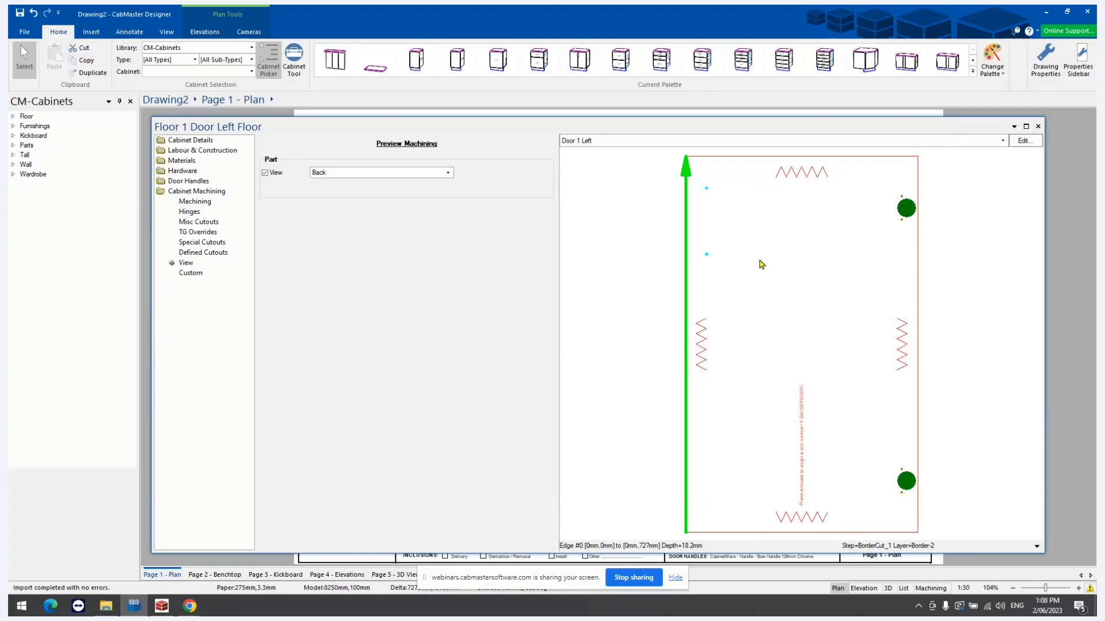
# - Reopen the layer properties from the drawing's Tool settings, set the Border layer's name back to 'Border' and save it
pyautogui.click(1045, 61)
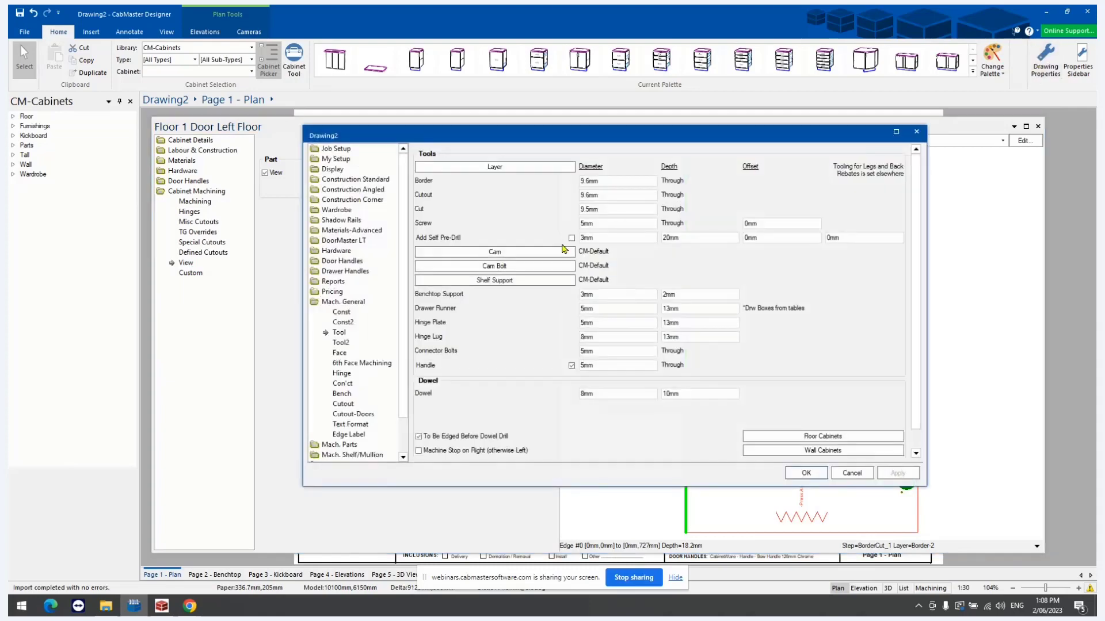
pyautogui.click(517, 168)
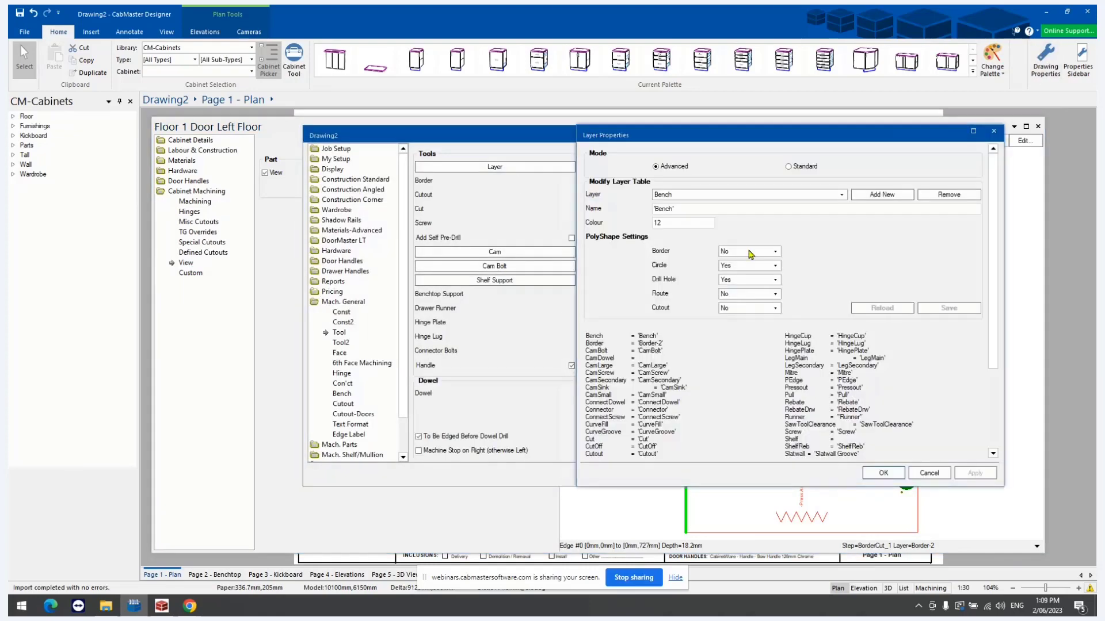
pyautogui.click(713, 195)
pyautogui.click(706, 215)
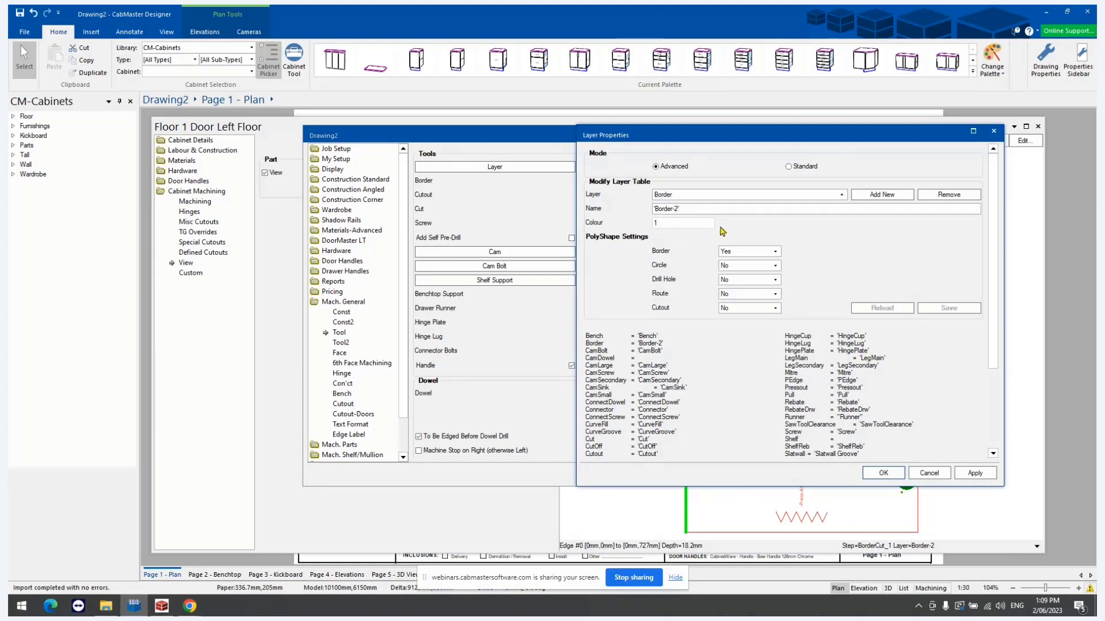
pyautogui.press('Tab')
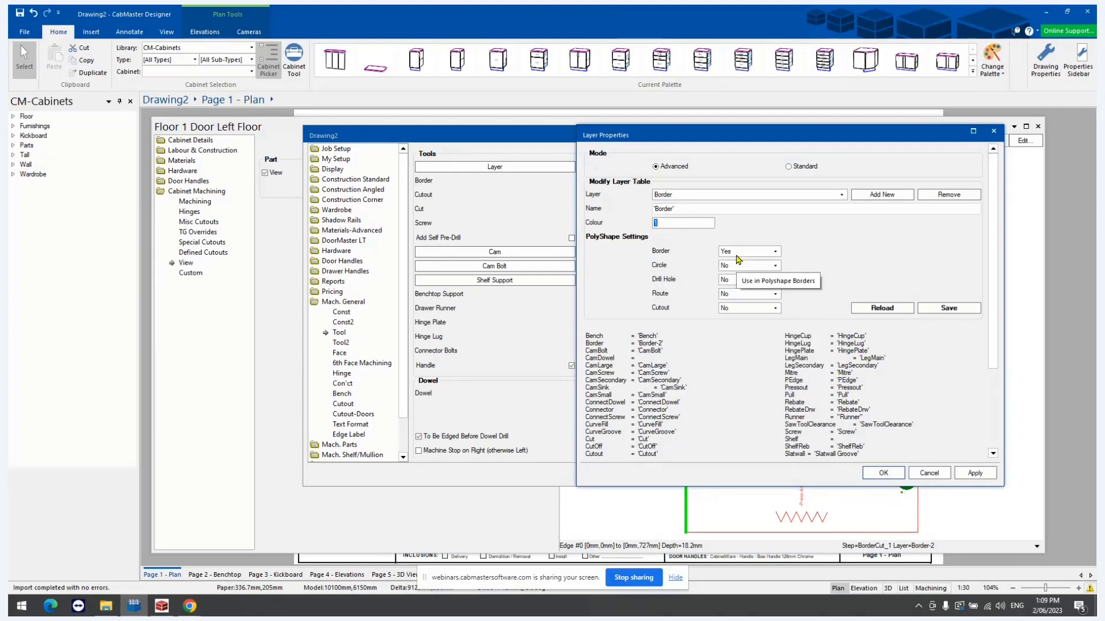
pyautogui.click(906, 308)
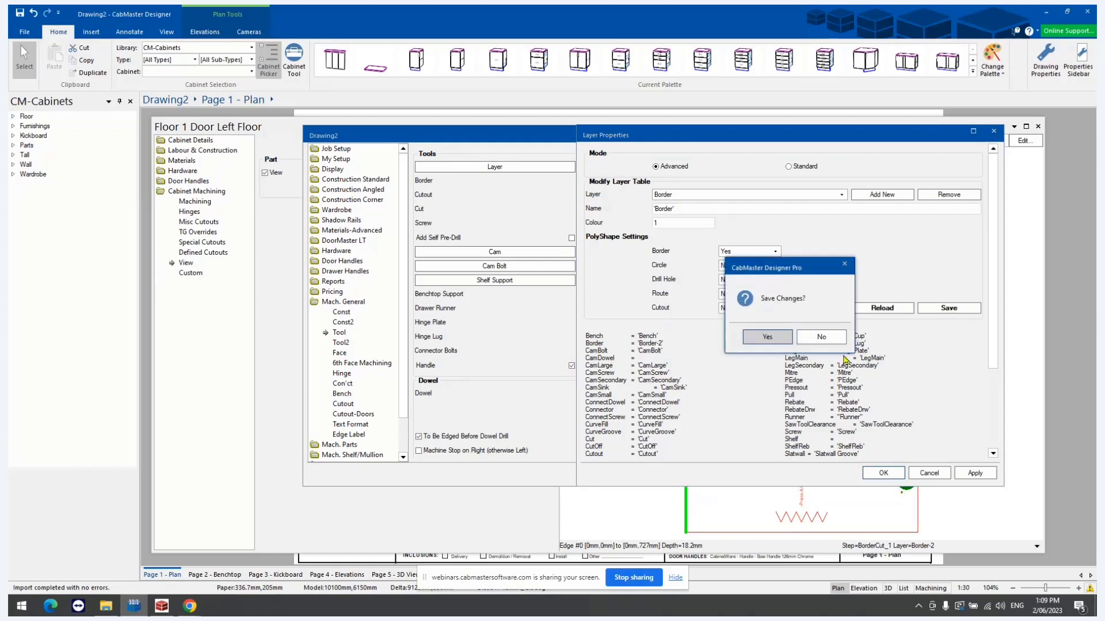
pyautogui.click(770, 337)
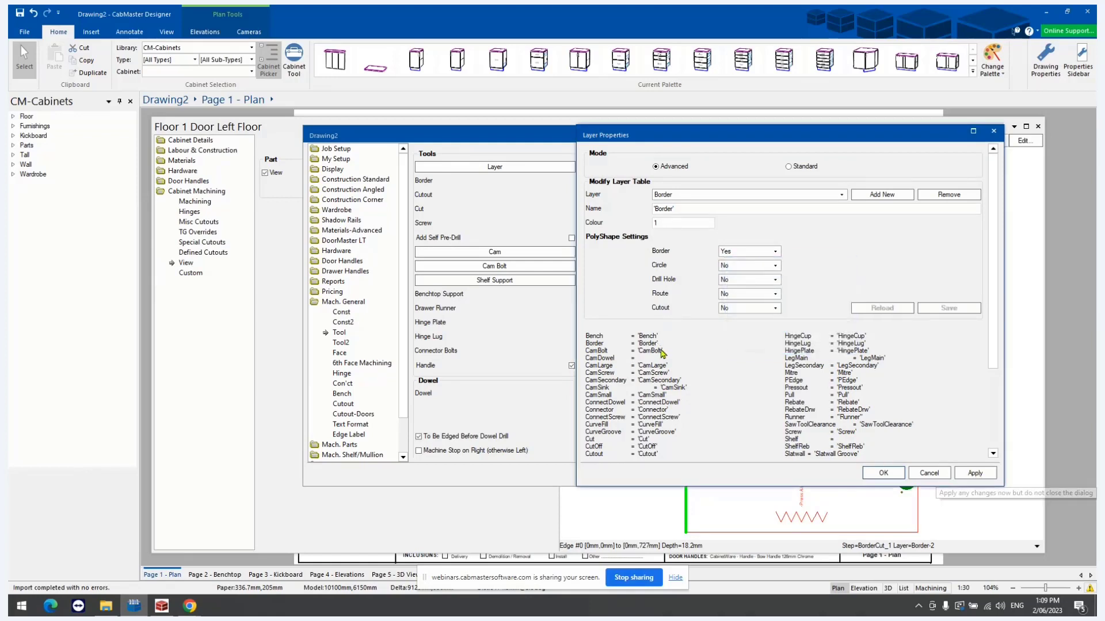
pyautogui.click(889, 475)
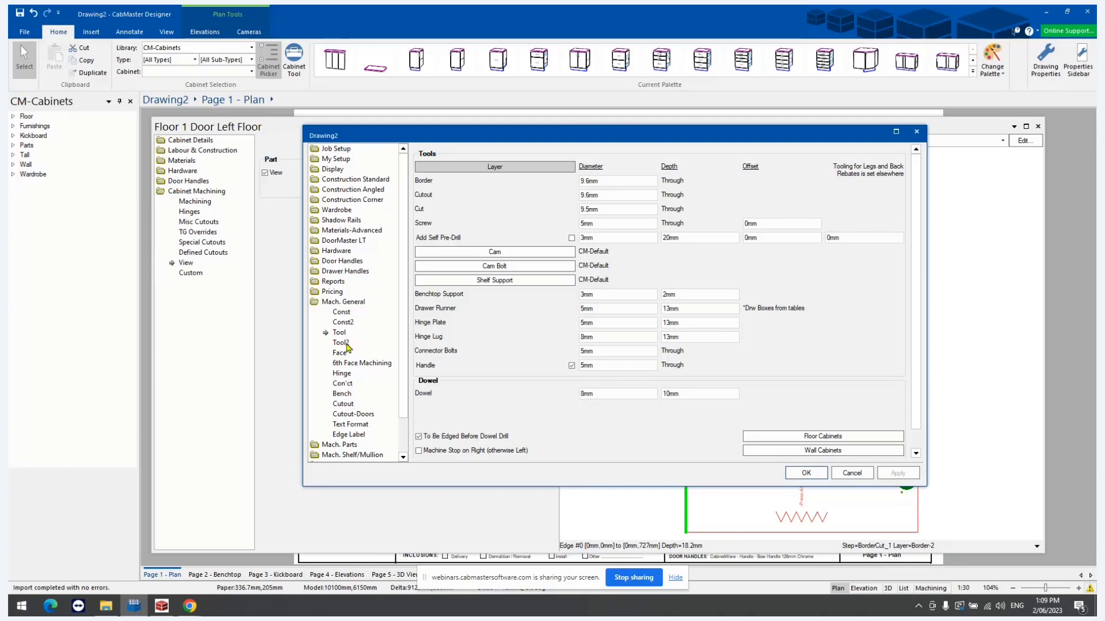
# - Review the Cutout, Cut and Border tool diameters in the general machining Tool settings, and close the drawing properties
pyautogui.click(339, 334)
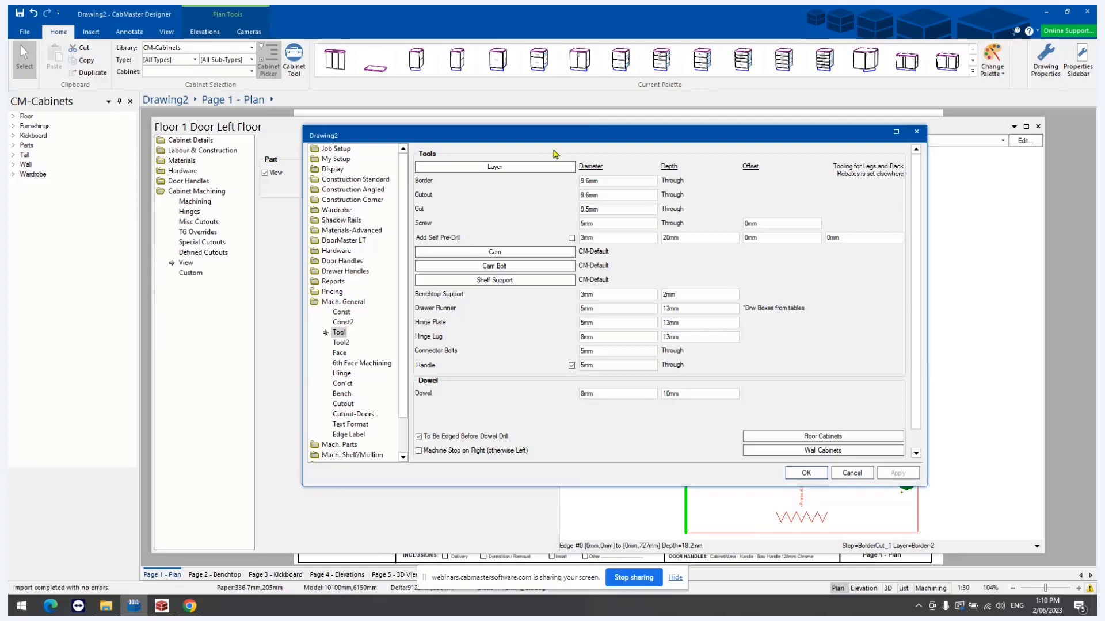
pyautogui.doubleClick(601, 196)
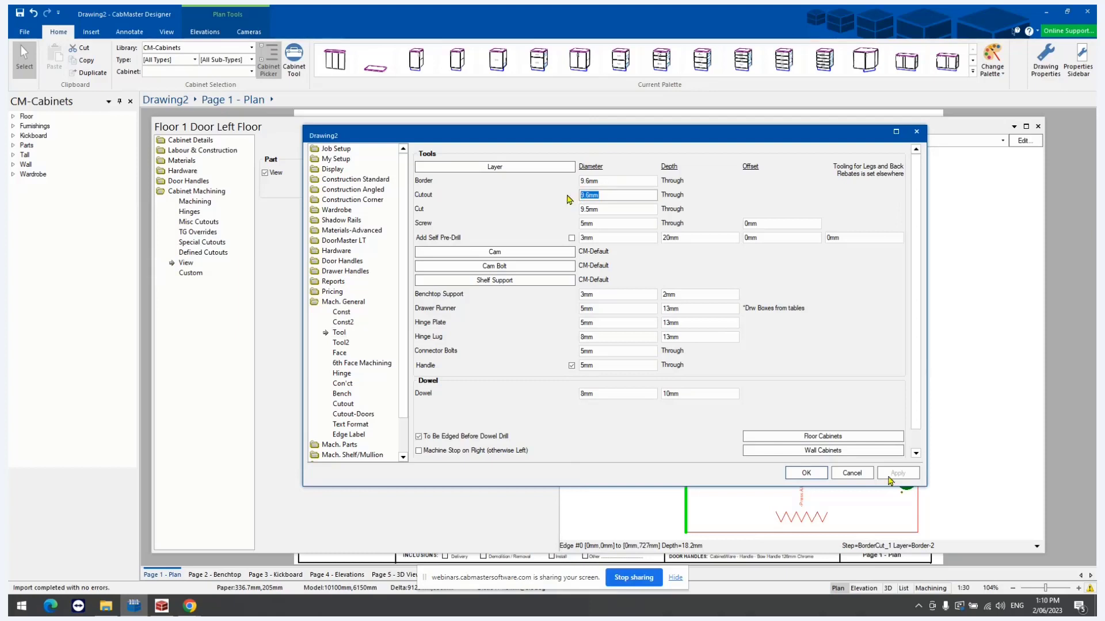
pyautogui.click(604, 209)
pyautogui.doubleClick(591, 209)
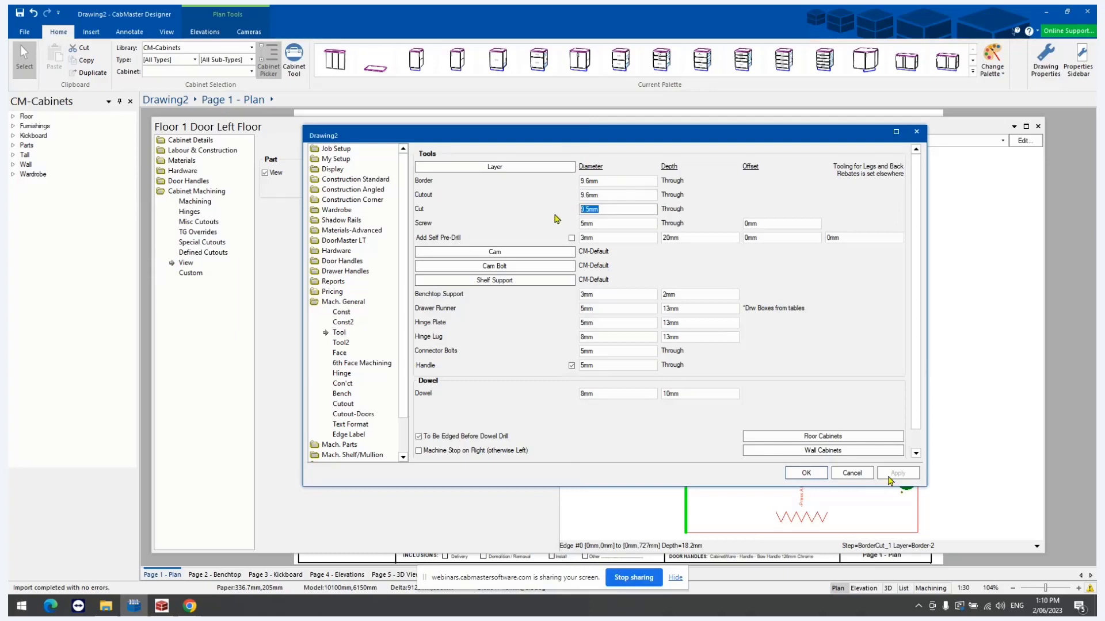
pyautogui.moveTo(602, 182); pyautogui.dragTo(554, 197)
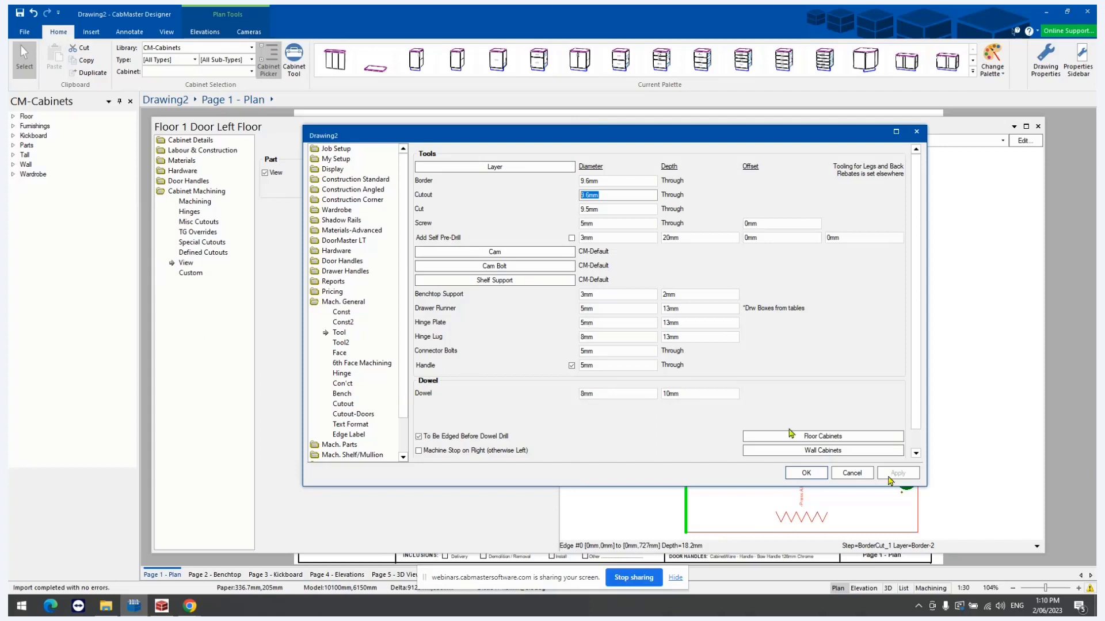
pyautogui.click(805, 474)
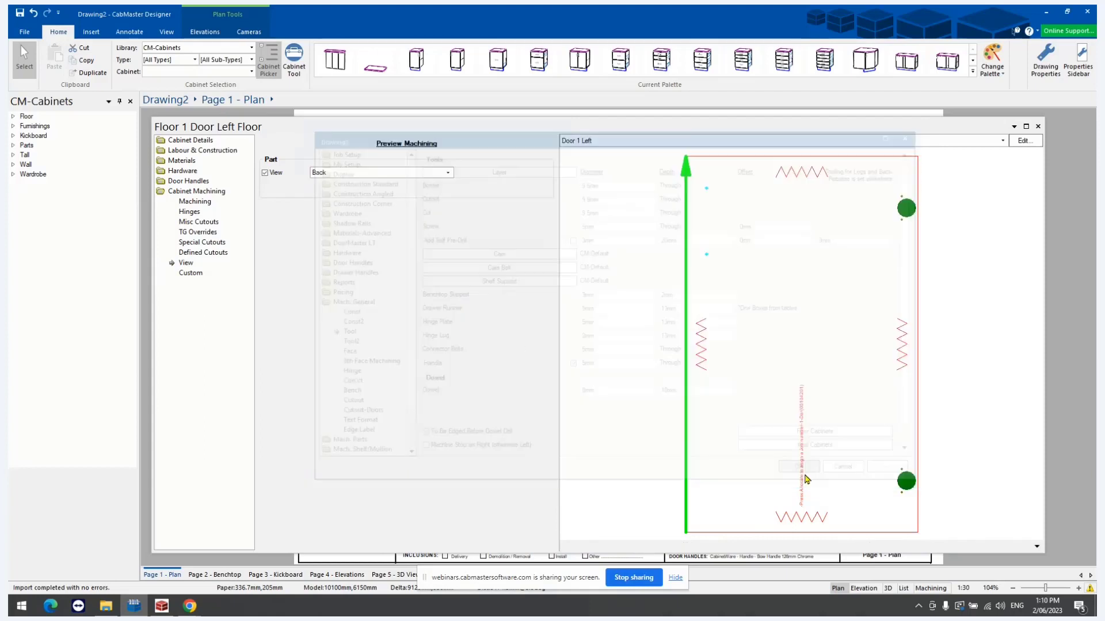
# - Reopen cabinet 2, preview the machining of its End Left, and examine the cutout at the upper-left corner before closing the cabinet
pyautogui.click(1037, 126)
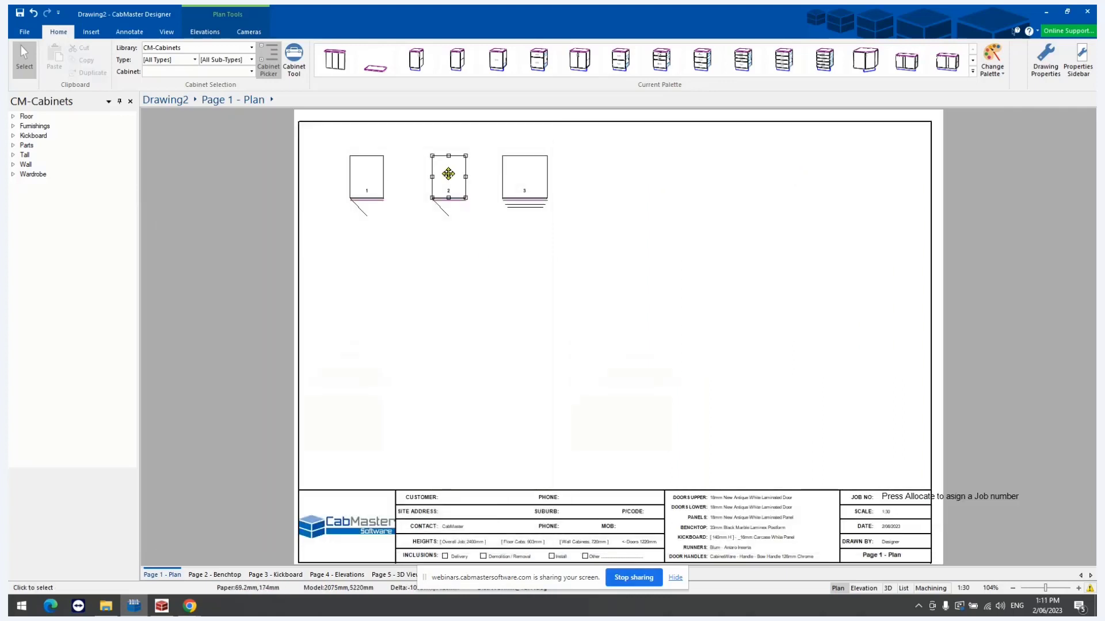
pyautogui.doubleClick(448, 174)
pyautogui.click(569, 141)
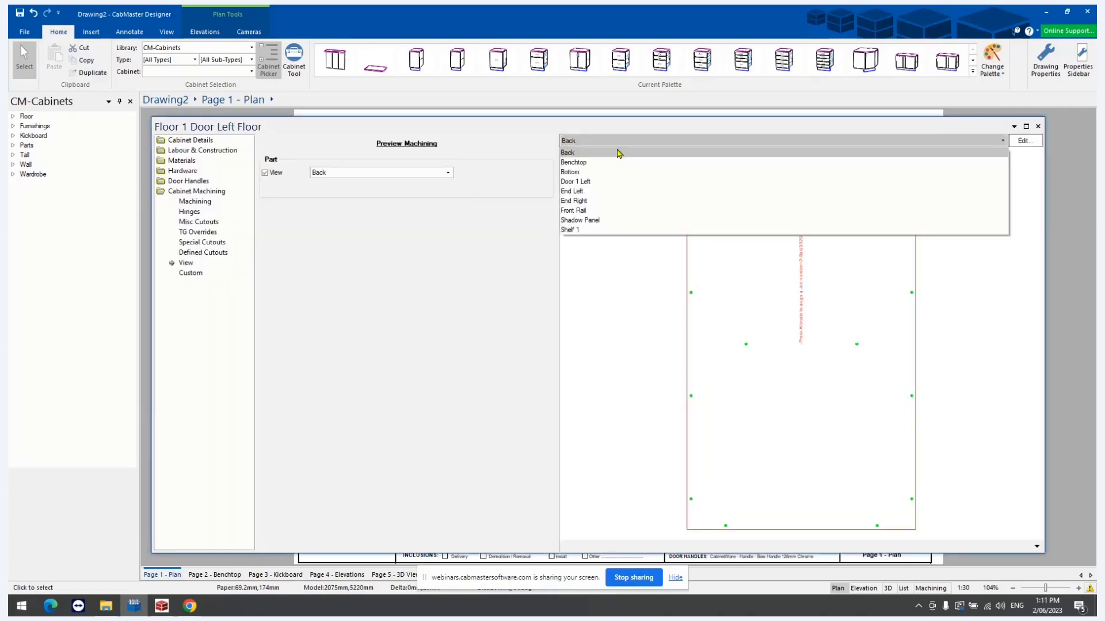
pyautogui.click(580, 192)
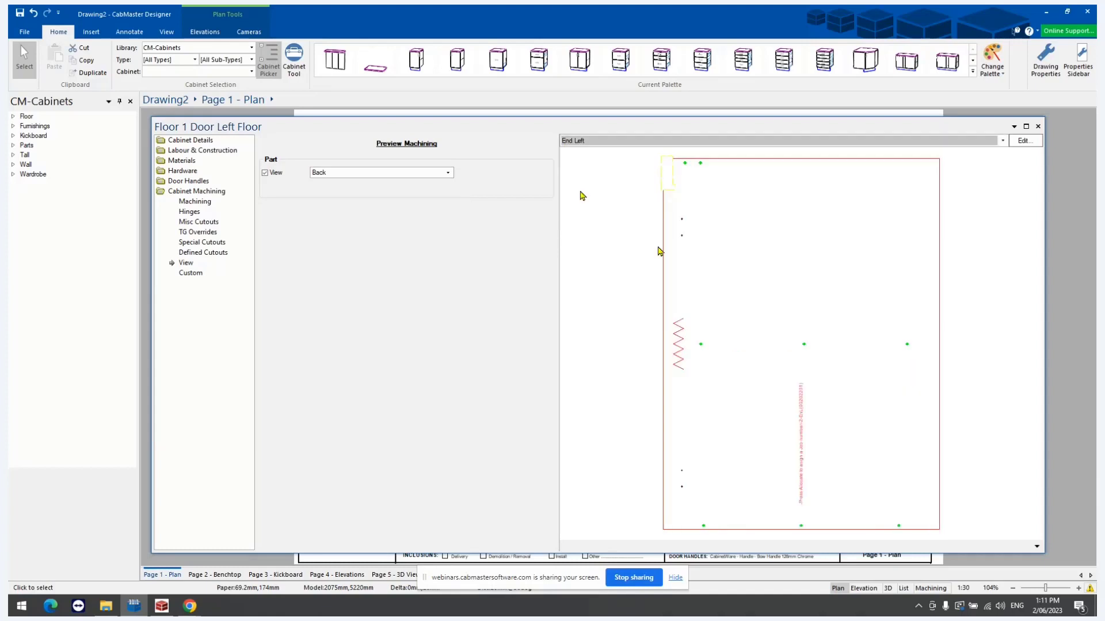
pyautogui.scroll(5, 662, 230)
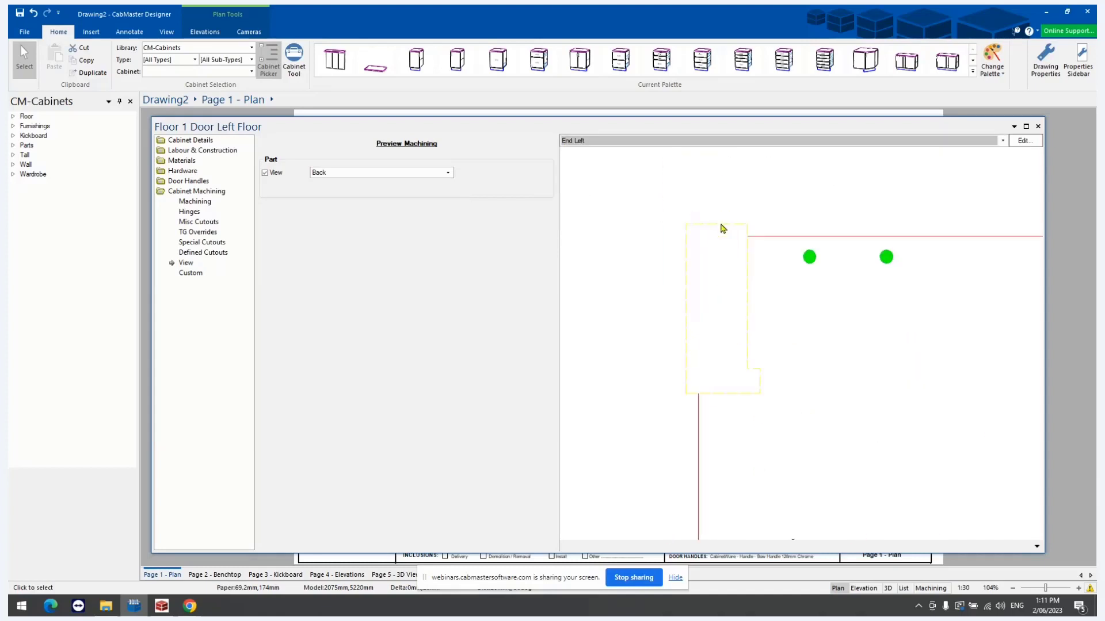
pyautogui.scroll(1, 723, 228)
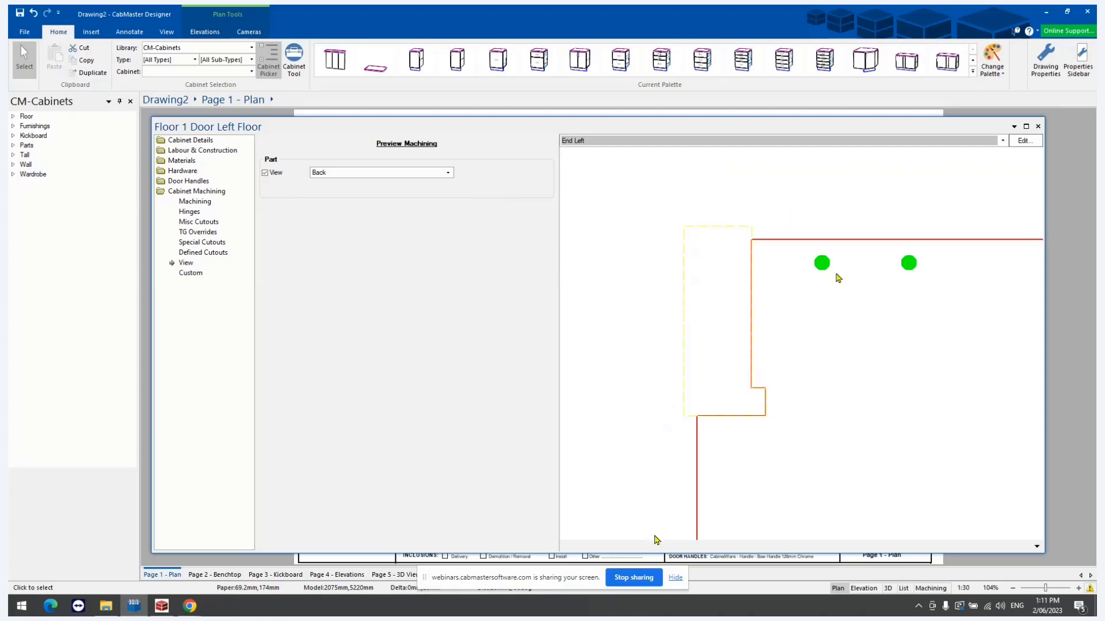
pyautogui.click(1037, 126)
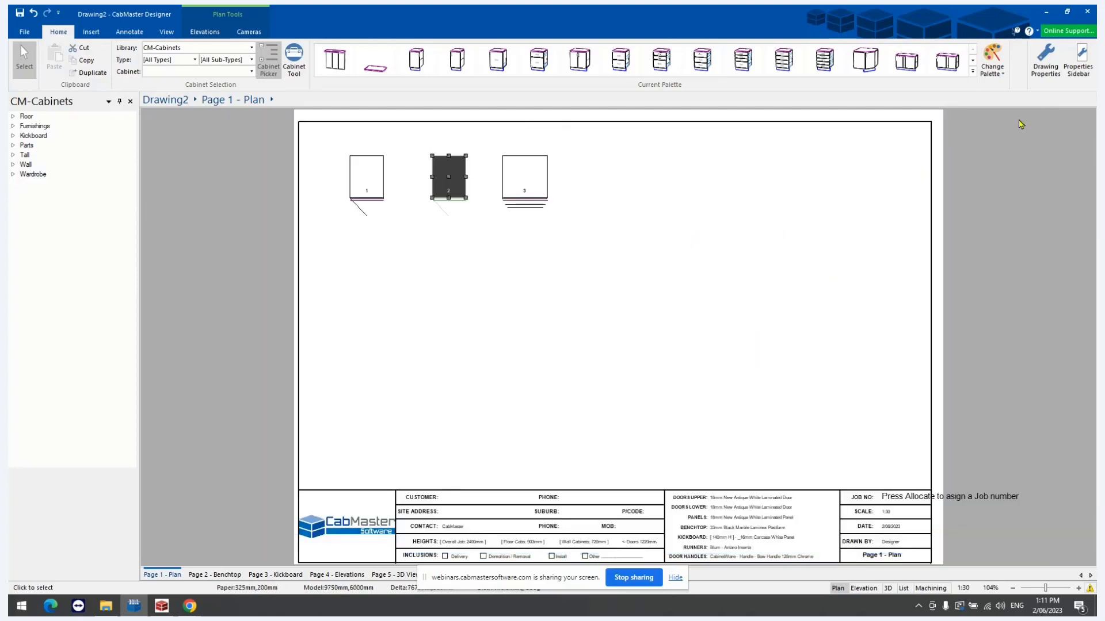
# - Check the Cut tool's diameter in the drawing's Tool settings
pyautogui.click(1046, 57)
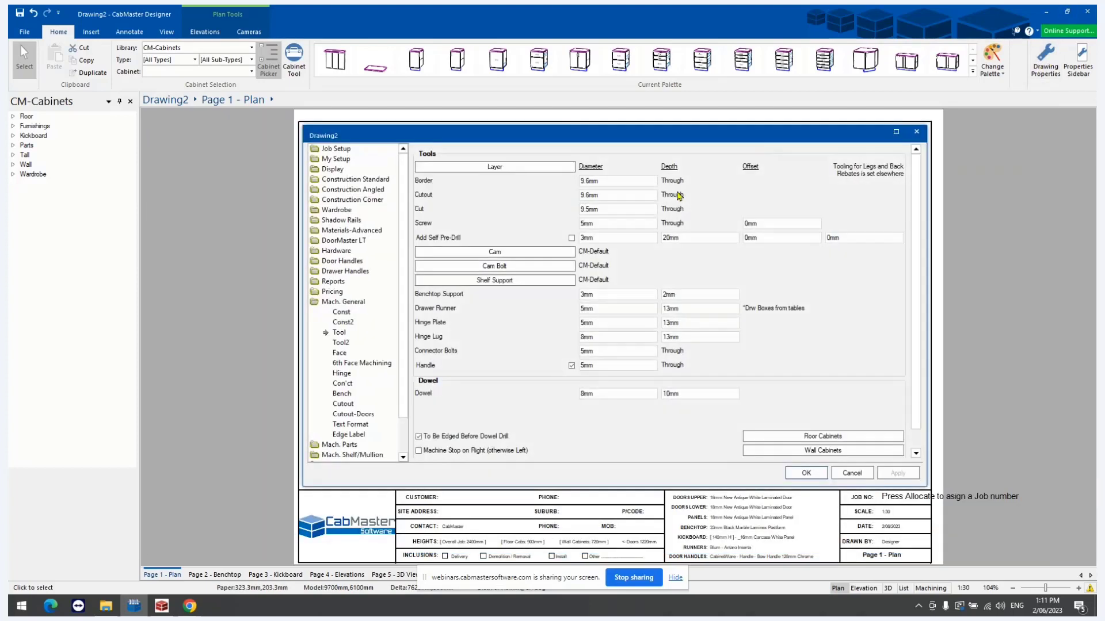
pyautogui.click(613, 209)
pyautogui.click(806, 473)
# - Open the properties of drawer cabinet 3, switch its preview to part machining and show the Drawer Bank
pyautogui.click(536, 173)
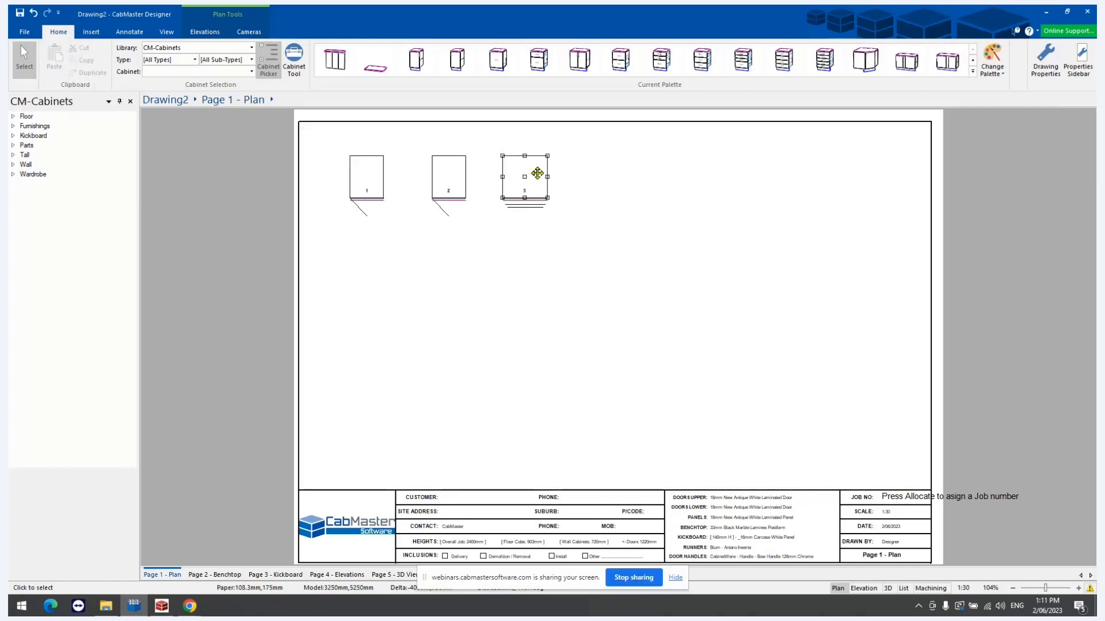
pyautogui.doubleClick(537, 173)
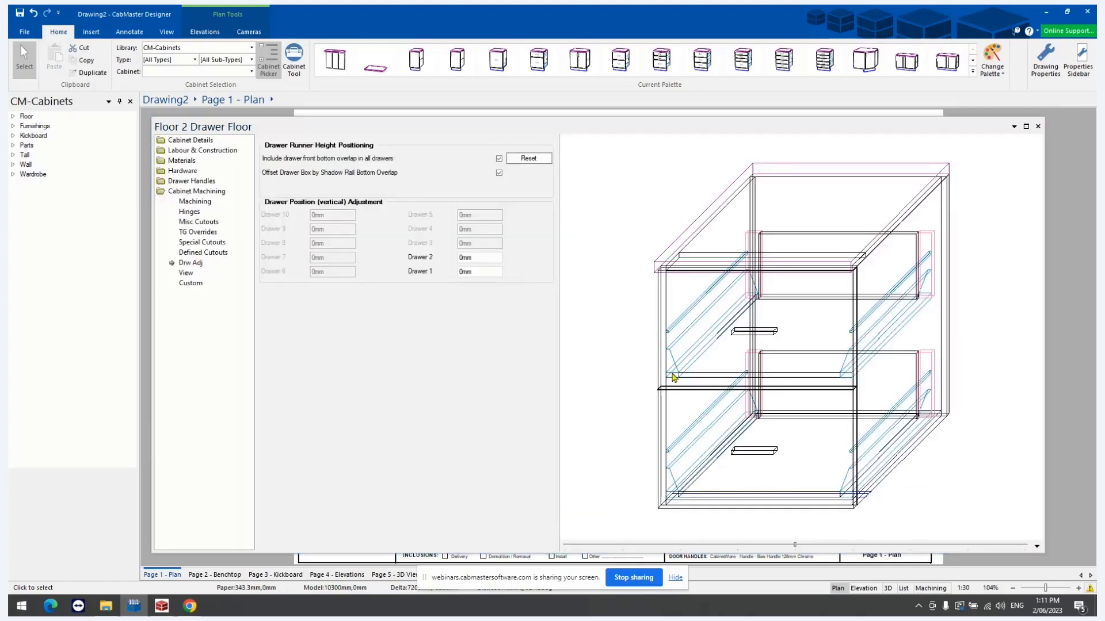
pyautogui.rightClick(1039, 551)
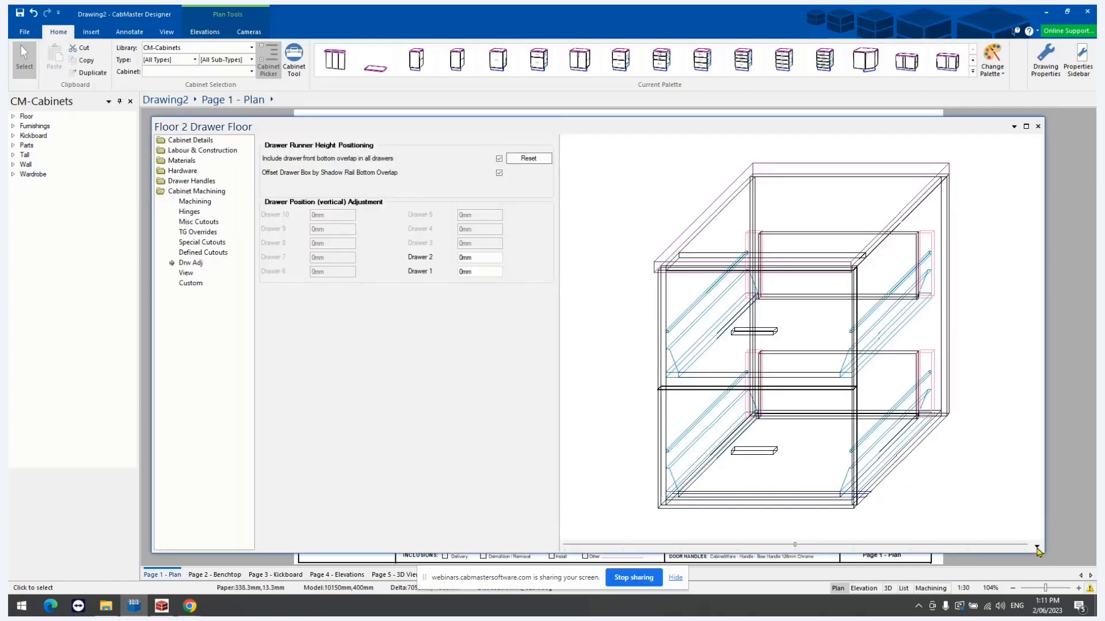
pyautogui.click(1036, 346)
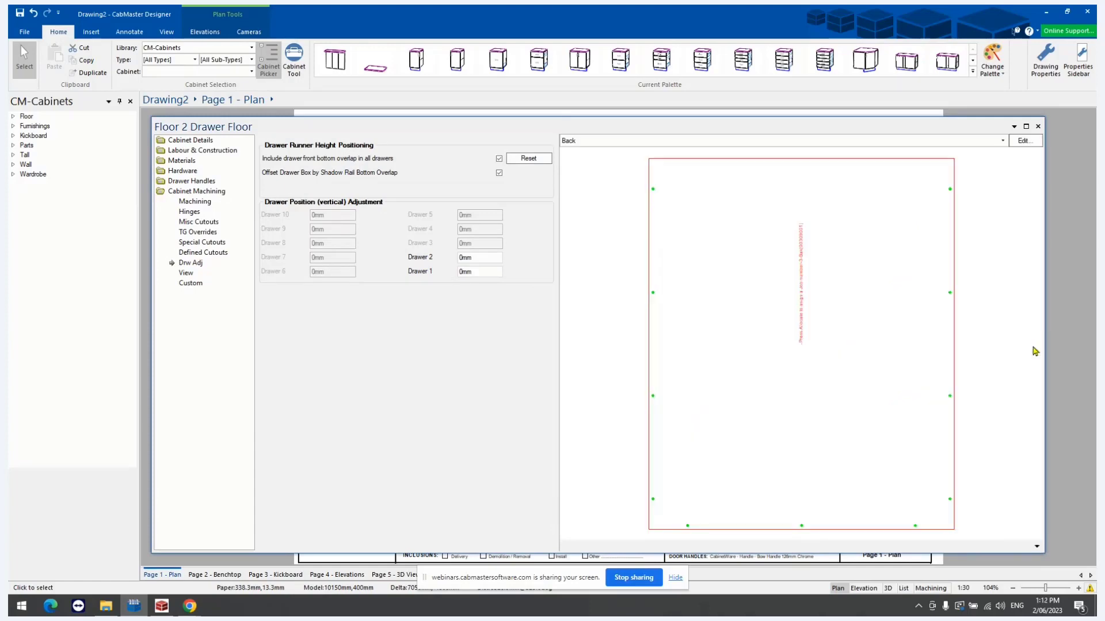
pyautogui.click(611, 140)
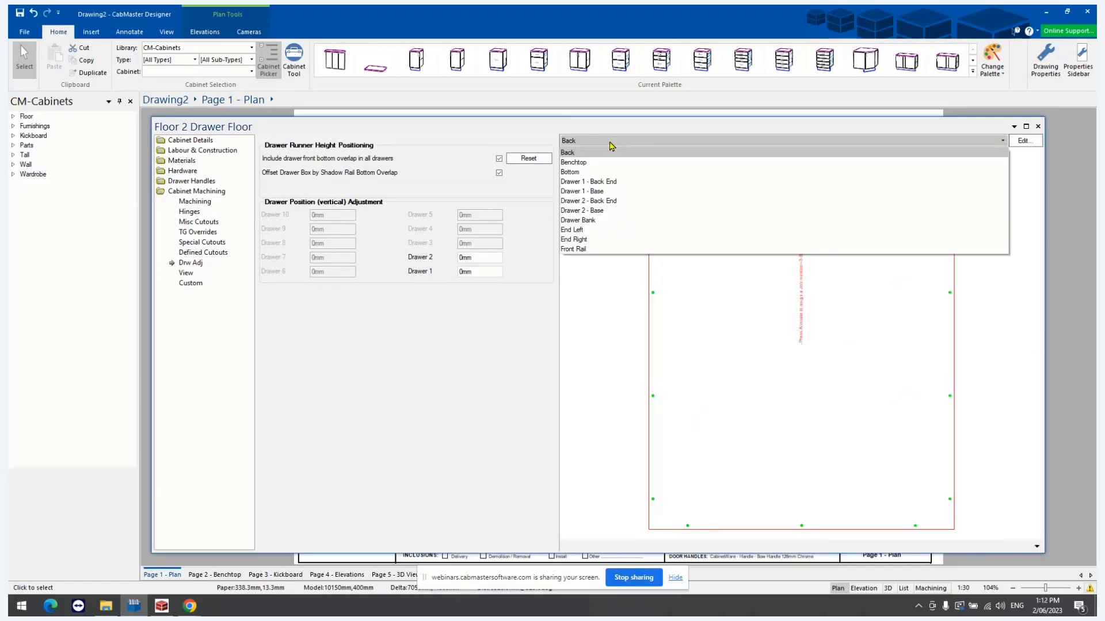
pyautogui.click(584, 221)
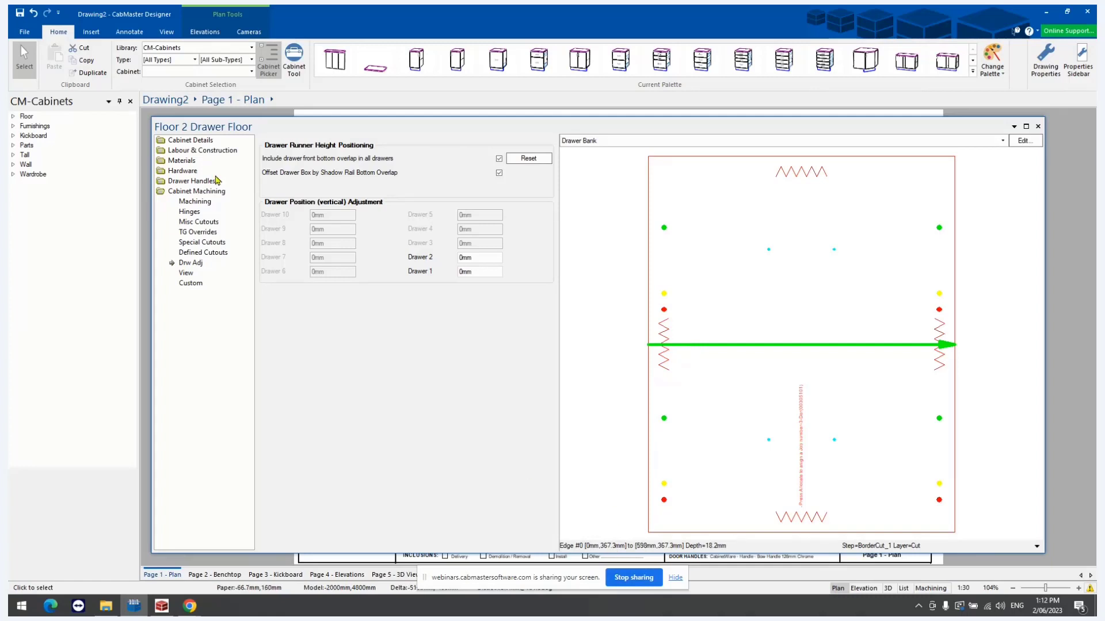
# - Show the Drawers settings in the drawer cabinet's details
pyautogui.click(194, 140)
pyautogui.click(190, 182)
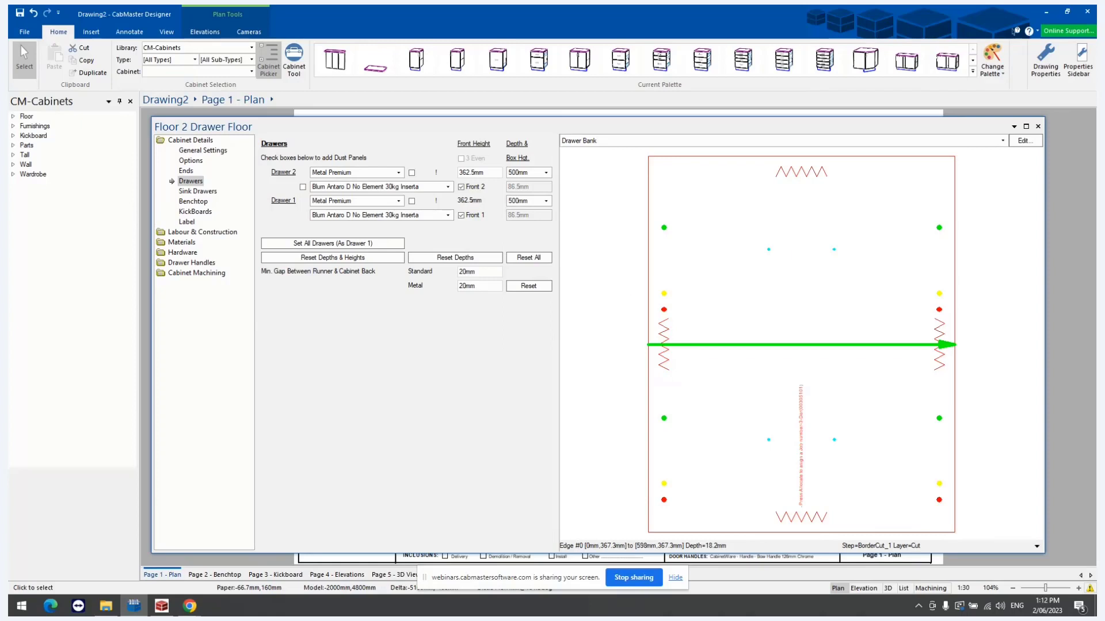
# - Close the drawer cabinet's properties and set the Screw tool diameter to 3mm in the drawing's Tool settings
pyautogui.click(1038, 126)
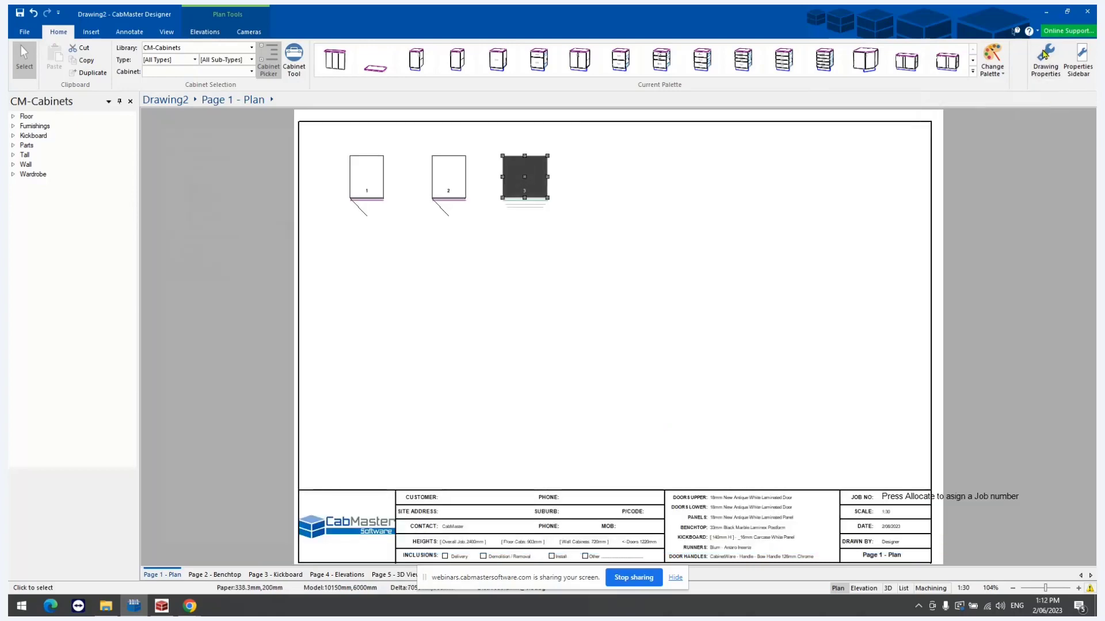
pyautogui.click(1045, 55)
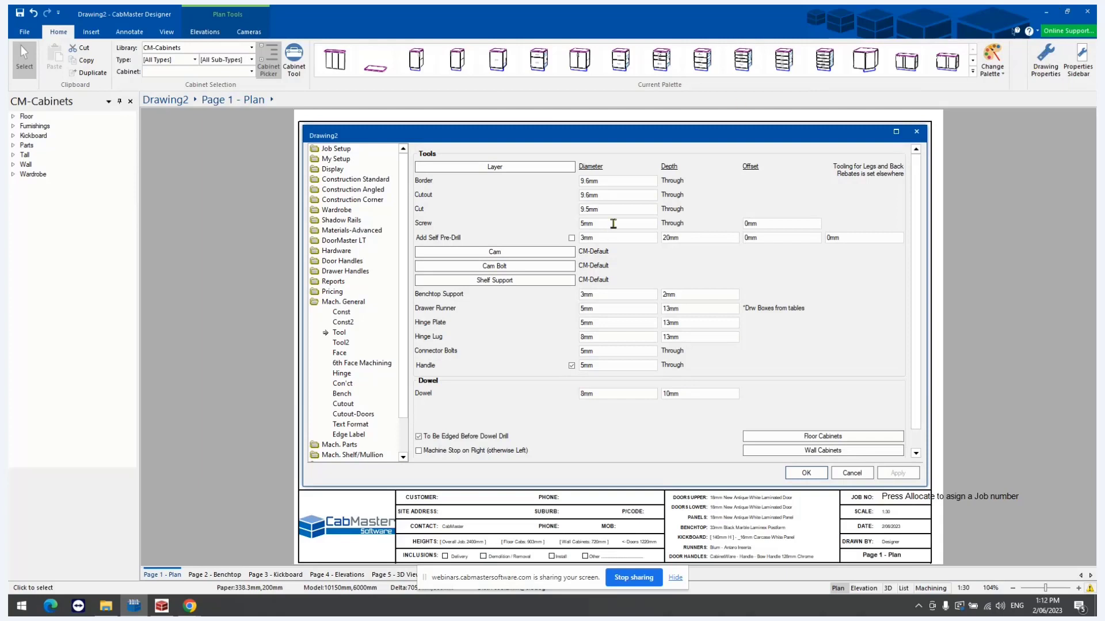
pyautogui.moveTo(615, 223); pyautogui.dragTo(524, 220)
pyautogui.write('mm')
pyautogui.press('Tab')
pyautogui.click(843, 475)
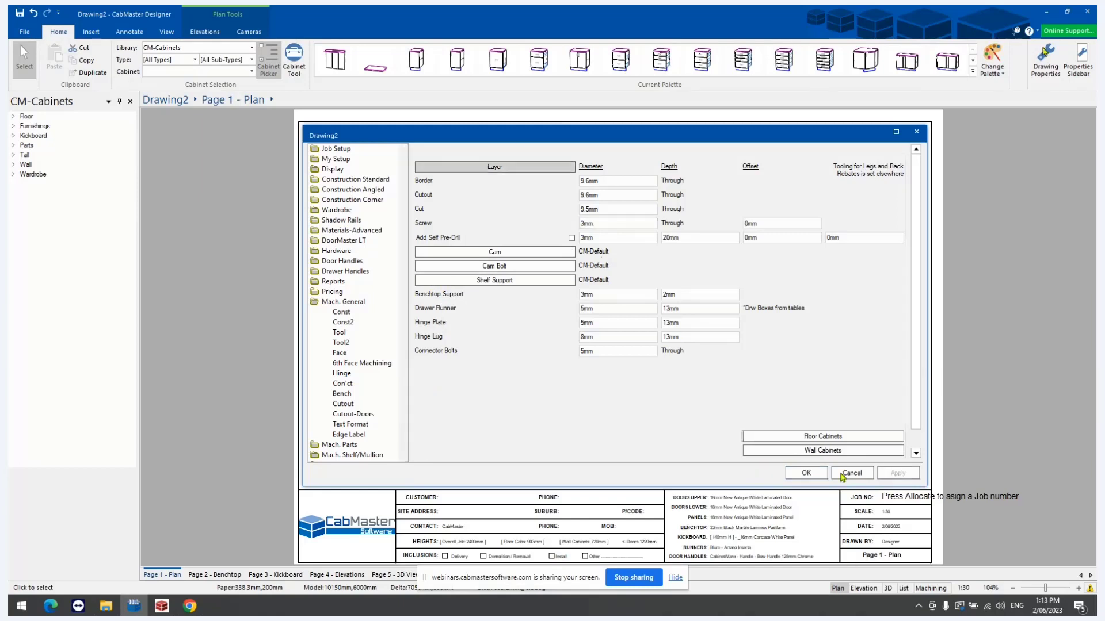
pyautogui.click(806, 474)
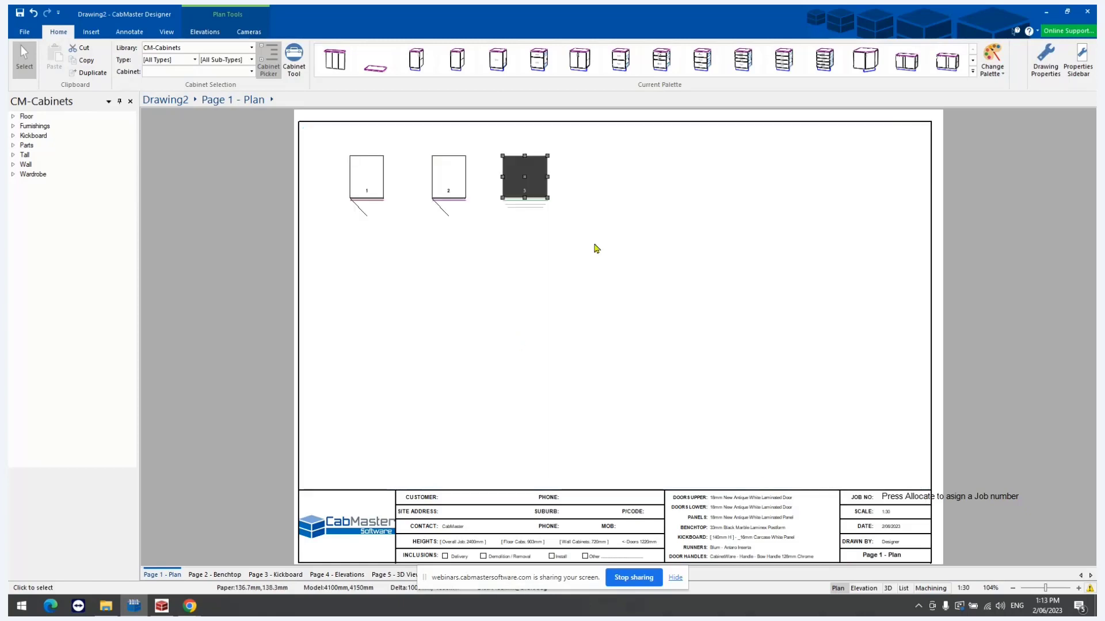
# - Reopen drawer cabinet 3, check the lower-left screw hole on its Back machining preview, and close the cabinet
pyautogui.doubleClick(519, 177)
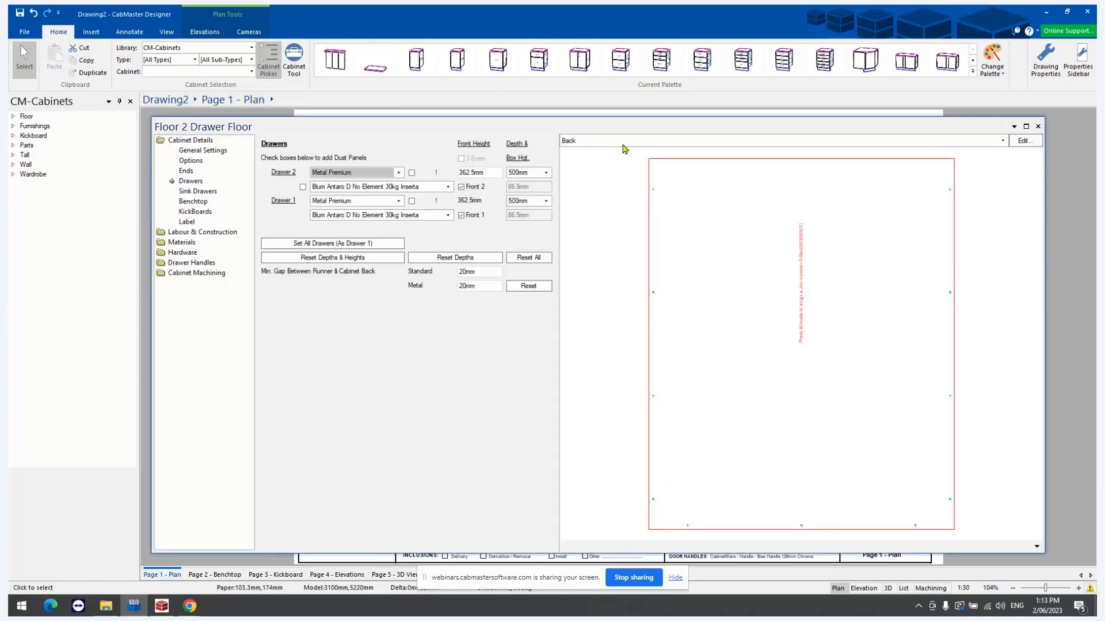
pyautogui.click(653, 500)
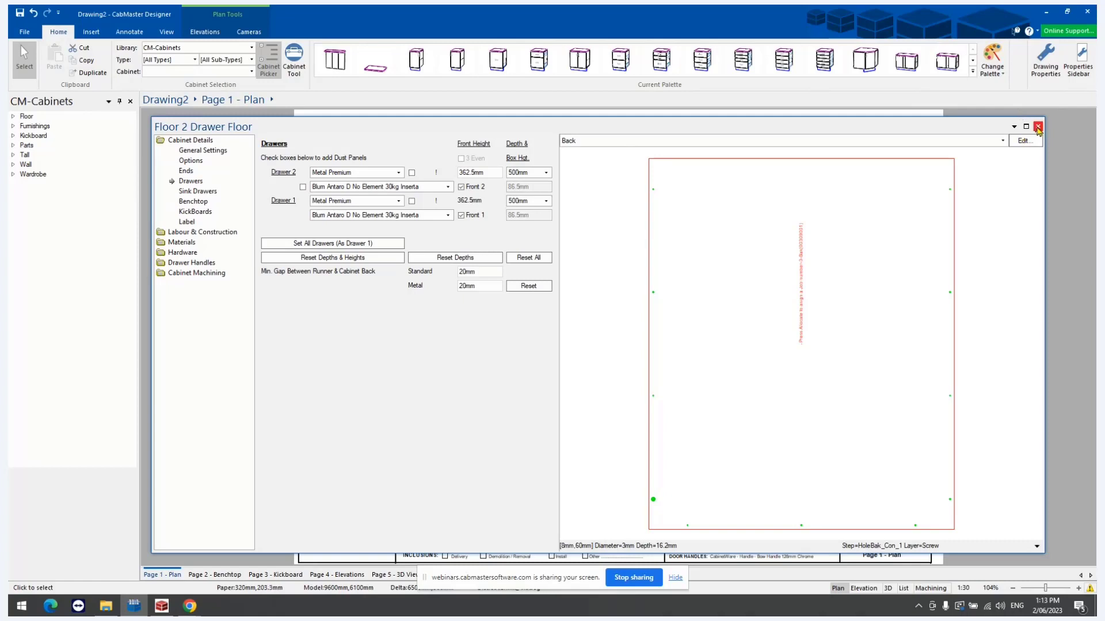
pyautogui.click(1037, 126)
# - Check the Drawer Runner and Hinge Plate diameters in the drawing's Tool settings
pyautogui.click(1043, 63)
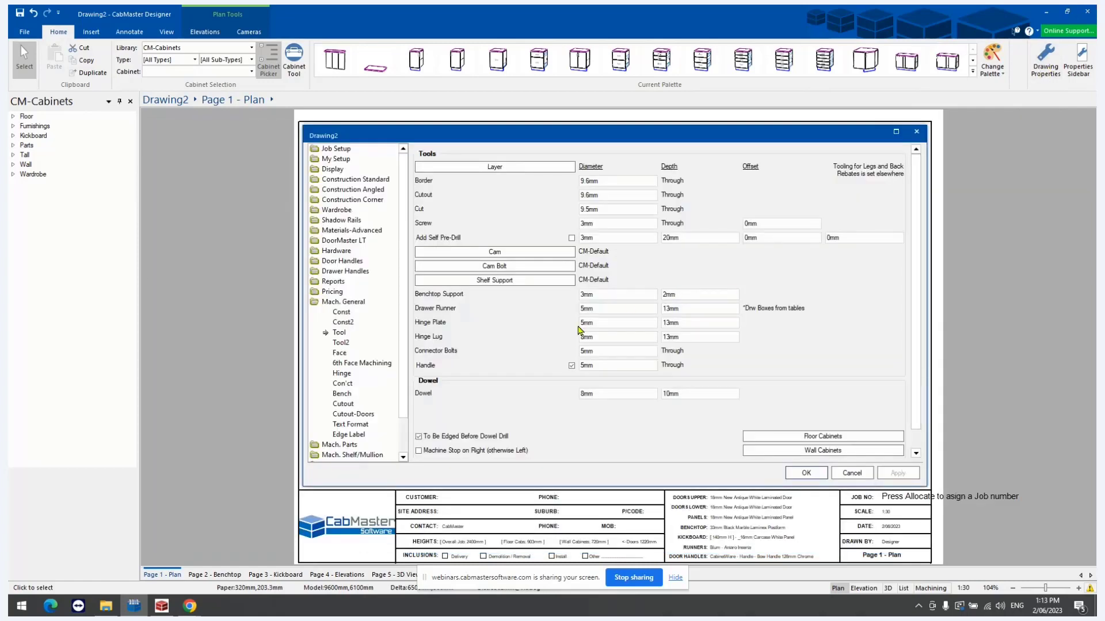
pyautogui.moveTo(616, 309); pyautogui.dragTo(547, 309)
pyautogui.click(604, 322)
# - Review the hinge sets available in the drawing's Hardware settings, then go back to the general machining Tool settings
pyautogui.click(339, 252)
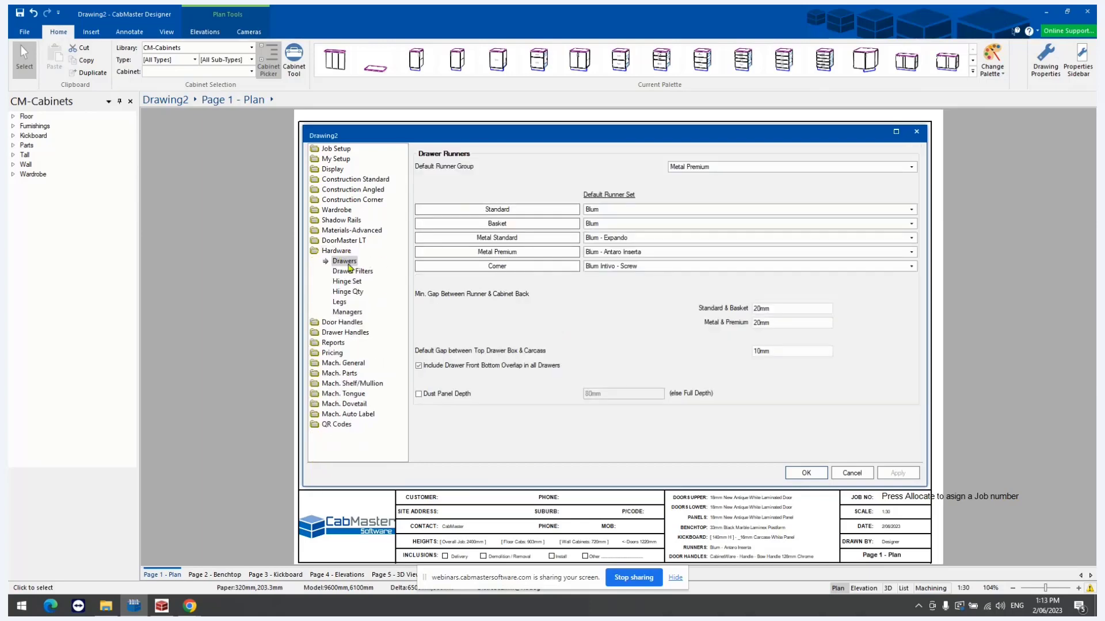
pyautogui.click(347, 281)
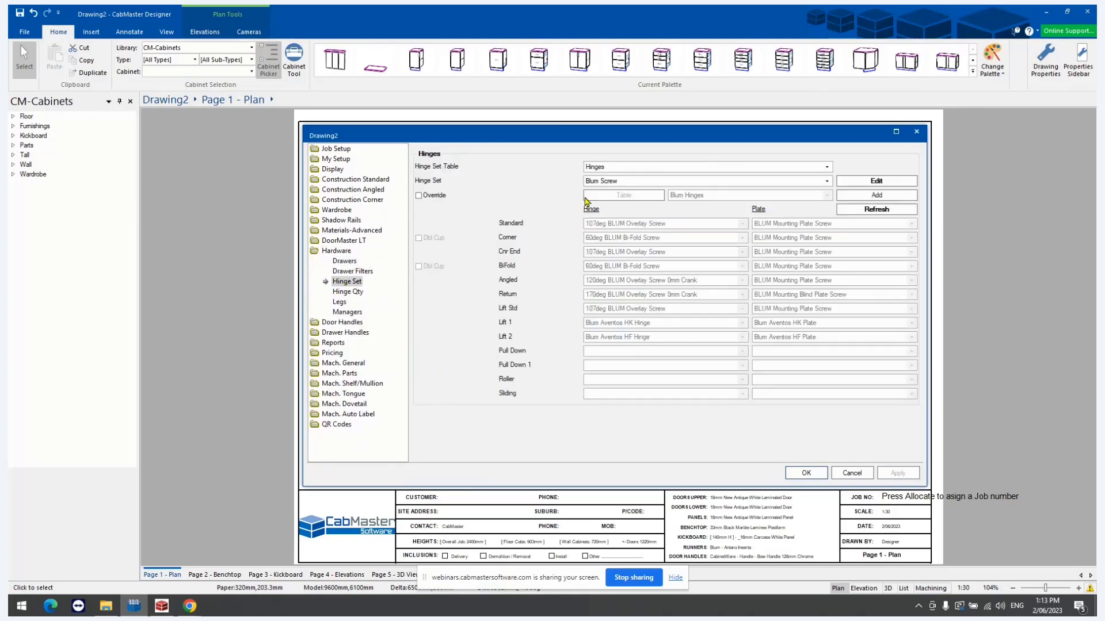
pyautogui.click(626, 182)
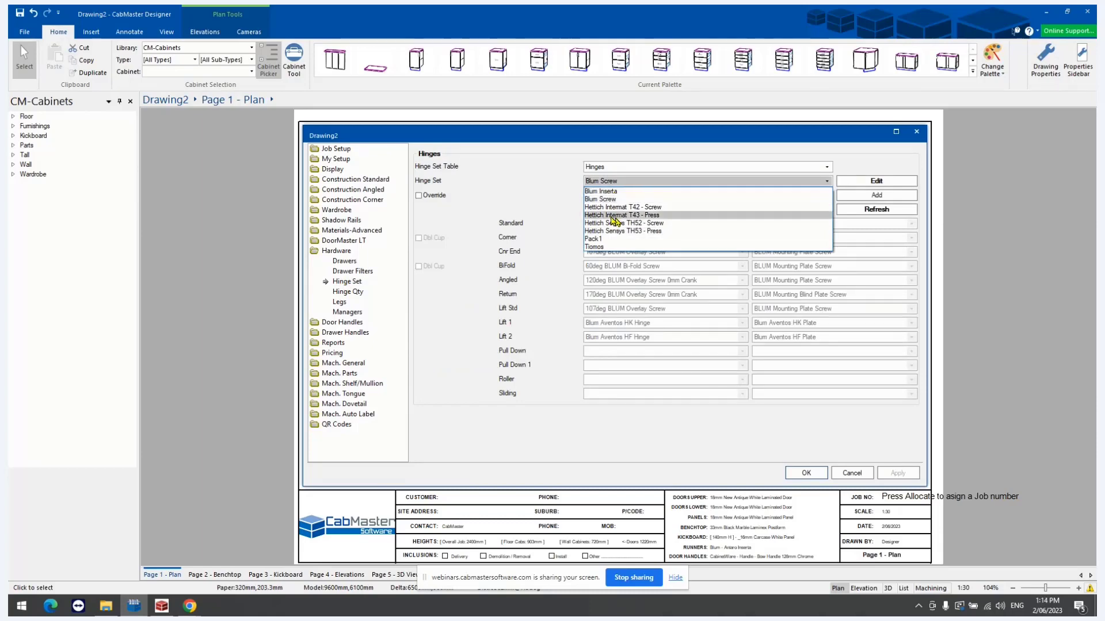
pyautogui.click(348, 364)
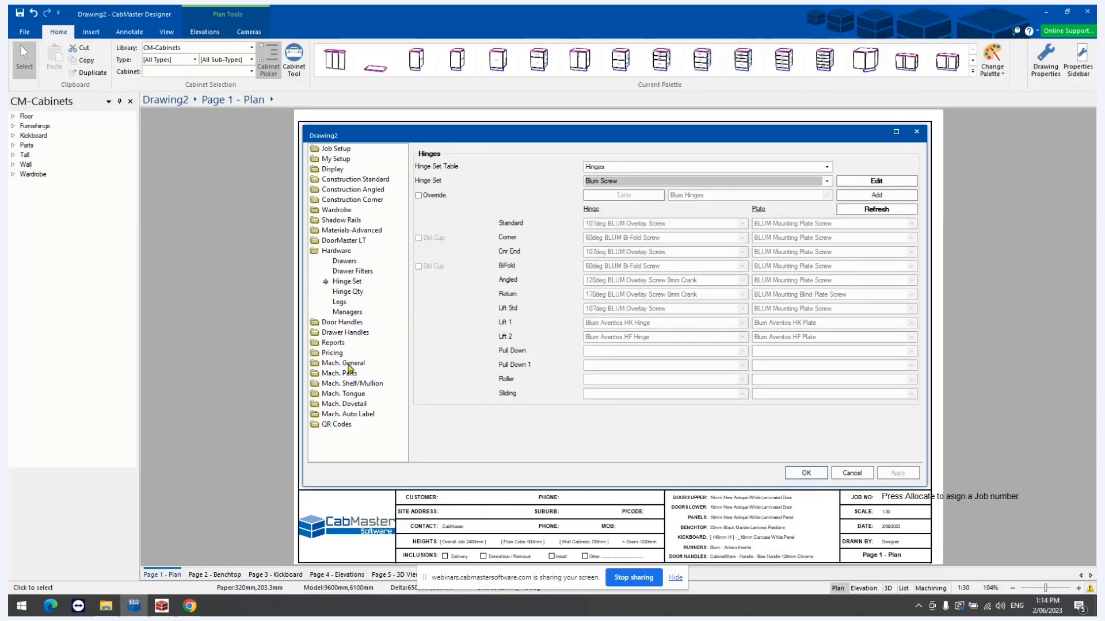
pyautogui.click(348, 363)
pyautogui.click(344, 333)
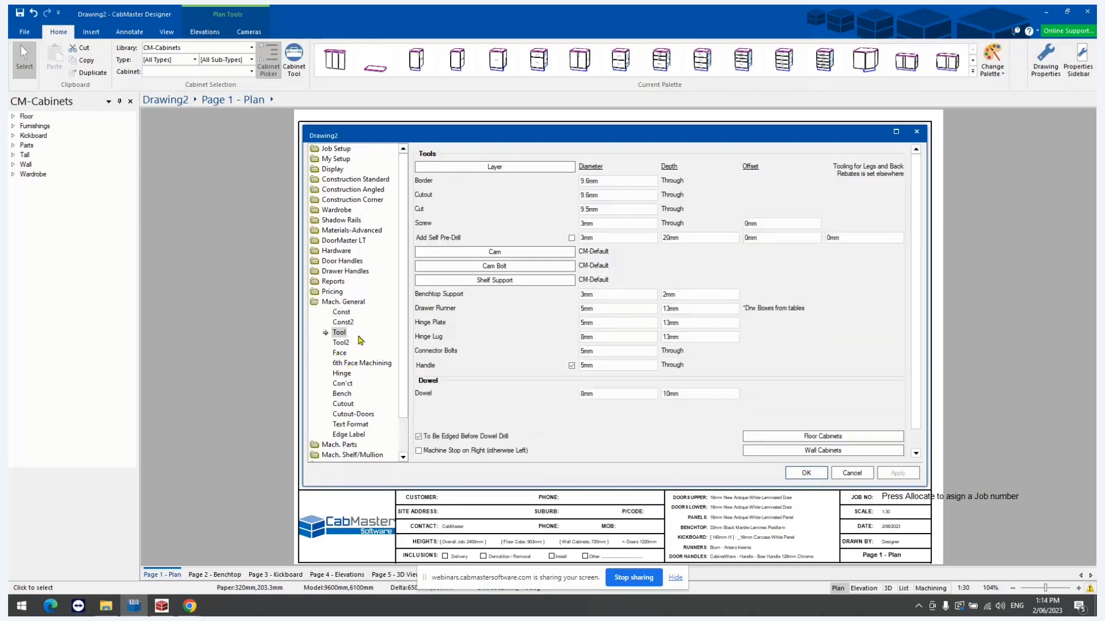
# - Change the drawing's Hinge Set to Pack1 in the Hardware settings and apply it
pyautogui.click(344, 253)
pyautogui.click(347, 282)
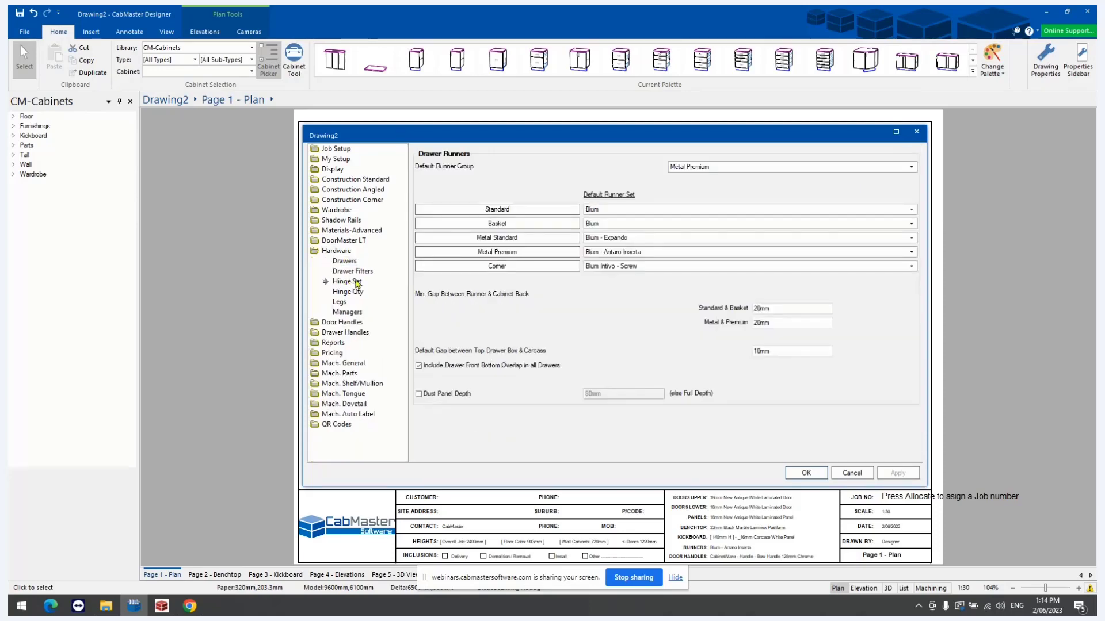
pyautogui.click(623, 181)
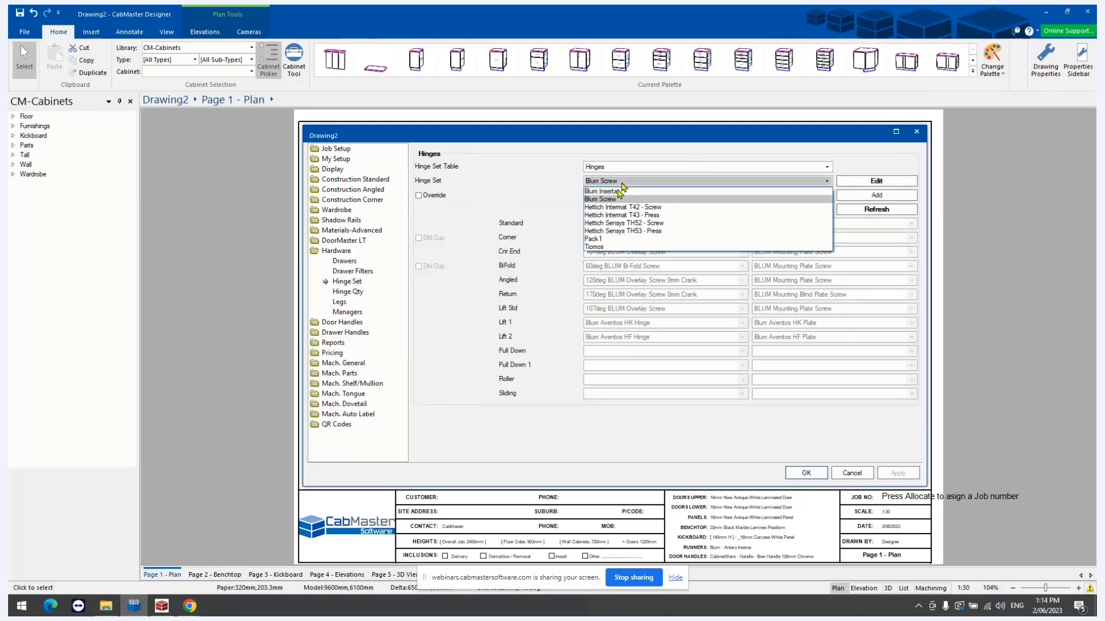
pyautogui.click(600, 240)
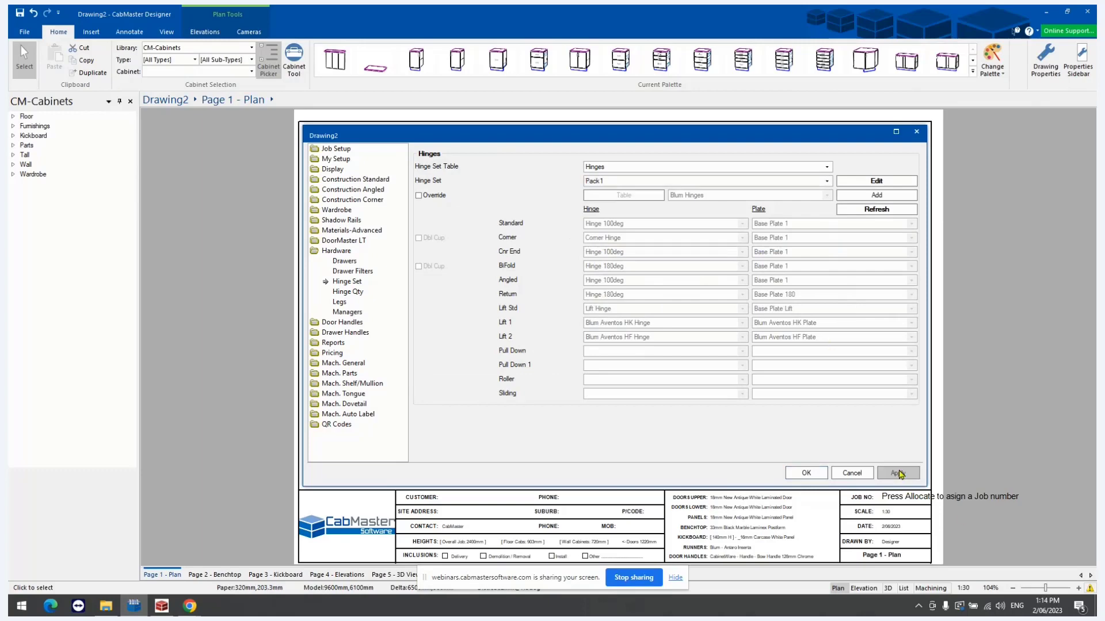
# - Set the Hinge Plate diameter to 20mm and the Hinge Lug diameter to 2mm in the drawing's Tool settings
pyautogui.click(331, 343)
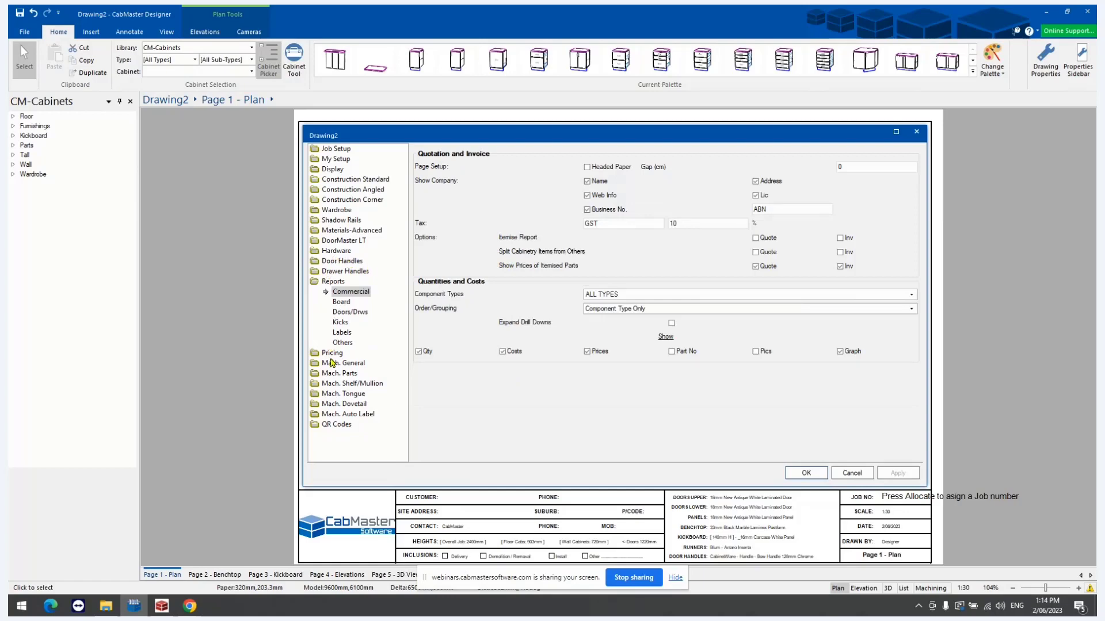
pyautogui.click(331, 363)
pyautogui.click(339, 334)
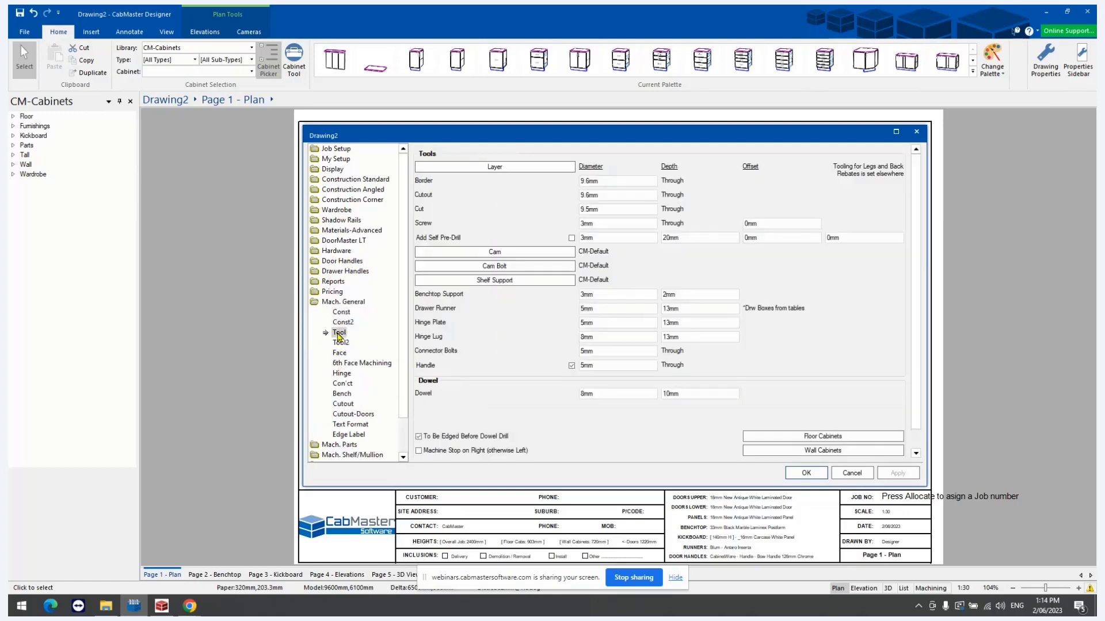
pyautogui.doubleClick(598, 323)
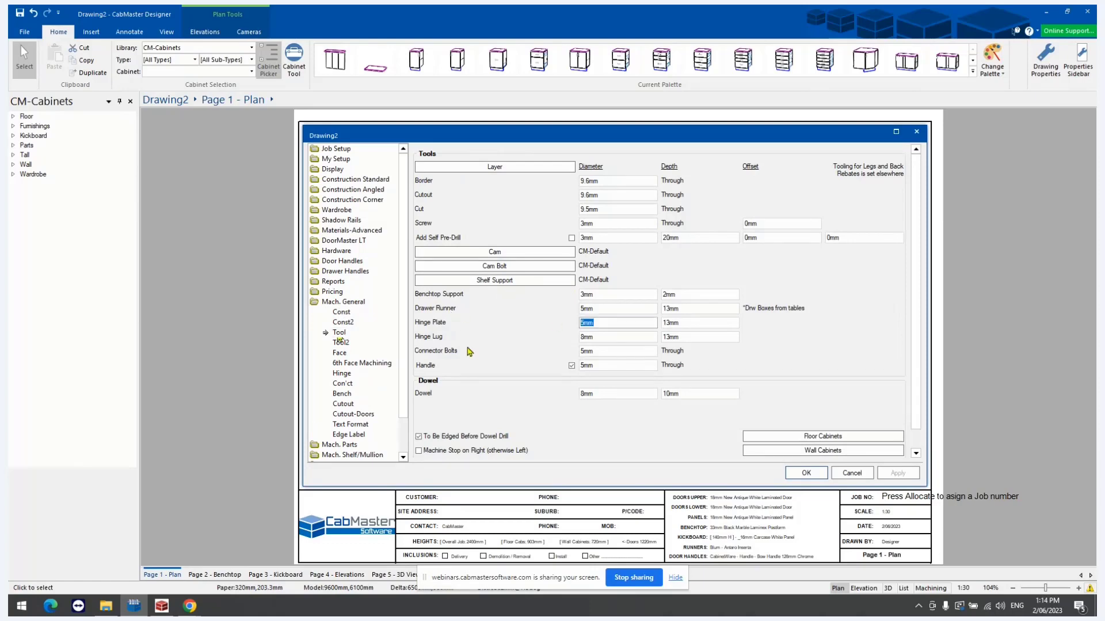
pyautogui.write('20')
pyautogui.press('Tab')
pyautogui.press('Tab')
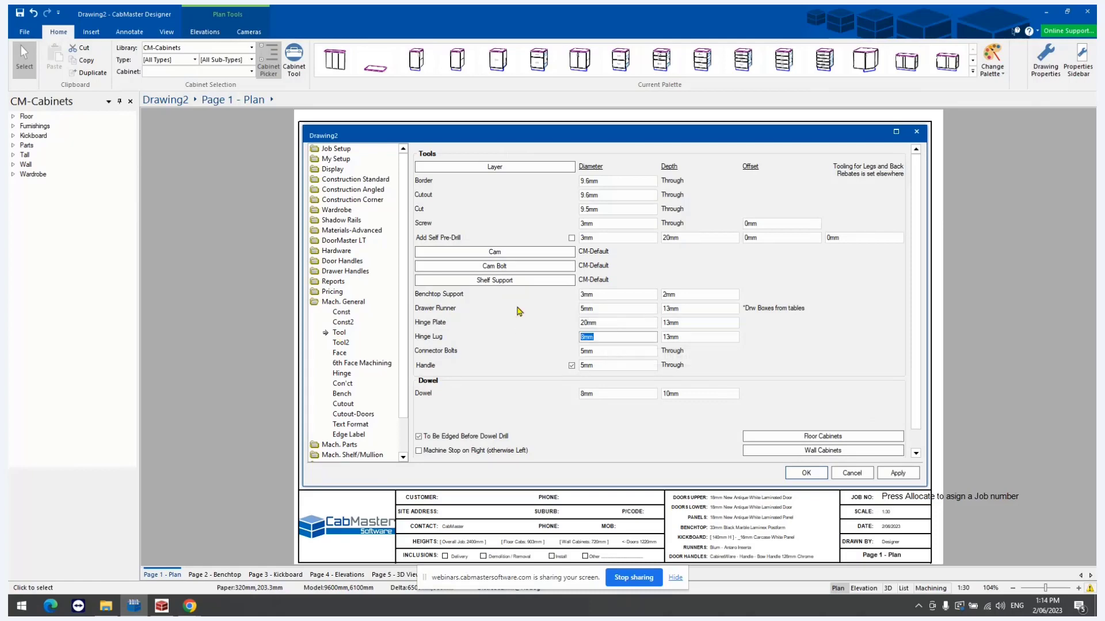
pyautogui.write('2')
pyautogui.click(889, 473)
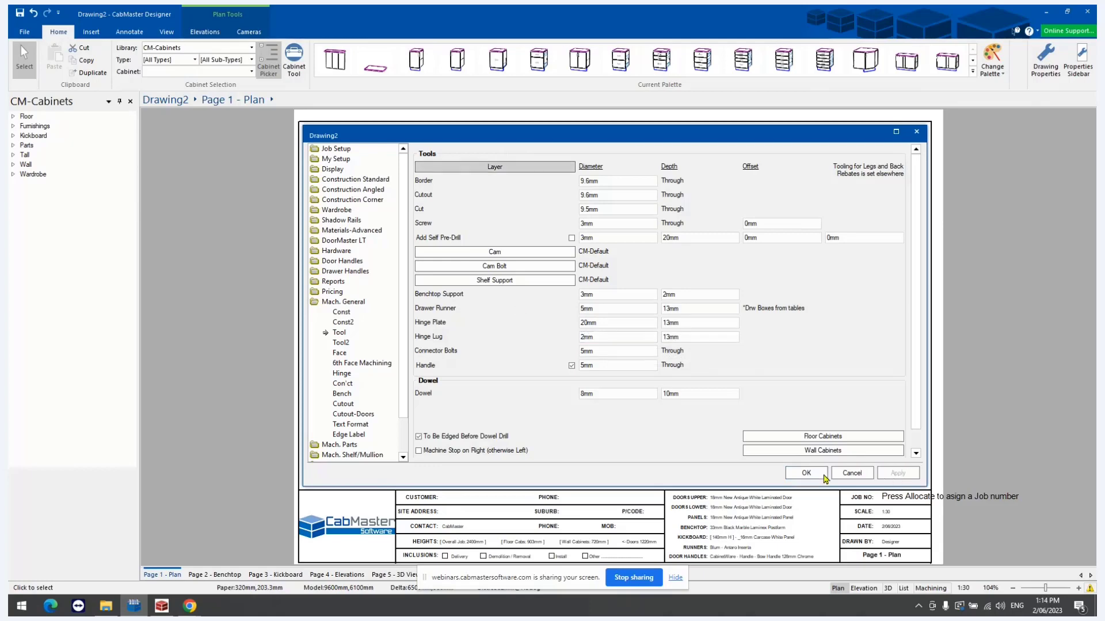
pyautogui.click(823, 477)
# - Preview the machining of cabinet 1's End Left and Door 1 Left, check a hinge lug hole, and close the cabinet
pyautogui.click(371, 188)
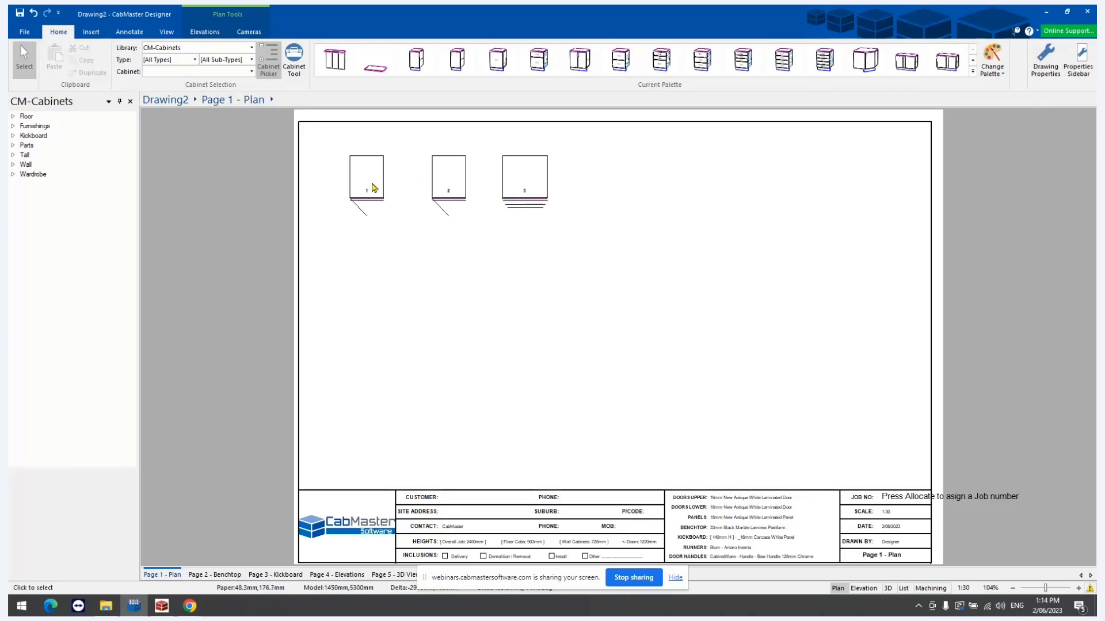
pyautogui.doubleClick(372, 190)
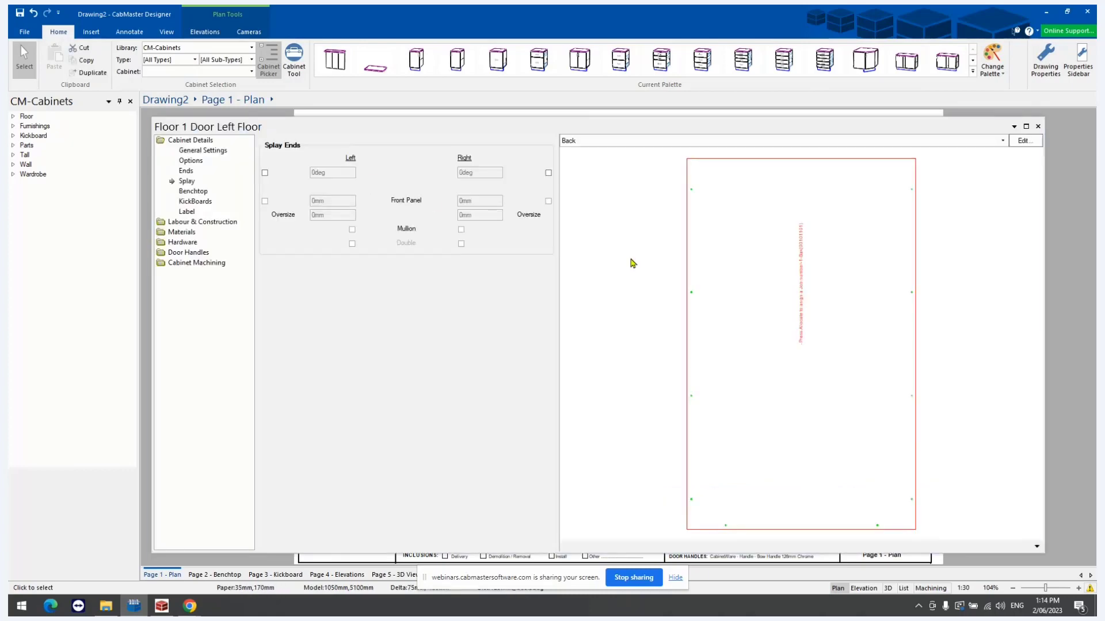
pyautogui.click(593, 144)
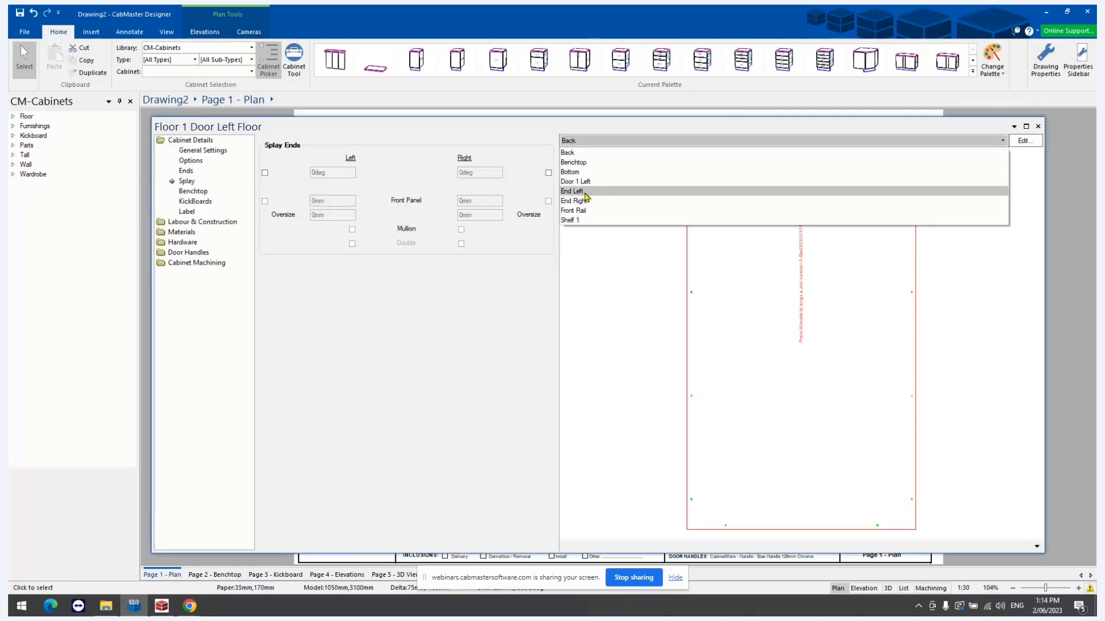
pyautogui.click(585, 191)
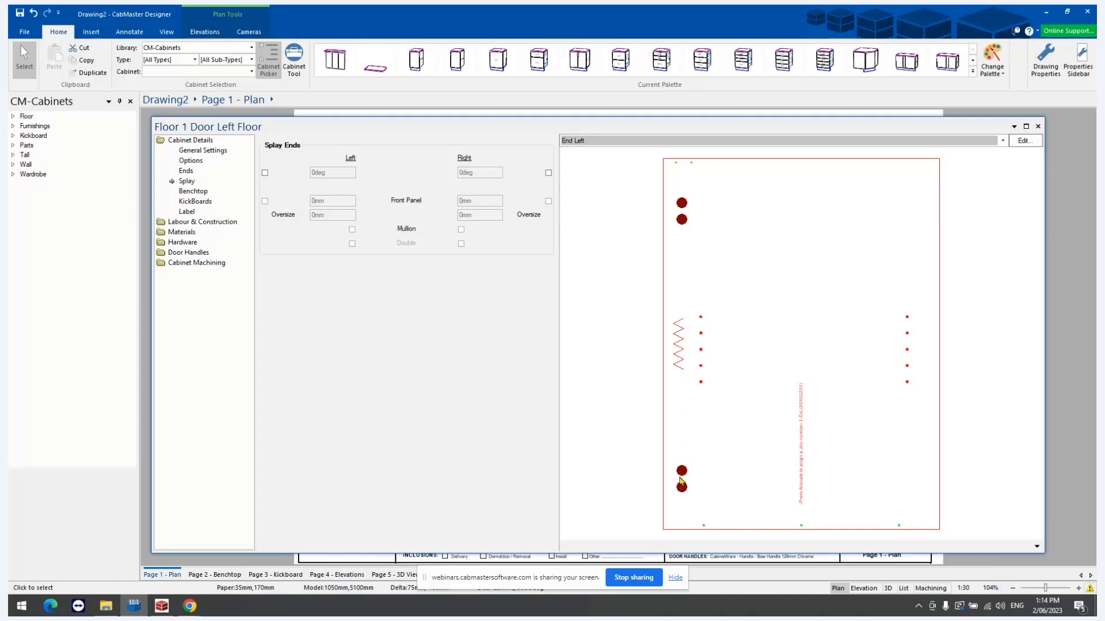
pyautogui.click(594, 144)
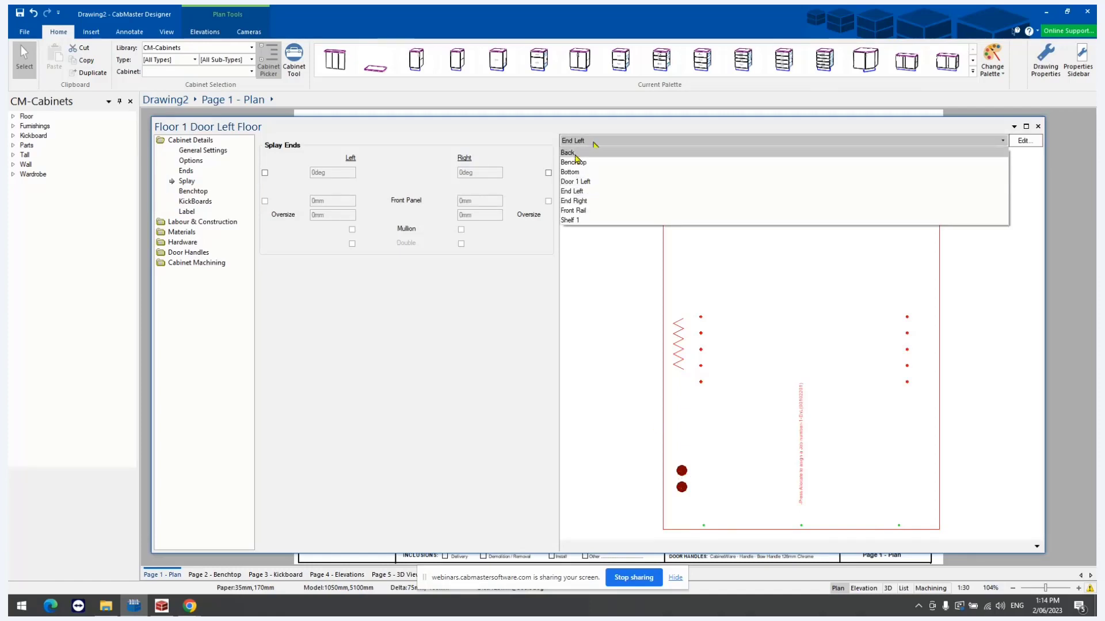
pyautogui.click(582, 182)
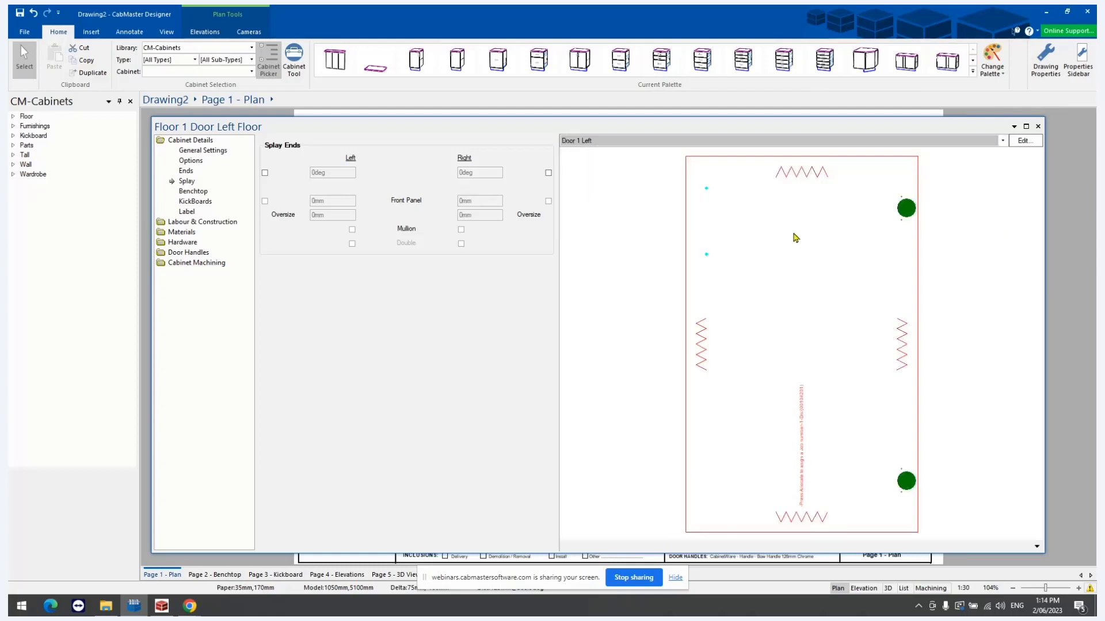
pyautogui.click(901, 493)
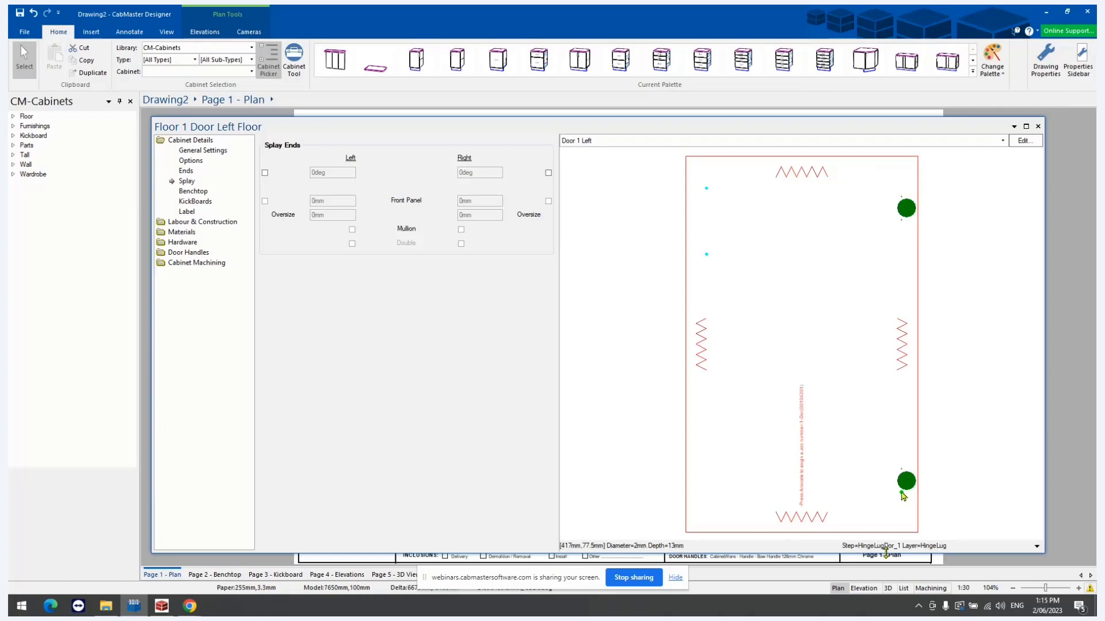
pyautogui.click(1038, 126)
# - Set the drawing's Hinge Set to Blum Screw in the Hardware settings and accept the drawing properties
pyautogui.click(1045, 58)
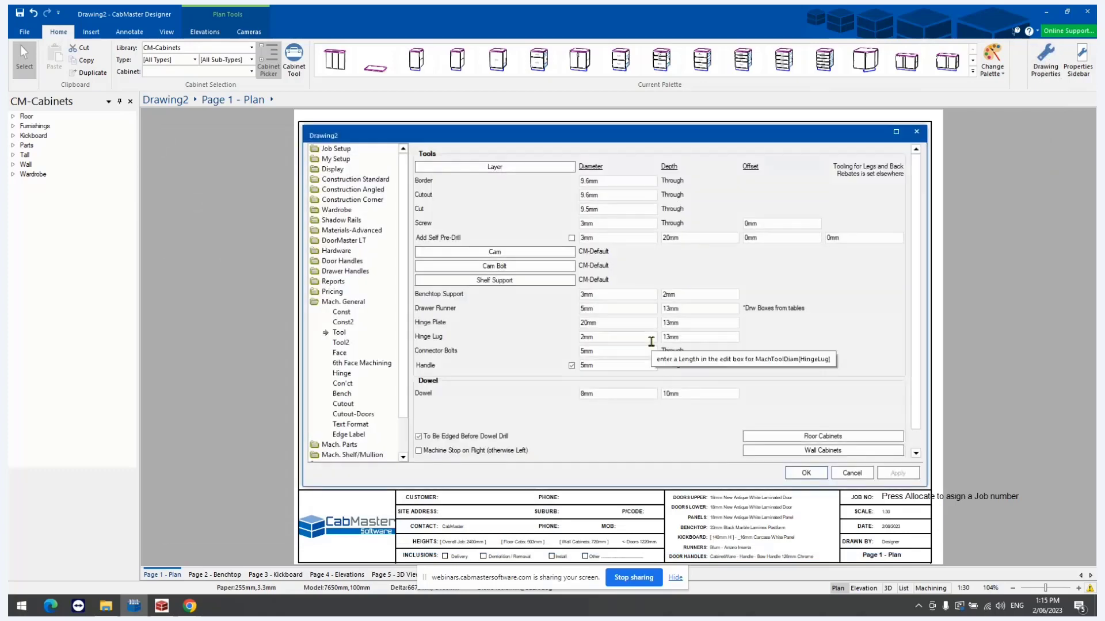
pyautogui.click(340, 251)
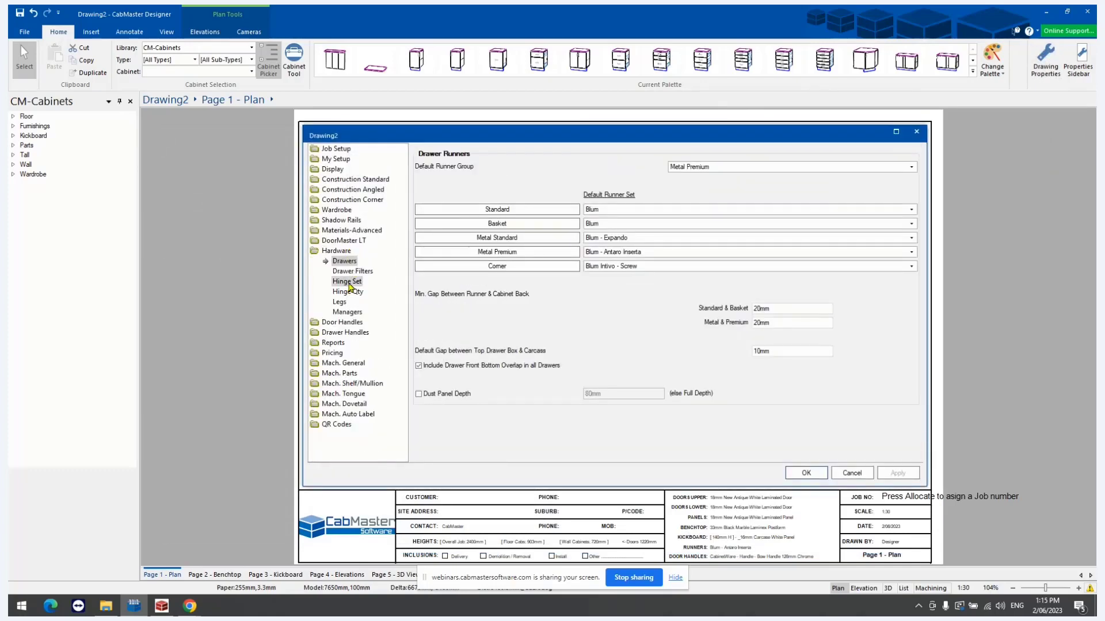
pyautogui.click(347, 282)
pyautogui.click(614, 182)
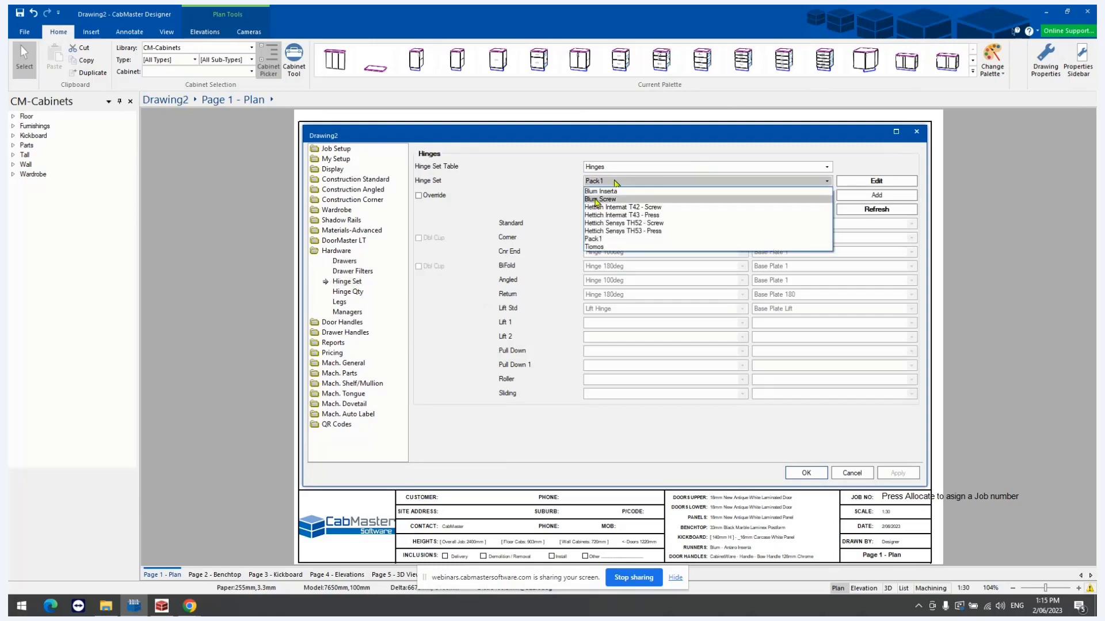
pyautogui.click(602, 201)
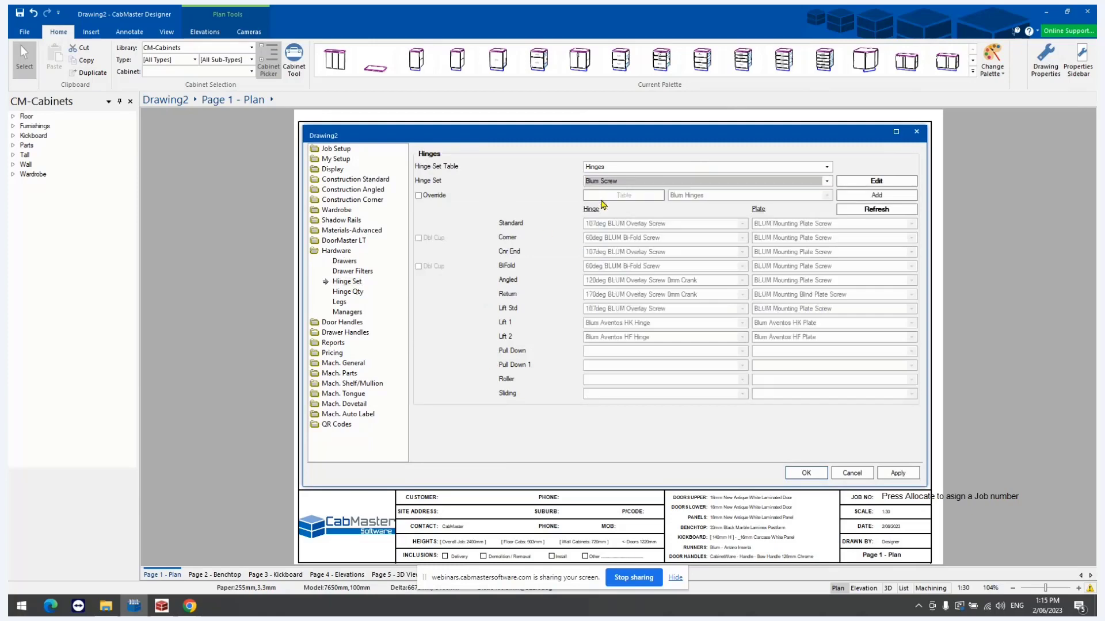
pyautogui.click(898, 473)
pyautogui.click(808, 475)
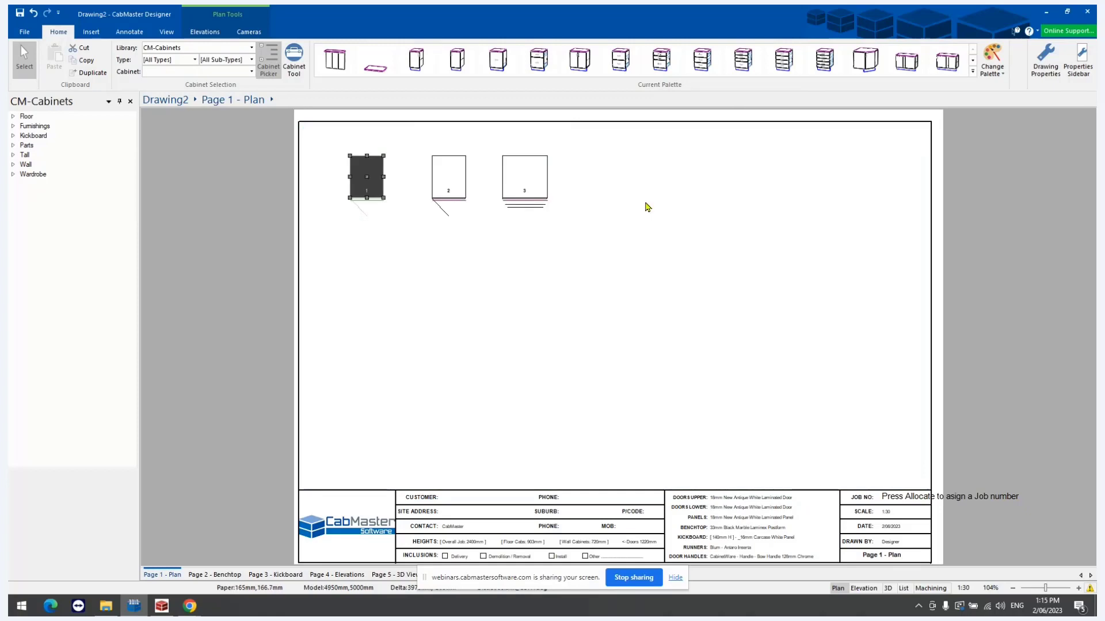
# - Reopen cabinet 1, preview the machining of its End Left, and check the lowest hinge plate hole's diameter and layer
pyautogui.doubleClick(371, 177)
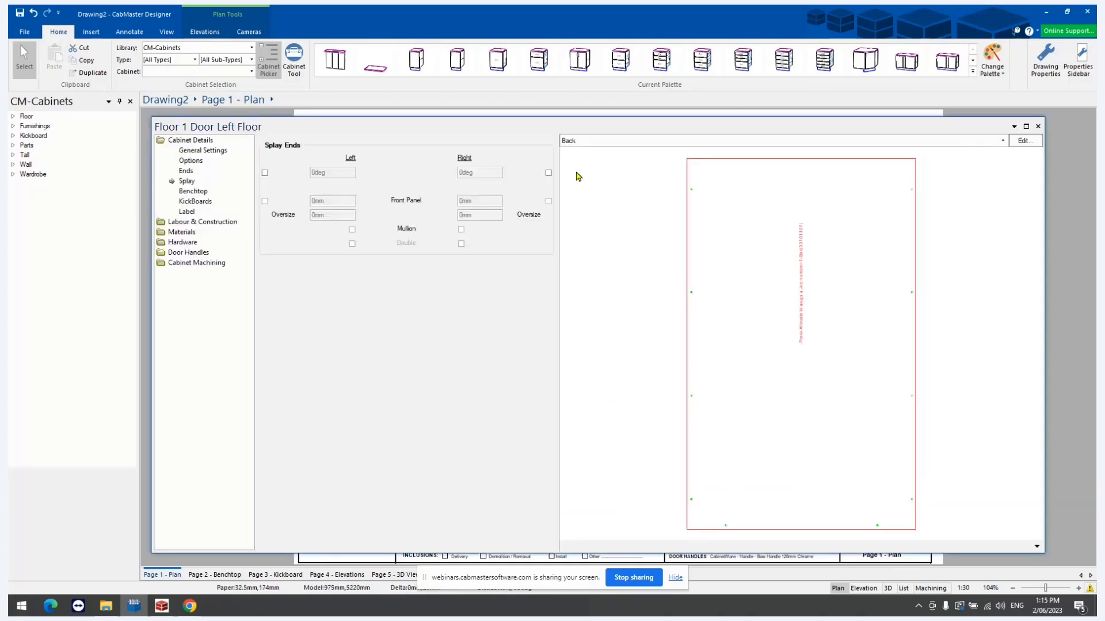
pyautogui.click(580, 144)
pyautogui.click(575, 191)
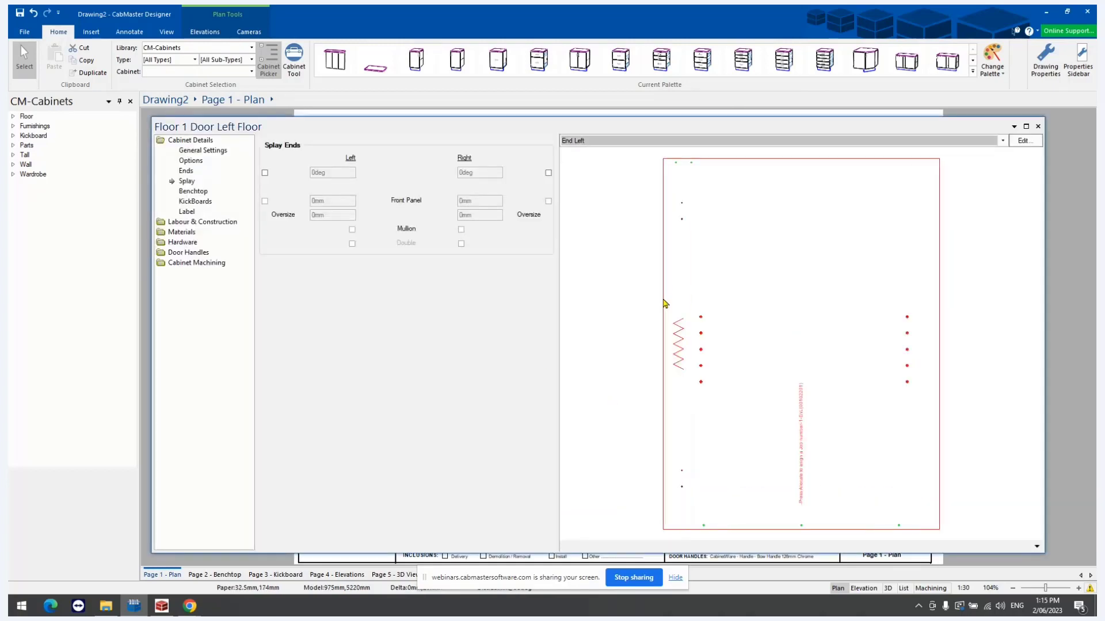
pyautogui.click(681, 489)
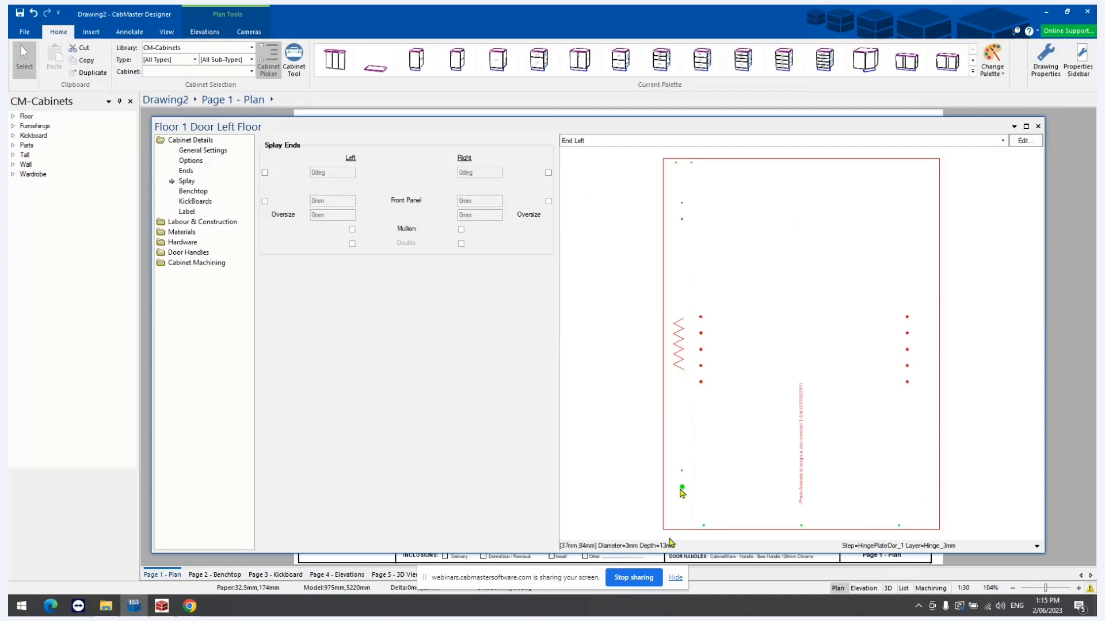
# - Preview the machining of cabinet 1's Door 1 Left, check the lowest hinge lug hole's diameter and layer, and close the cabinet
pyautogui.click(600, 142)
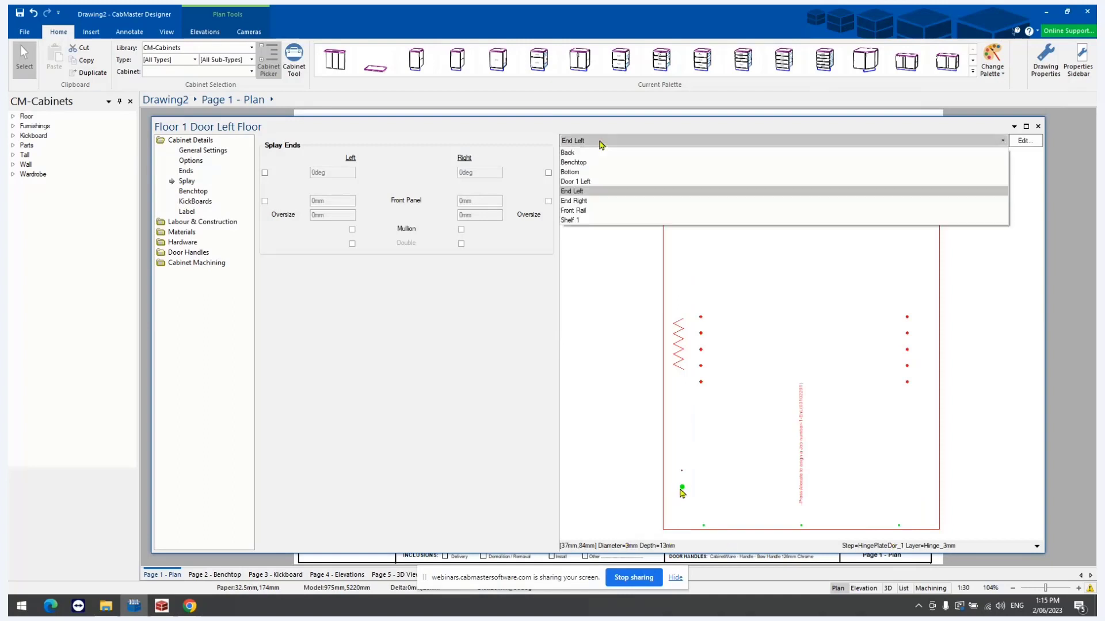
pyautogui.click(590, 181)
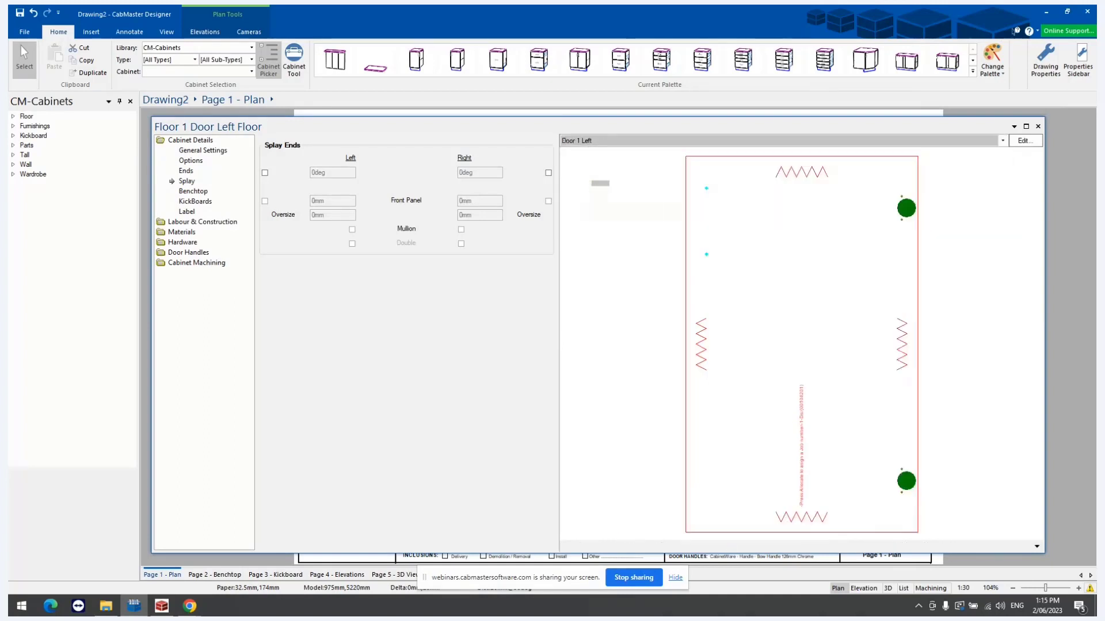
pyautogui.click(902, 493)
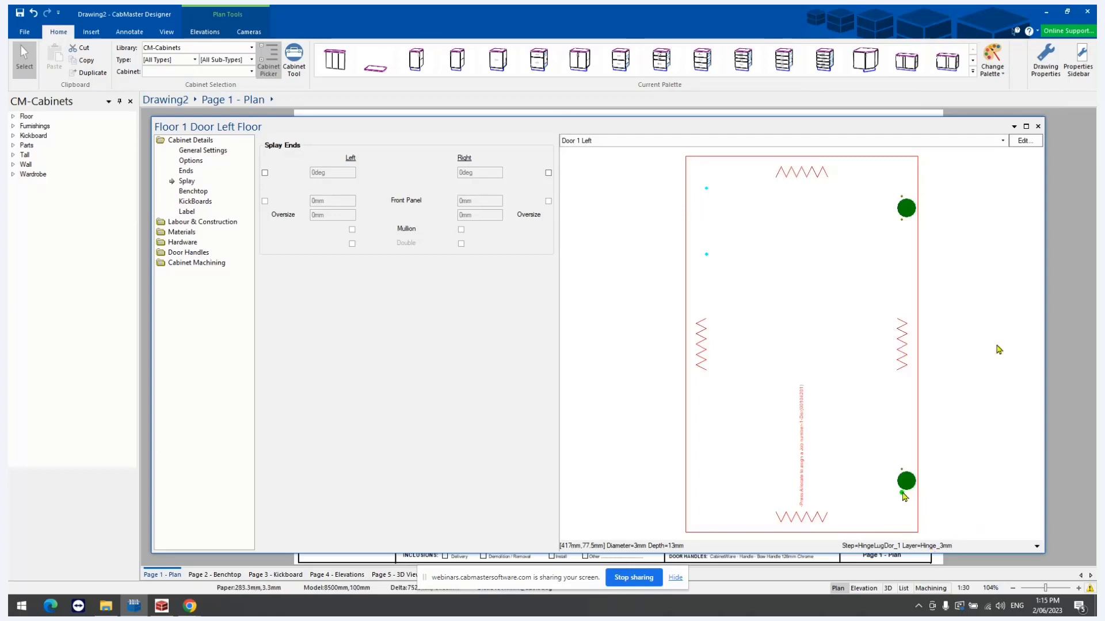
pyautogui.click(1038, 126)
# - Examine the Penetration through depths, width limit and border depth reduction in the drawing's Mach. General Tool2 settings
pyautogui.click(1043, 56)
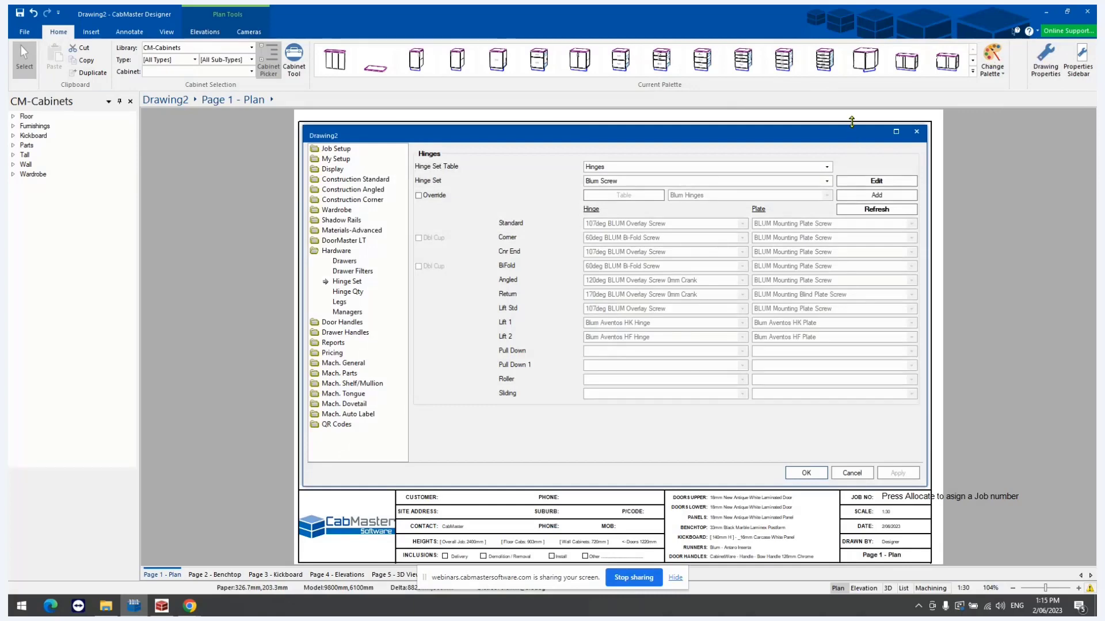
pyautogui.click(355, 364)
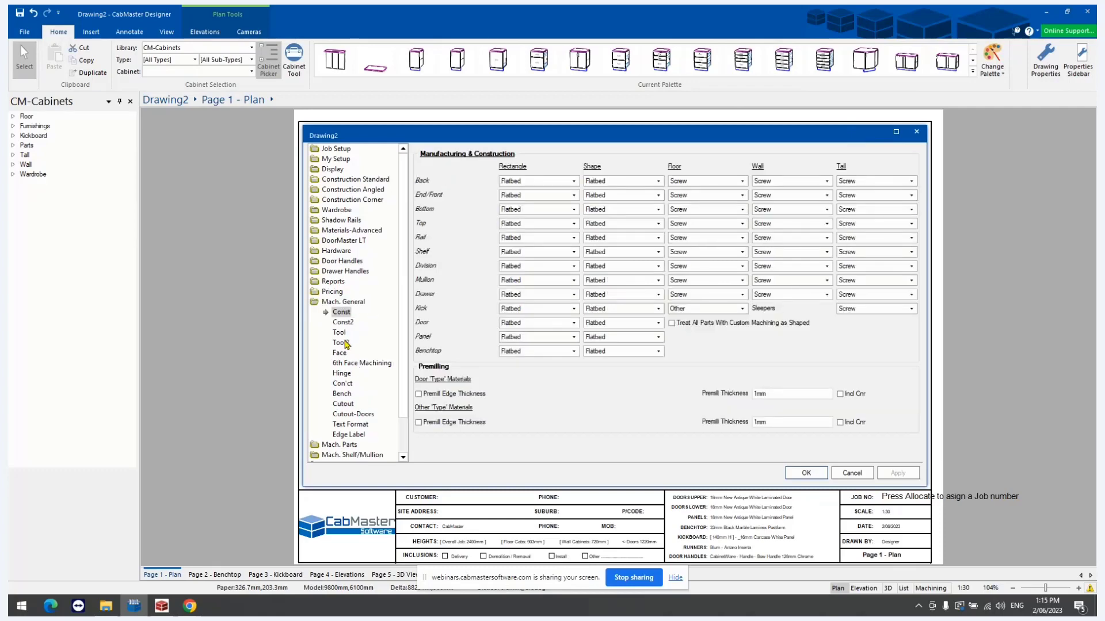
pyautogui.click(343, 343)
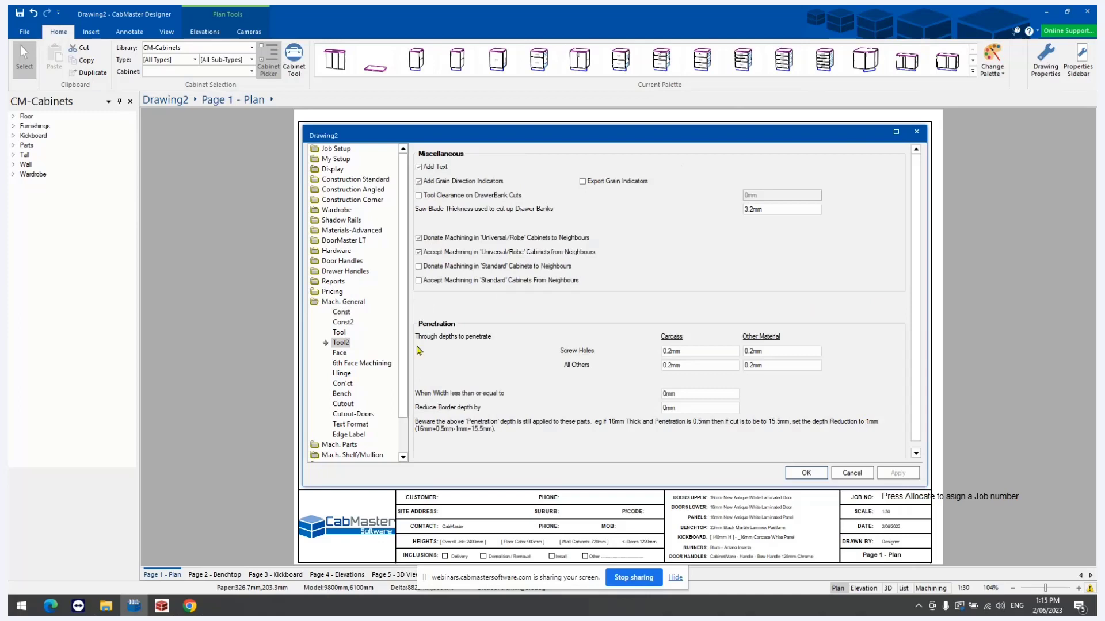
pyautogui.doubleClick(699, 353)
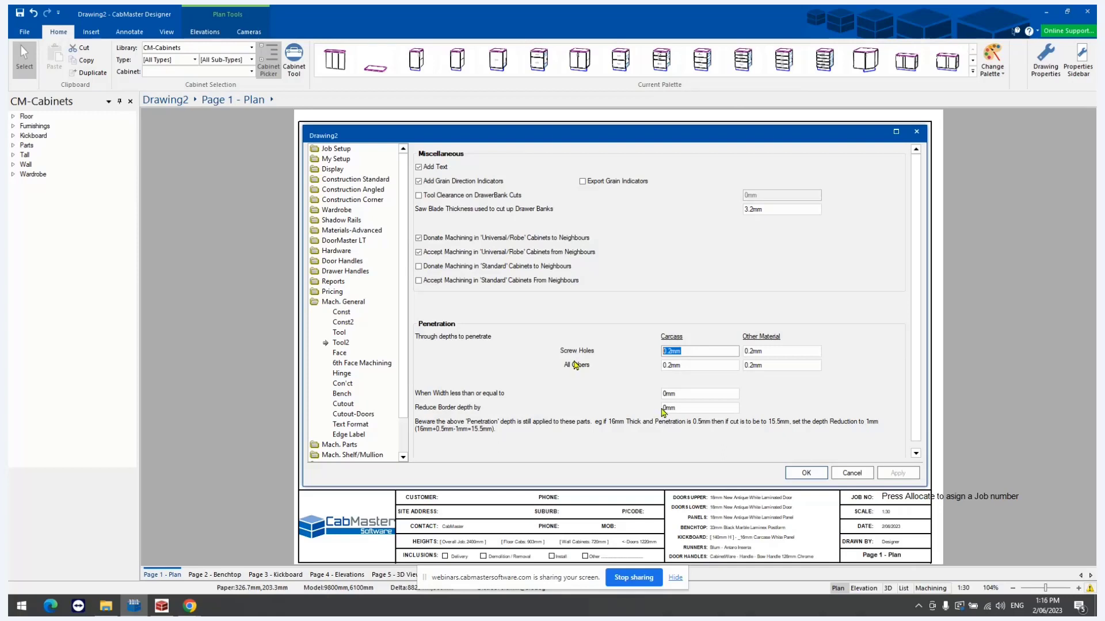
pyautogui.click(687, 393)
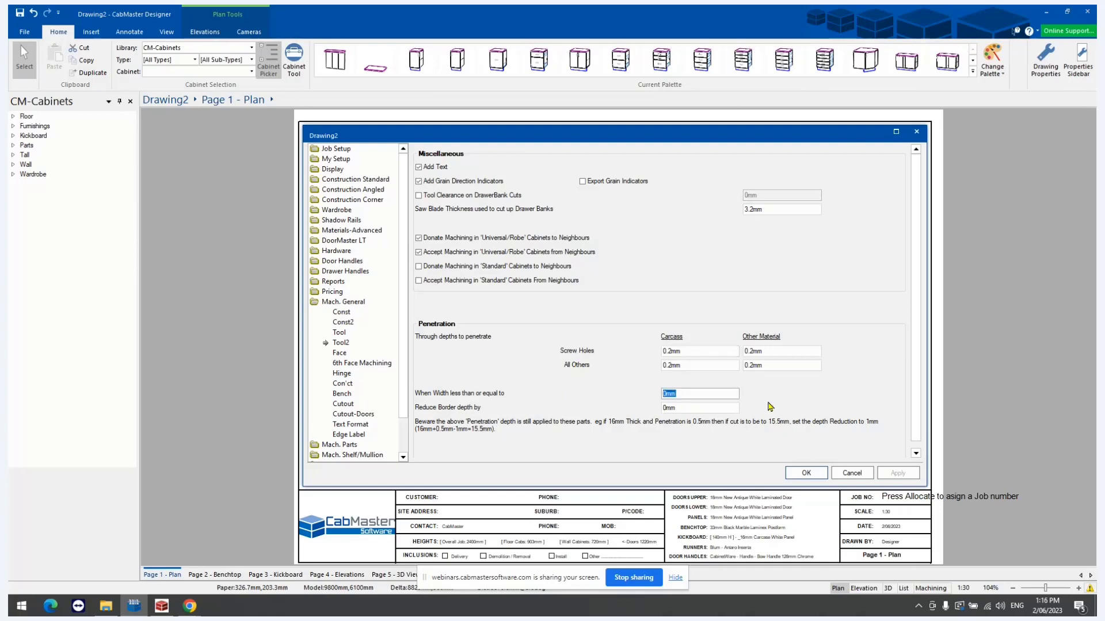
pyautogui.click(701, 408)
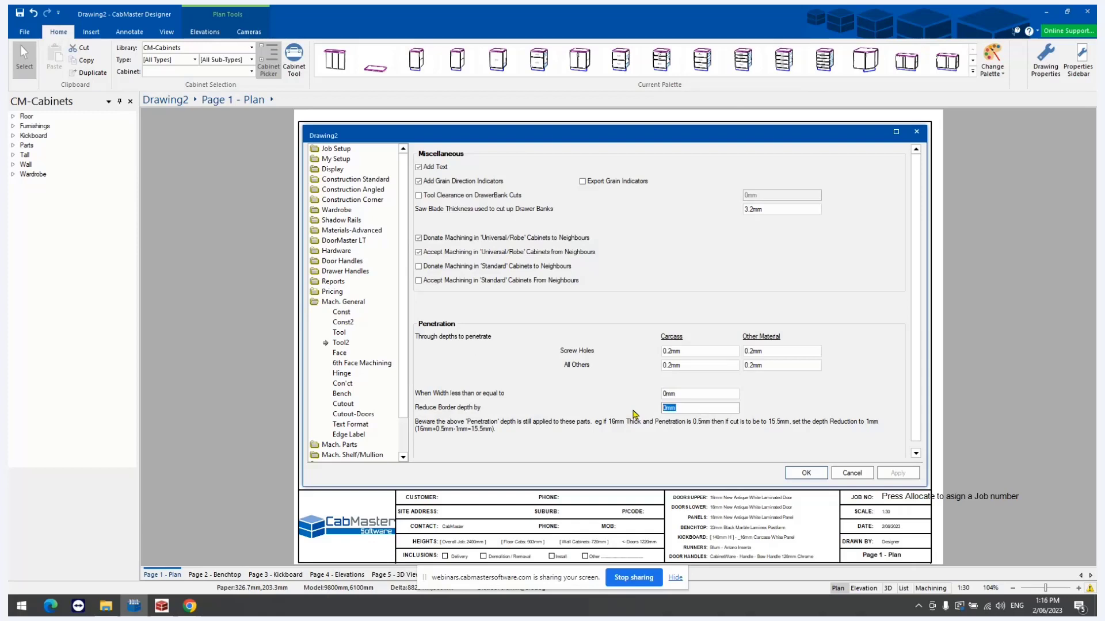
pyautogui.click(691, 365)
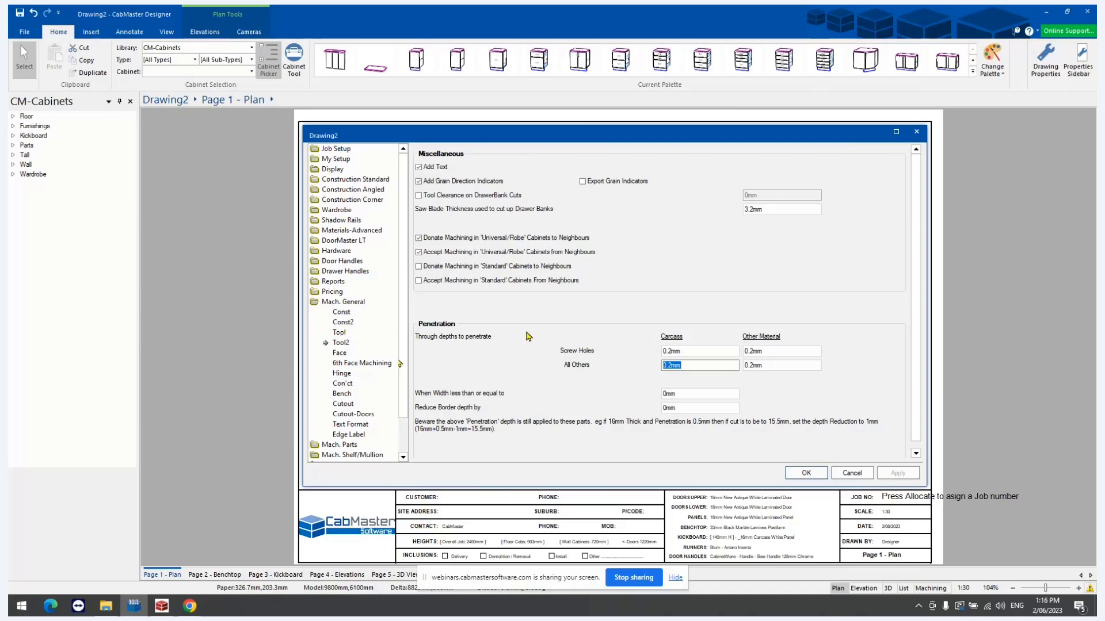
# - Check the Flatbed Output Path in the Const2 settings and inspect the drawing2 folder inside C:\machining in File Explorer
pyautogui.click(343, 322)
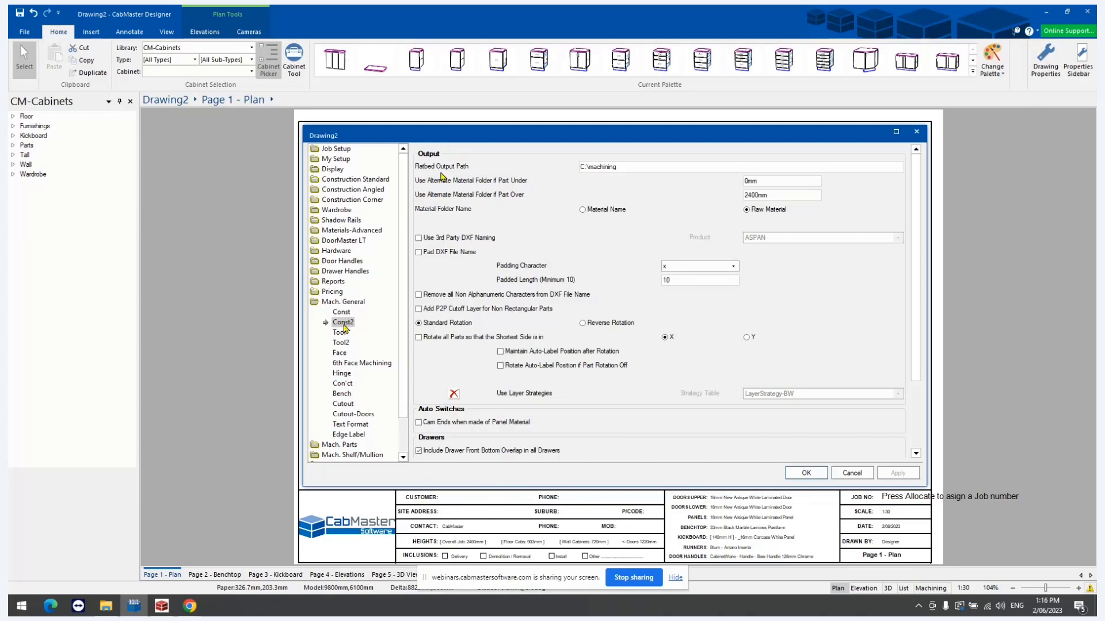
pyautogui.doubleClick(623, 168)
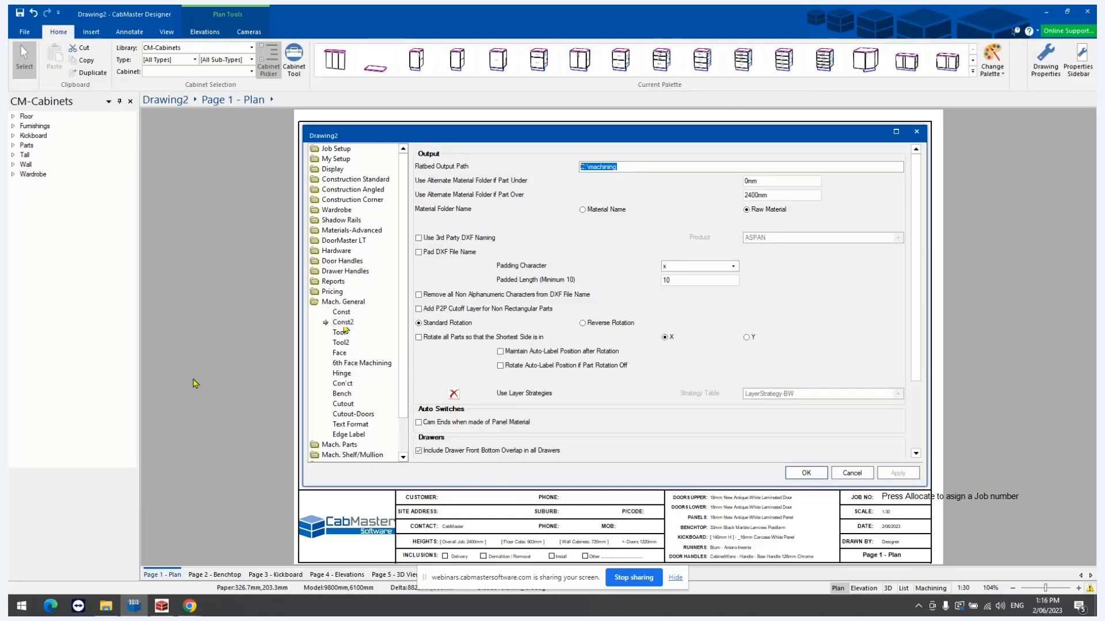
pyautogui.click(106, 607)
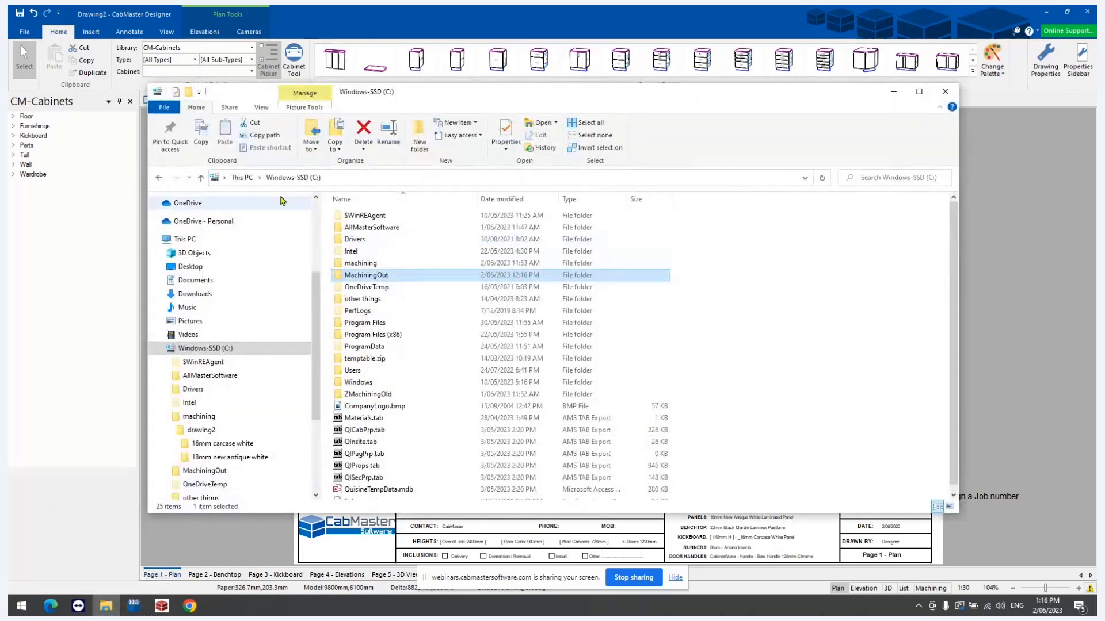
pyautogui.click(382, 265)
pyautogui.doubleClick(382, 265)
pyautogui.doubleClick(352, 217)
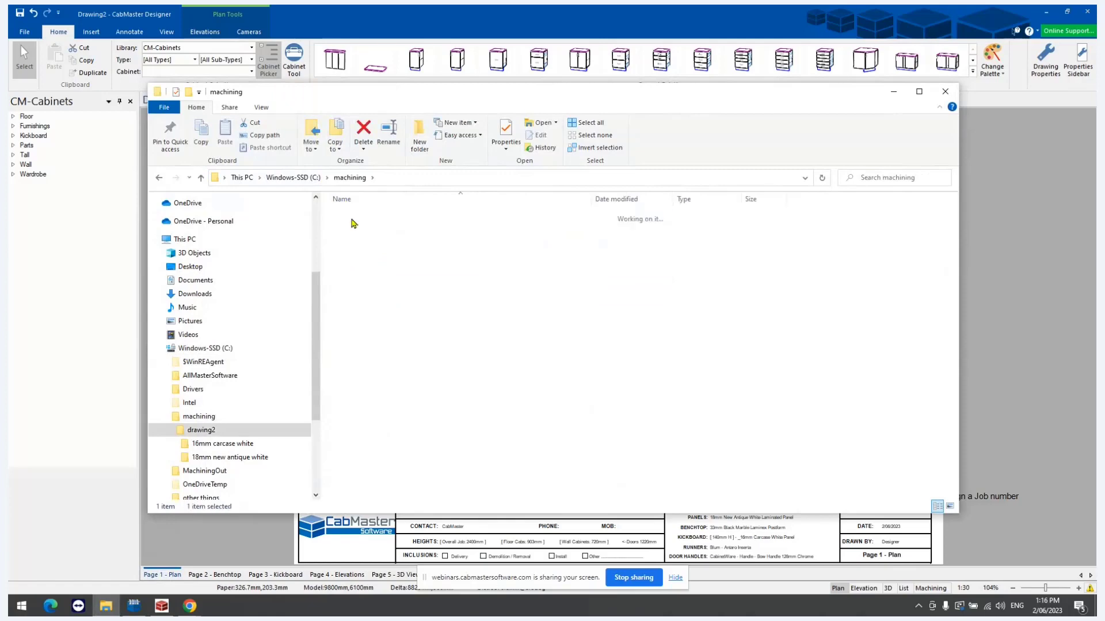
pyautogui.click(345, 182)
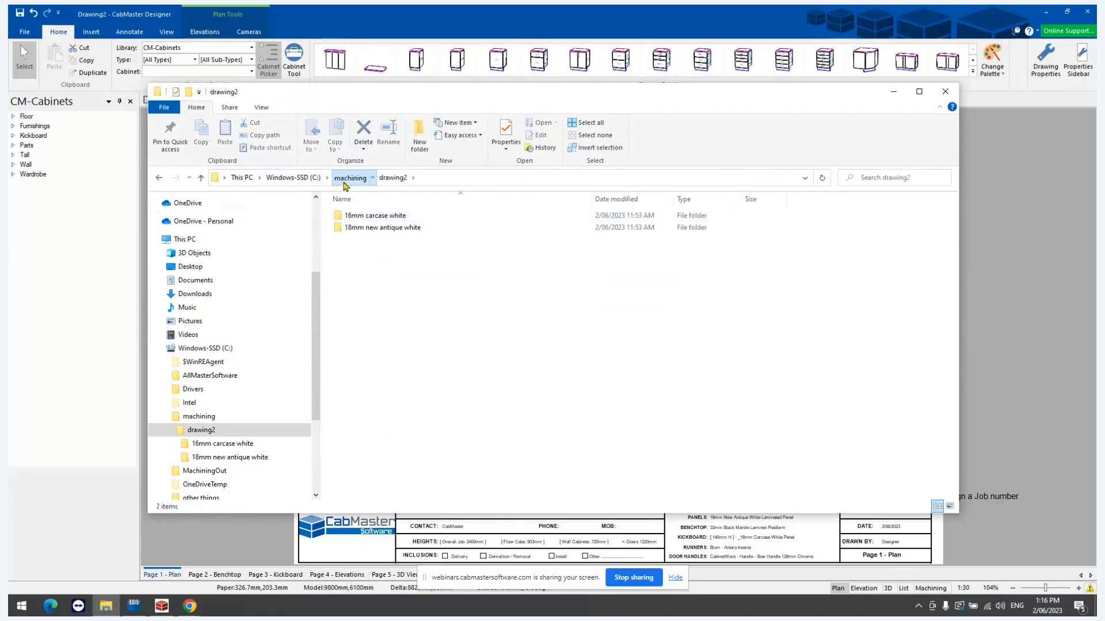
pyautogui.click(305, 180)
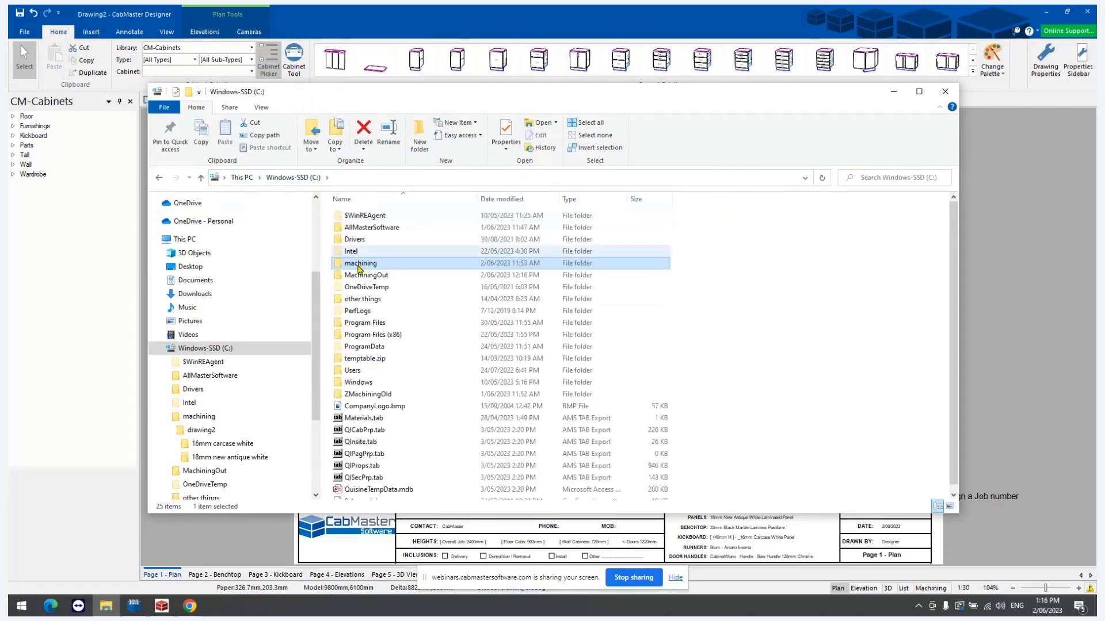
# - Delete the drawing2 folder from C:\machining and return to the drawing properties in CabMaster
pyautogui.click(361, 264)
pyautogui.doubleClick(407, 267)
pyautogui.click(368, 217)
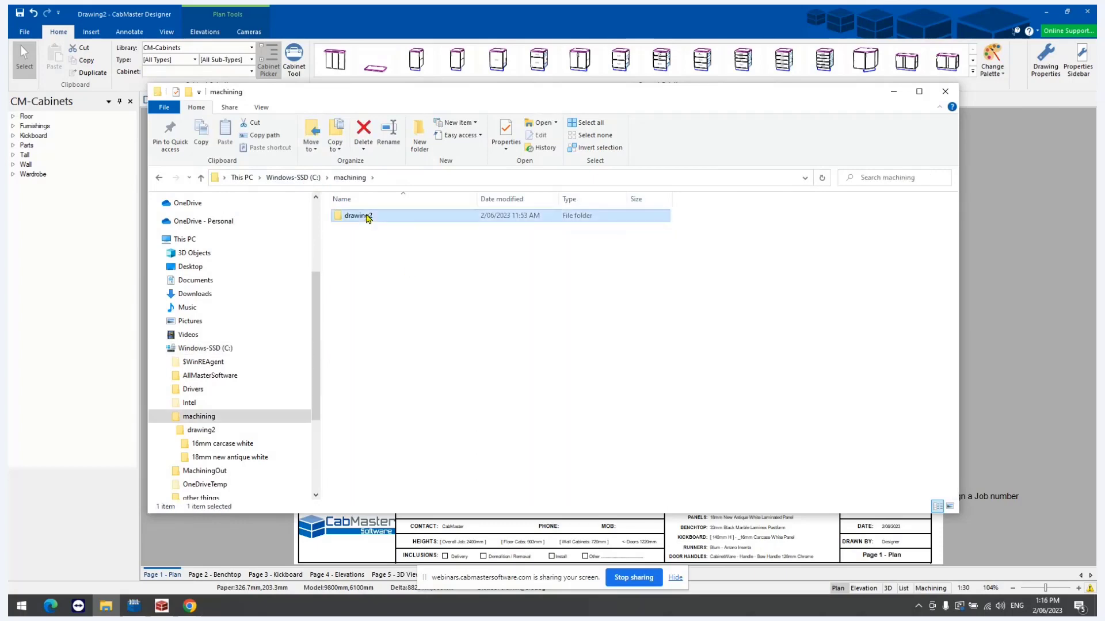
pyautogui.press('Delete')
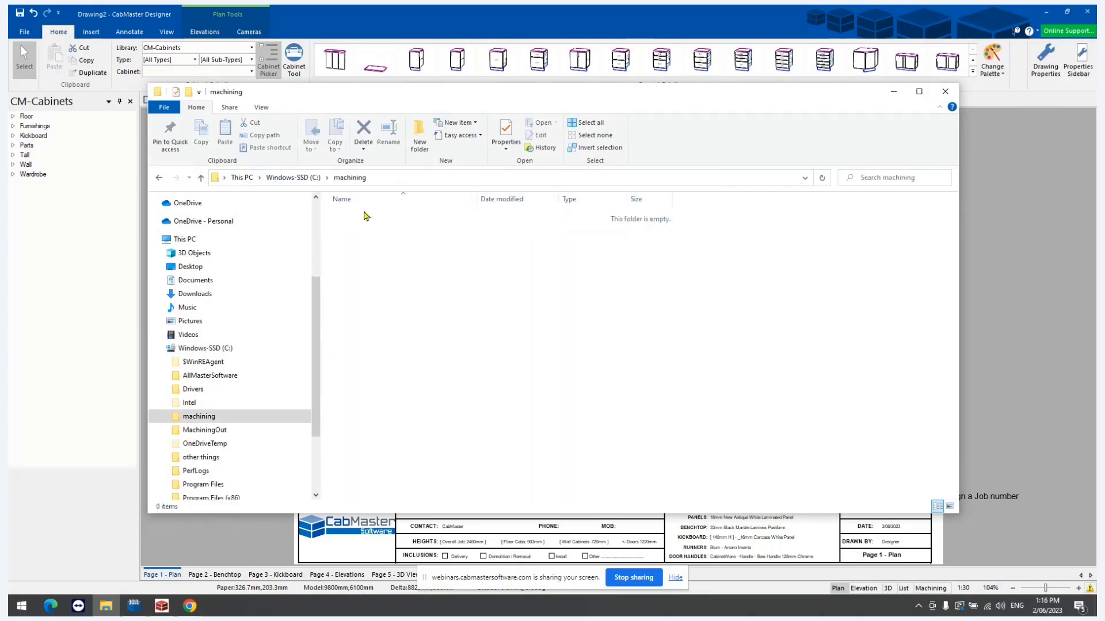
pyautogui.click(299, 177)
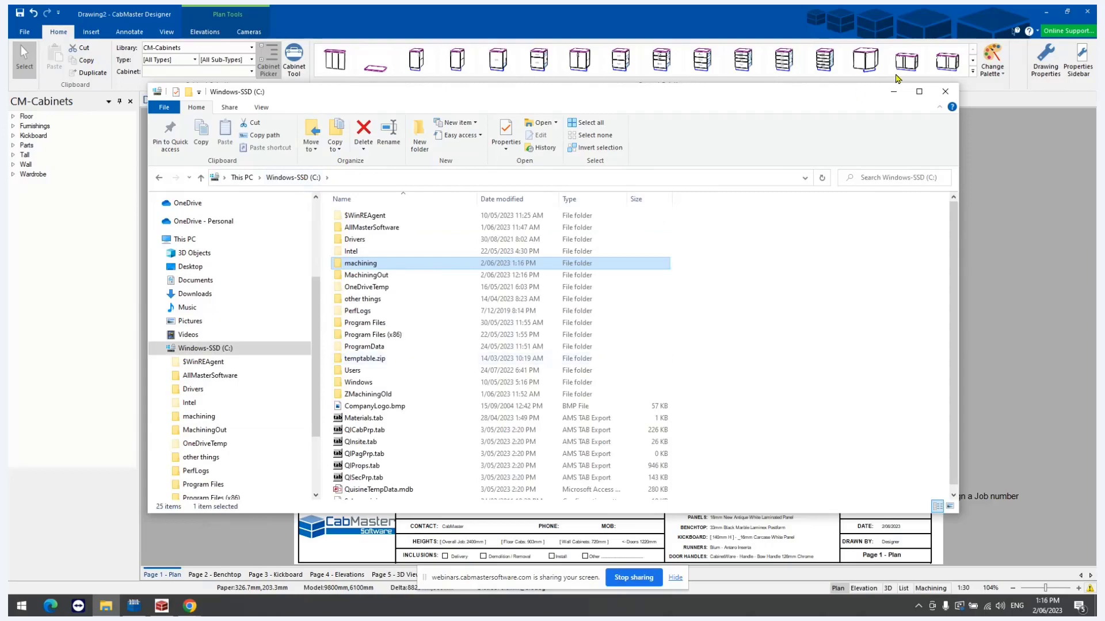
pyautogui.doubleClick(380, 264)
pyautogui.click(892, 91)
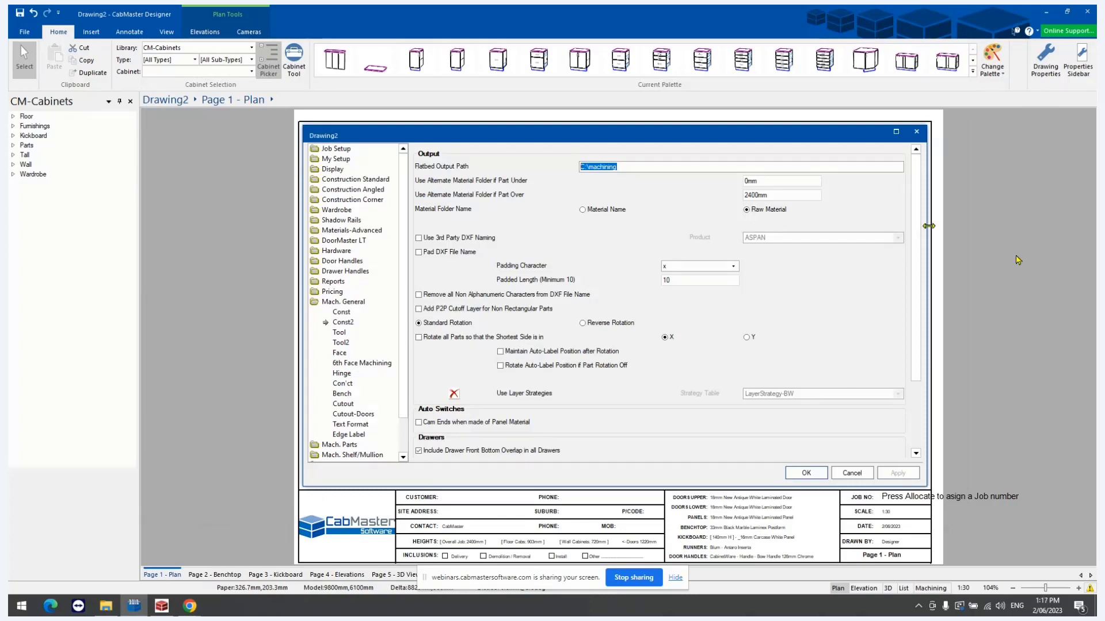
# - Check the alternate material folder length limit, then compare the 18mm New Antique White Laminated Panel's name with its CNC name in the material manager
pyautogui.doubleClick(773, 195)
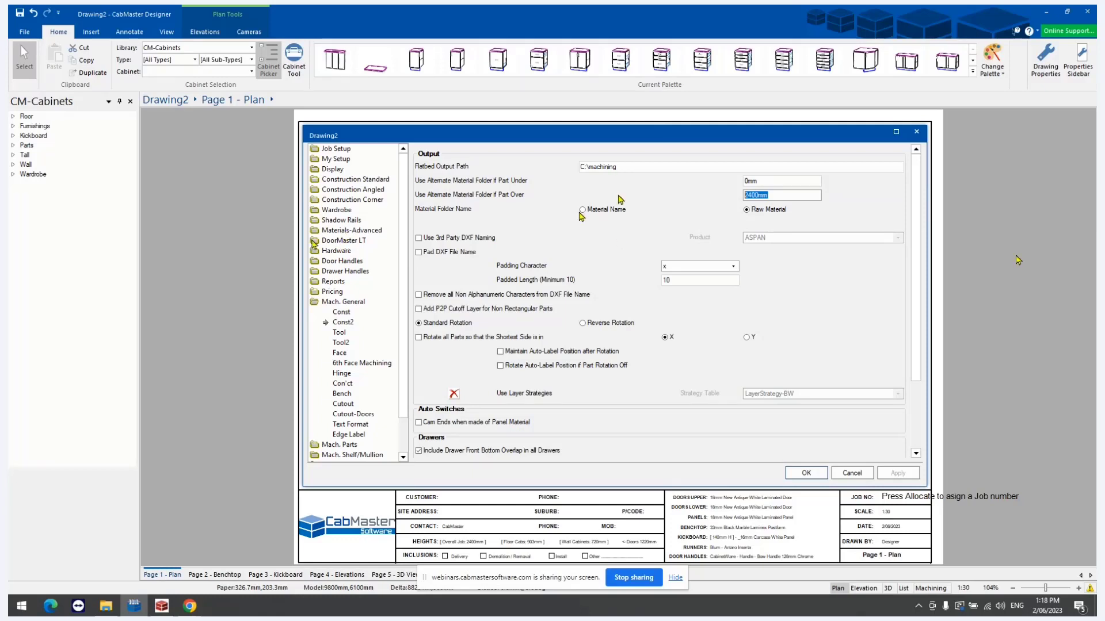
pyautogui.doubleClick(345, 230)
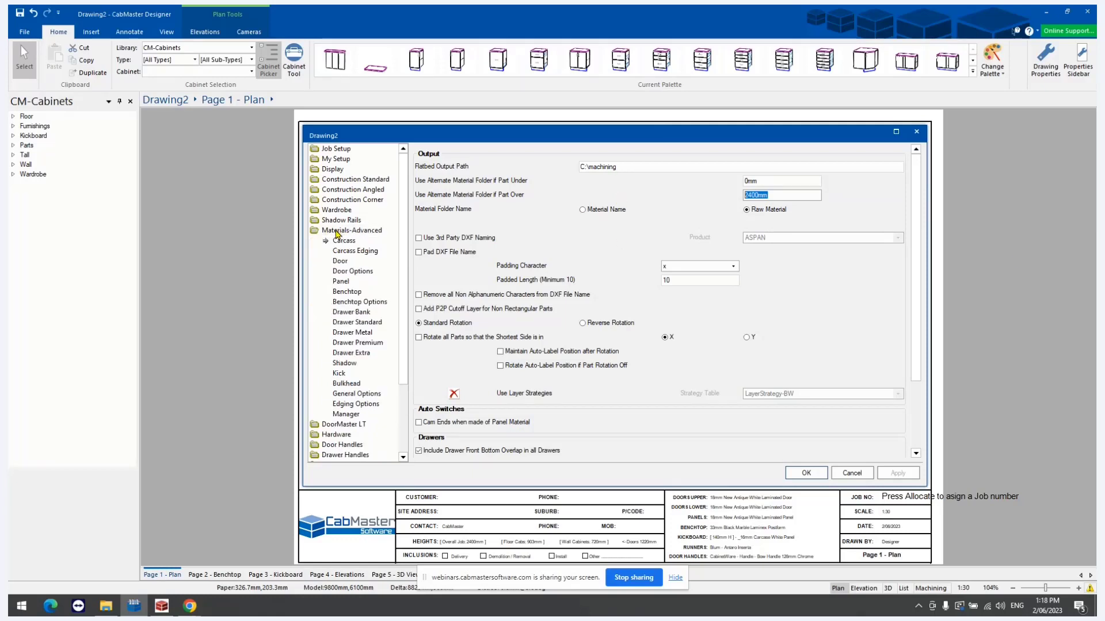
pyautogui.click(345, 414)
pyautogui.click(804, 171)
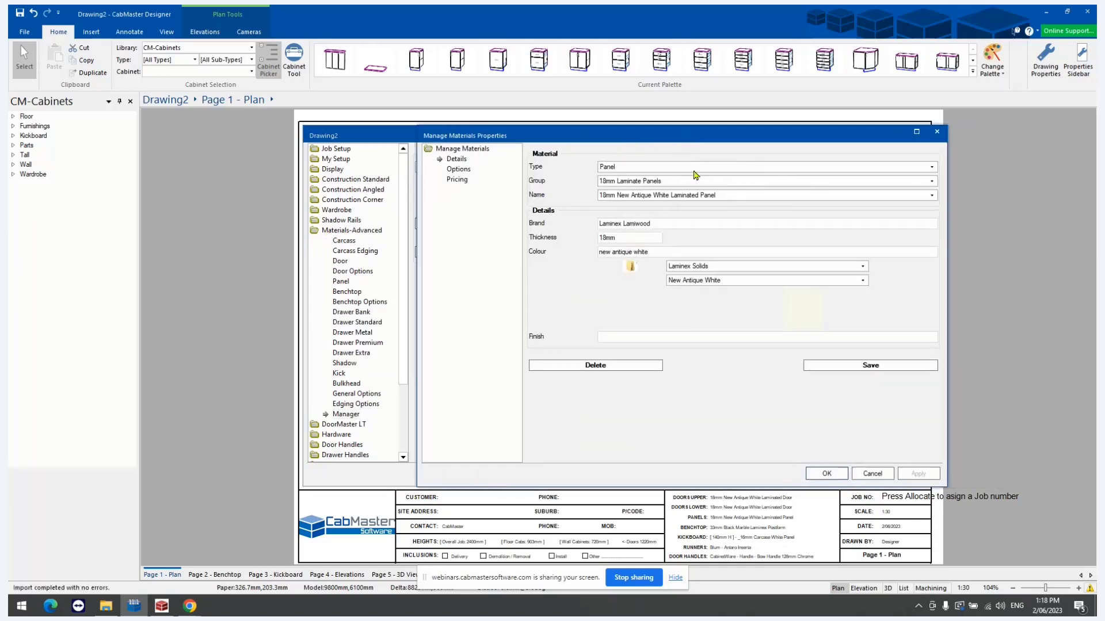
pyautogui.click(727, 194)
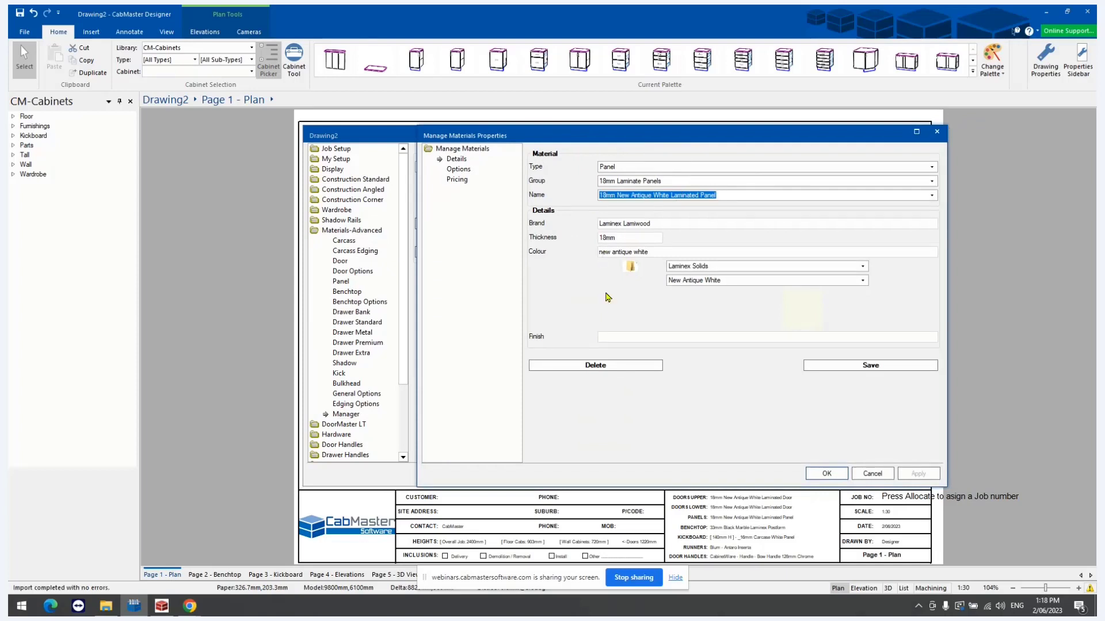
pyautogui.click(465, 173)
pyautogui.click(748, 196)
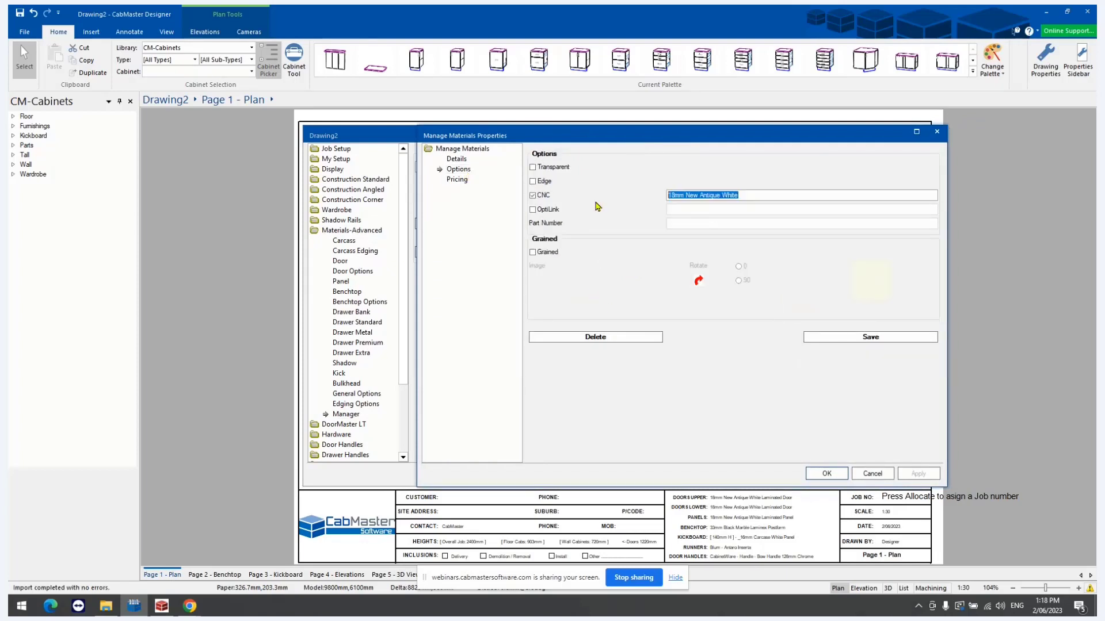
pyautogui.click(456, 161)
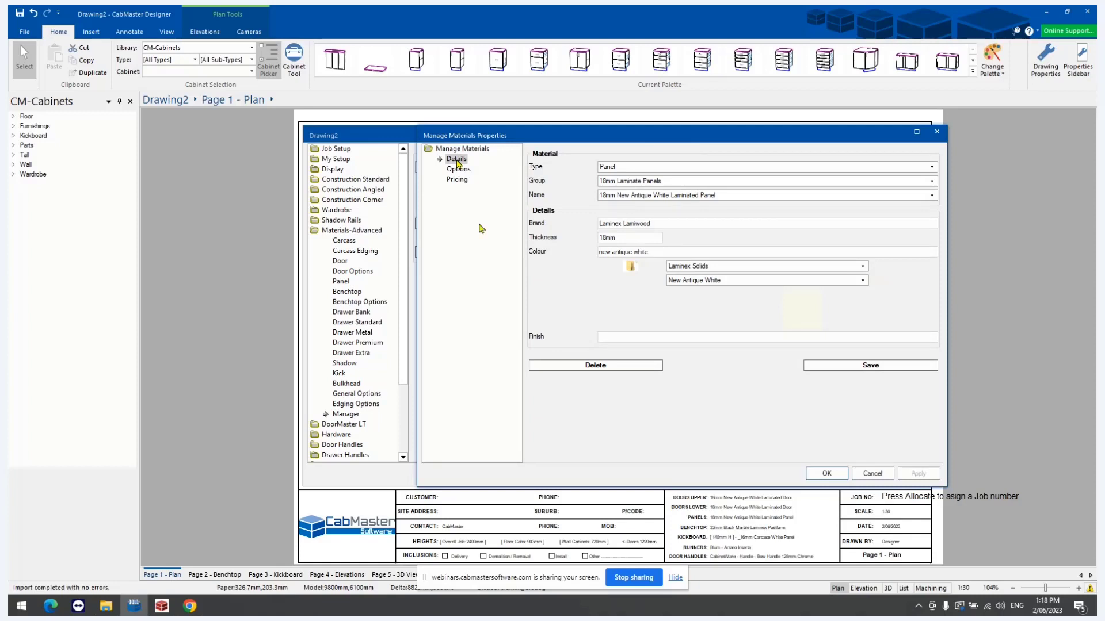
pyautogui.click(870, 474)
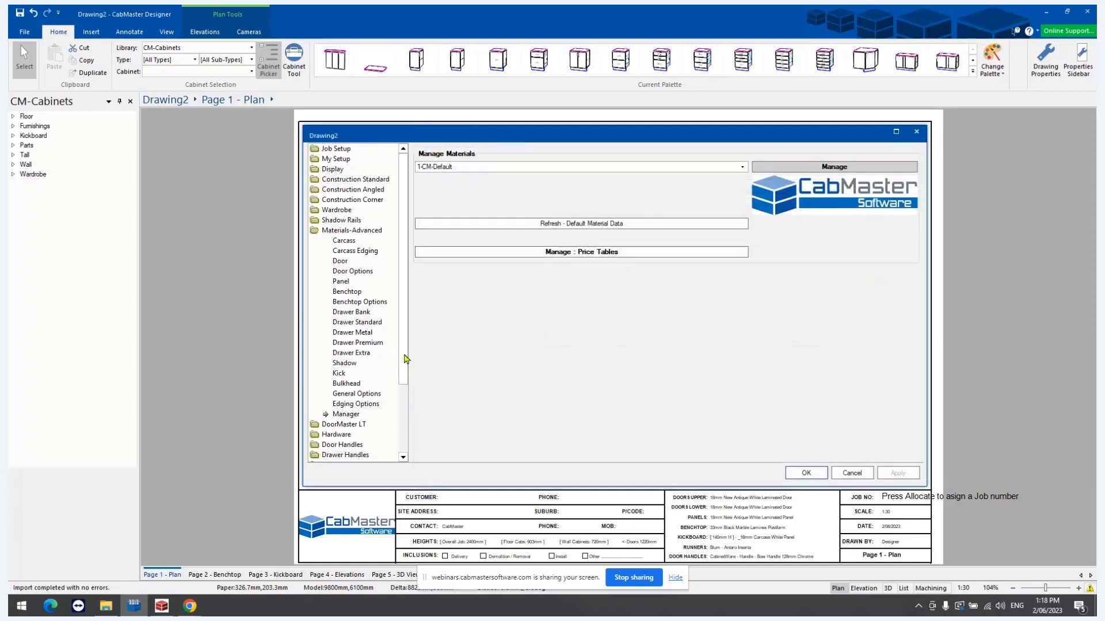
# - Review the Premilling thickness in the Mach. General Const settings and accept the drawing properties
pyautogui.scroll(-3, 400, 394)
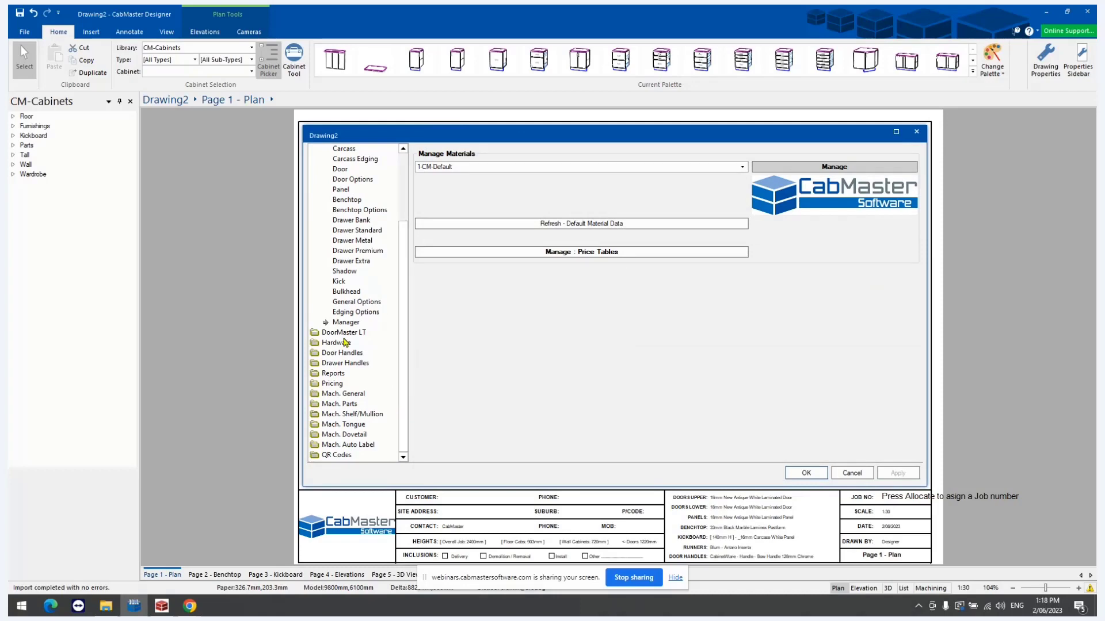
pyautogui.click(339, 395)
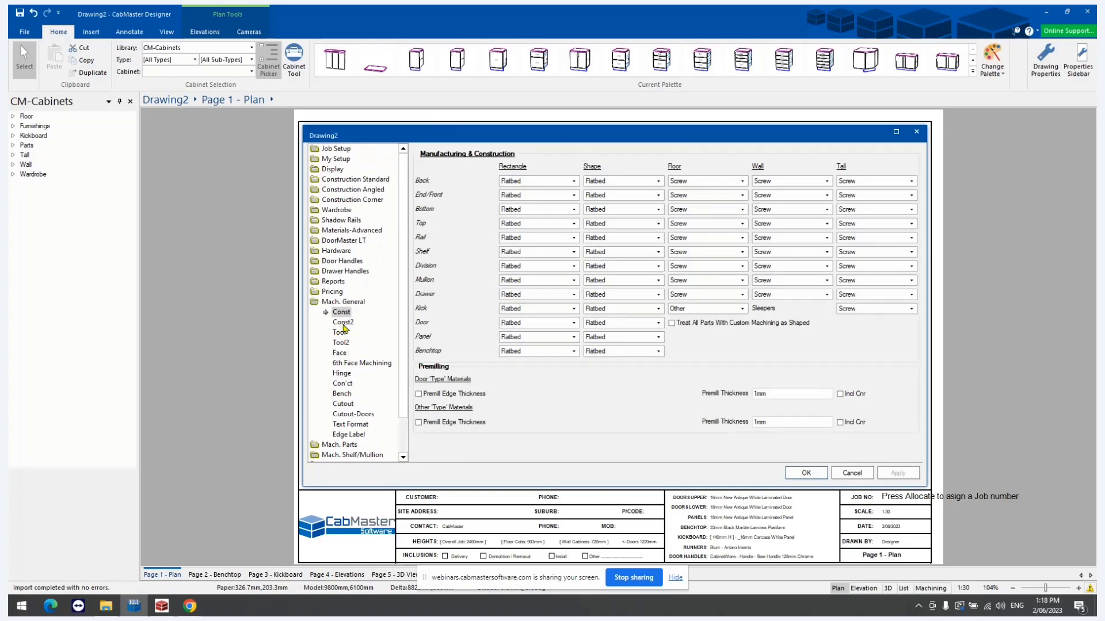
pyautogui.doubleClick(771, 393)
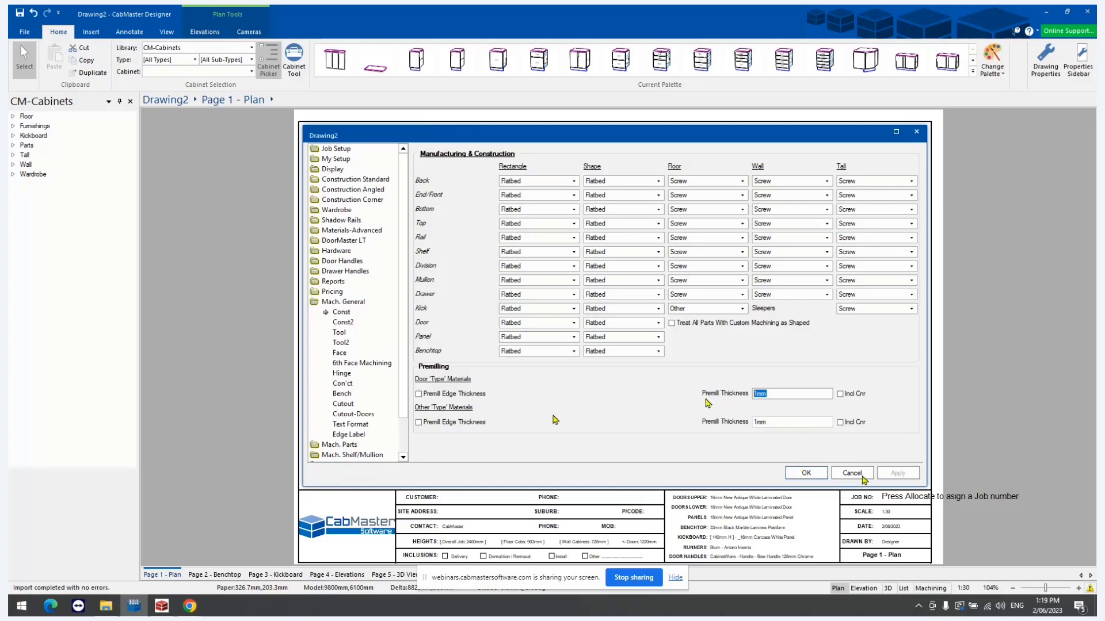
pyautogui.click(805, 473)
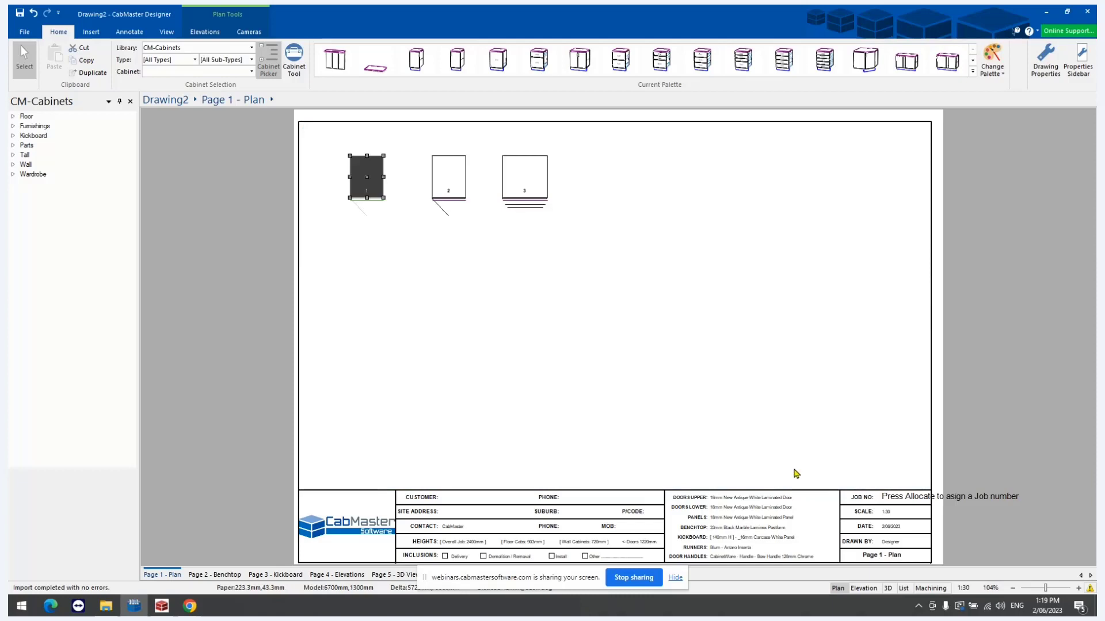
# - Export the machining DXFs for the whole drawing with no cabinet selected and dismiss the export summary
pyautogui.click(569, 325)
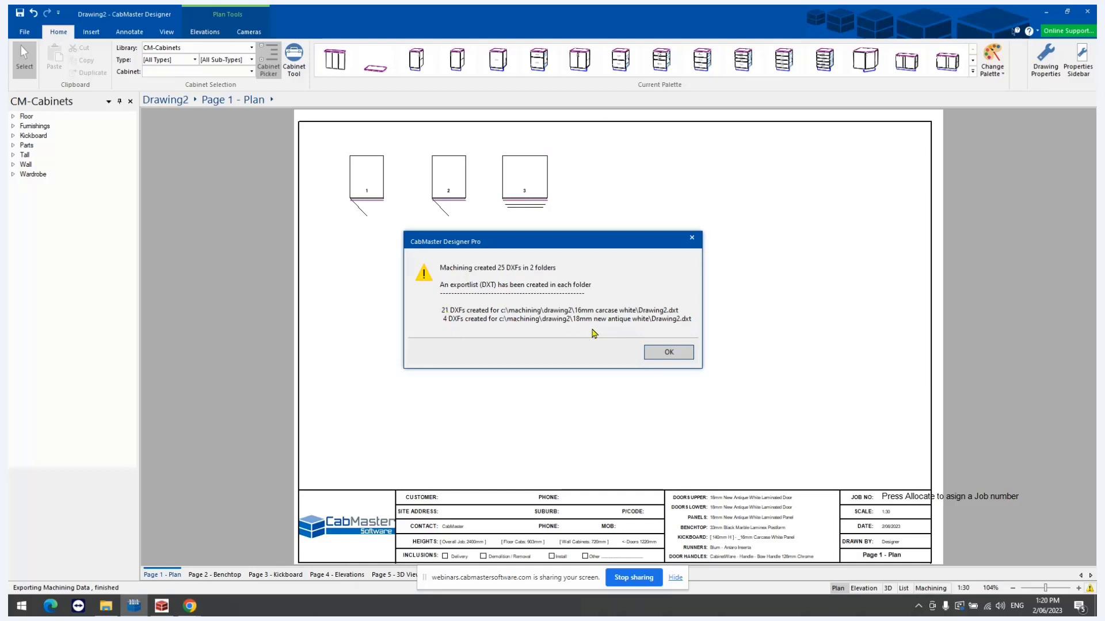
pyautogui.click(665, 354)
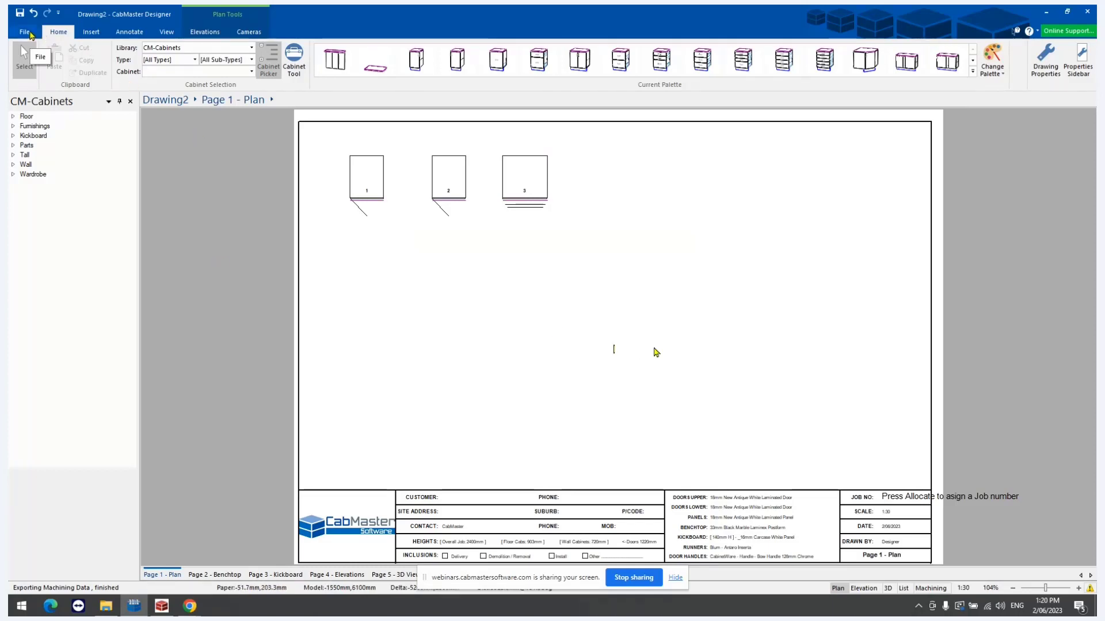
# - Export the machining DXFs for the drawing again, overwriting all existing output files, and dismiss the export summary
pyautogui.click(29, 32)
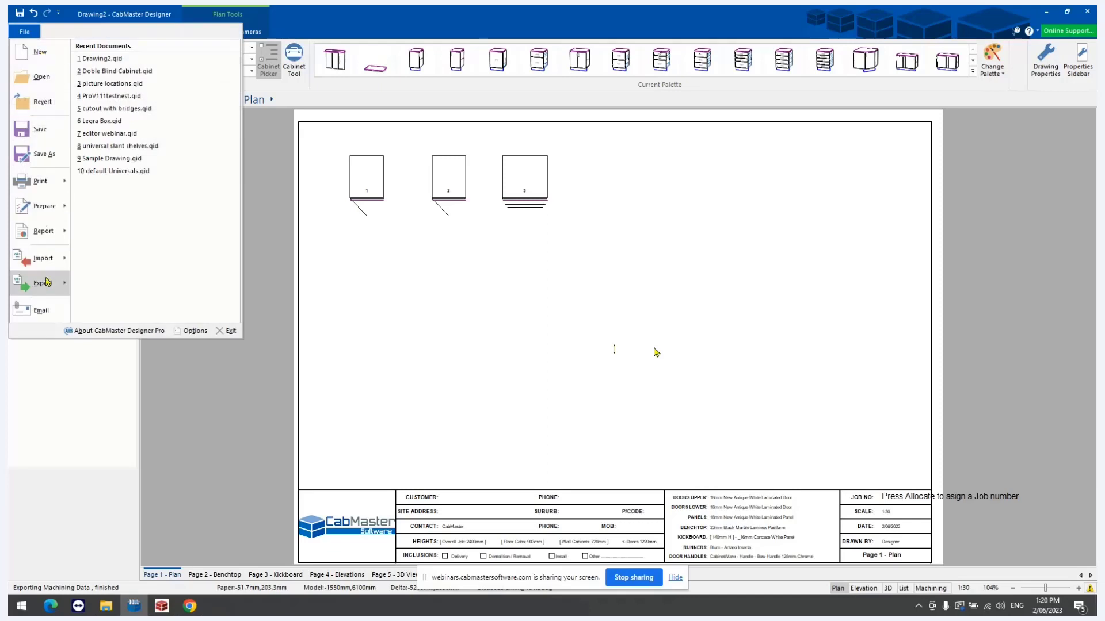
pyautogui.moveTo(49, 289)
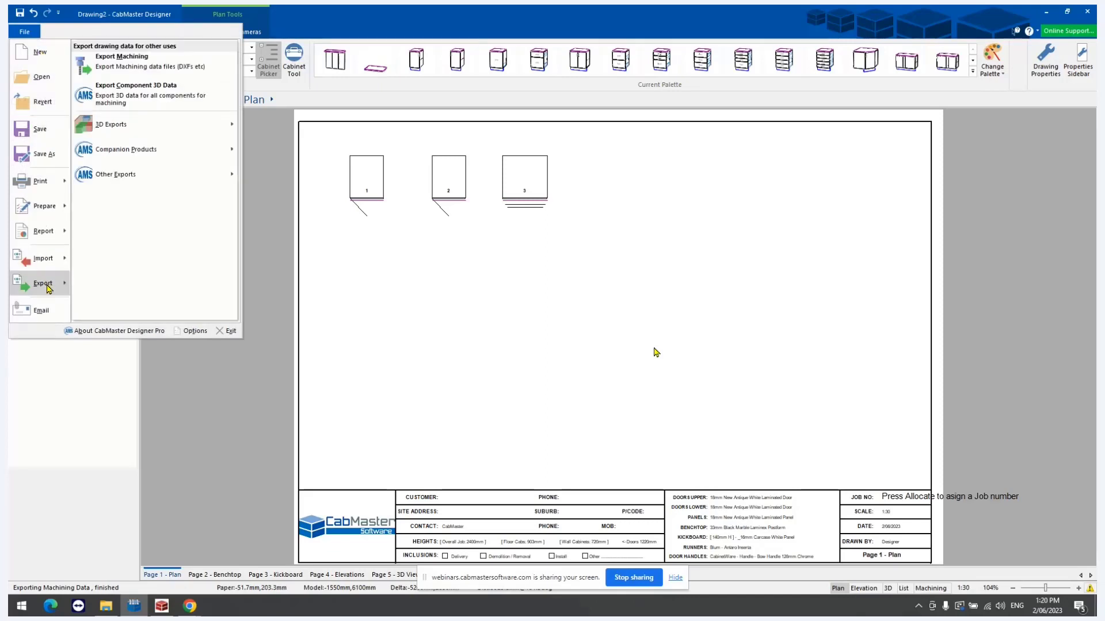
pyautogui.click(170, 72)
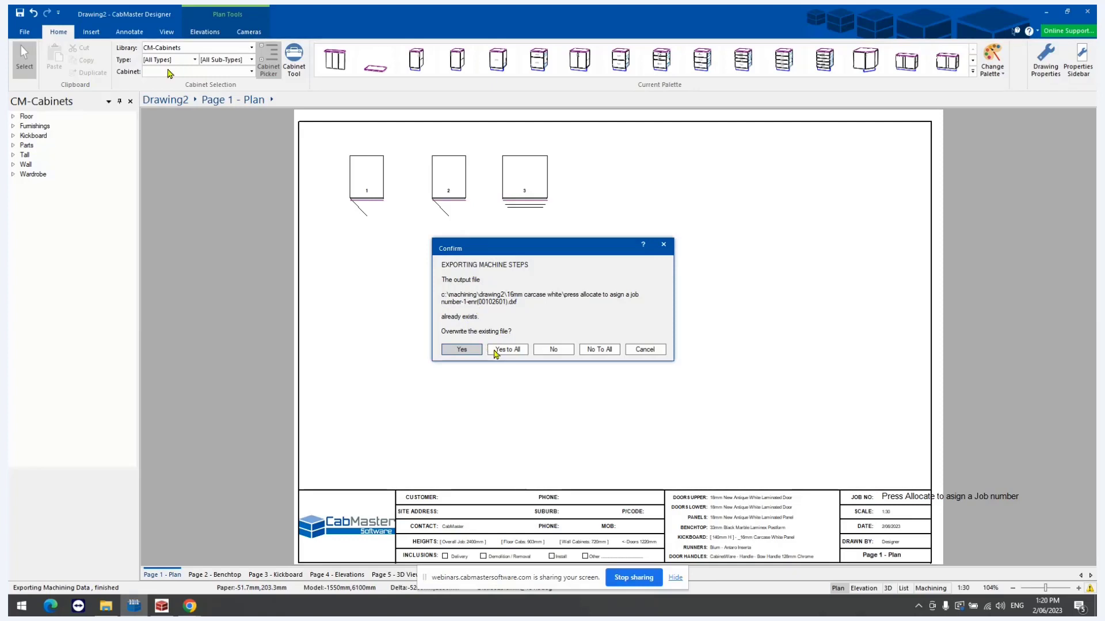
pyautogui.click(491, 348)
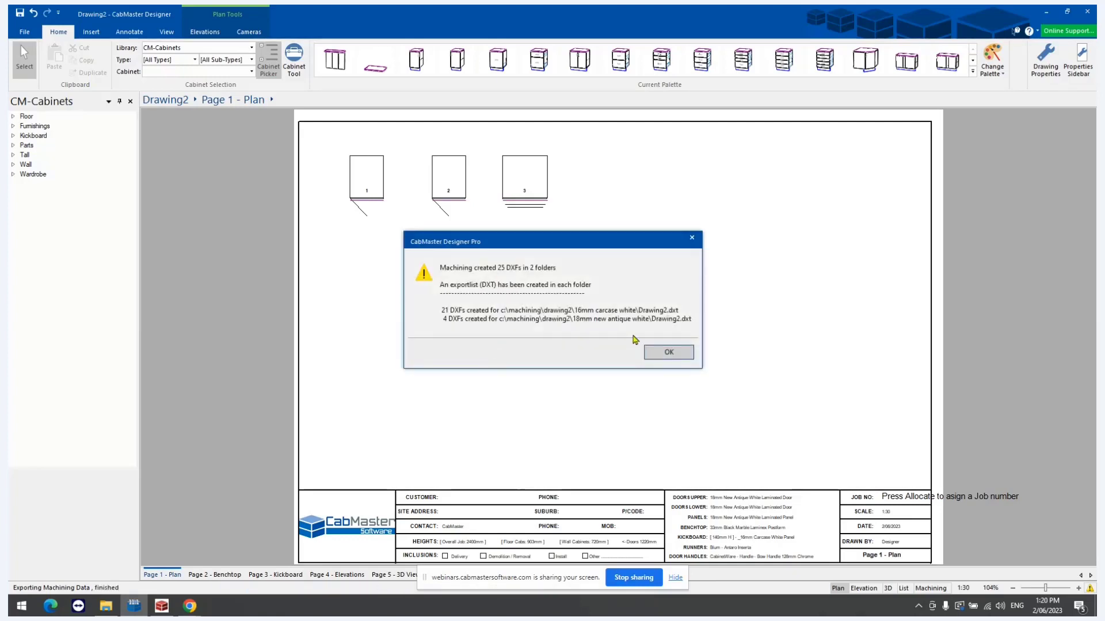
pyautogui.click(656, 353)
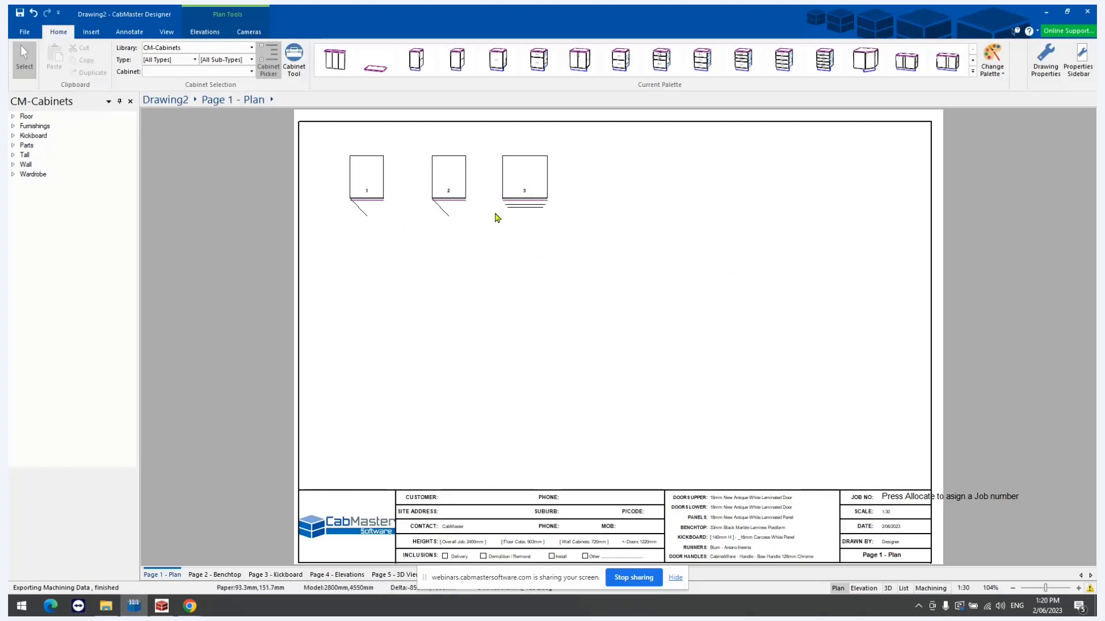
# - Switch the drawing to the Machining view and export the machining from there, overwriting all existing files
pyautogui.click(173, 36)
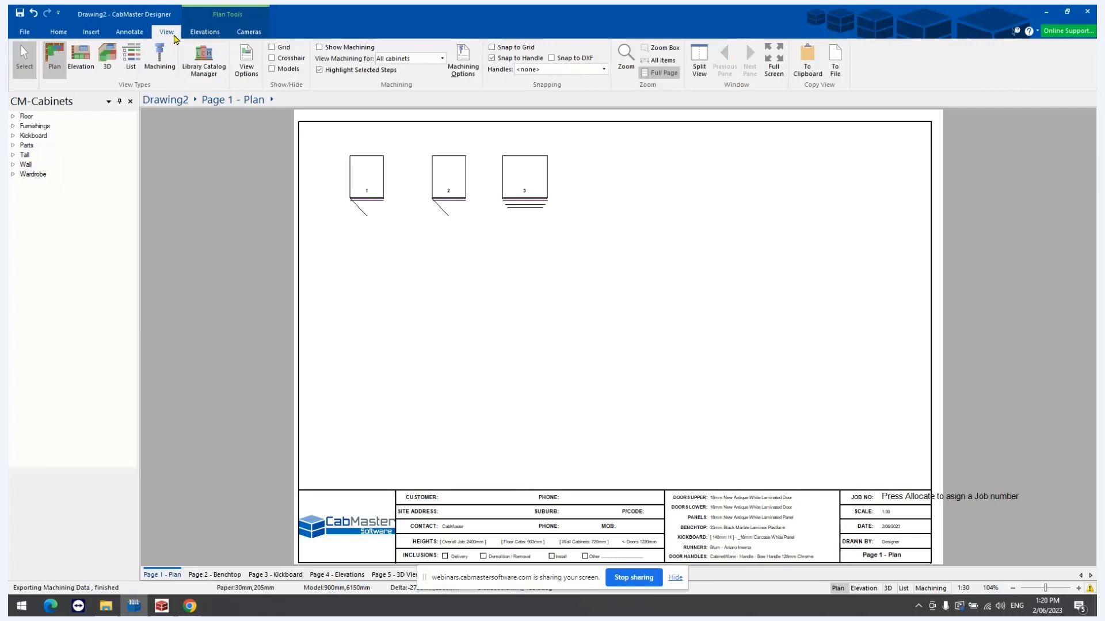
pyautogui.click(156, 59)
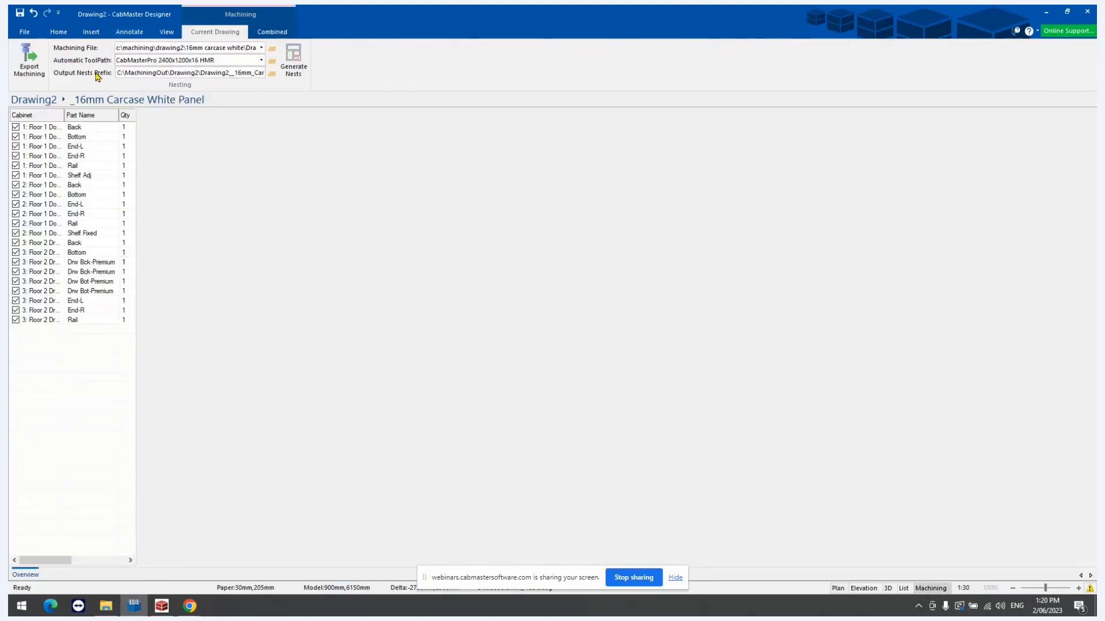
pyautogui.click(31, 67)
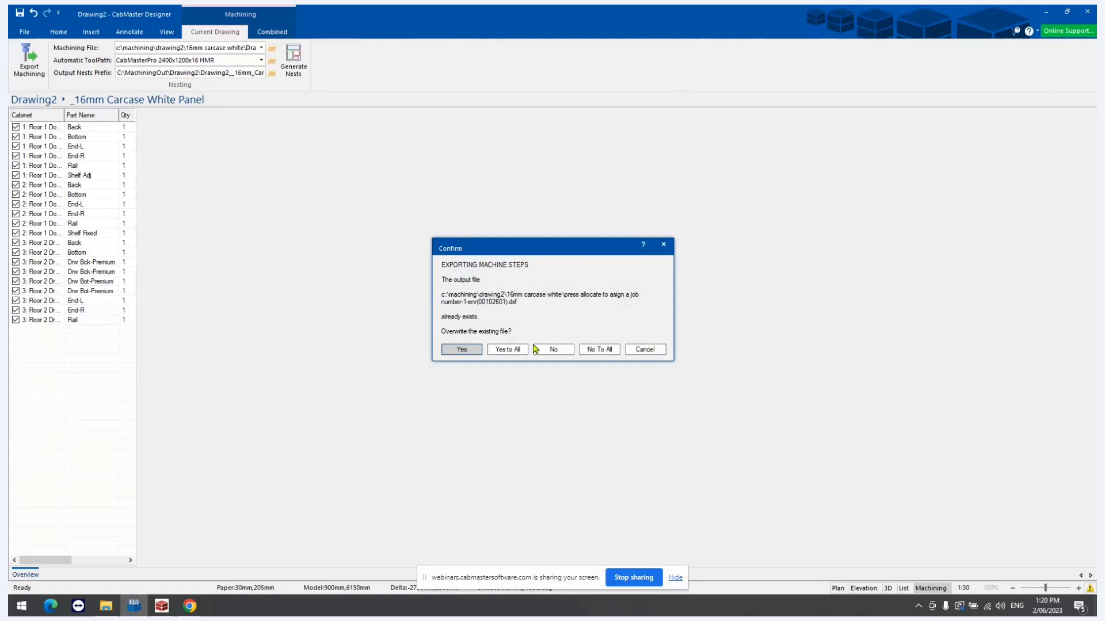
pyautogui.click(506, 350)
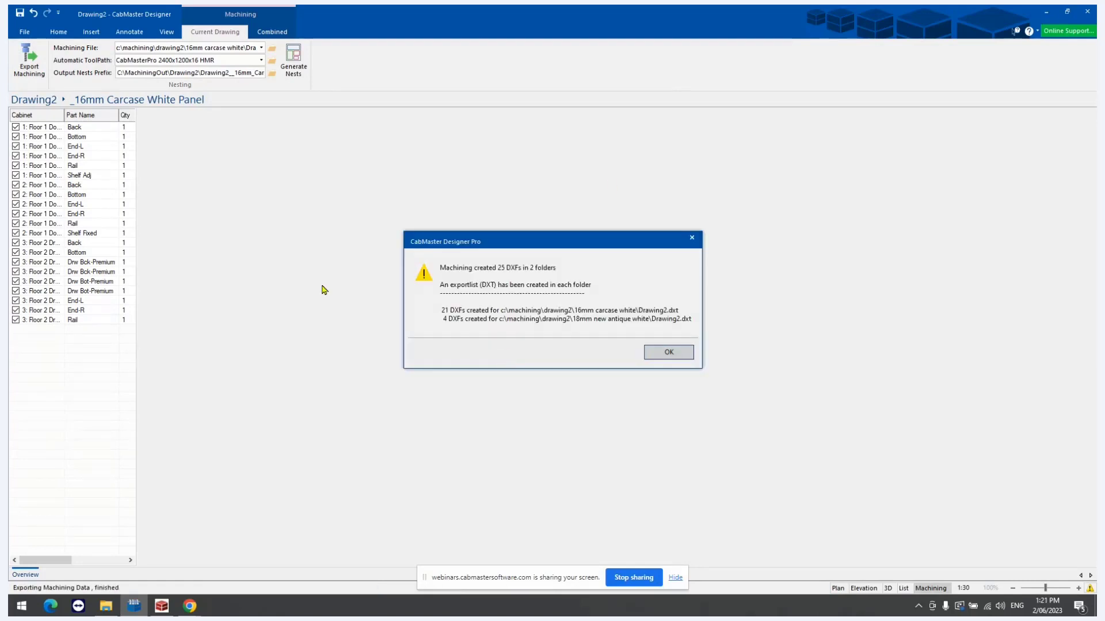
pyautogui.click(660, 355)
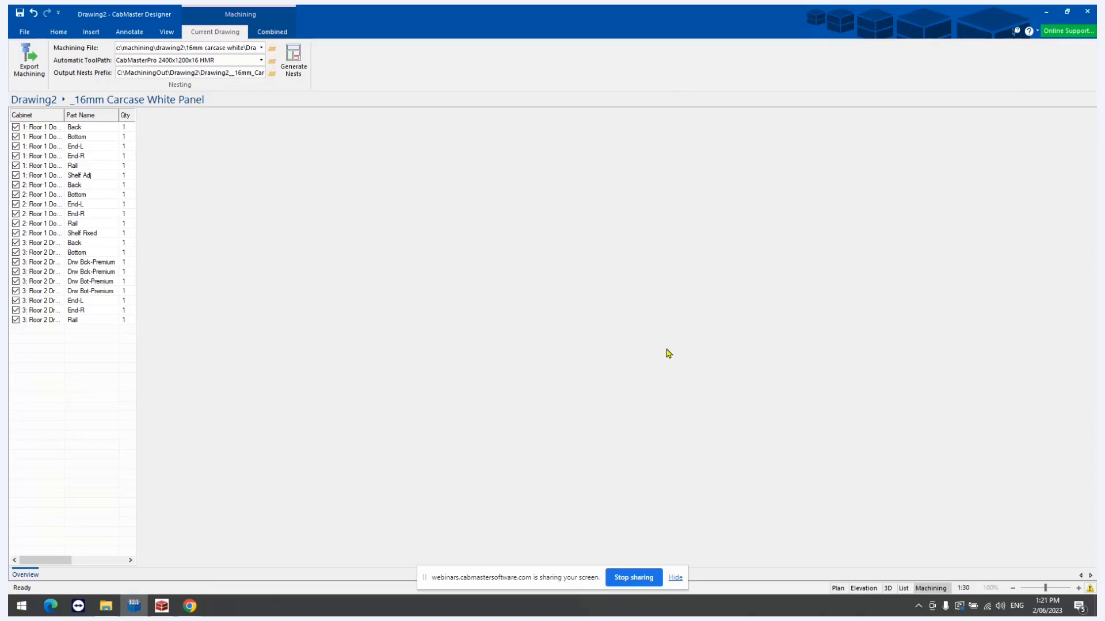
# - Examine the exported files in the 16mm carcase white and 18mm new antique white folders of C:\machining\drawing2, then return to CabMaster
pyautogui.click(106, 606)
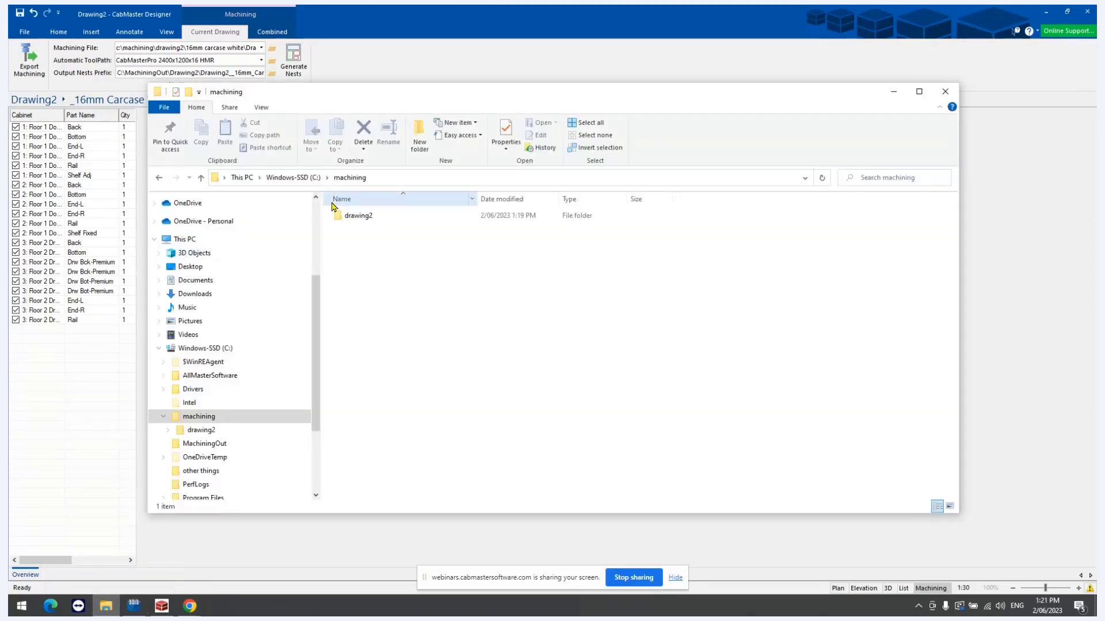
pyautogui.doubleClick(362, 221)
pyautogui.click(376, 219)
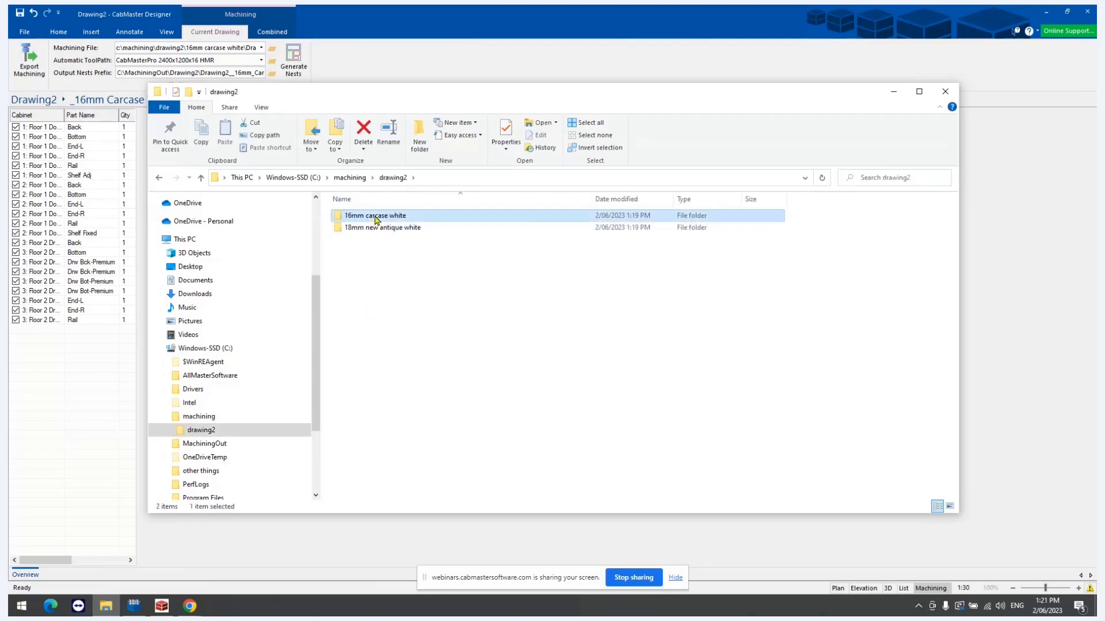
pyautogui.doubleClick(375, 220)
pyautogui.click(391, 178)
pyautogui.click(389, 228)
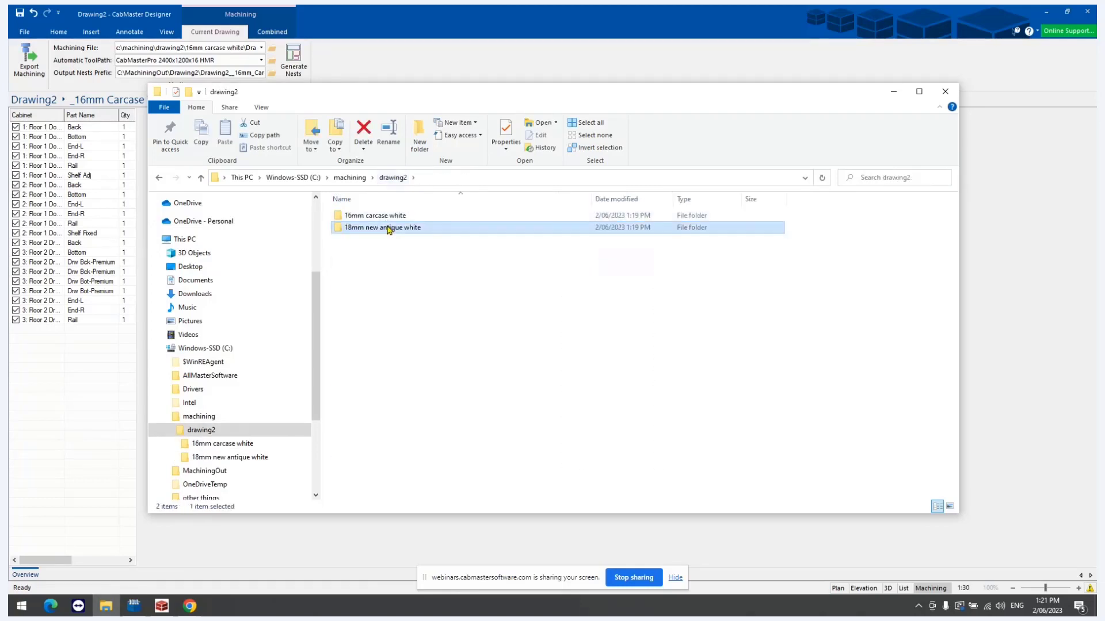
pyautogui.doubleClick(389, 228)
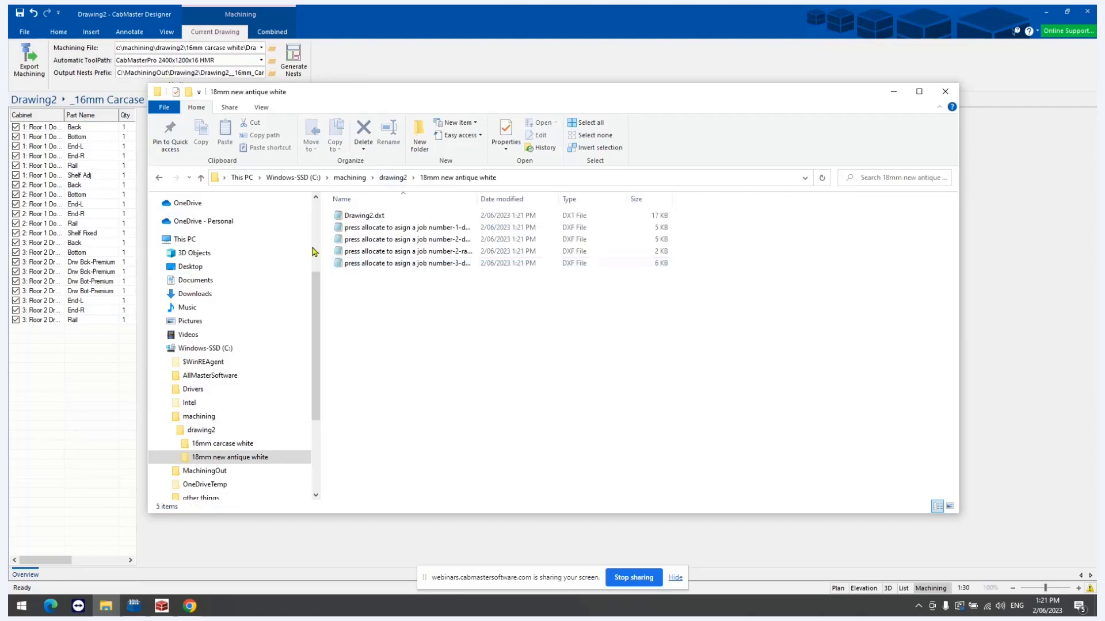
pyautogui.click(392, 178)
pyautogui.click(350, 177)
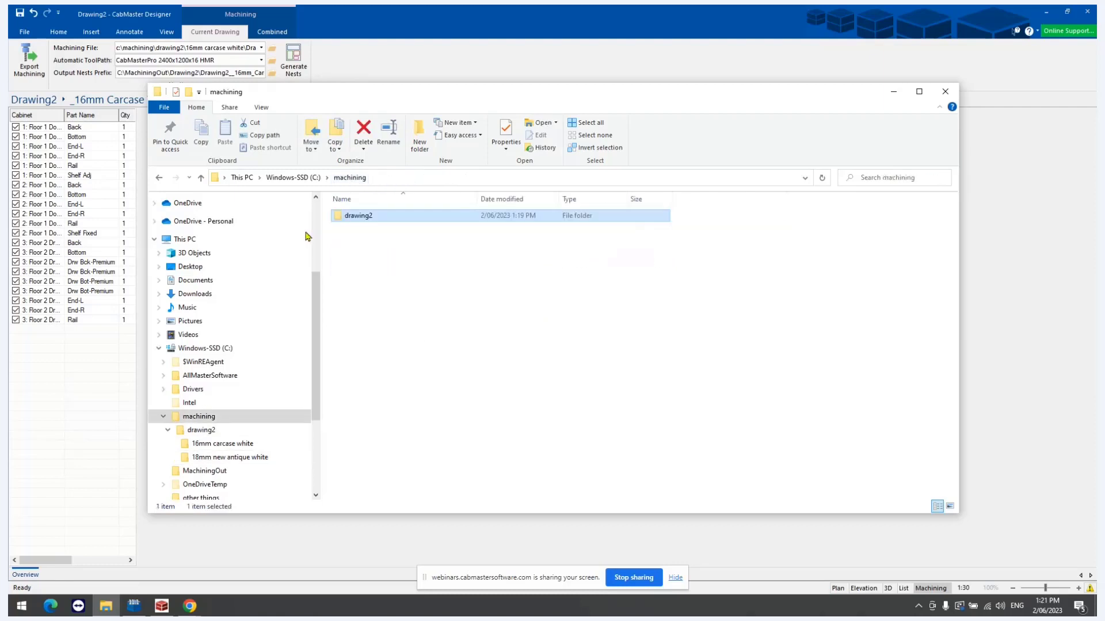
pyautogui.click(307, 181)
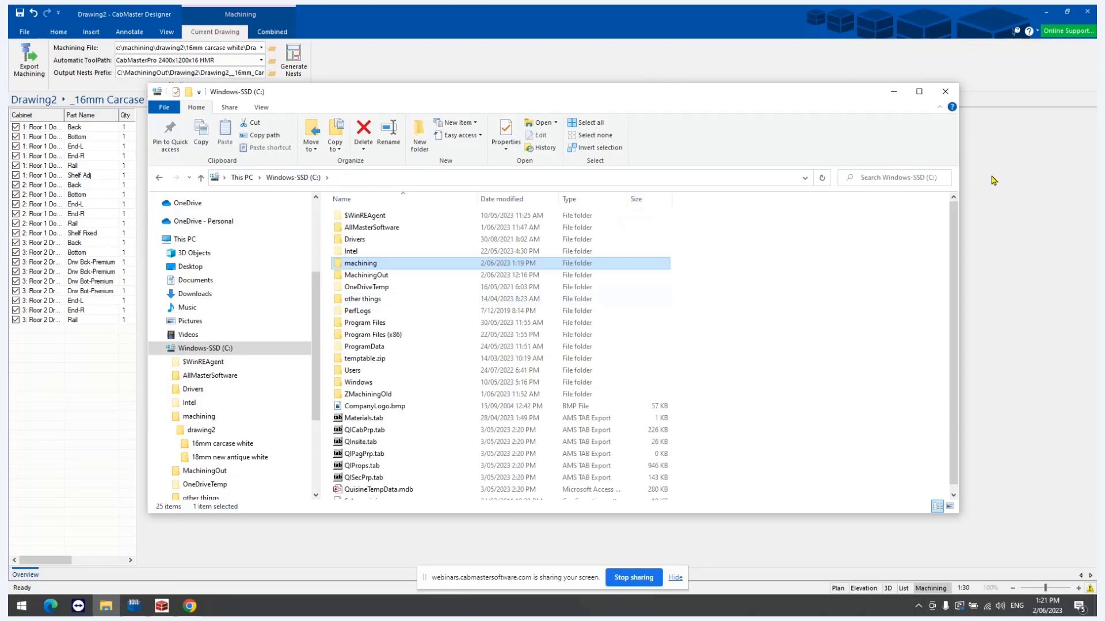
pyautogui.click(994, 180)
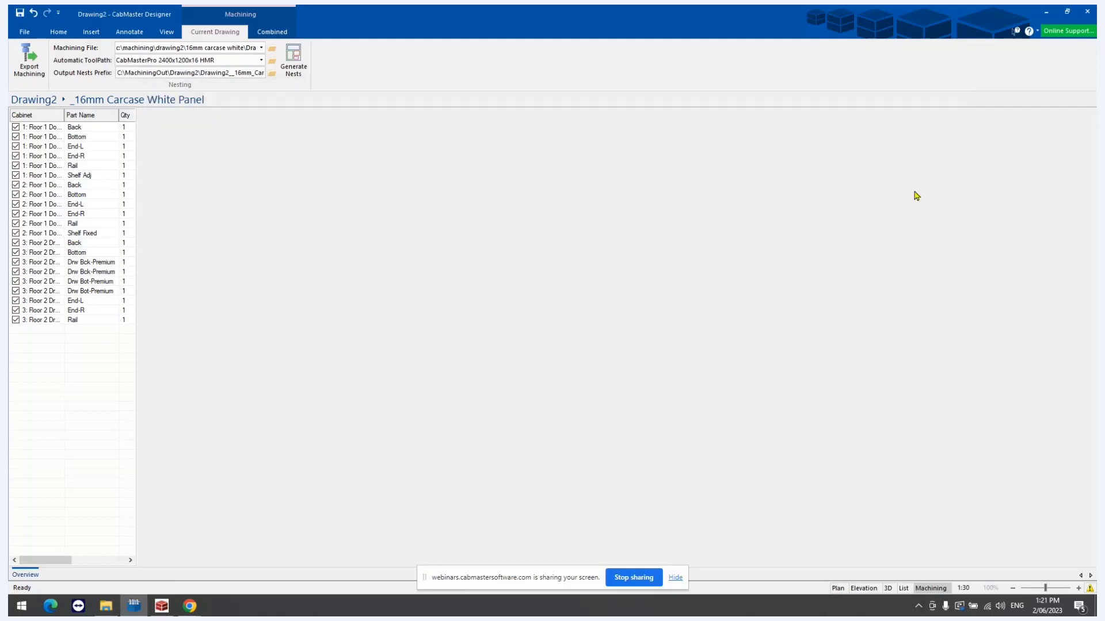
# - Generate the 16mm Carcase White Panel nests with the CabMasterPro 2400x1200x16 HMR toolpath and check the output files in C:\MachiningOut\Drawing2
pyautogui.click(305, 76)
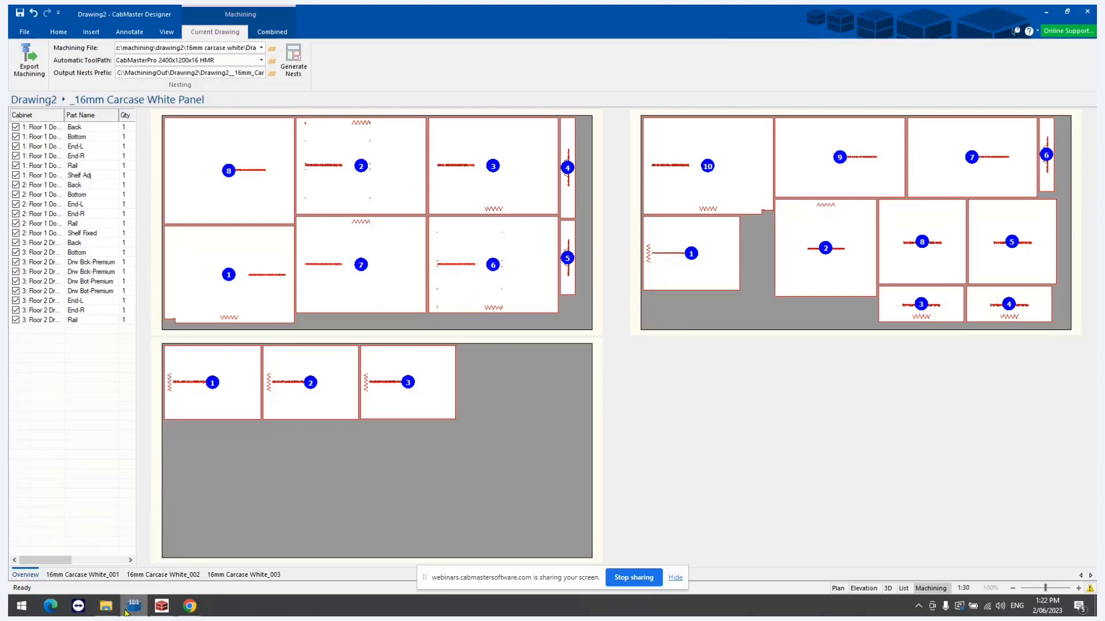
pyautogui.click(106, 606)
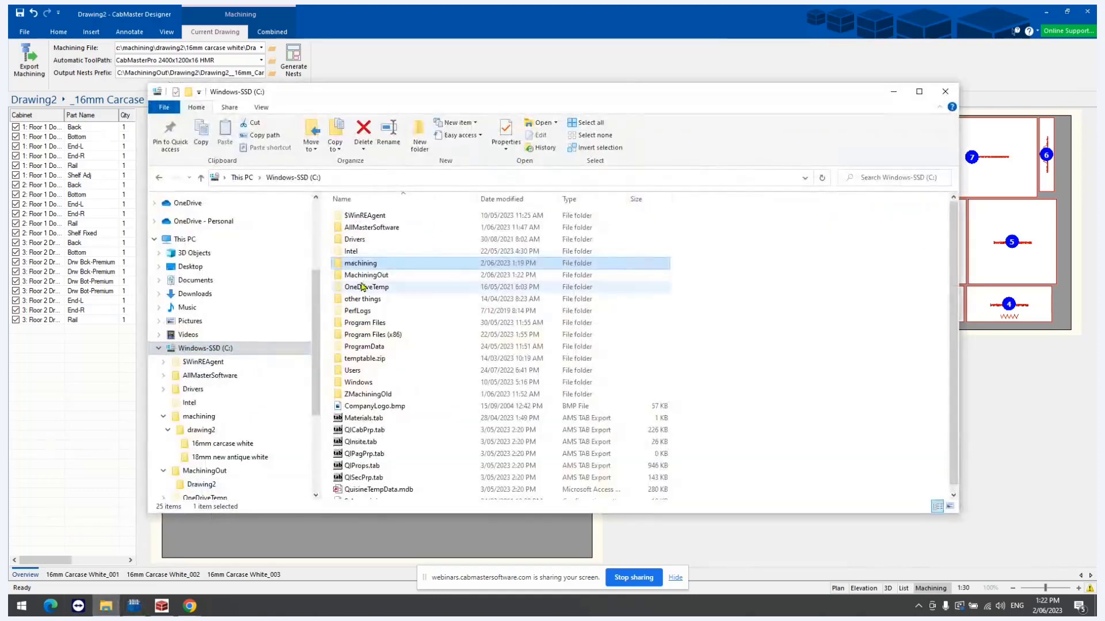
pyautogui.doubleClick(374, 250)
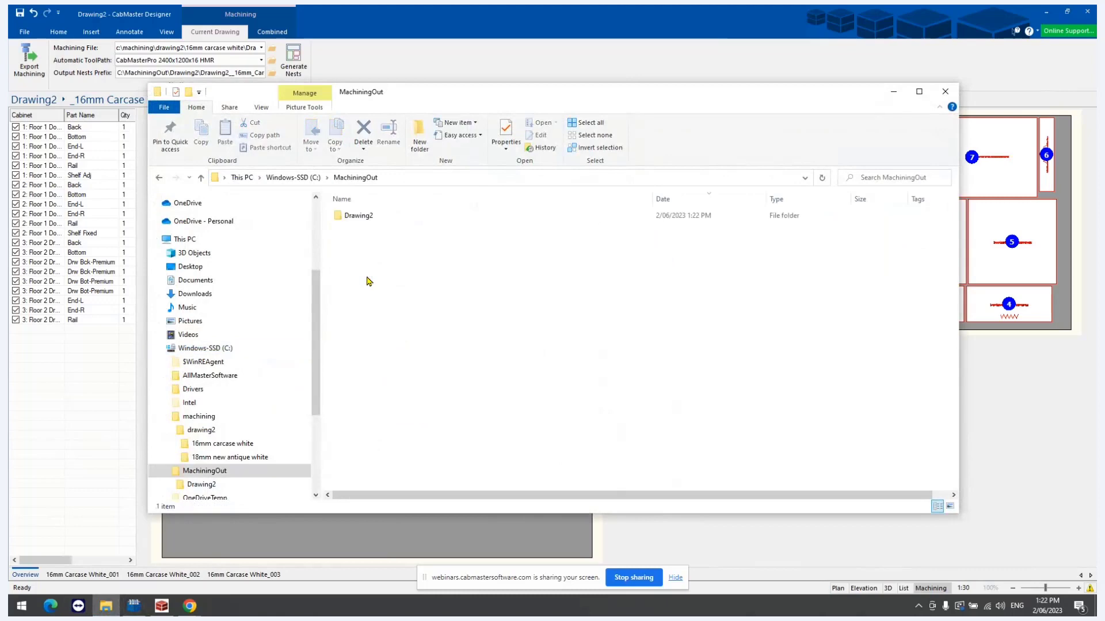
pyautogui.doubleClick(361, 217)
pyautogui.click(357, 216)
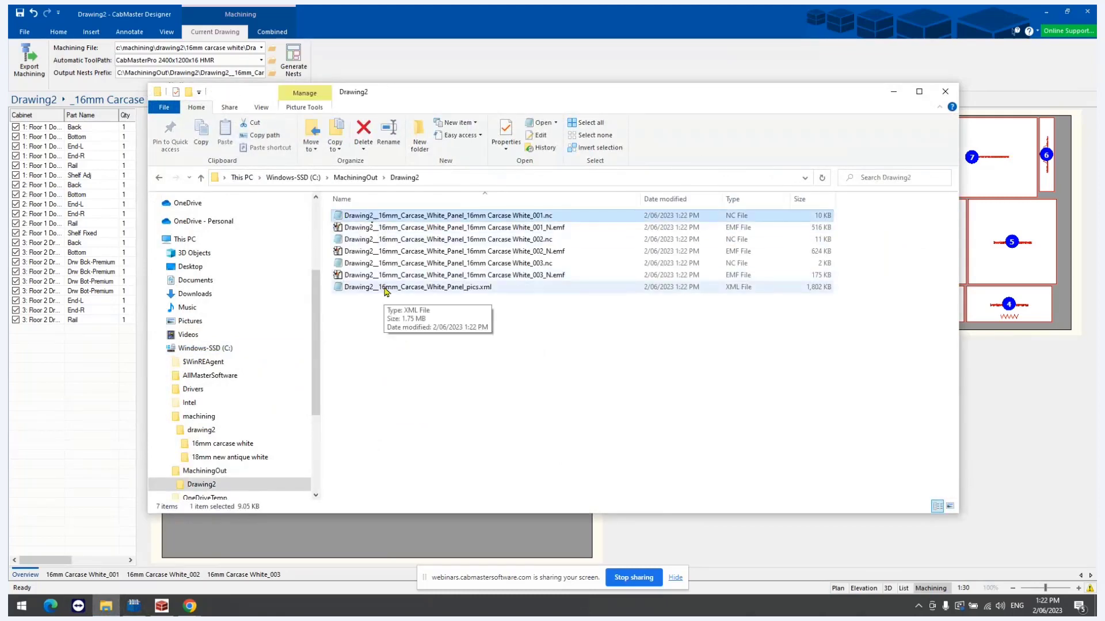
# - Delete the Drawing2 folder from C:\MachiningOut and return the CabMaster drawing to the Plan view
pyautogui.click(358, 178)
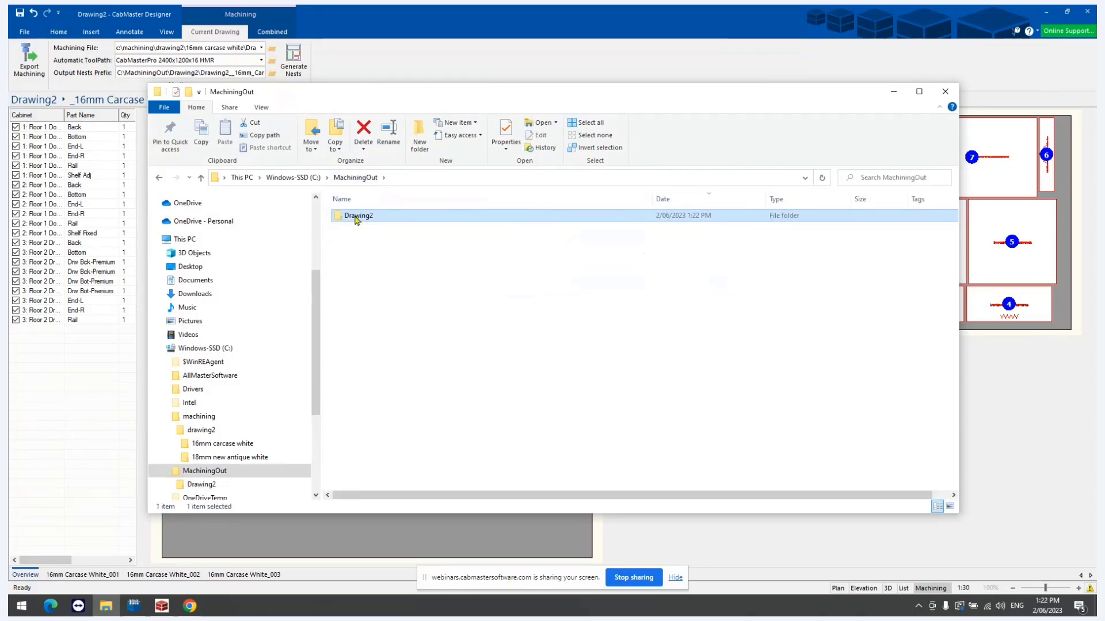
pyautogui.click(396, 272)
pyautogui.click(371, 217)
pyautogui.press('Delete')
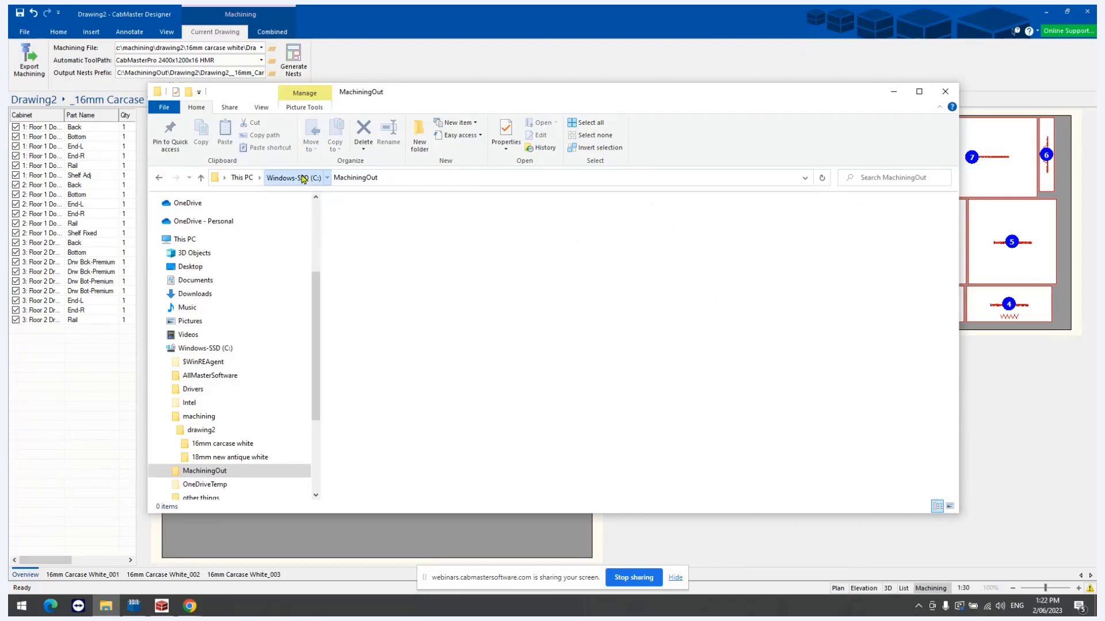
pyautogui.click(303, 179)
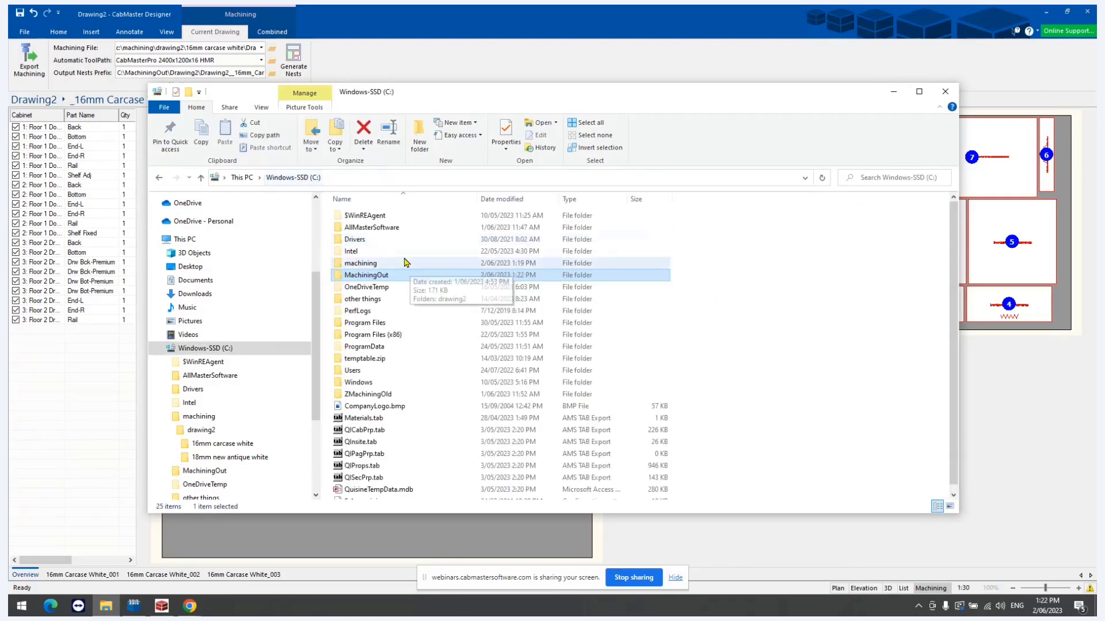
pyautogui.click(992, 380)
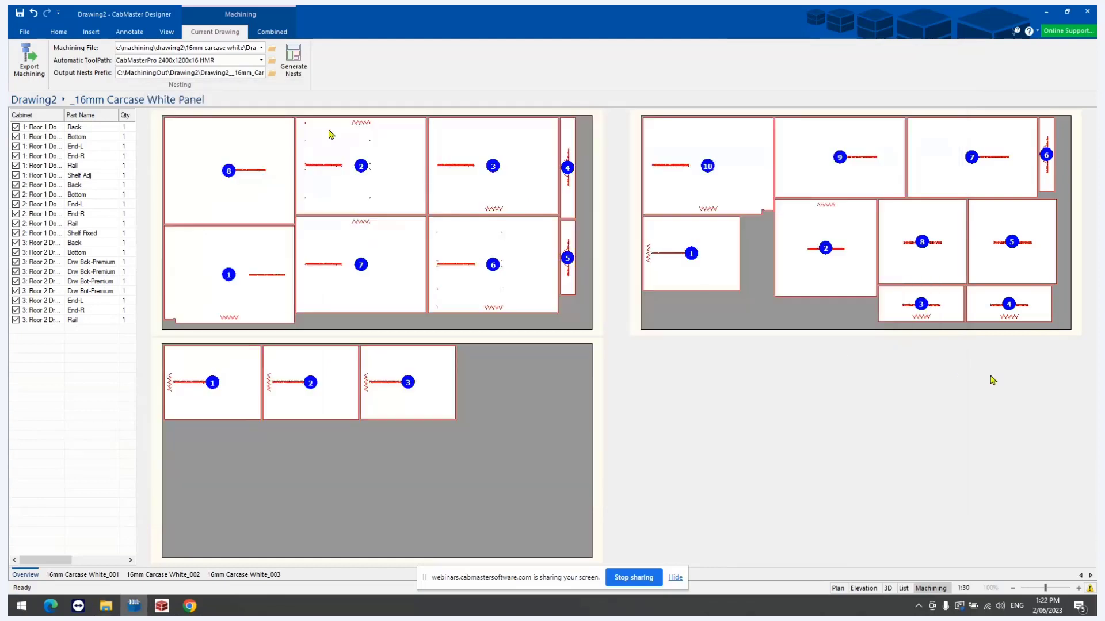
pyautogui.click(166, 32)
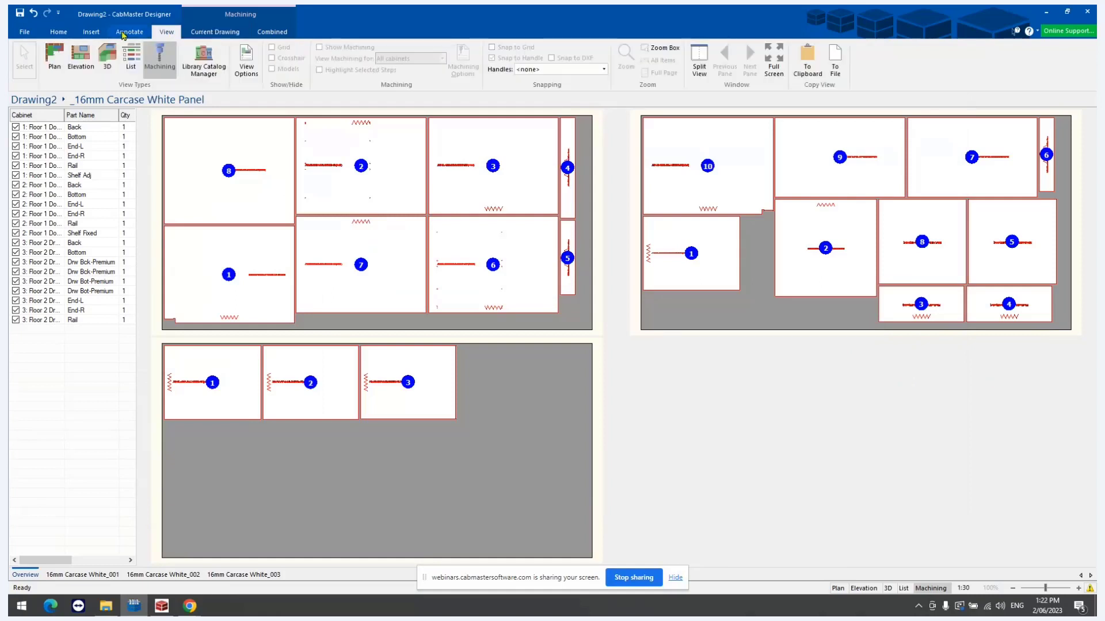
pyautogui.click(58, 57)
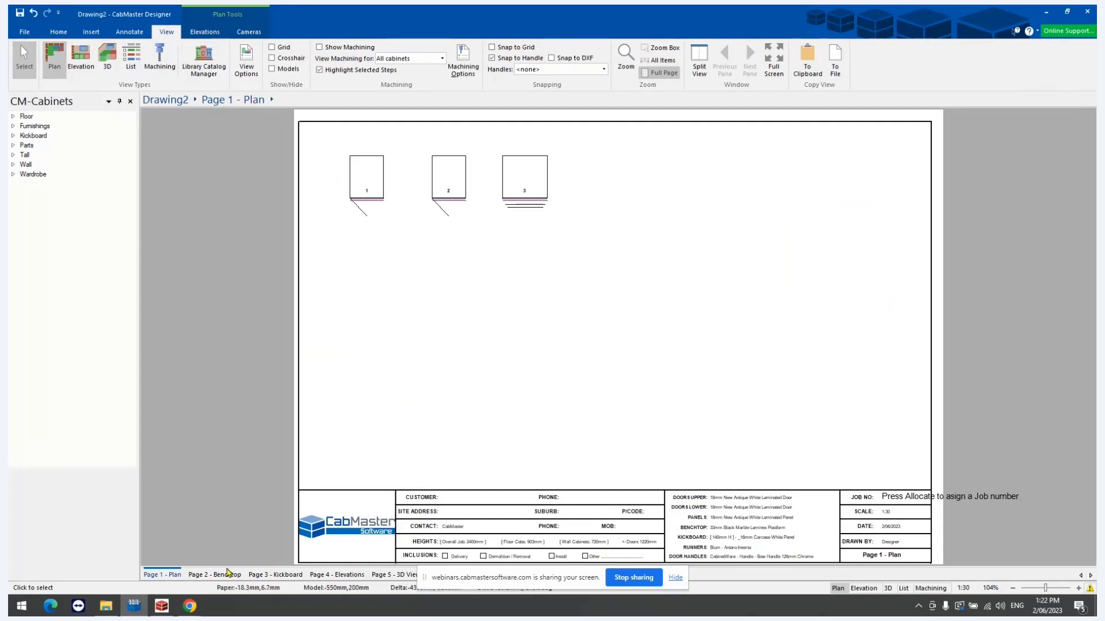
# - Switch to EzyNest, check its version and product level information, and dismiss the splash window
pyautogui.click(161, 608)
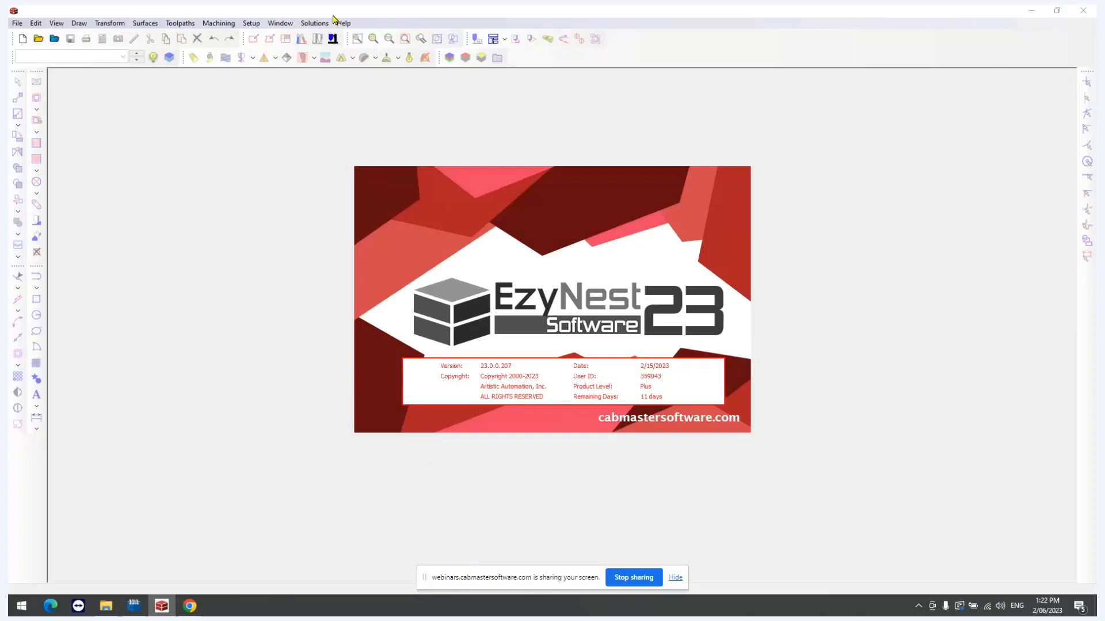
pyautogui.click(344, 23)
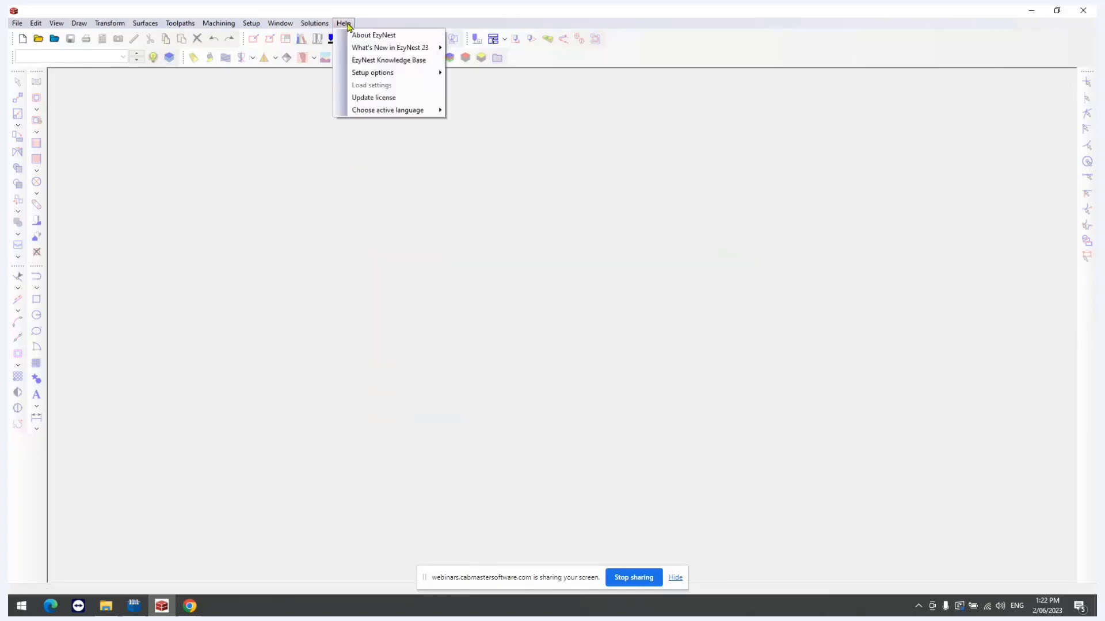
pyautogui.click(360, 34)
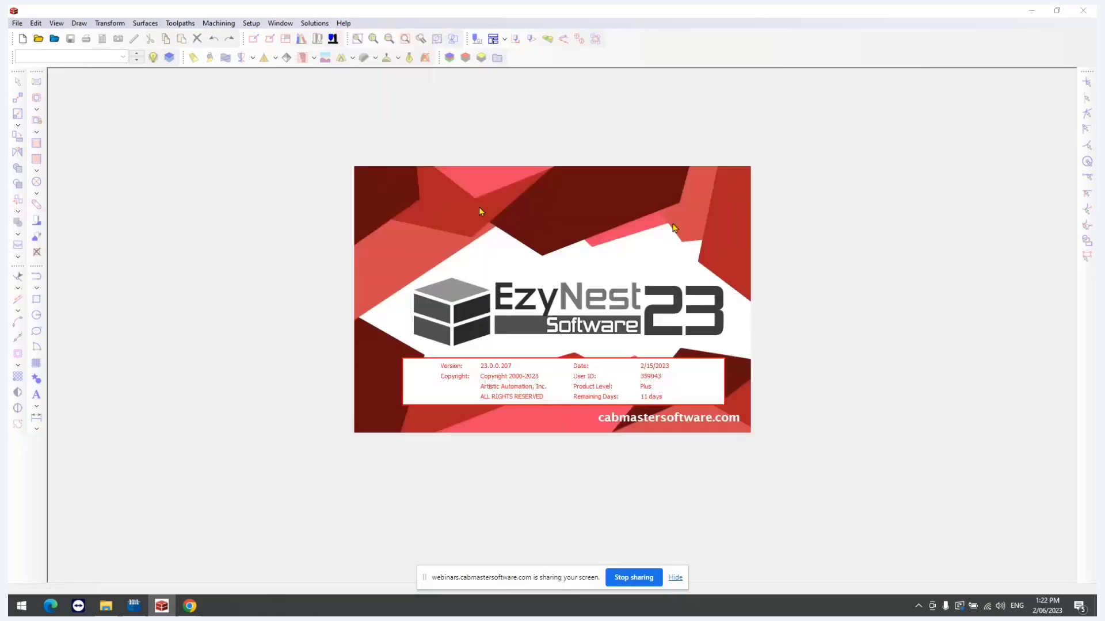
pyautogui.click(548, 235)
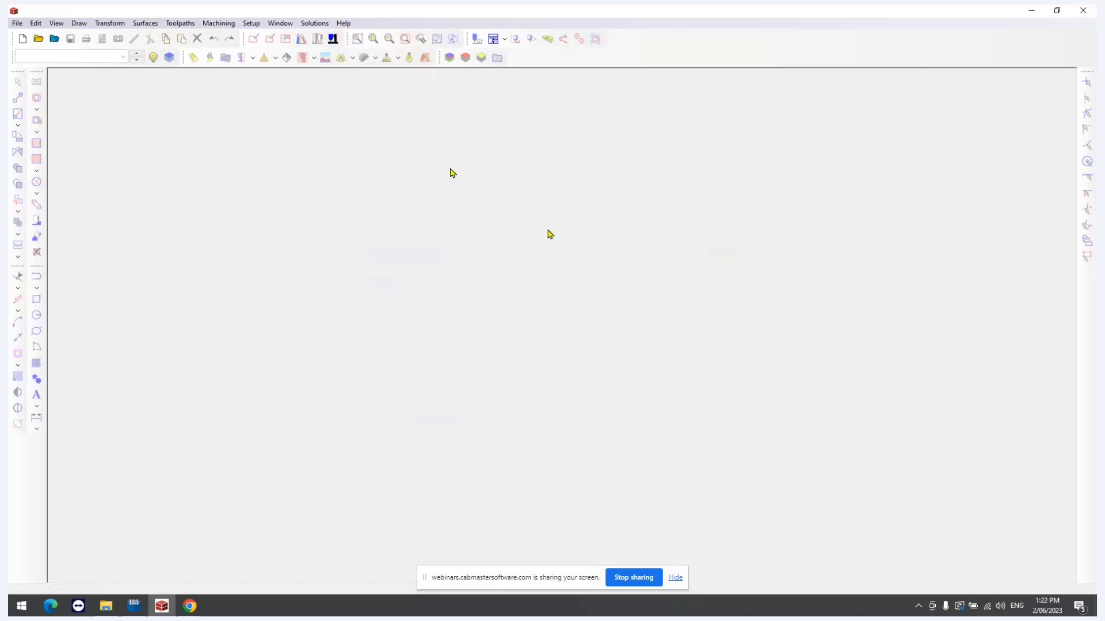
# - Load CabMasterPro 2400x1200x16 HMR.atp into Automatic Toolpath Processing and display its parts list
pyautogui.click(494, 38)
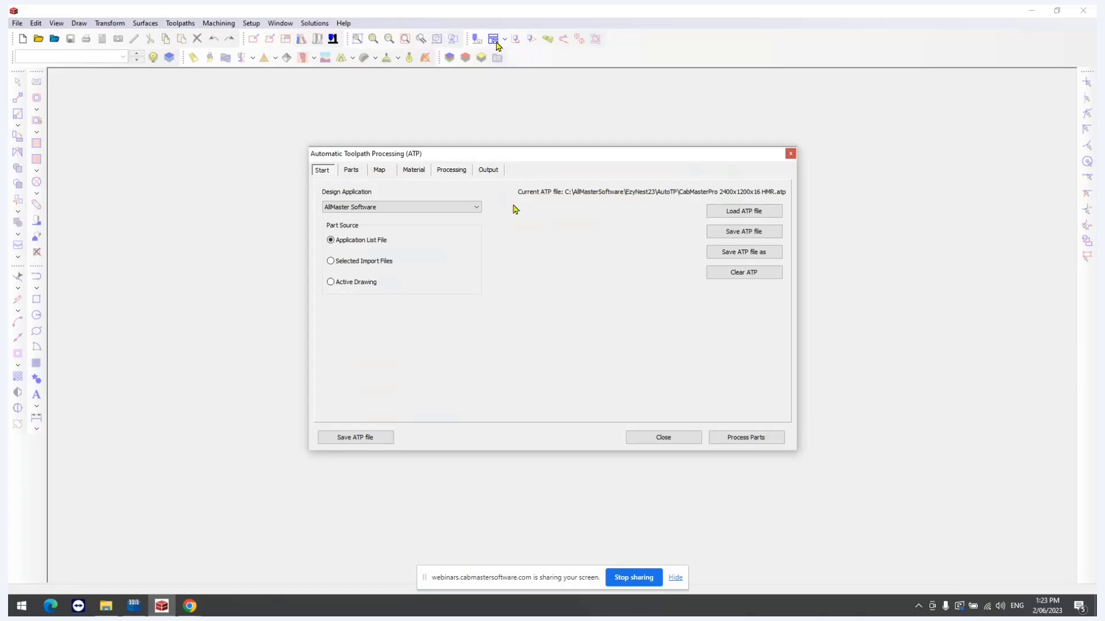
pyautogui.click(754, 218)
pyautogui.click(485, 313)
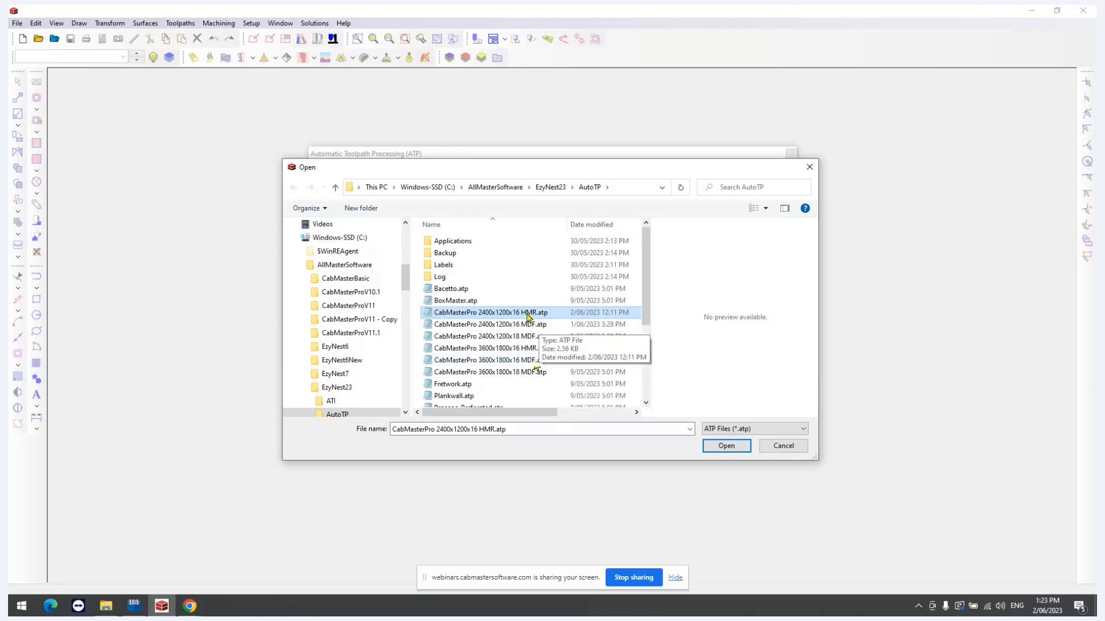
pyautogui.click(726, 446)
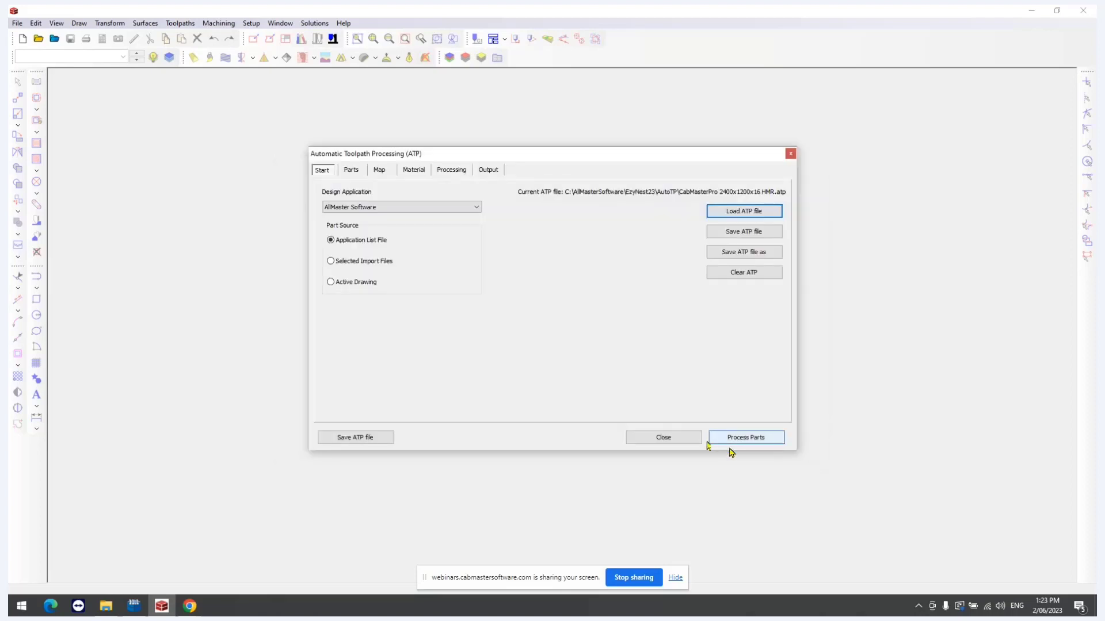
pyautogui.click(351, 171)
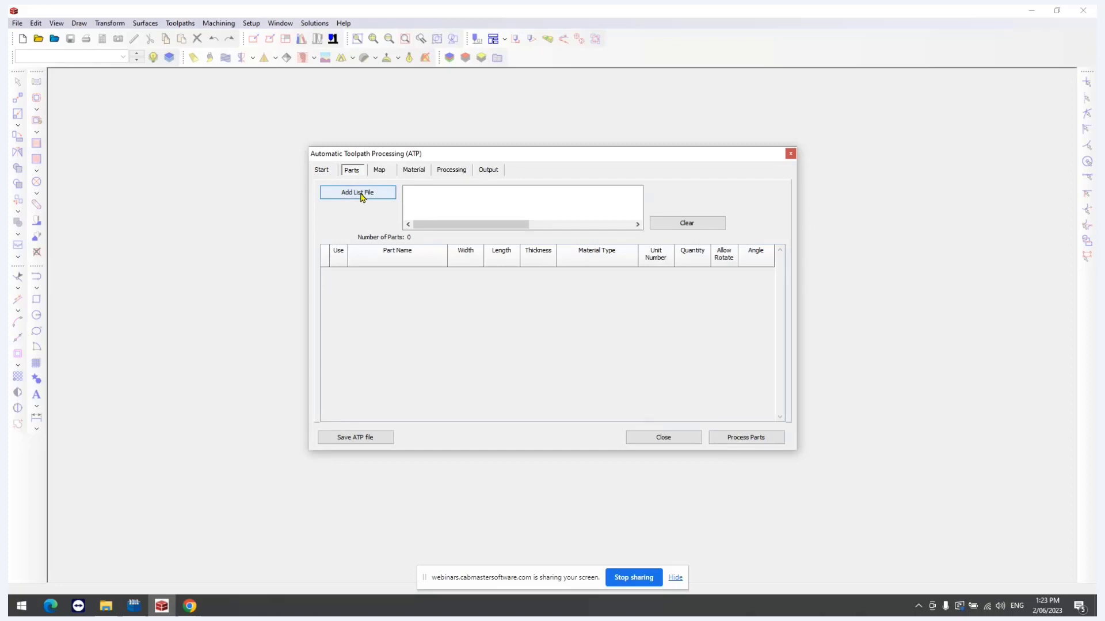
# - Add the list file Drawing2.dxt from C:\machining\drawing2\16mm carcase white to the ATP parts list
pyautogui.click(362, 194)
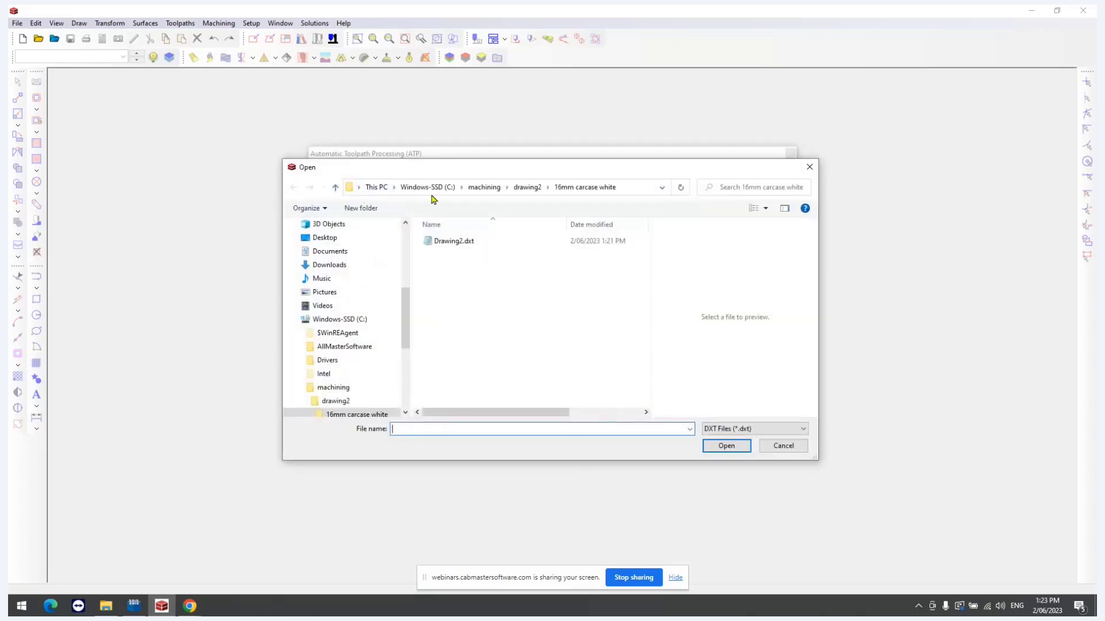
pyautogui.click(425, 187)
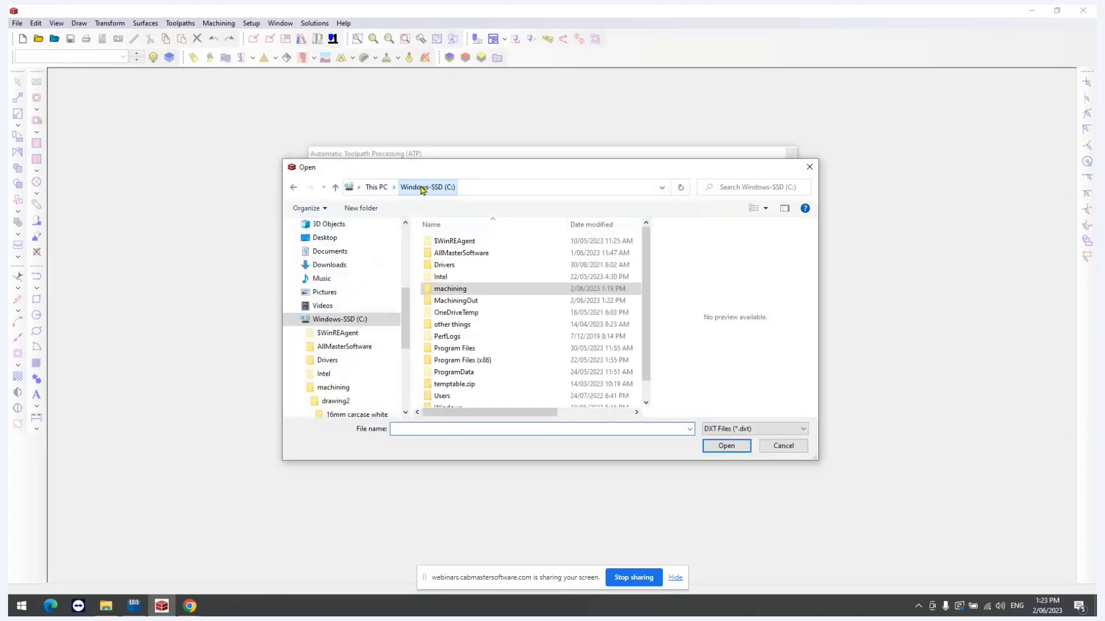
pyautogui.doubleClick(444, 289)
pyautogui.click(439, 246)
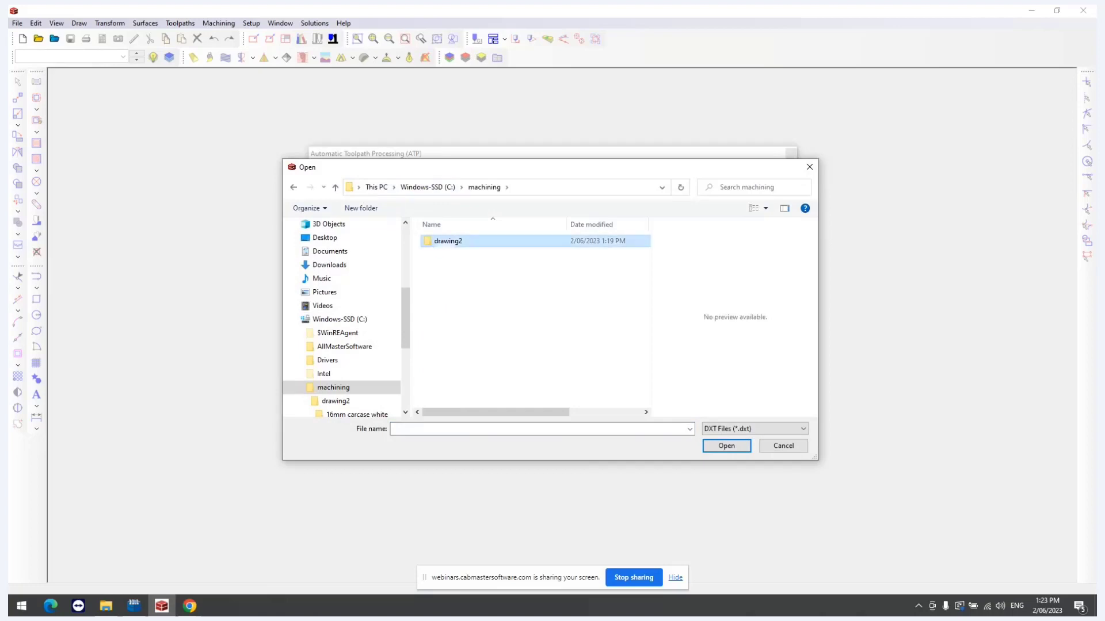
pyautogui.doubleClick(443, 241)
pyautogui.doubleClick(447, 244)
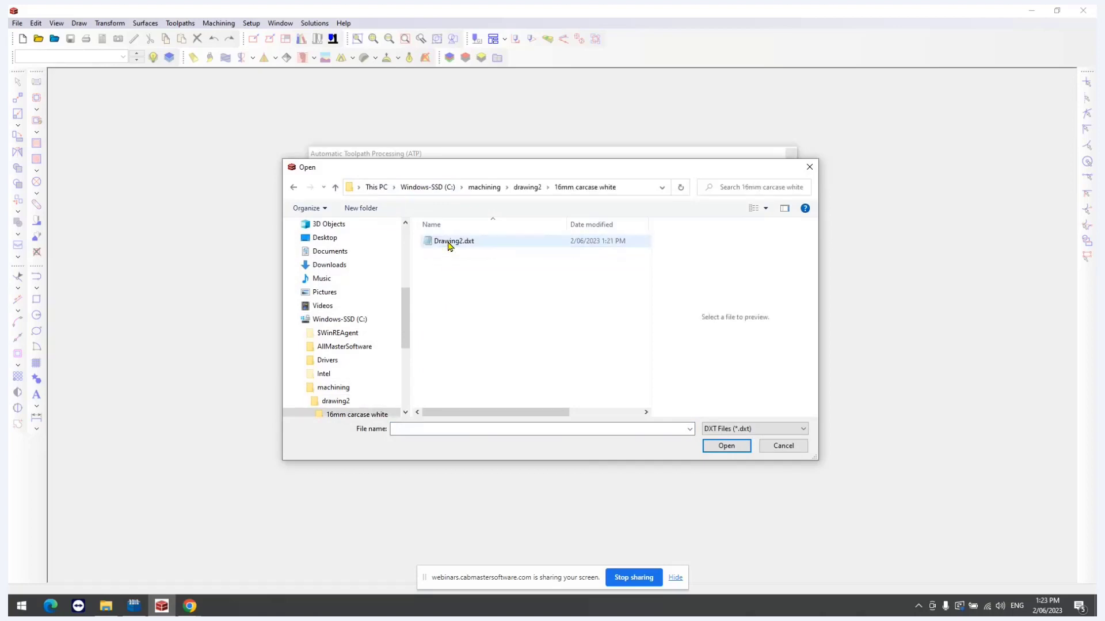
pyautogui.click(450, 244)
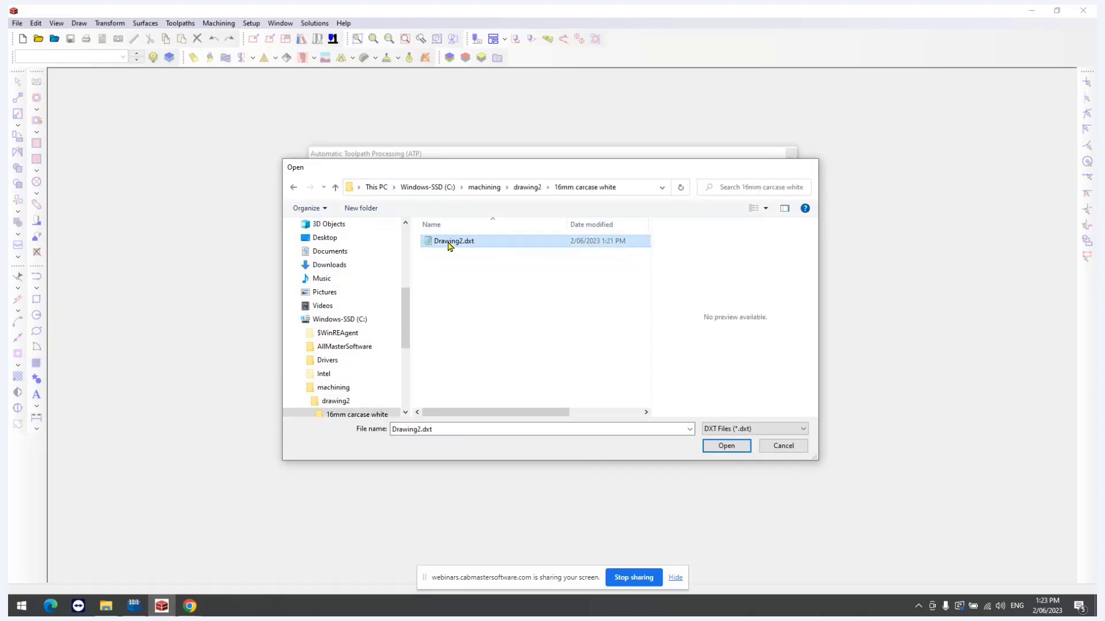
pyautogui.doubleClick(449, 244)
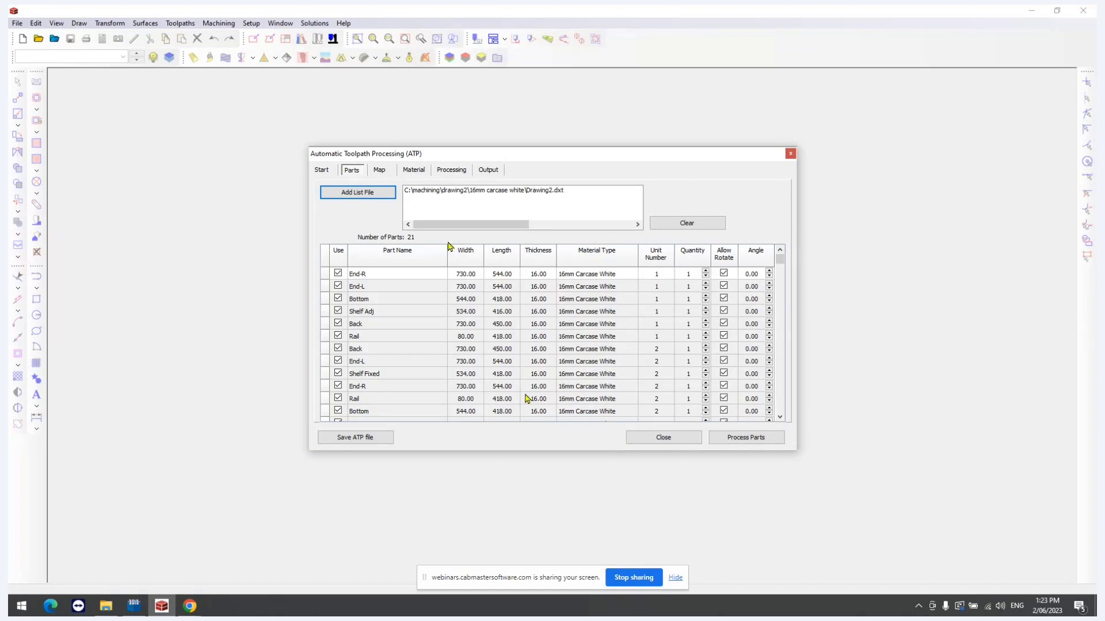
# - Review which parts are set for use and the toolpath strategies mapped to the layers, including BORDER
pyautogui.click(339, 254)
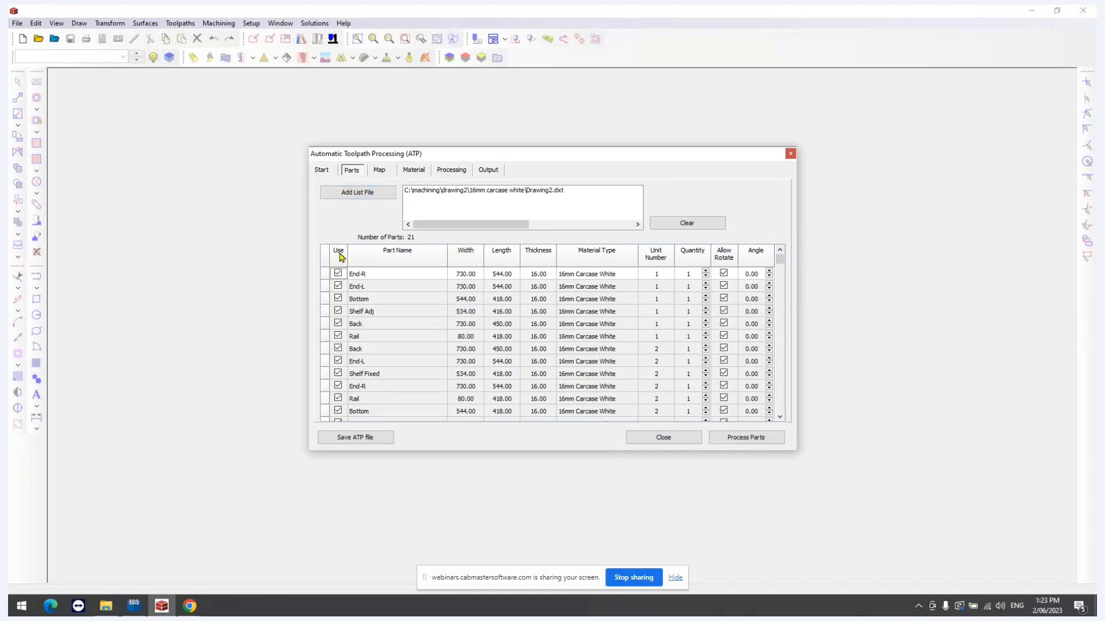
pyautogui.click(379, 171)
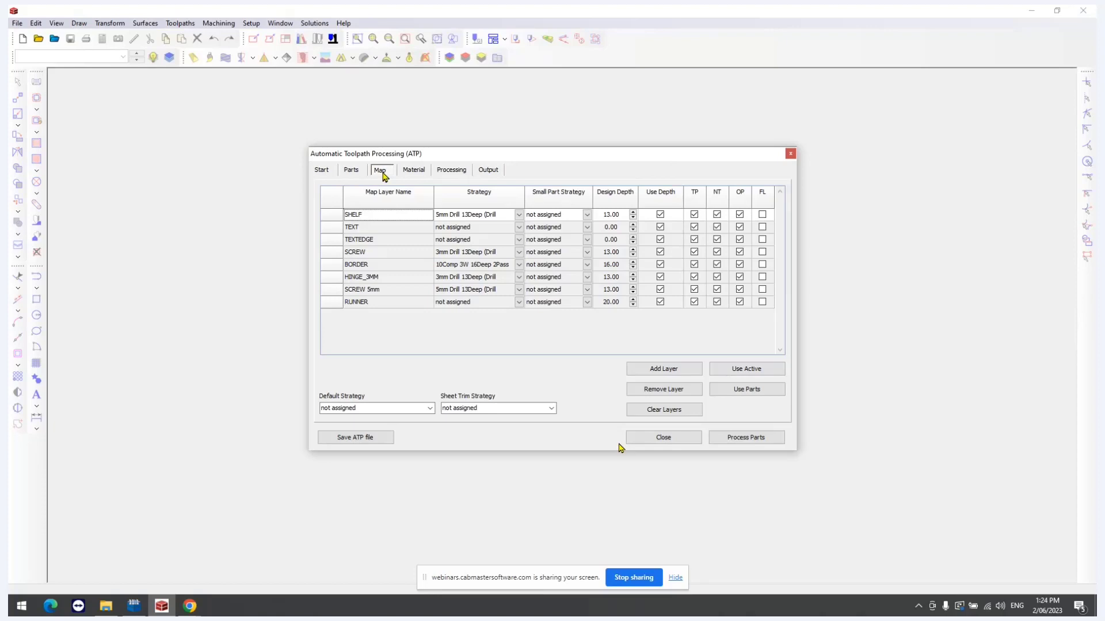
pyautogui.click(421, 266)
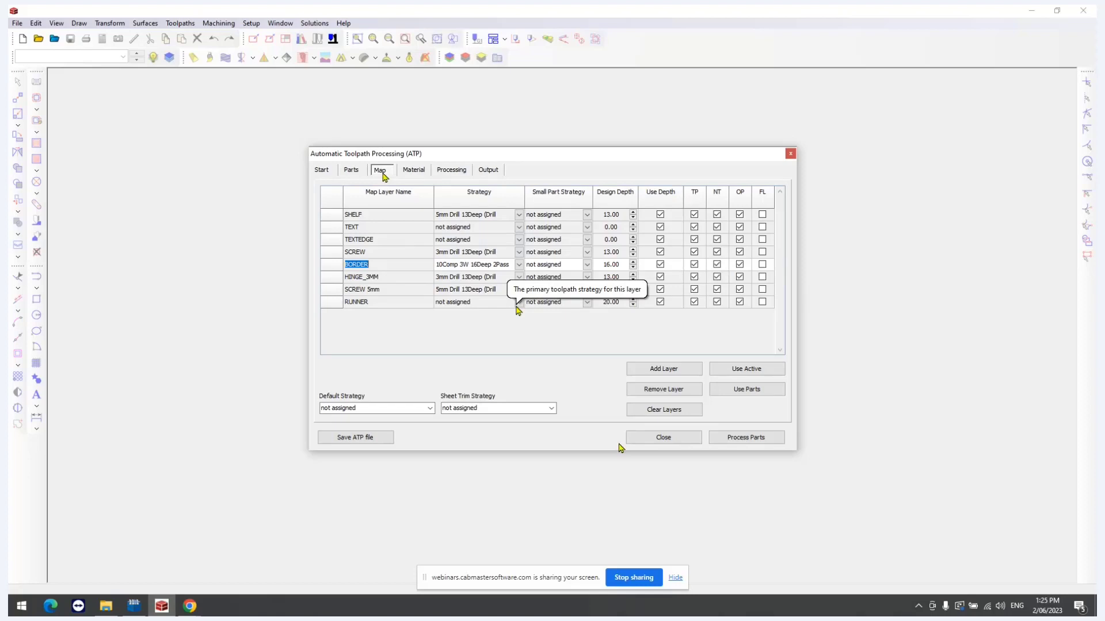
# - Turn off Create output and Create label output, and process the parts into nested sheets
pyautogui.click(489, 170)
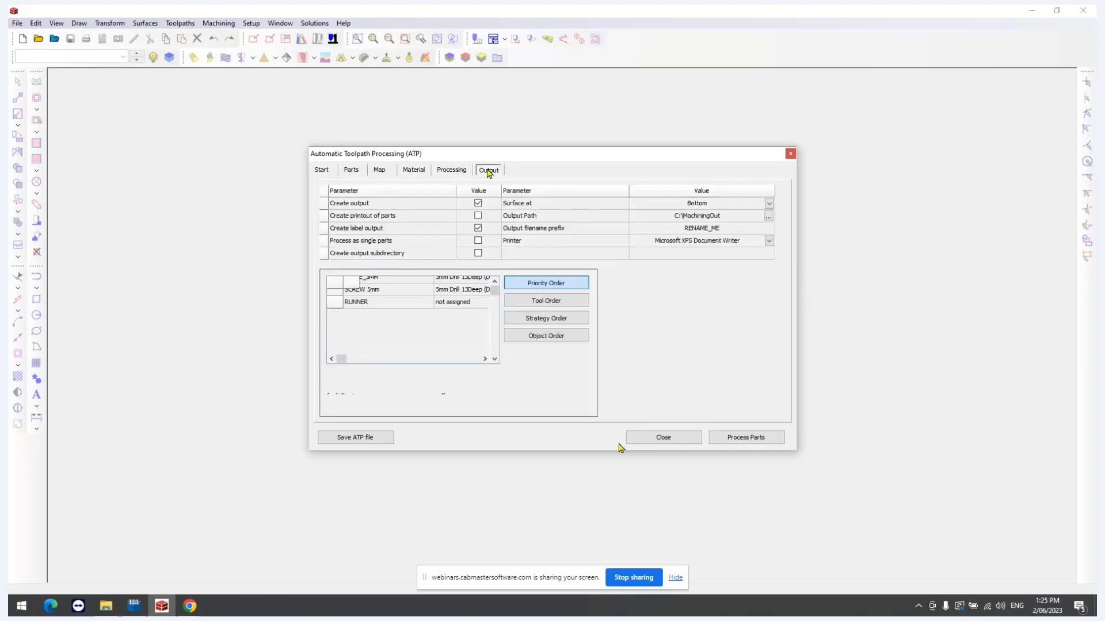
pyautogui.click(477, 228)
pyautogui.click(477, 203)
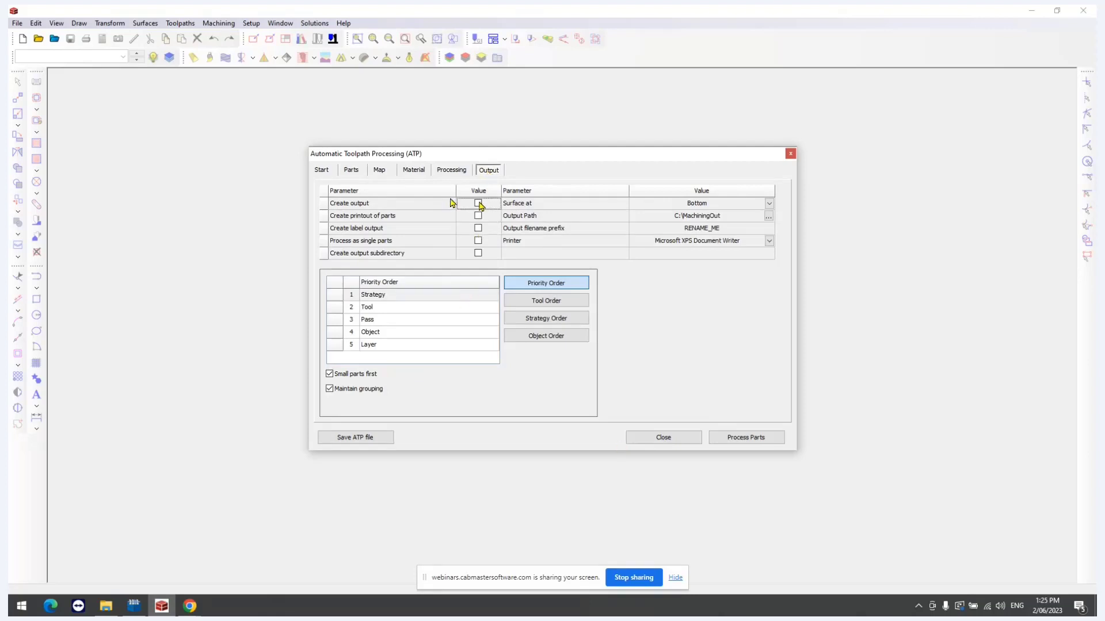
pyautogui.click(731, 438)
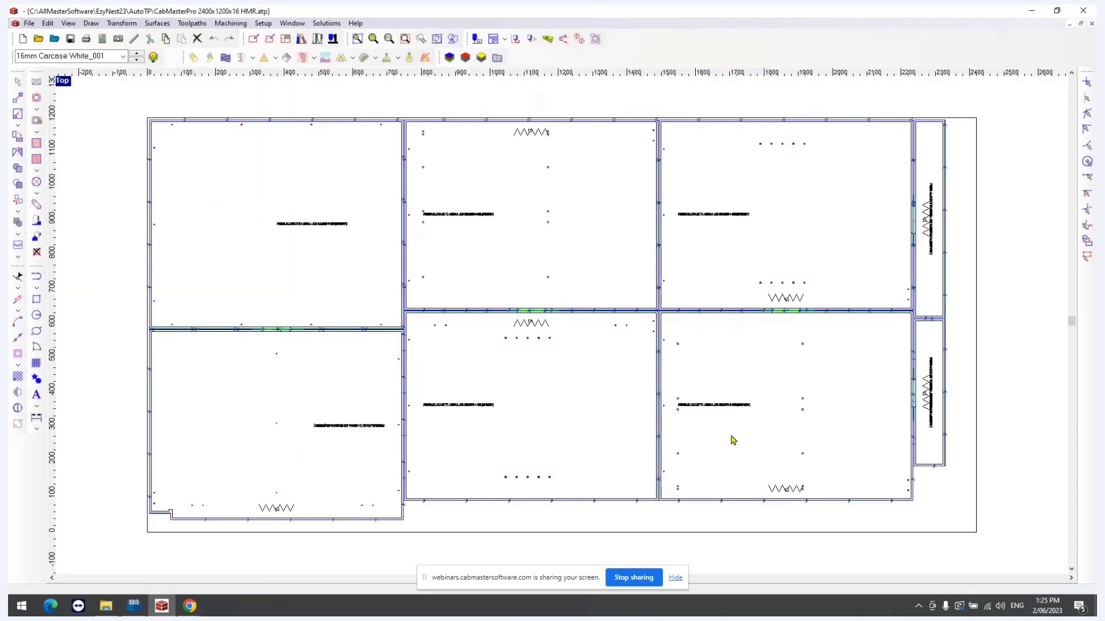
# - Inspect the nested sheet and check the tool and depth of the drill point beside the notched panel corner
pyautogui.scroll(-2, 584, 440)
pyautogui.scroll(1, 304, 476)
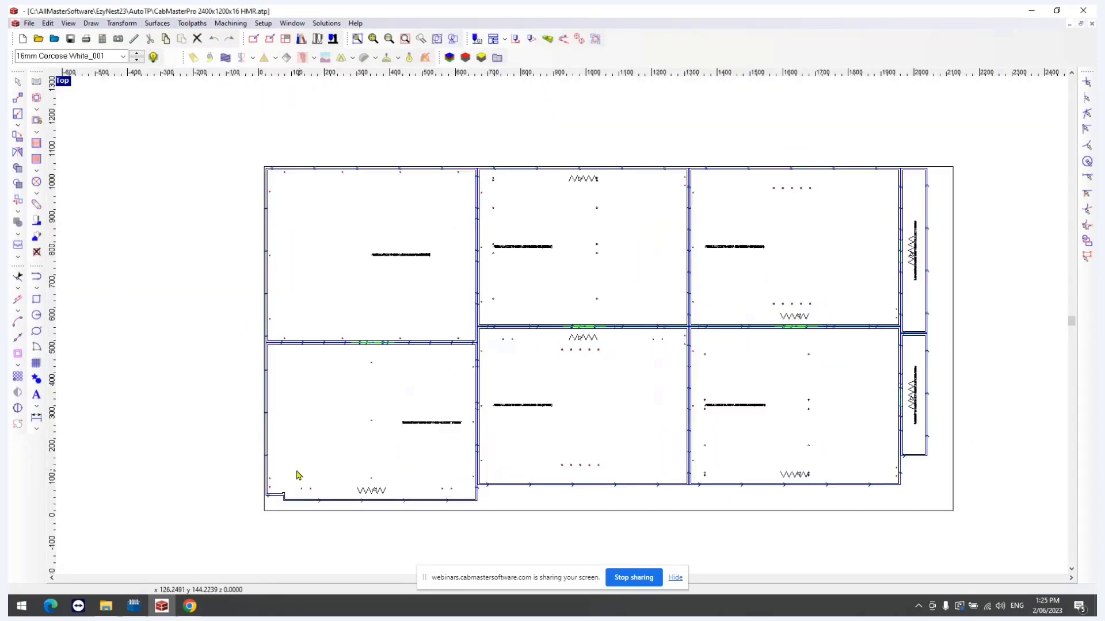
pyautogui.scroll(5, 296, 475)
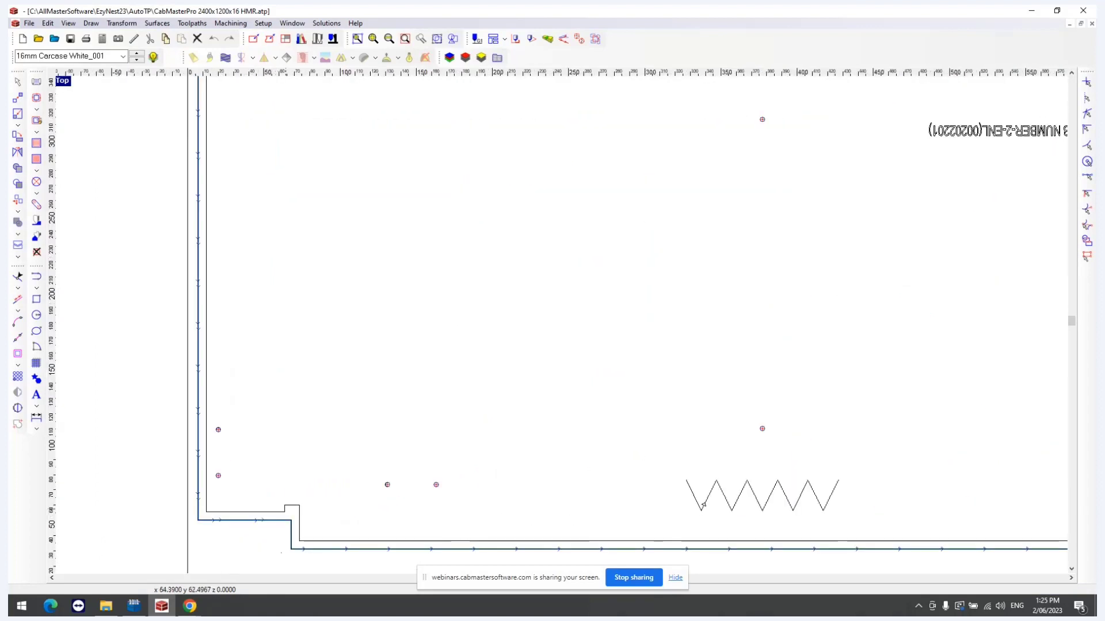
pyautogui.scroll(-2, 299, 489)
pyautogui.scroll(-2, 328, 470)
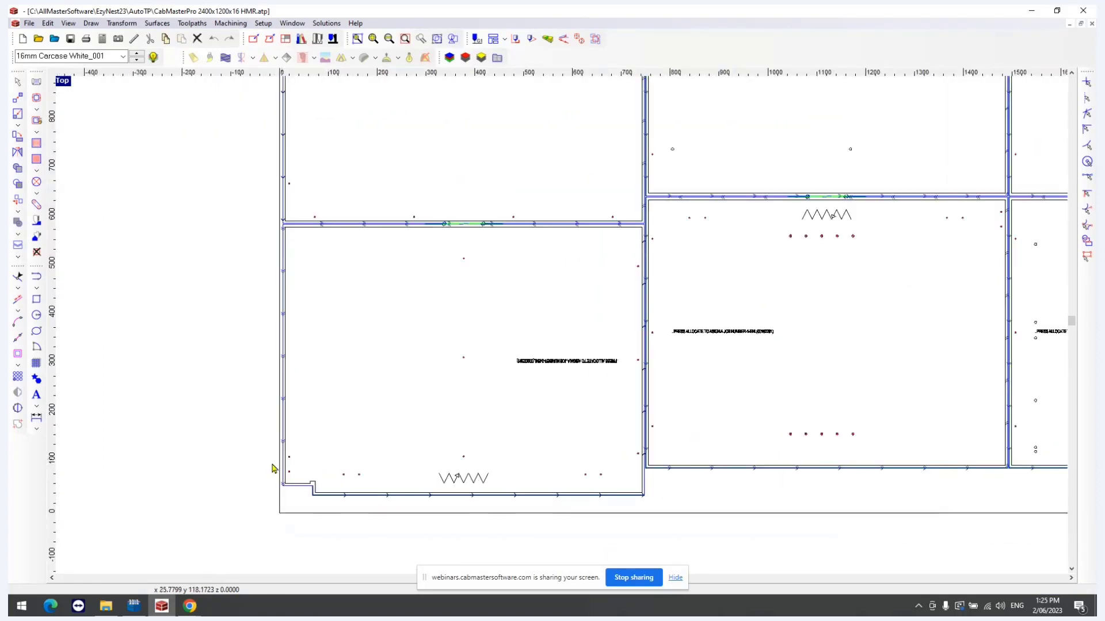
pyautogui.scroll(6, 294, 488)
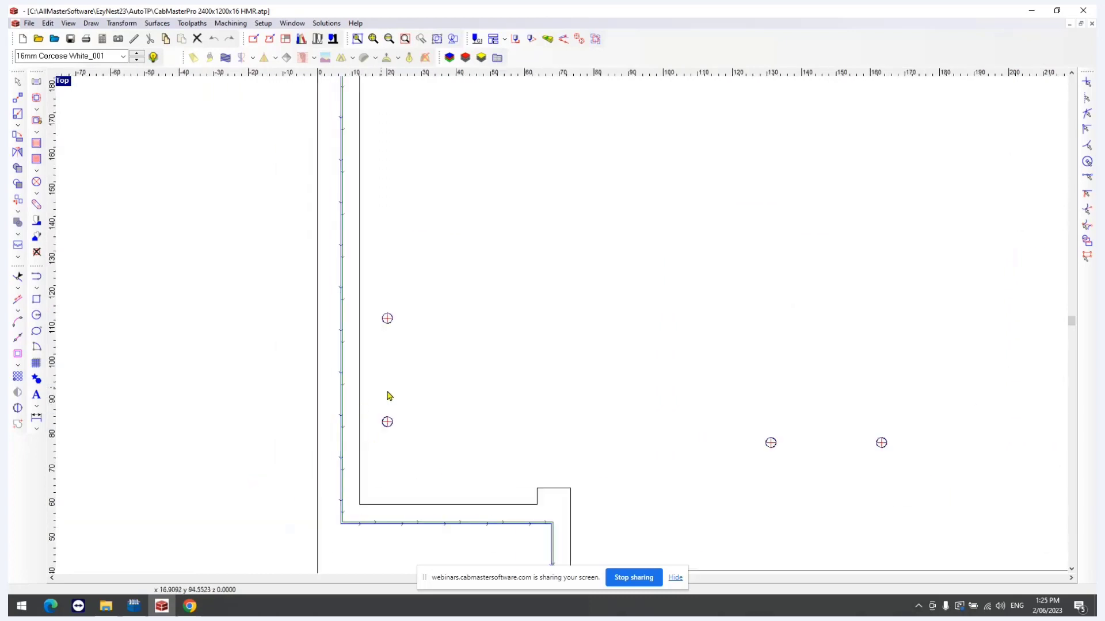
pyautogui.rightClick(387, 423)
pyautogui.click(439, 366)
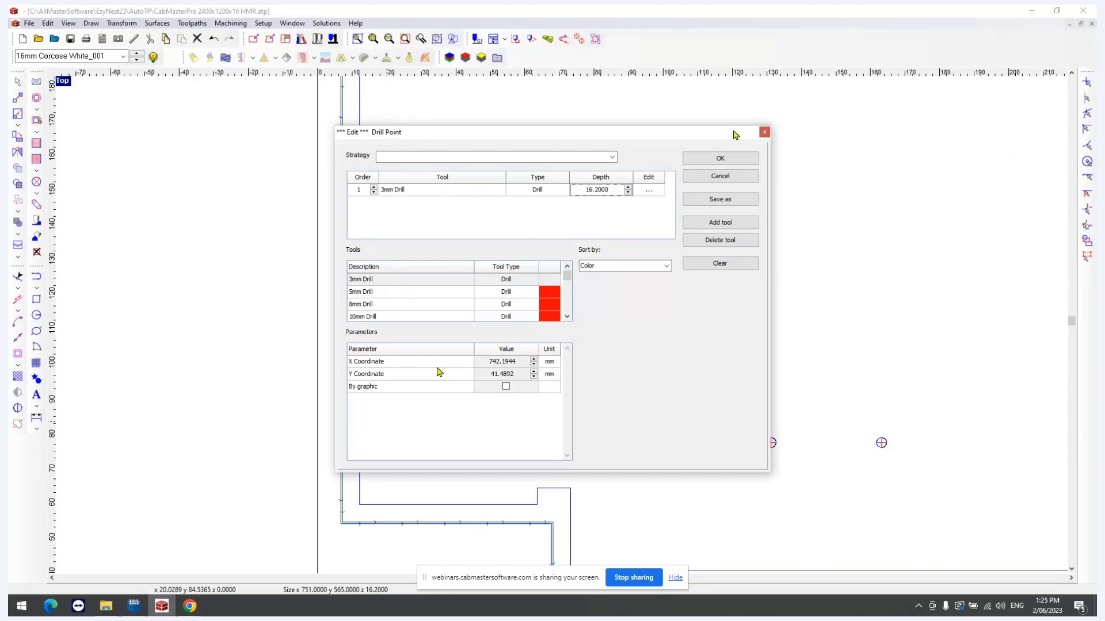
pyautogui.click(764, 132)
# - Examine the drill holes on the nested end panels for holes without an assigned drill toolpath
pyautogui.scroll(-3, 509, 404)
pyautogui.scroll(-5, 508, 404)
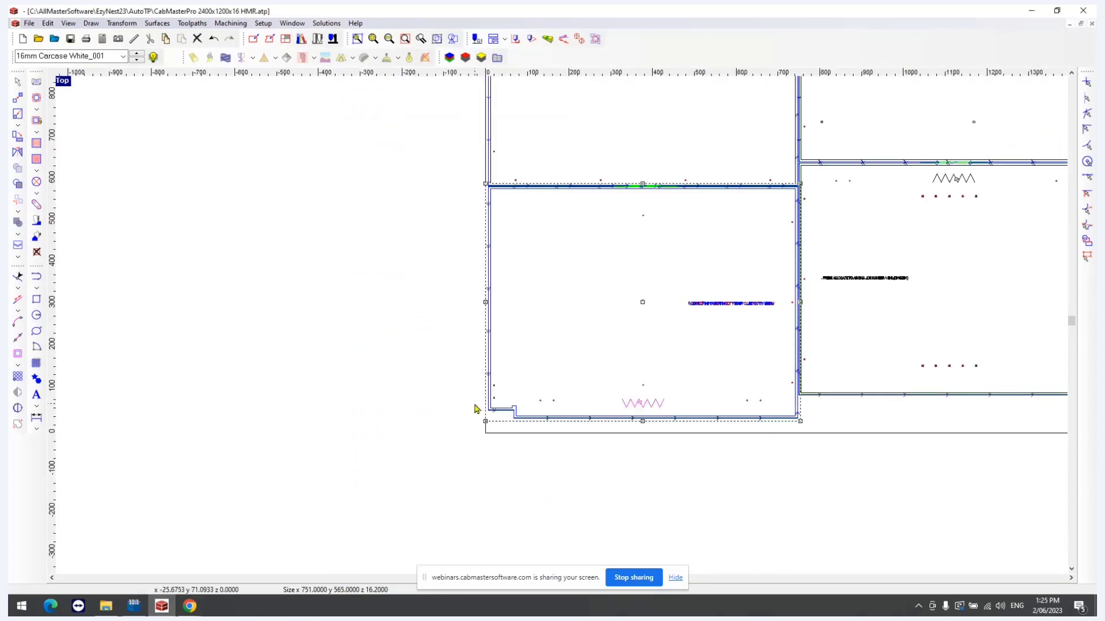
pyautogui.scroll(2, 782, 360)
pyautogui.scroll(4, 781, 427)
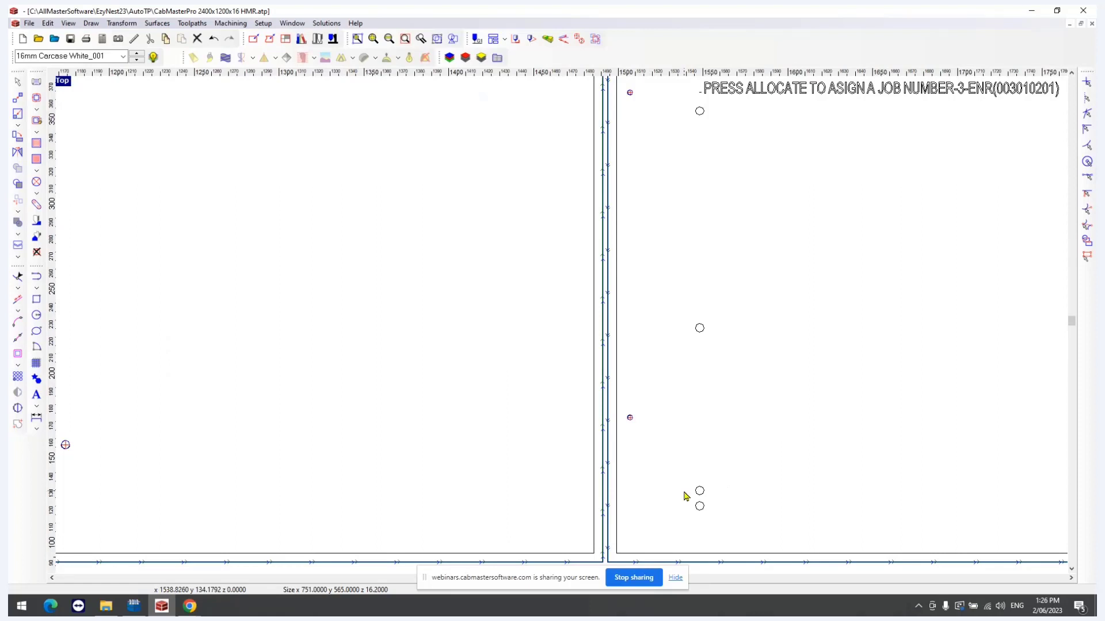
pyautogui.scroll(-5, 687, 496)
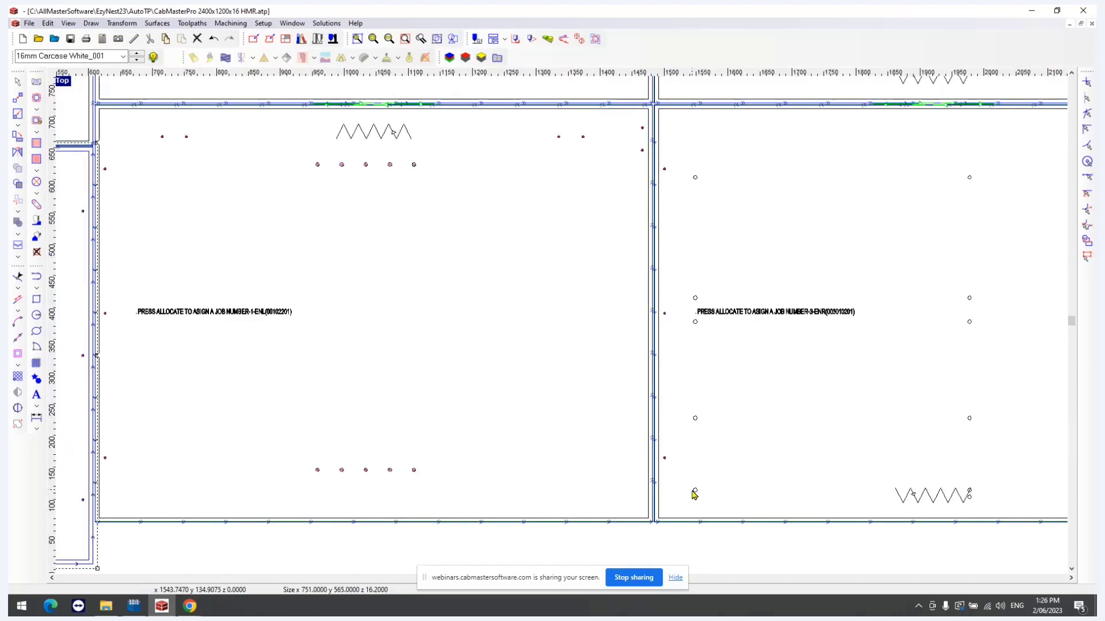
pyautogui.scroll(2, 692, 493)
pyautogui.scroll(1, 576, 454)
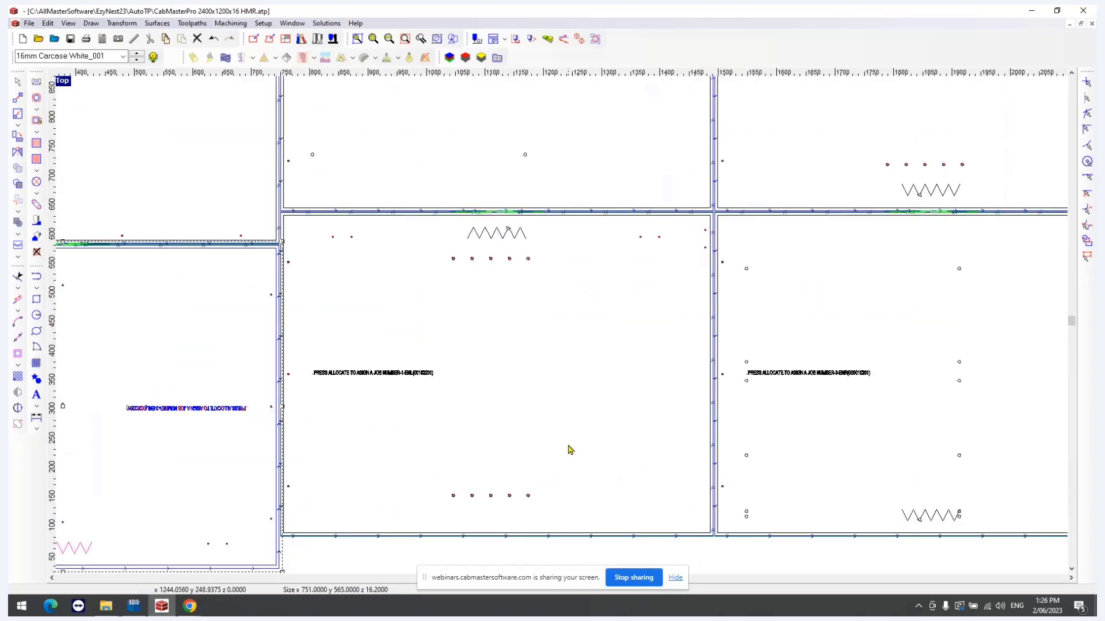
pyautogui.scroll(-3, 569, 451)
# - Switch to CabMaster and set the Border tool diameter to 10.1 mm in the drawing's general machining tool properties
pyautogui.click(135, 605)
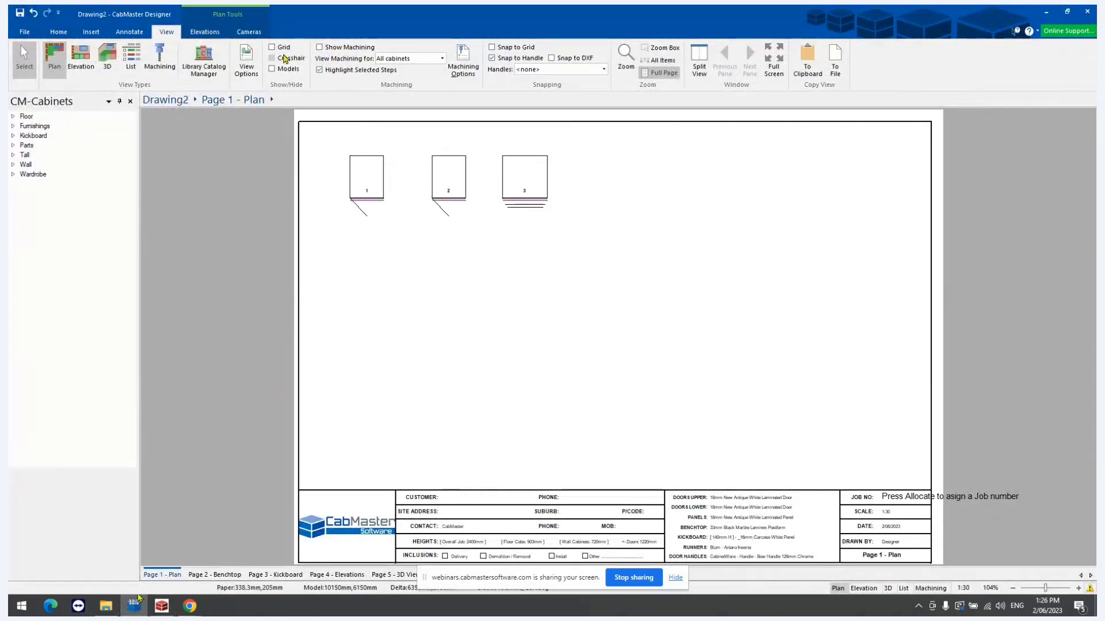
pyautogui.click(58, 33)
pyautogui.click(1046, 63)
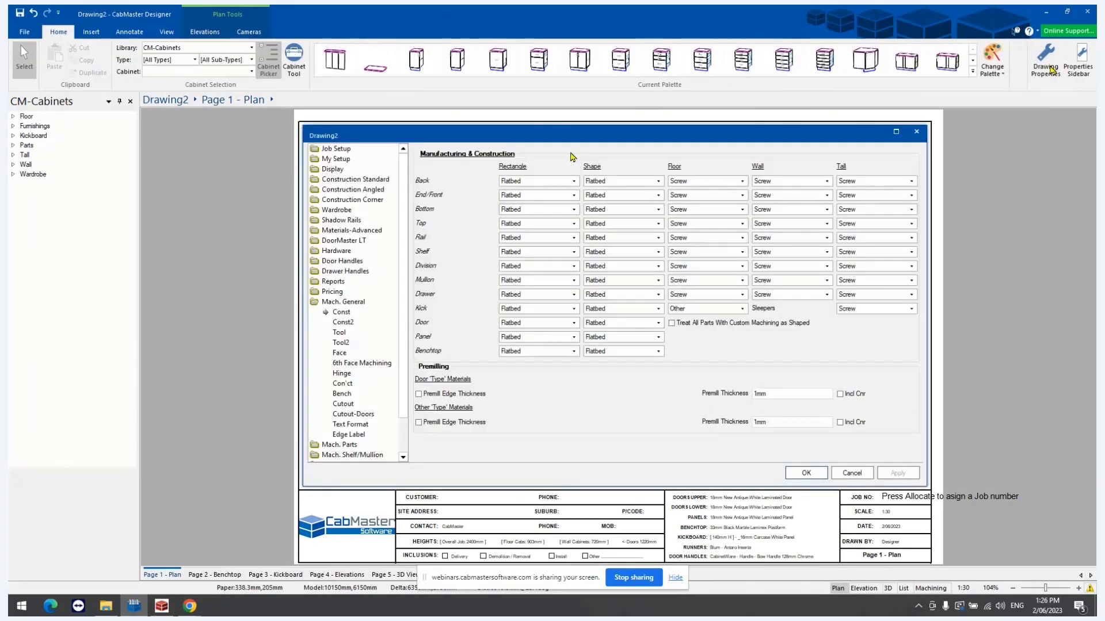
pyautogui.scroll(-2, 405, 256)
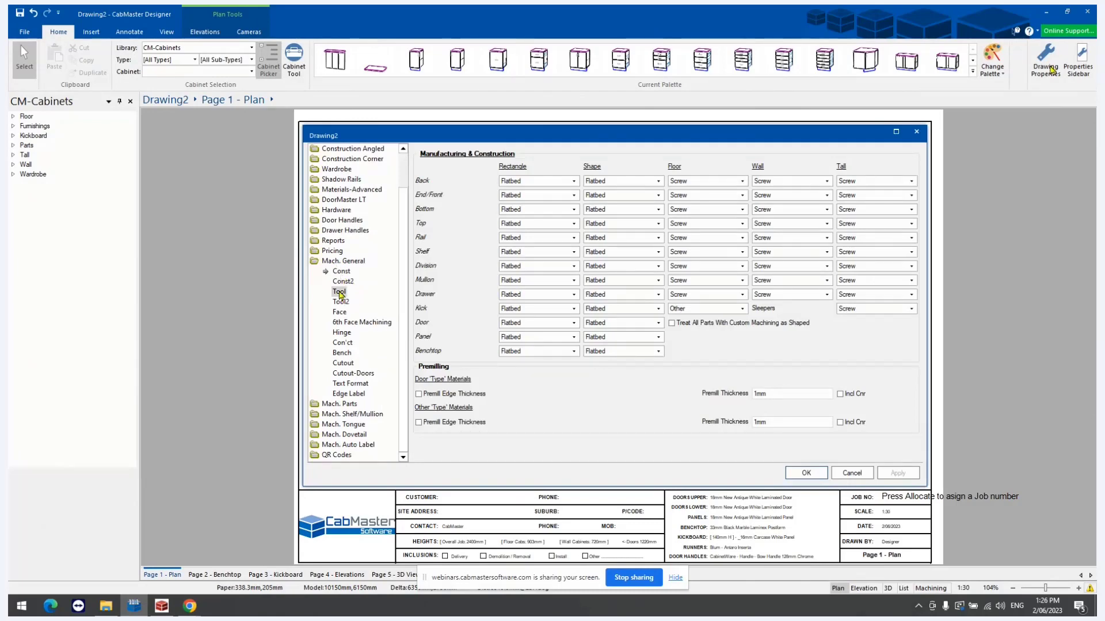
pyautogui.click(340, 292)
pyautogui.click(604, 181)
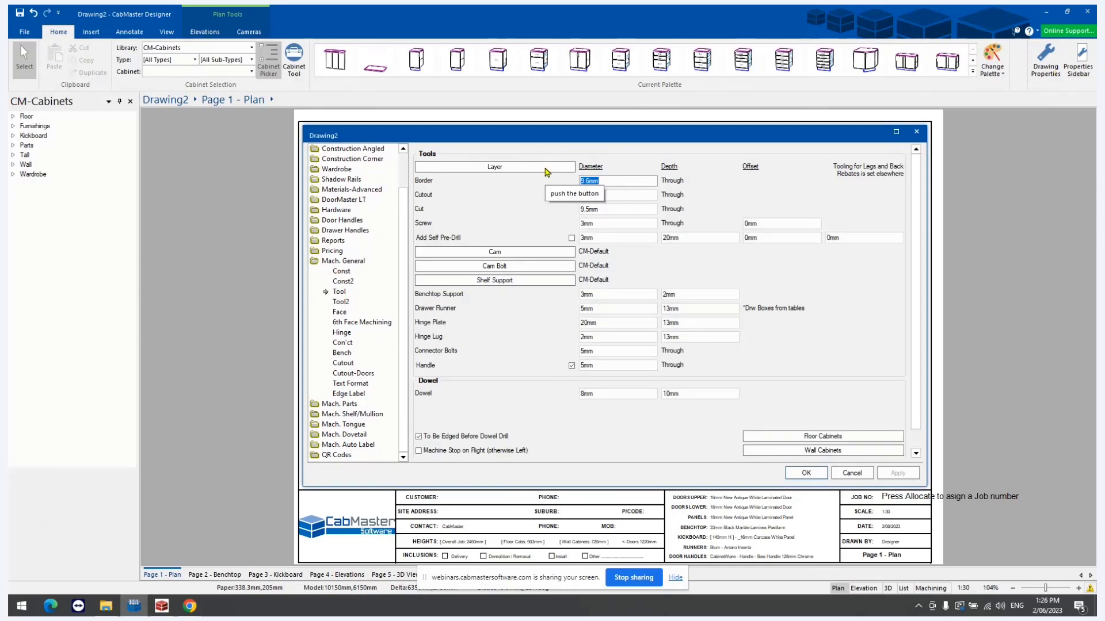
pyautogui.write('10.1')
pyautogui.press('Tab')
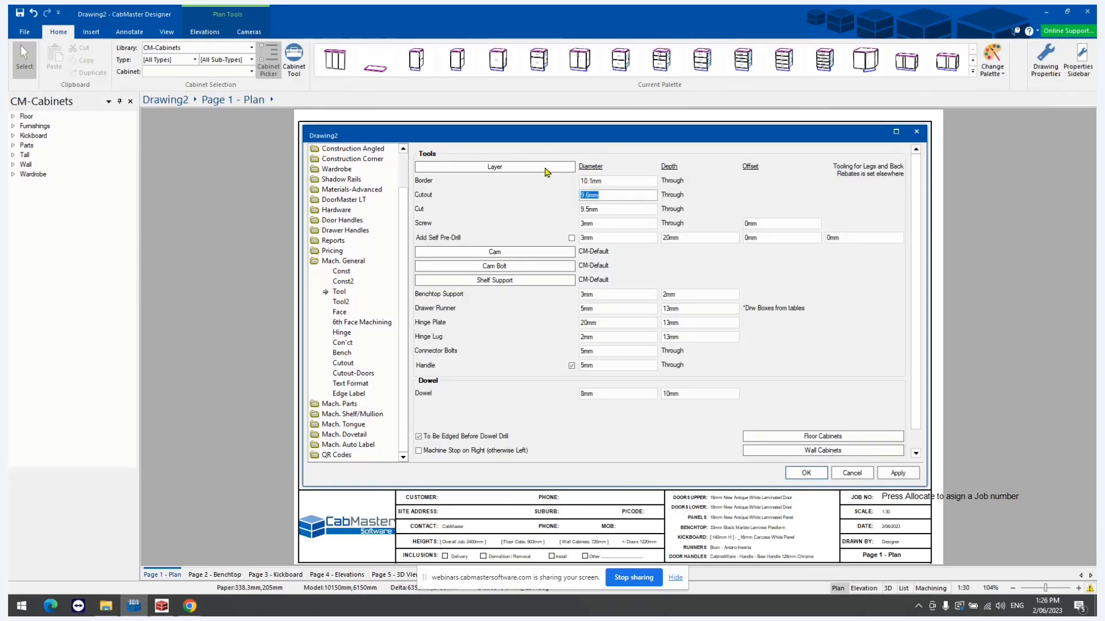
# - Set the Cutout and Cut diameters to 10 mm and the Screw diameter to 5 mm, and apply the drawing properties
pyautogui.write('10')
pyautogui.press('Tab')
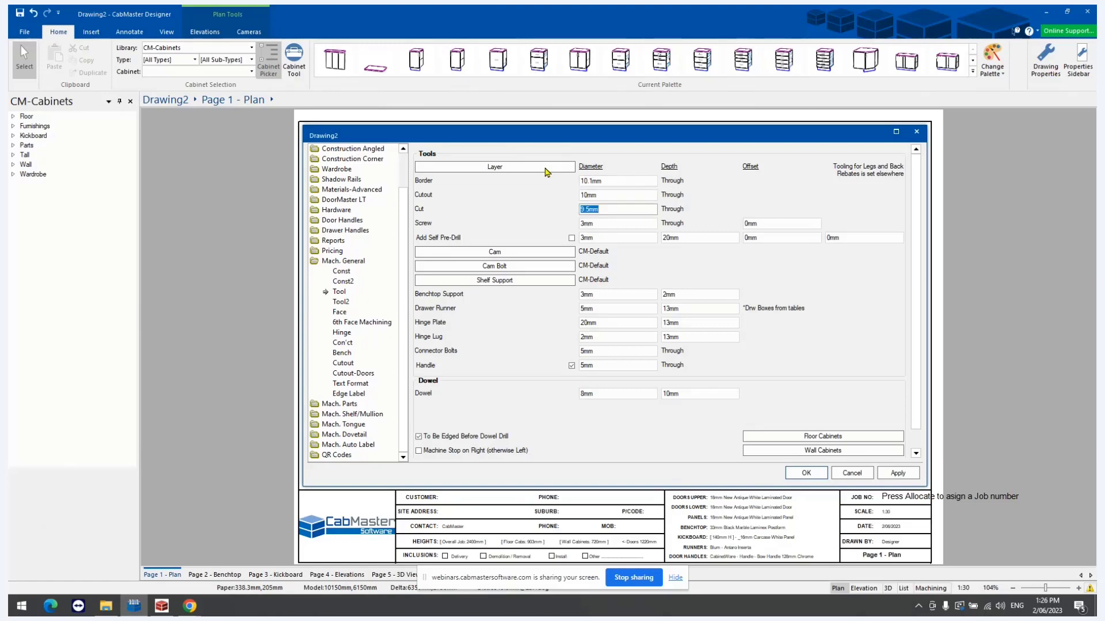
pyautogui.write('10')
pyautogui.press('Tab')
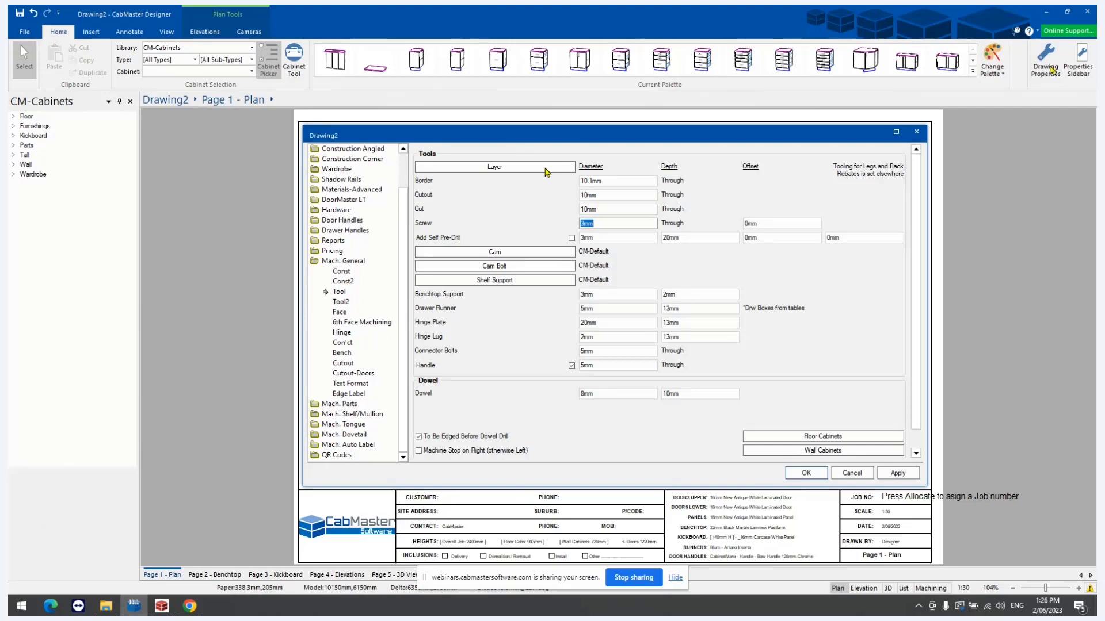
pyautogui.write('5')
pyautogui.press('Tab')
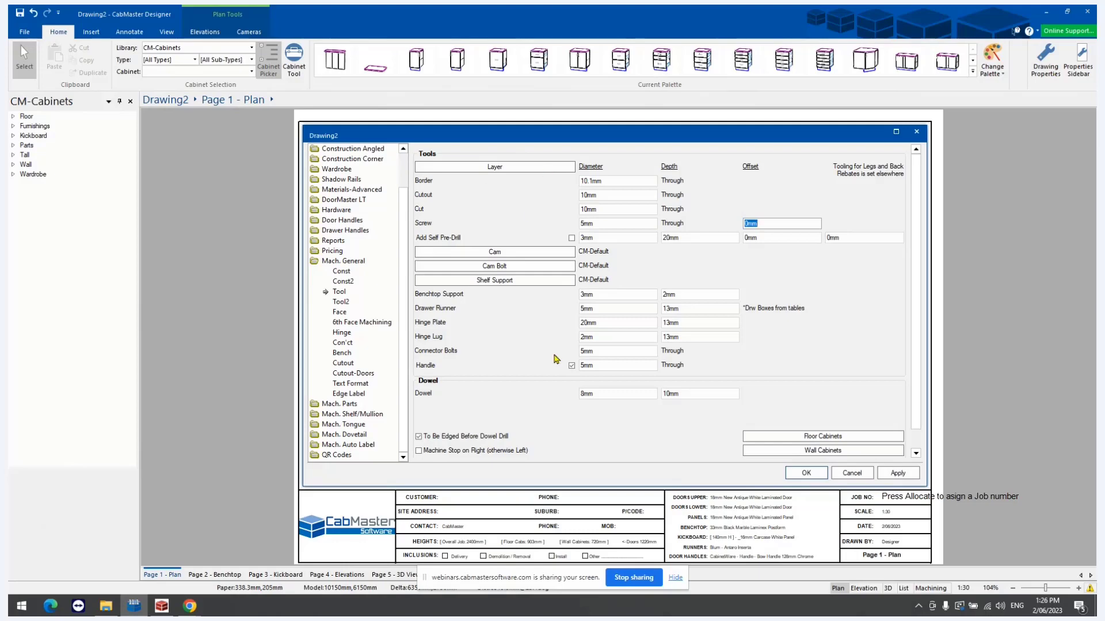
pyautogui.click(895, 473)
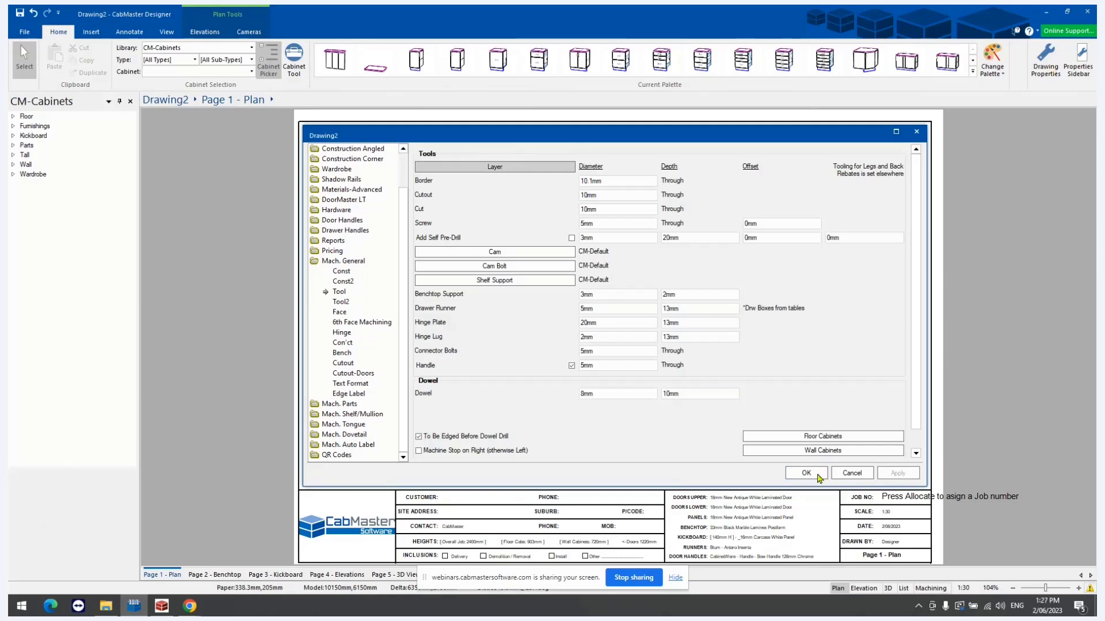
pyautogui.click(816, 477)
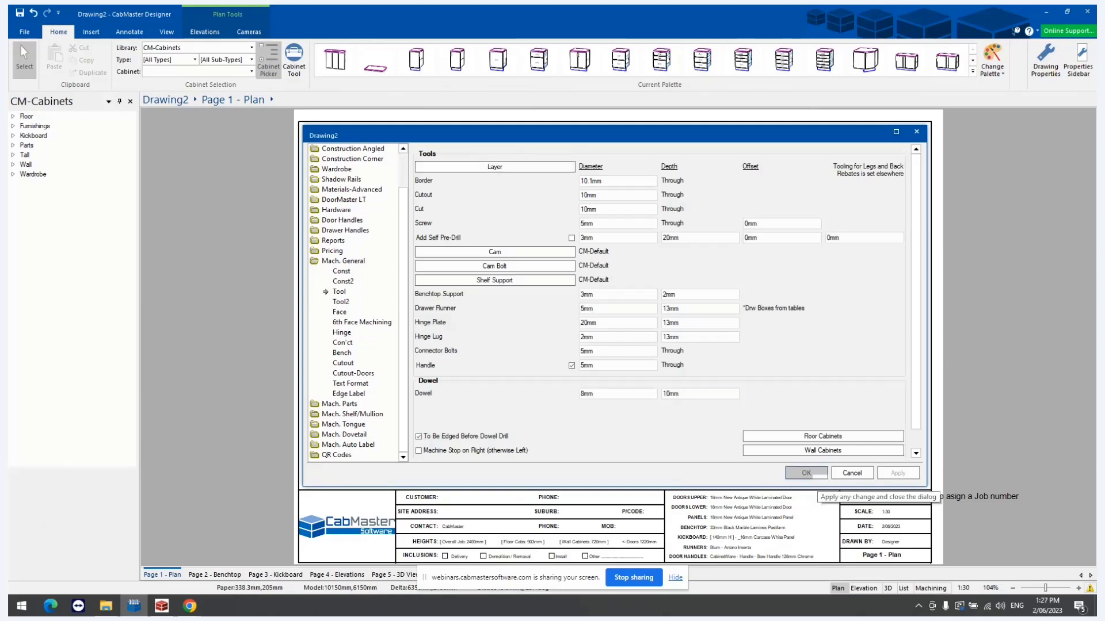
# - Open cabinet 3, display its End Left machining, and check the details of a lower drawer runner hole
pyautogui.doubleClick(528, 180)
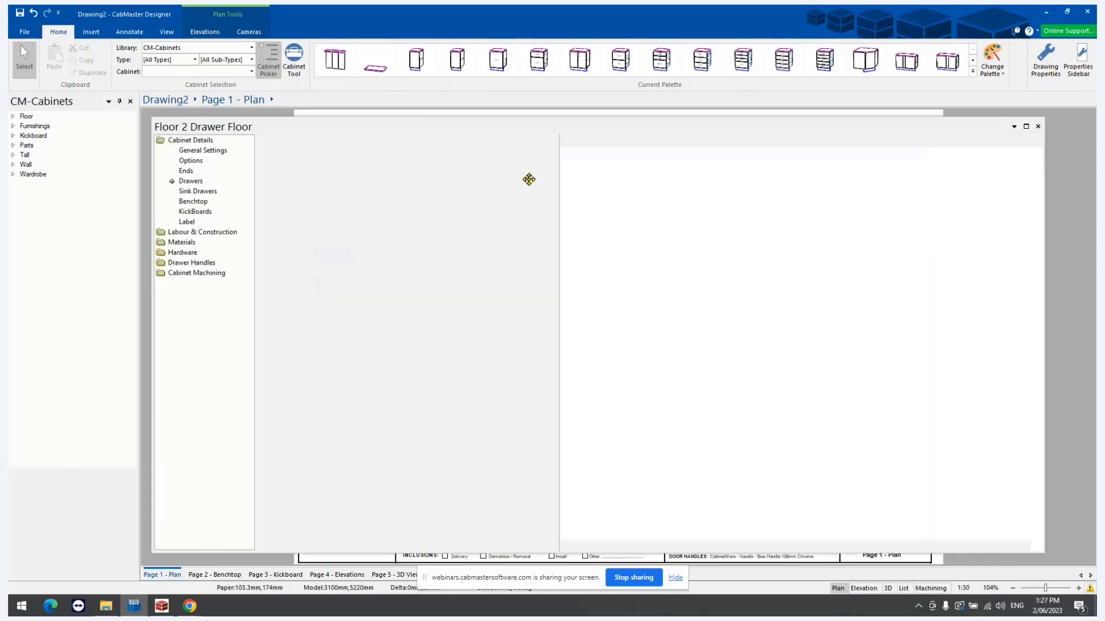
pyautogui.click(615, 144)
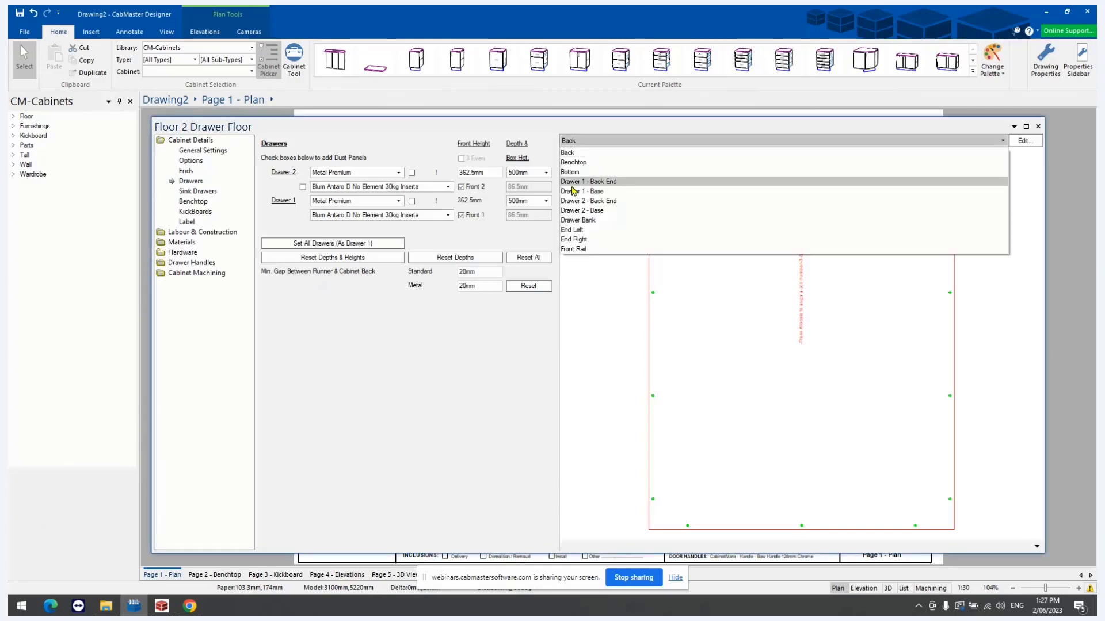
pyautogui.click(577, 233)
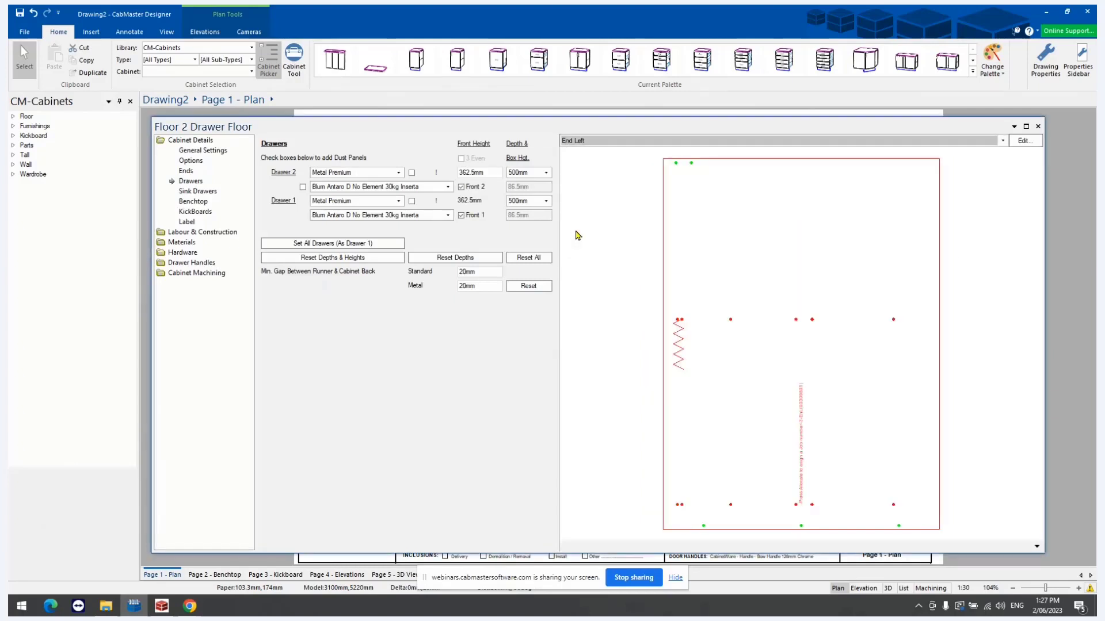
pyautogui.click(681, 505)
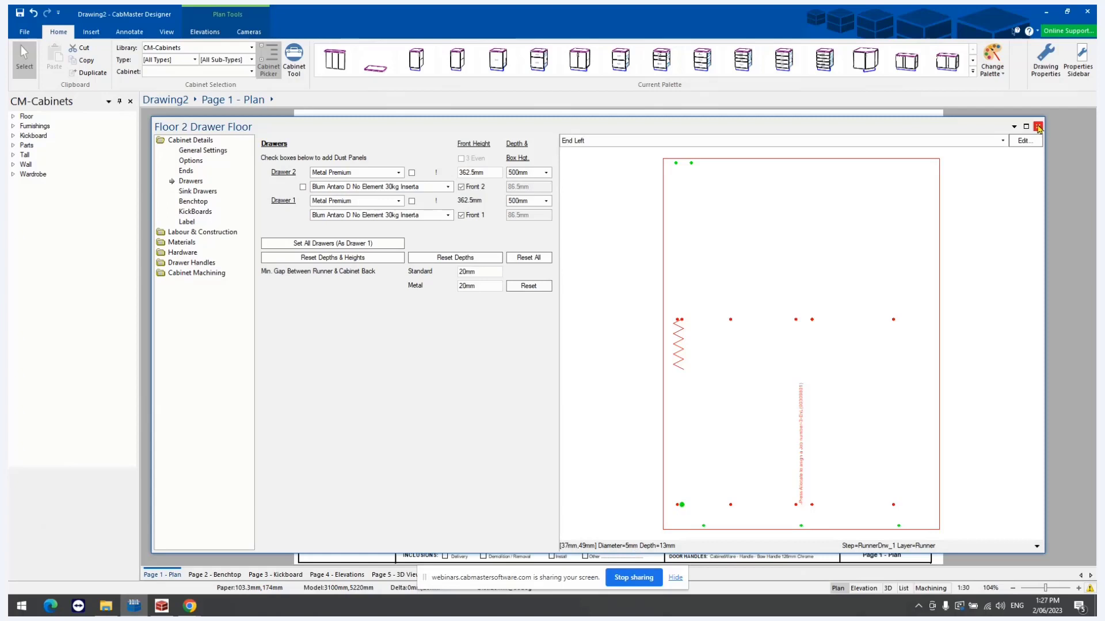
# - Close the cabinet editor and export the drawing's machining data again, overwriting all existing part files
pyautogui.click(1037, 126)
pyautogui.click(767, 292)
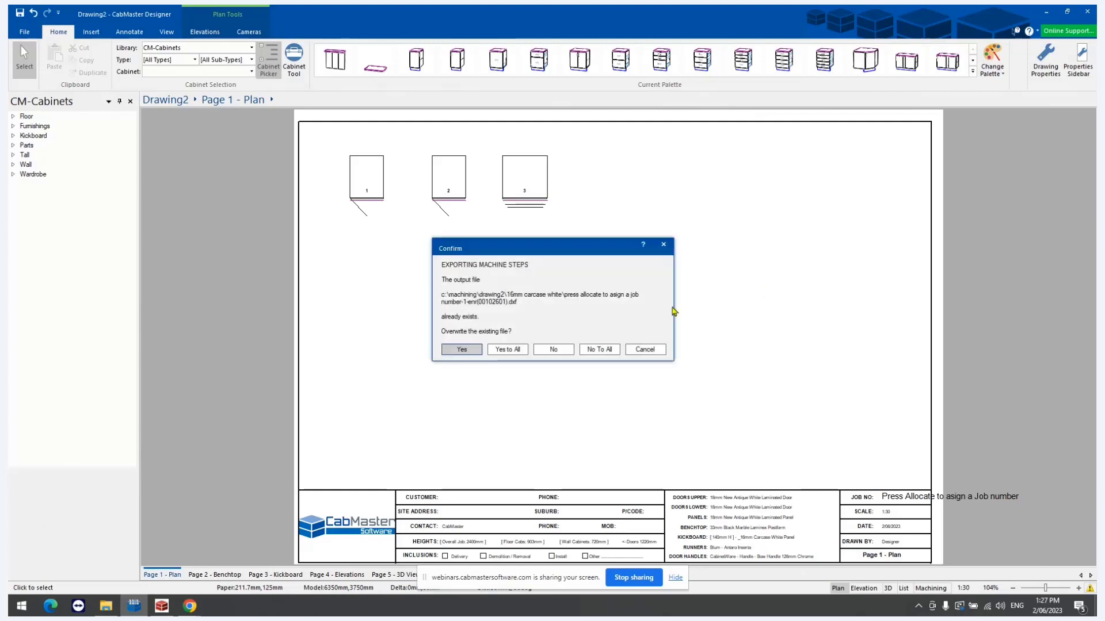
pyautogui.click(518, 351)
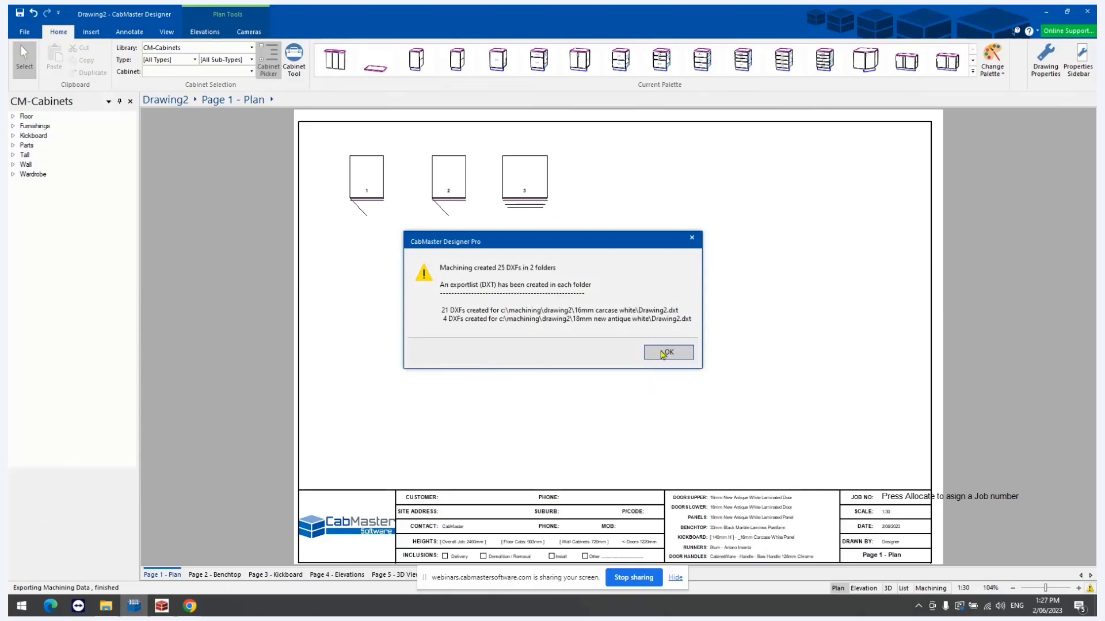
pyautogui.click(663, 353)
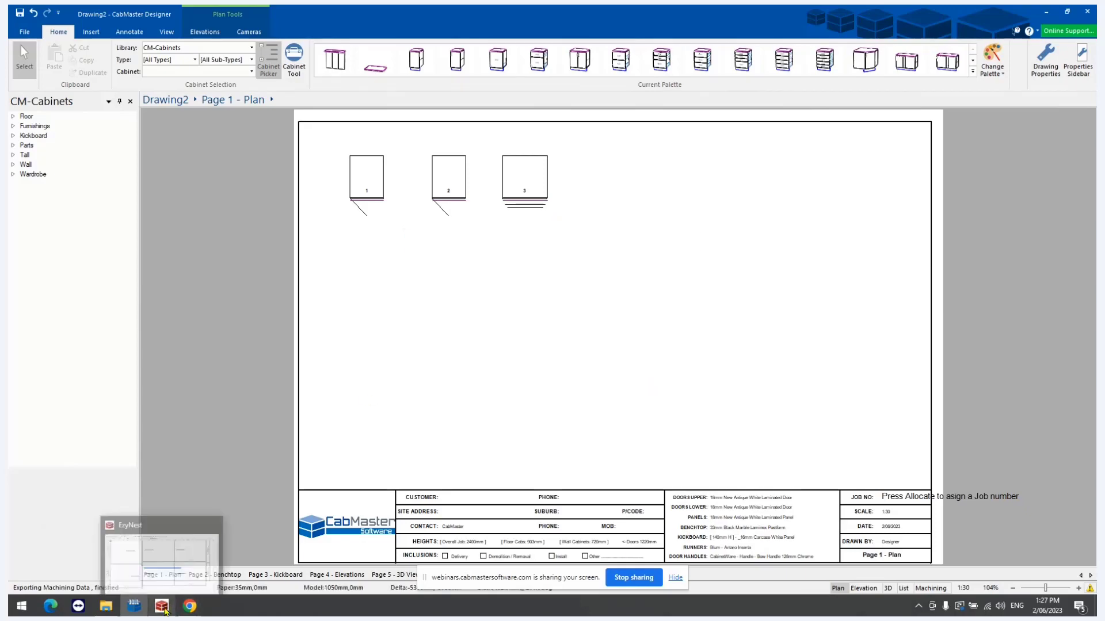
# - Switch to EzyNest and close the previous nest without saving it
pyautogui.click(163, 607)
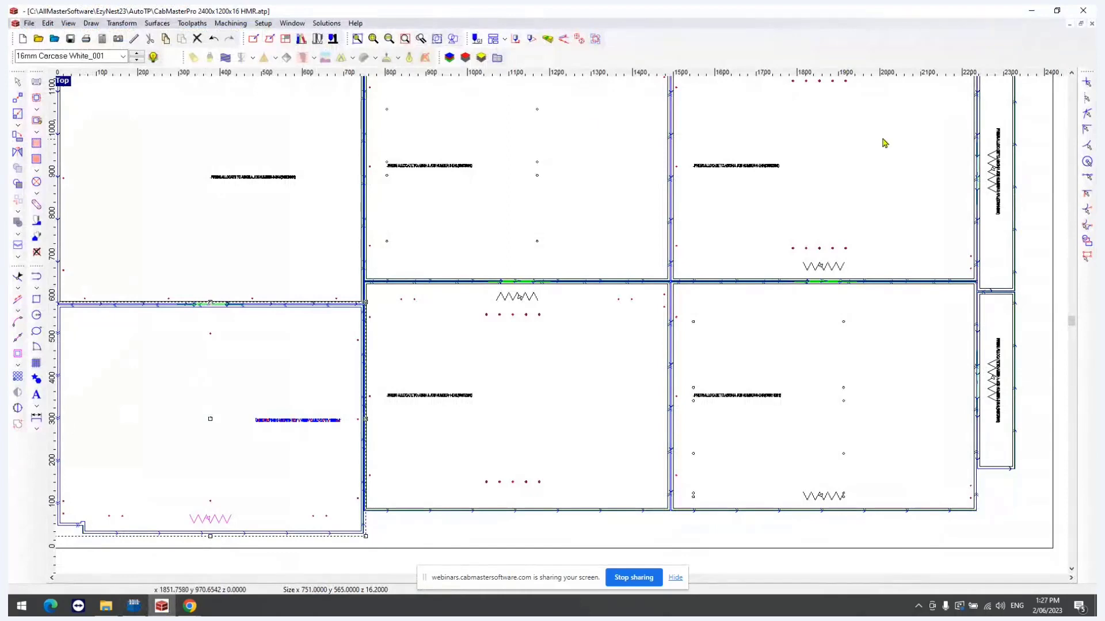
pyautogui.click(1092, 26)
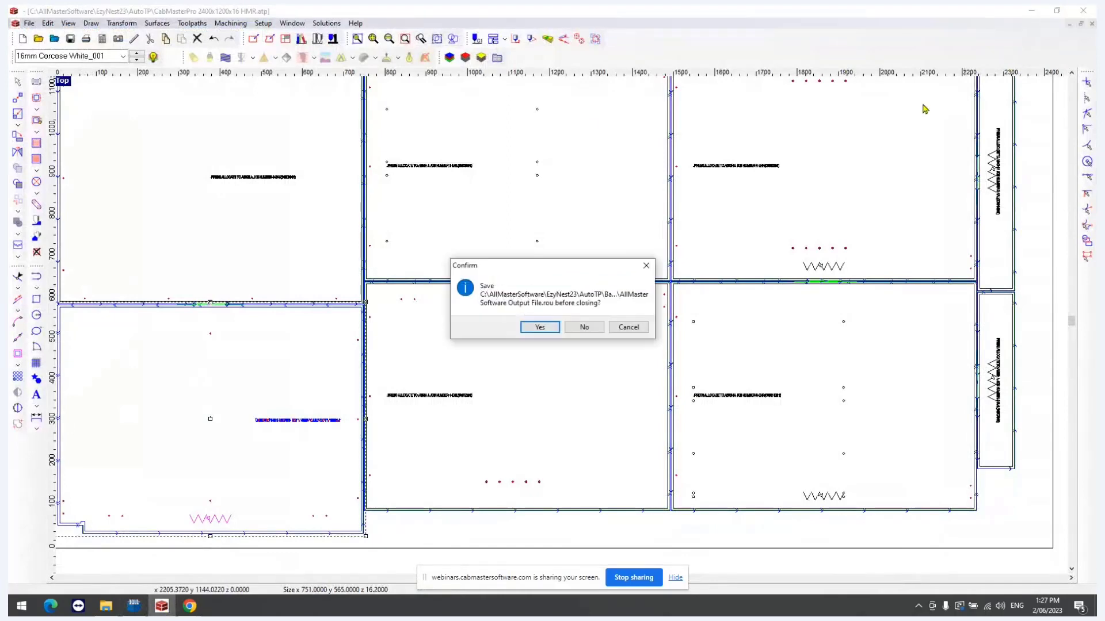
pyautogui.click(585, 329)
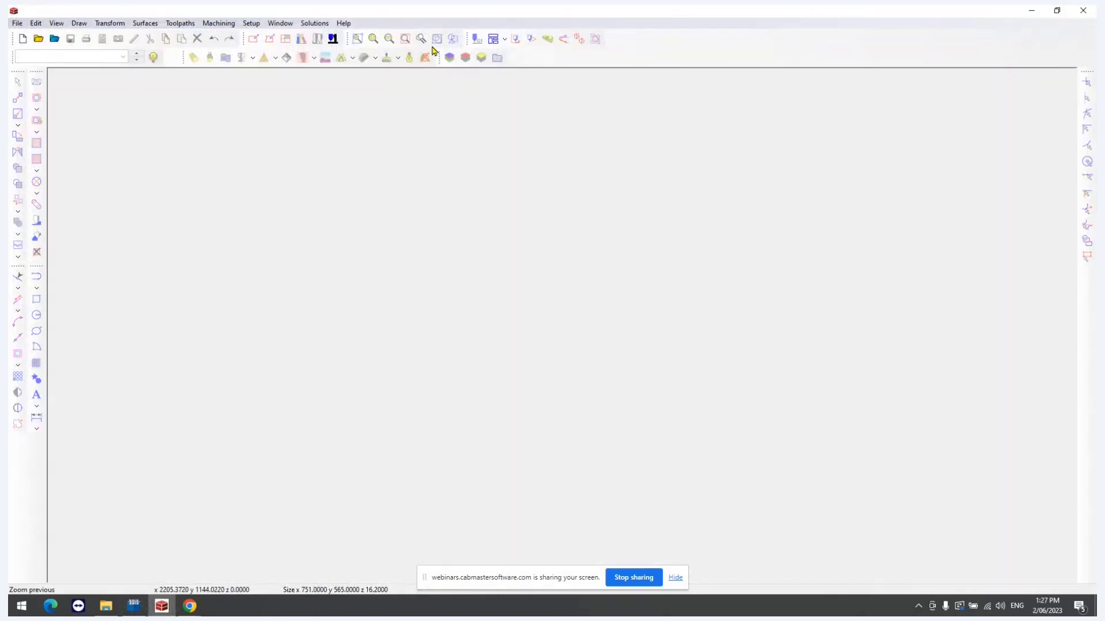
# - In Automatic Toolpath Processing, clear the old parts list and load Drawing2.dxt from the 16mm carcase white folder
pyautogui.click(491, 40)
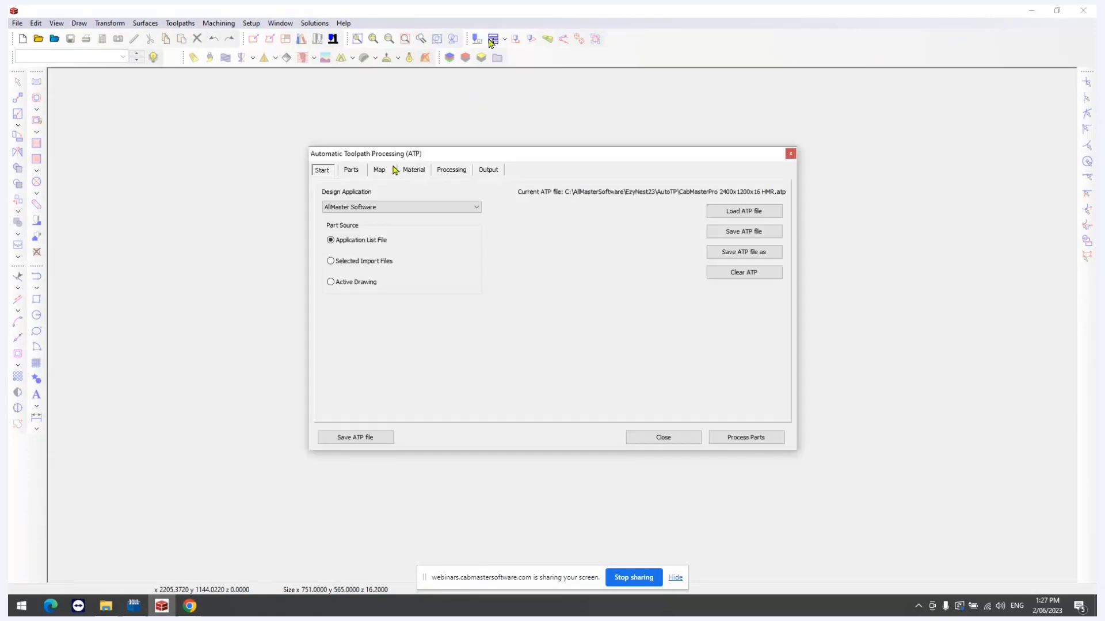
pyautogui.click(353, 172)
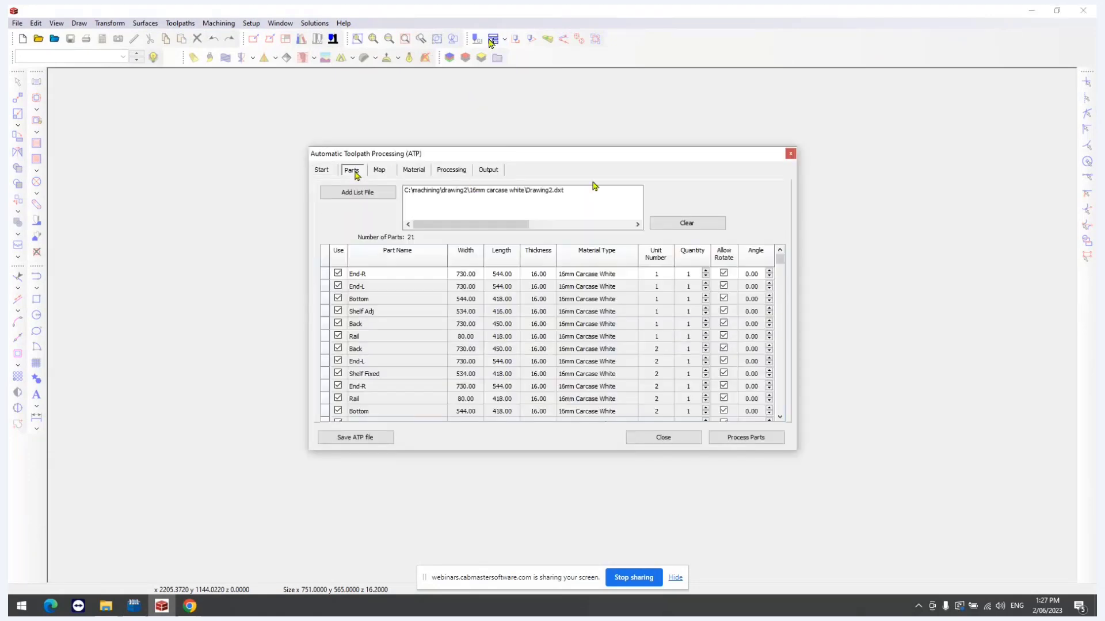
pyautogui.click(684, 223)
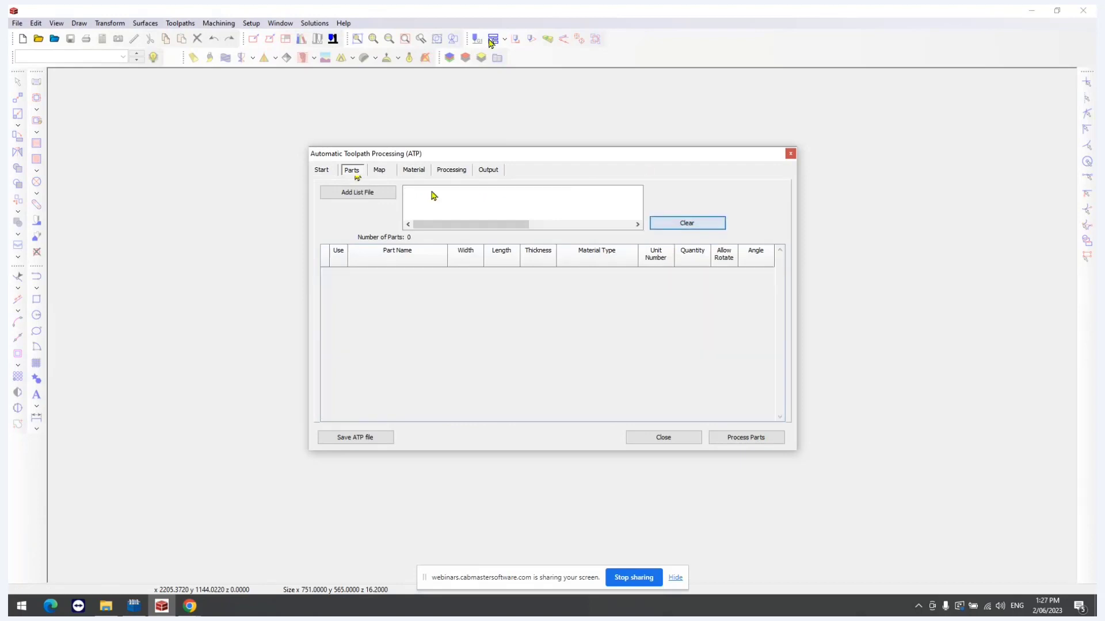
pyautogui.click(358, 192)
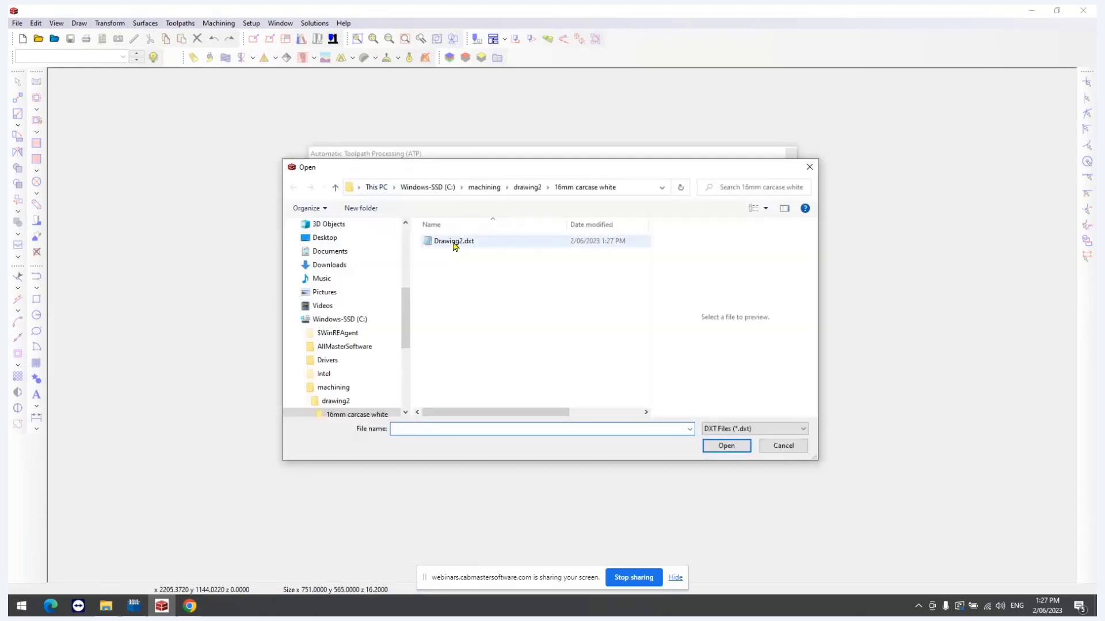
pyautogui.click(454, 241)
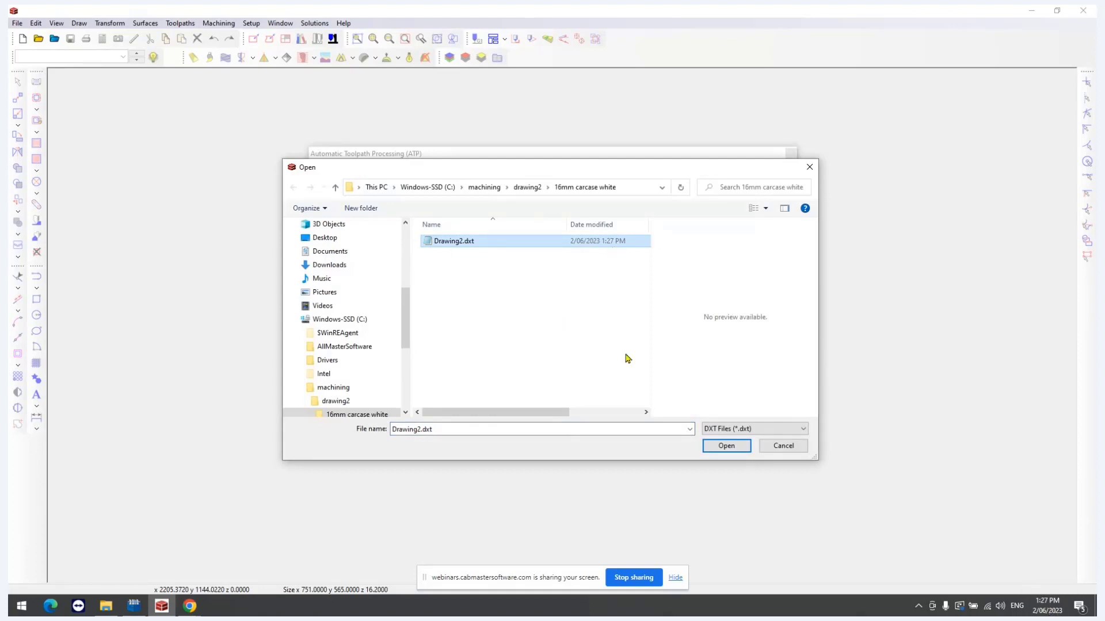
pyautogui.click(726, 447)
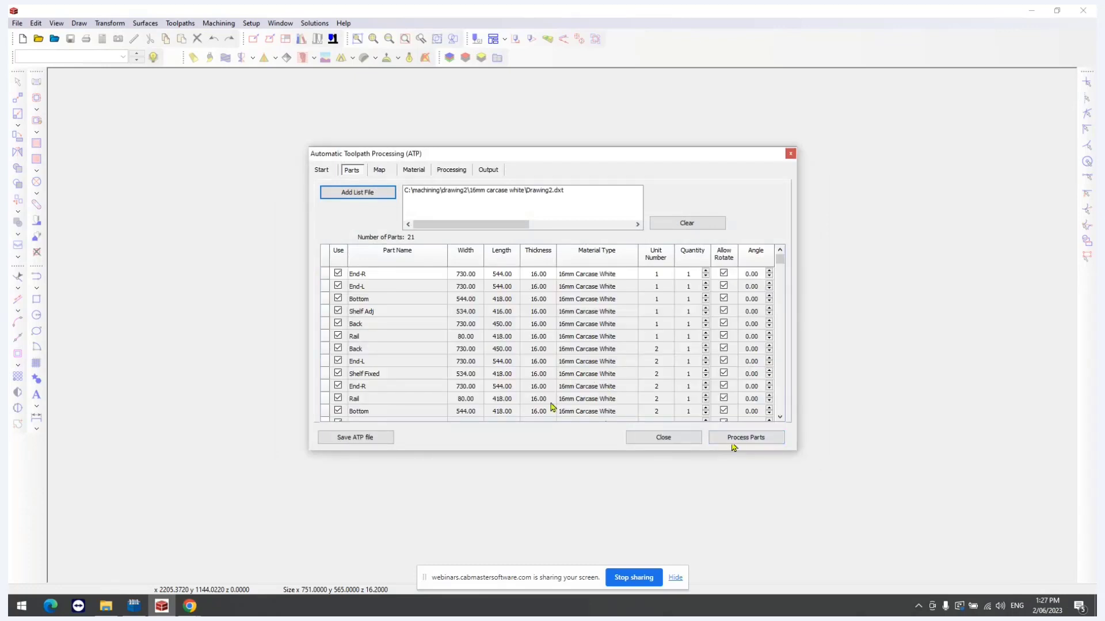
# - Map the RUNNER layer to the 5mm Drill 13Deep (Drill Center) strategy with a design depth of 13, and save the ATP file
pyautogui.click(385, 171)
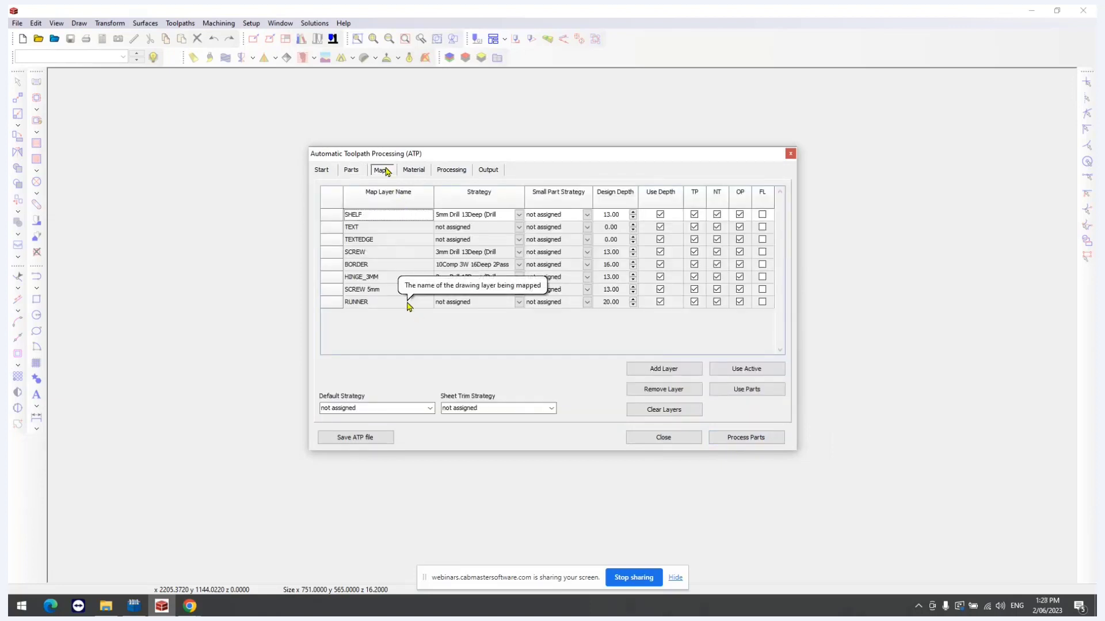
pyautogui.click(517, 303)
pyautogui.moveTo(582, 326); pyautogui.dragTo(587, 371)
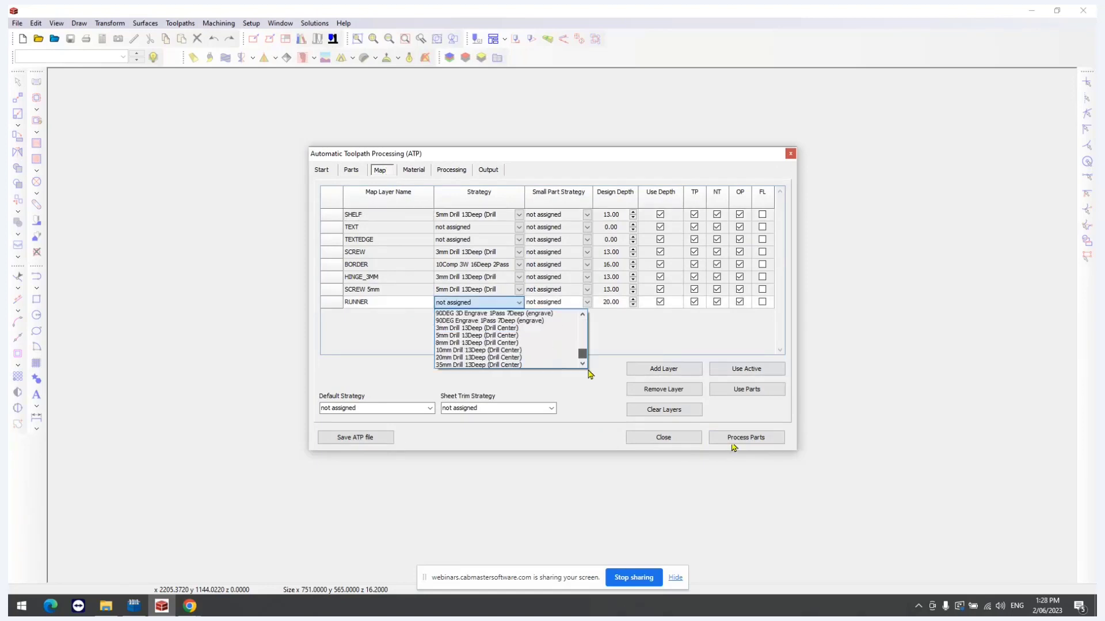
pyautogui.click(489, 337)
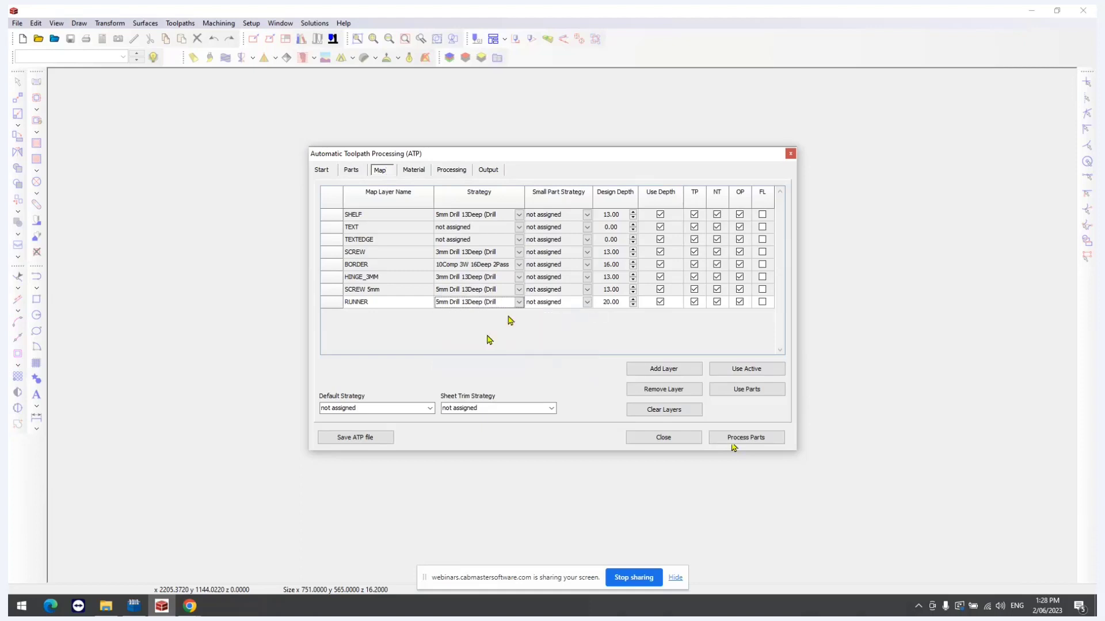
pyautogui.click(373, 442)
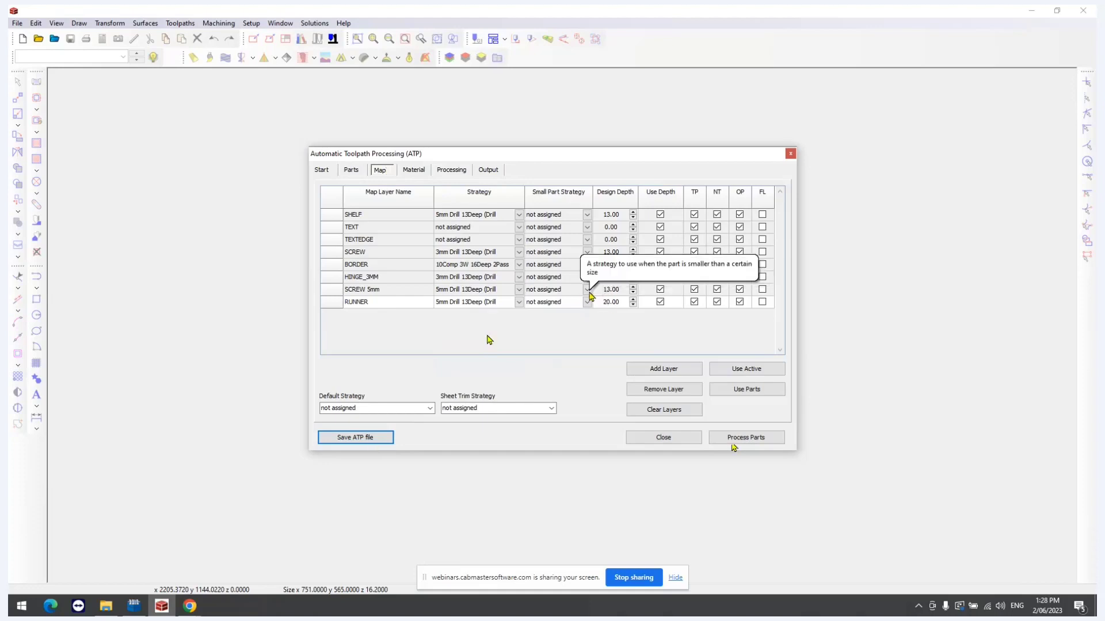
pyautogui.click(613, 304)
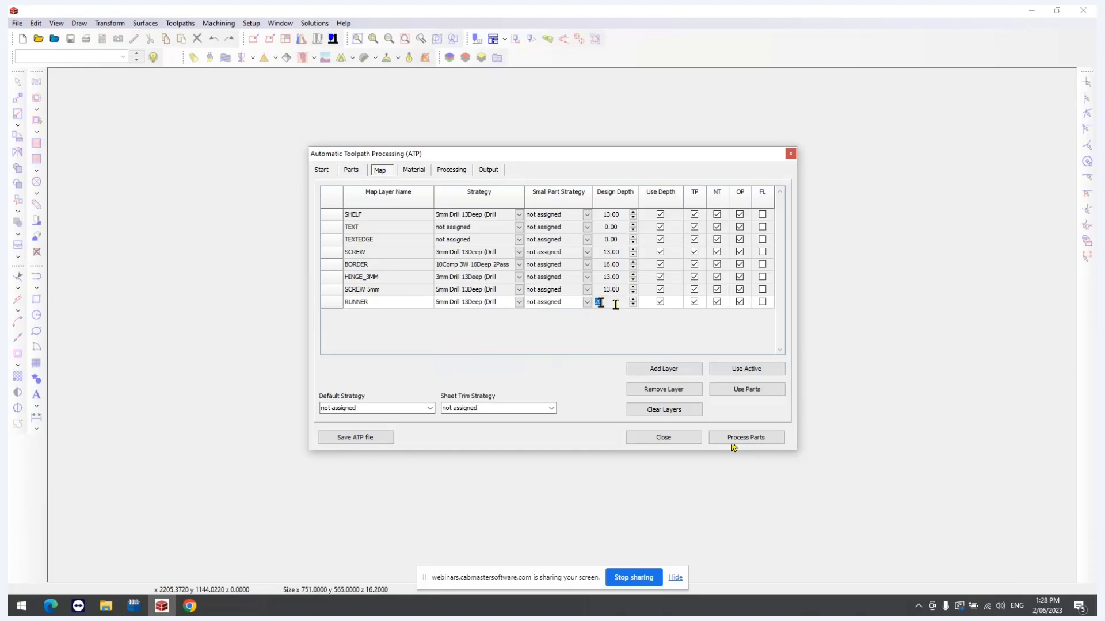
pyautogui.write('13')
pyautogui.click(373, 441)
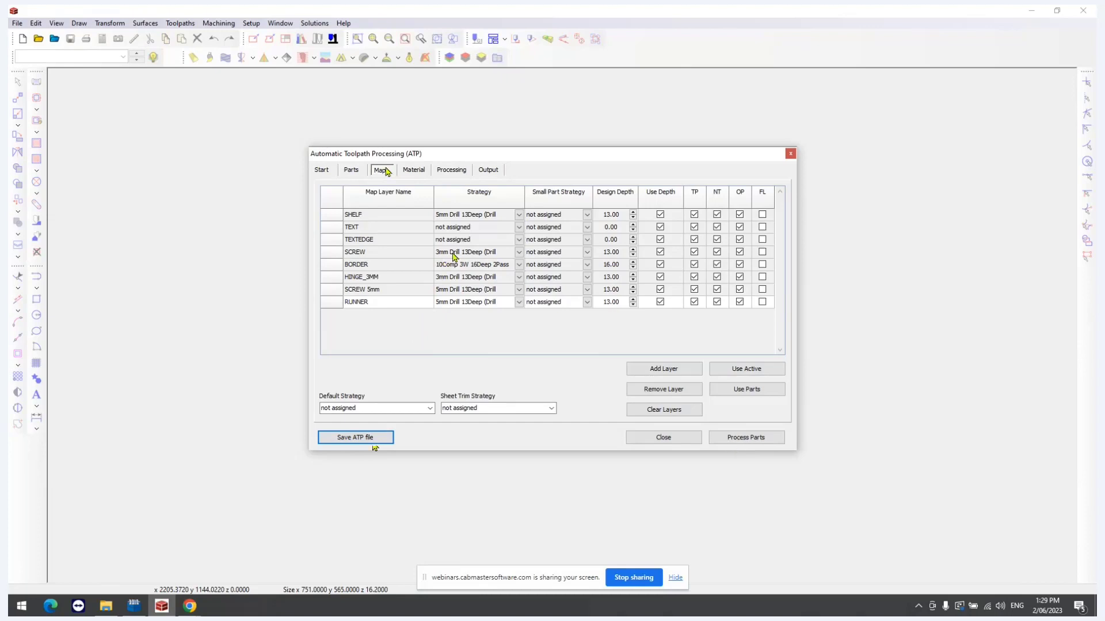
# - Map the SCREW layer to the 5mm Drill 13Deep (Drill Center) strategy and save the ATP file
pyautogui.click(519, 253)
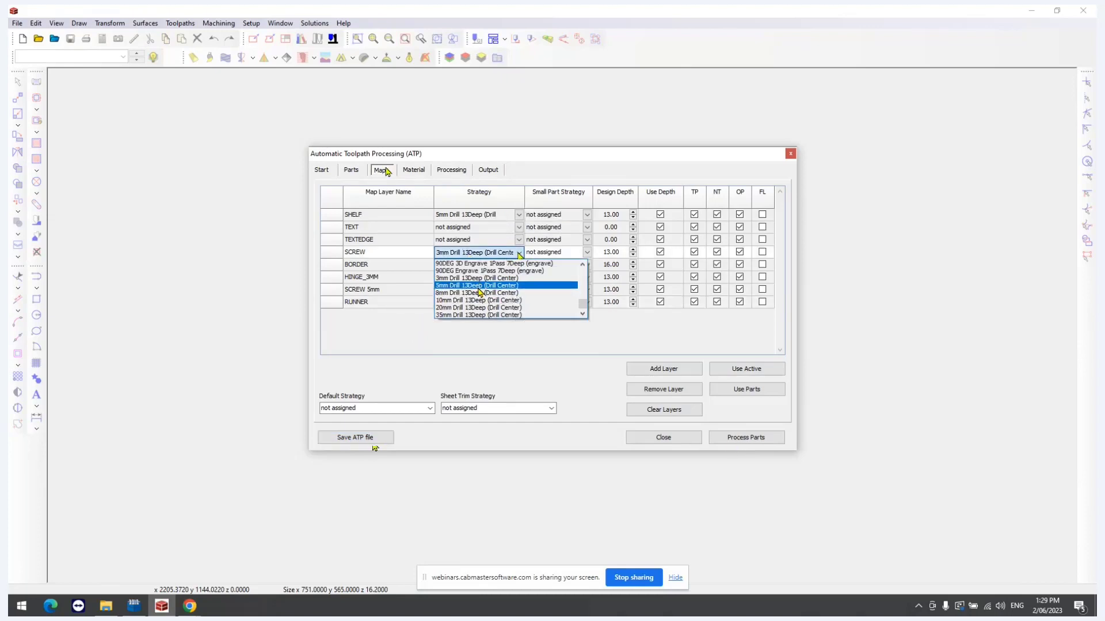
pyautogui.click(478, 286)
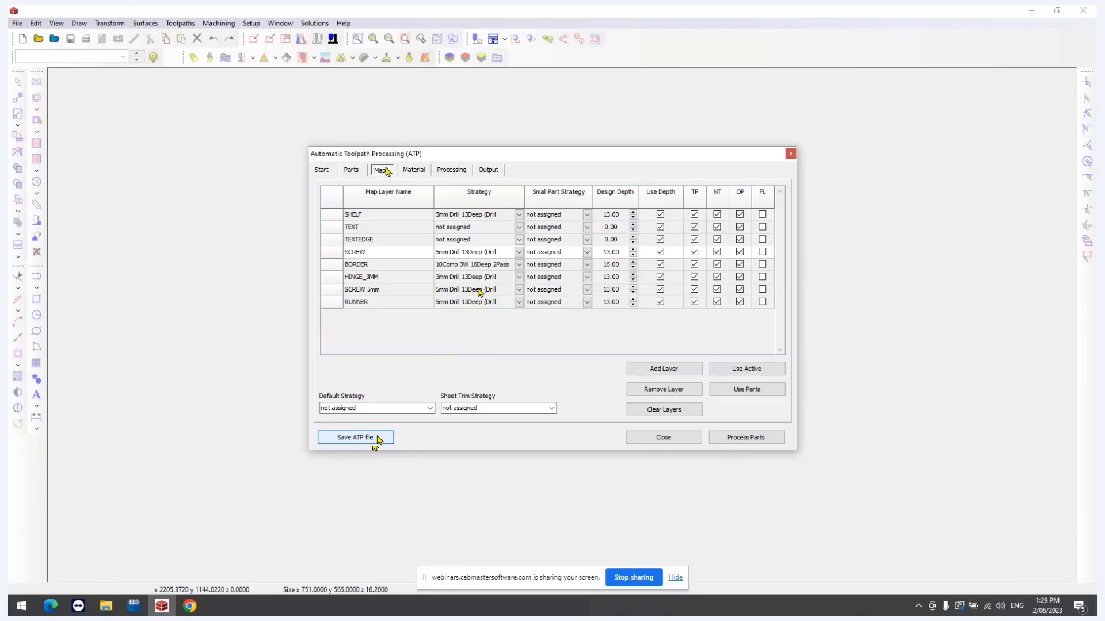
# - Process the loaded parts into a nest with Create output and Create label output turned off
pyautogui.click(351, 170)
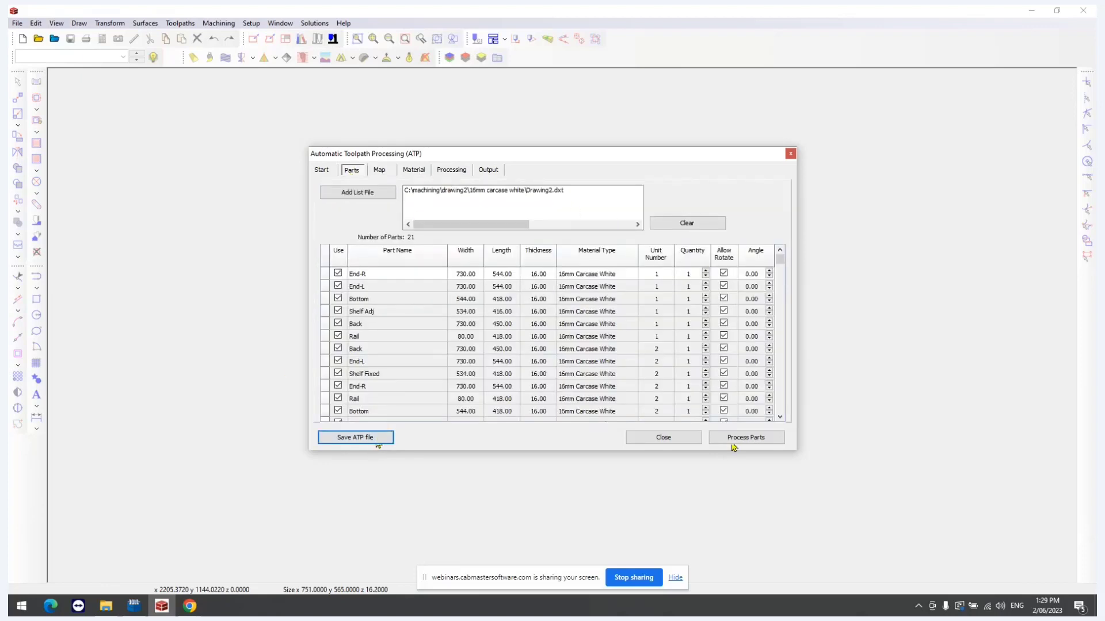
pyautogui.click(493, 172)
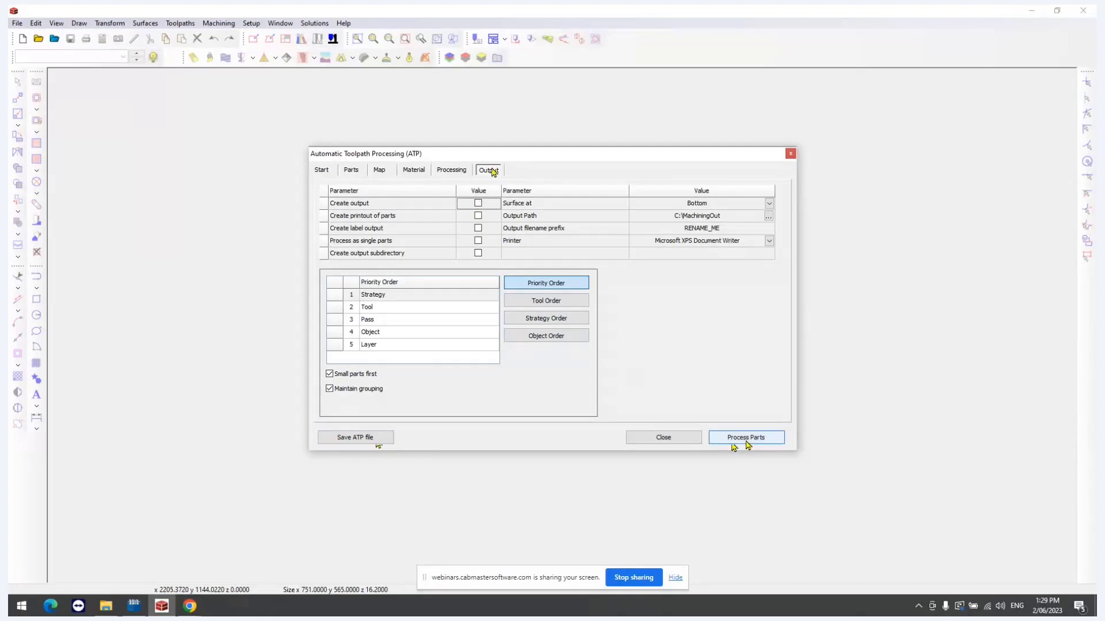
pyautogui.click(746, 439)
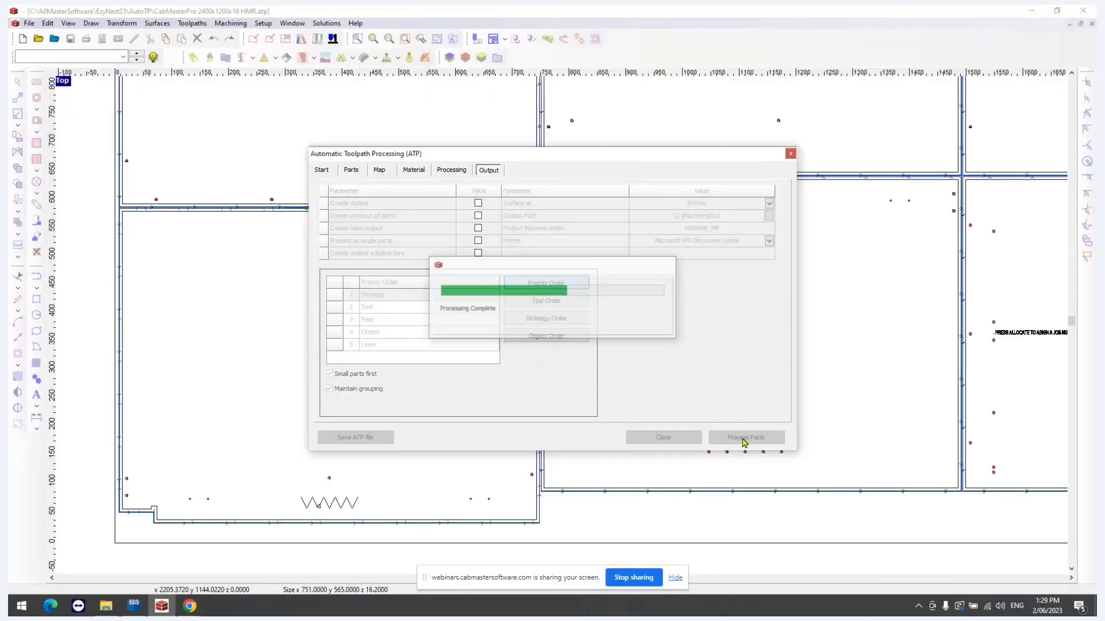
# - Examine the drill holes on the notched end panel of the nested sheet for assigned toolpaths
pyautogui.scroll(-1, 638, 400)
pyautogui.scroll(3, 285, 491)
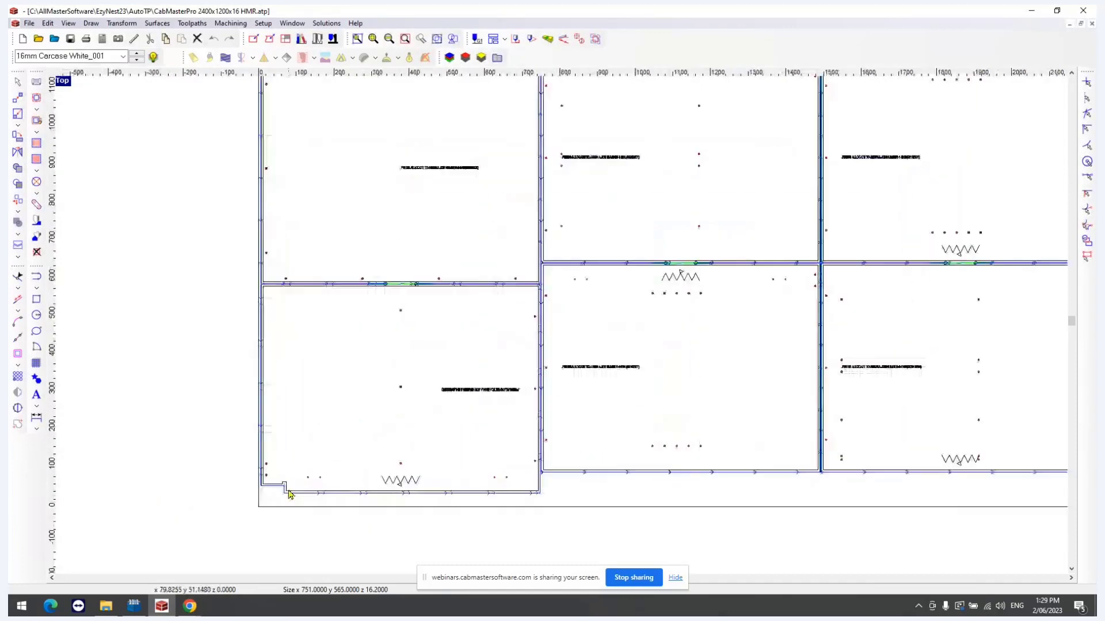
pyautogui.scroll(5, 282, 495)
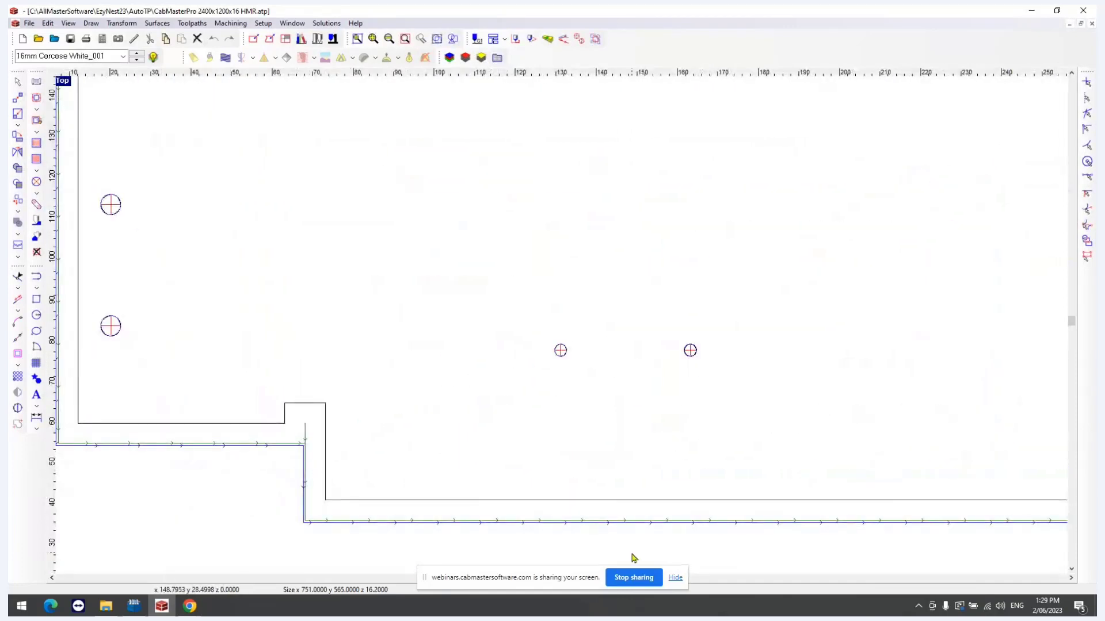
pyautogui.scroll(-5, 320, 511)
pyautogui.scroll(5, 311, 501)
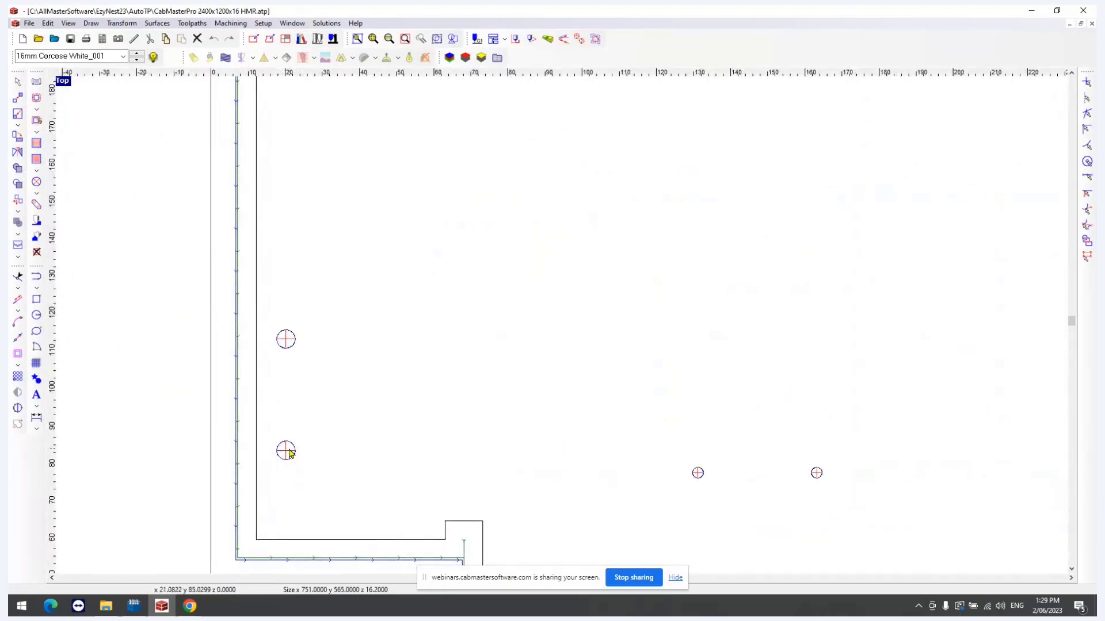
pyautogui.scroll(-4, 288, 454)
pyautogui.scroll(-3, 358, 412)
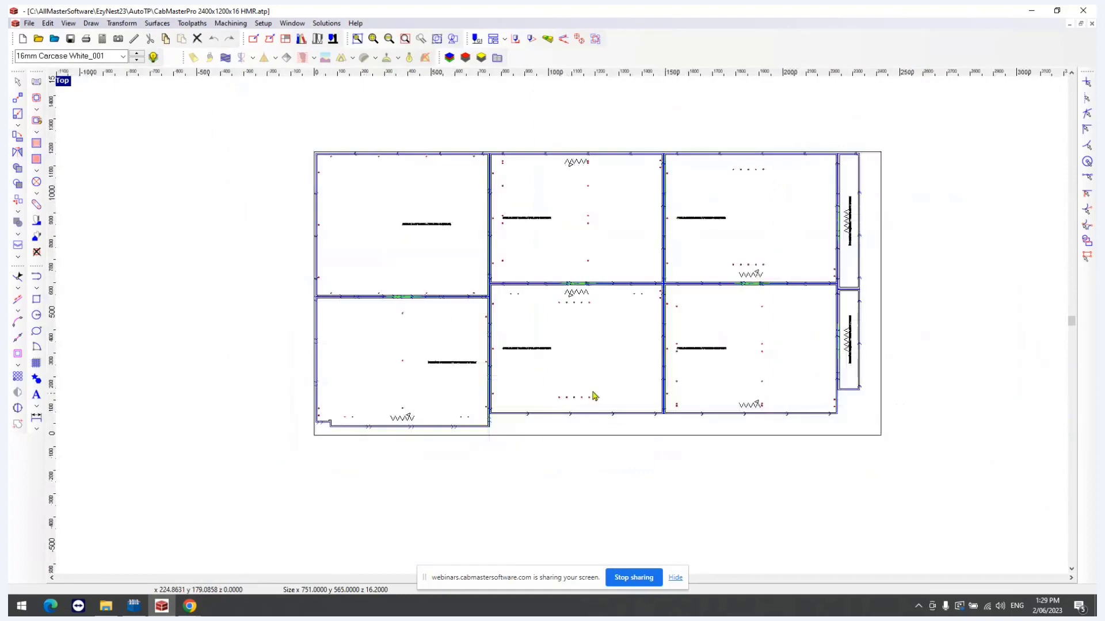
# - Check the tool and depth of a runner hole's drill toolpath on a nested end panel, leaving the toolpath unedited
pyautogui.scroll(6, 693, 385)
pyautogui.scroll(2, 629, 440)
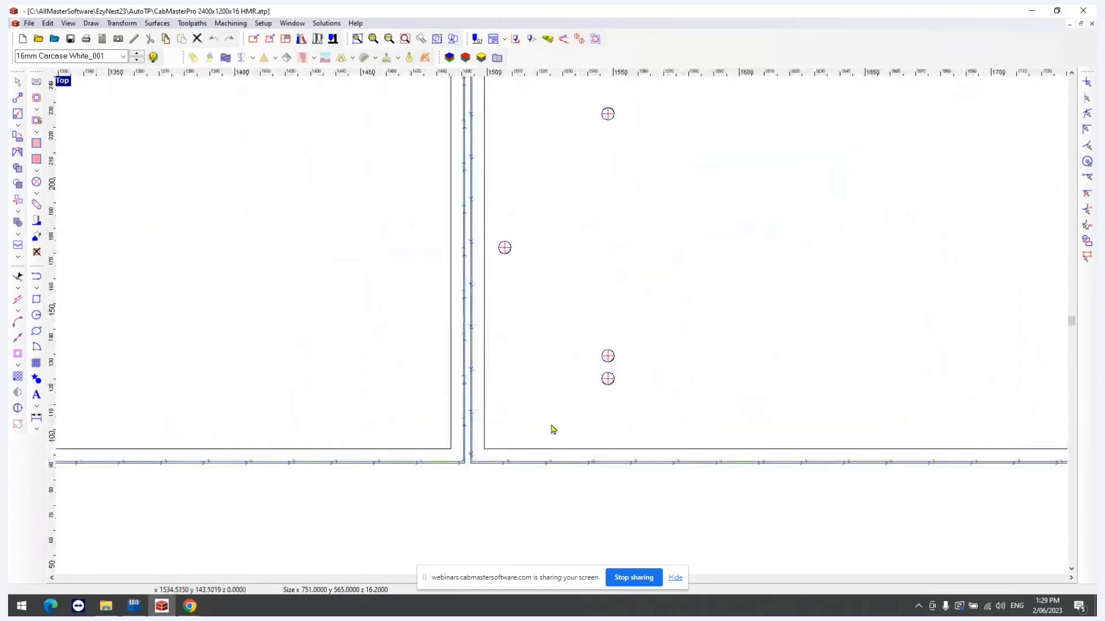
pyautogui.click(606, 357)
pyautogui.rightClick(606, 357)
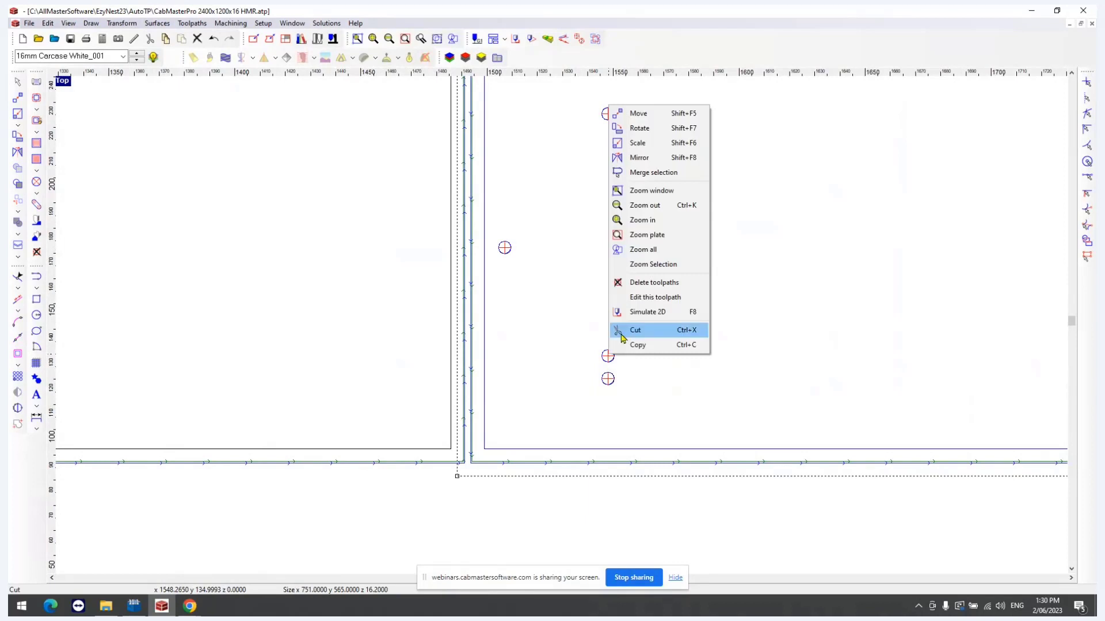
pyautogui.click(646, 300)
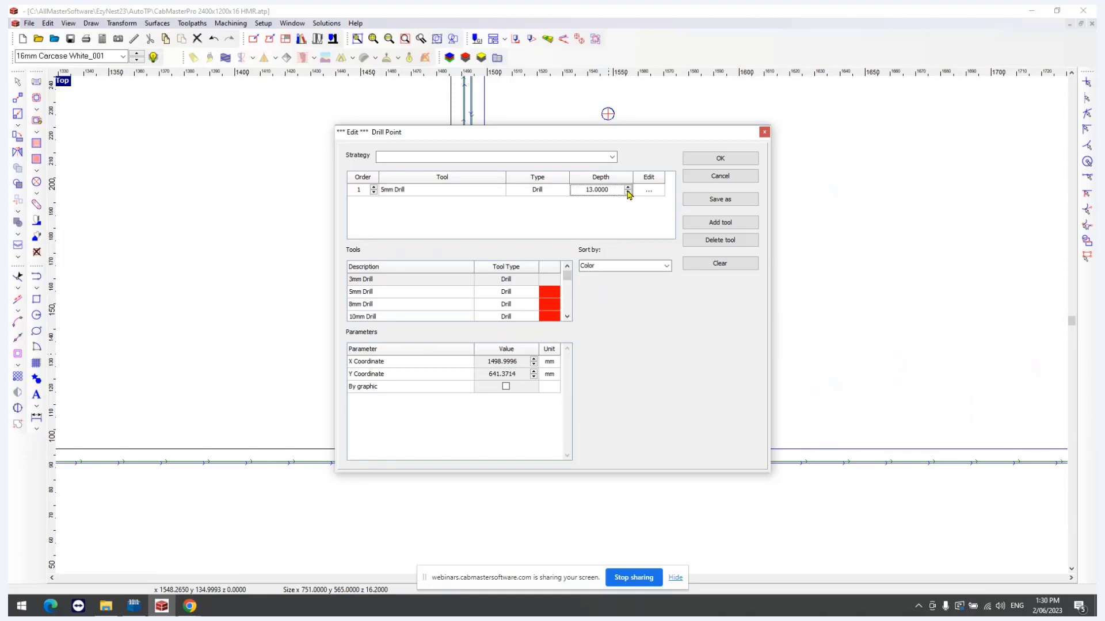
pyautogui.click(764, 132)
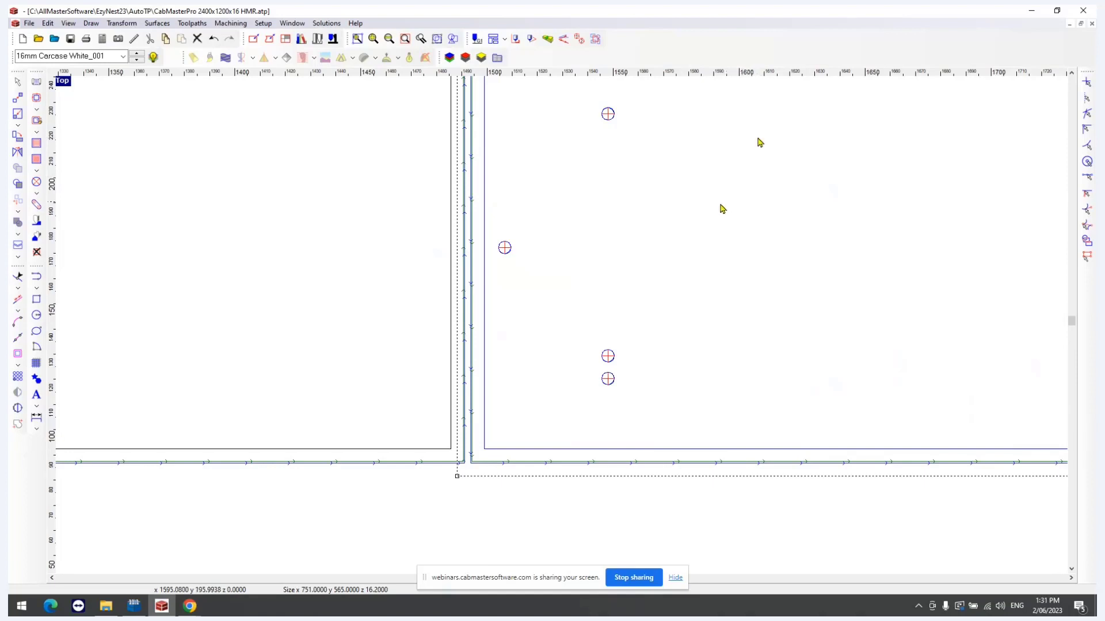
pyautogui.scroll(-5, 665, 225)
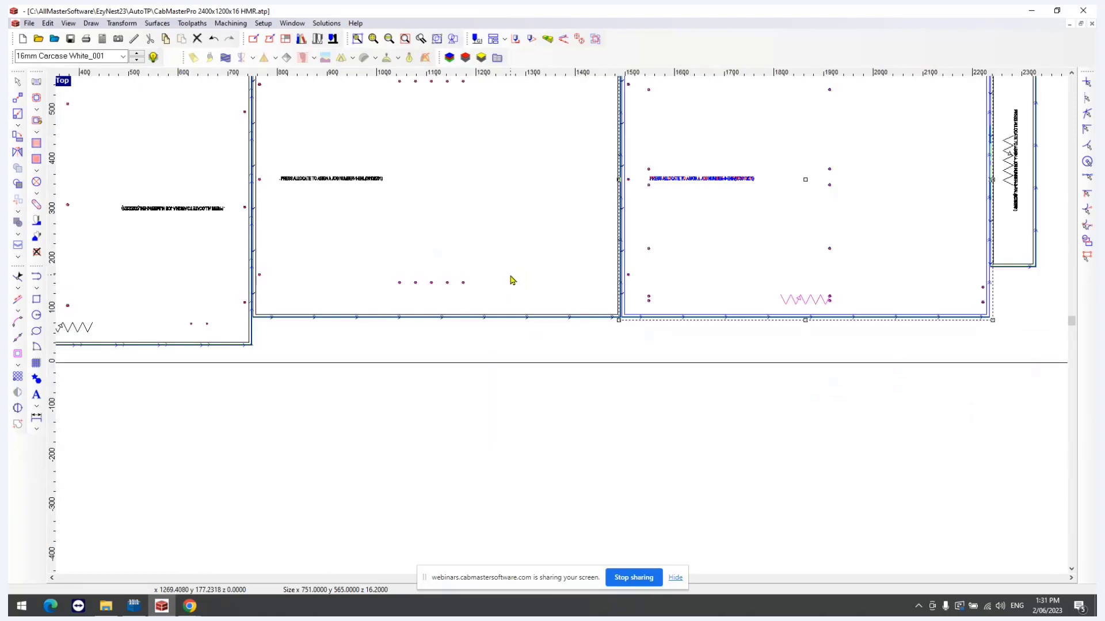
# - Reopen Automatic Toolpath Processing and review the output options and the layer strategy mapping
pyautogui.click(493, 40)
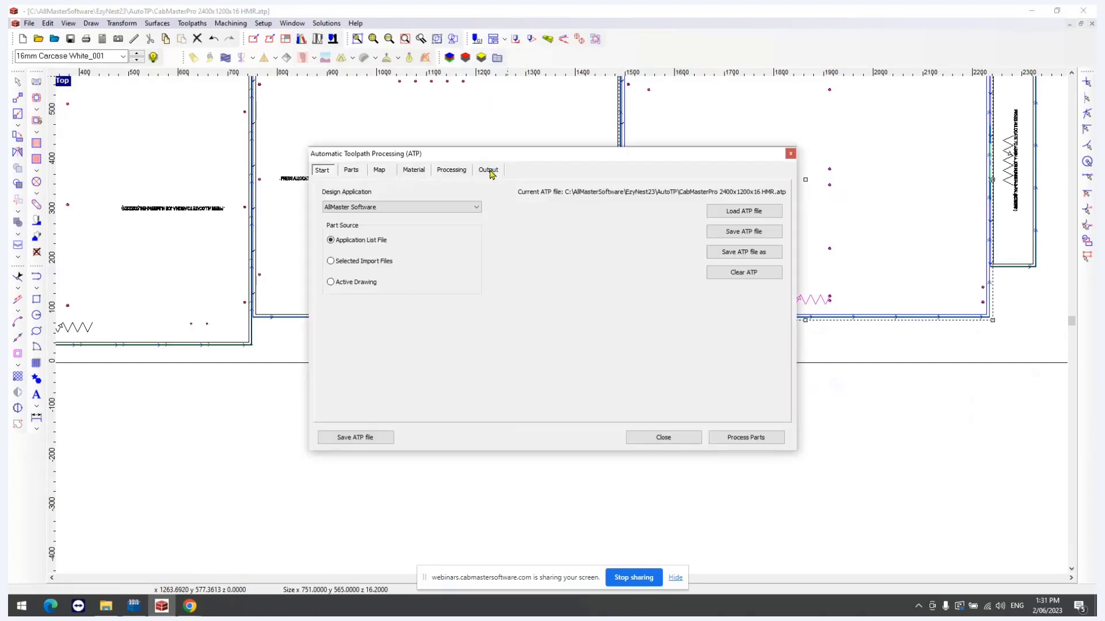
pyautogui.click(488, 171)
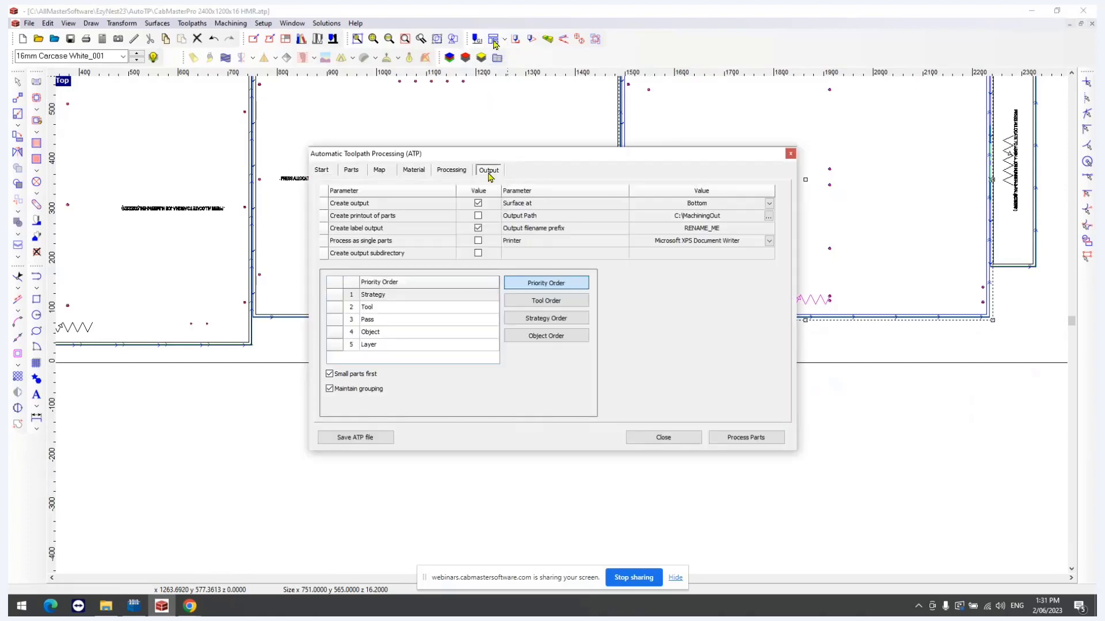
pyautogui.click(380, 171)
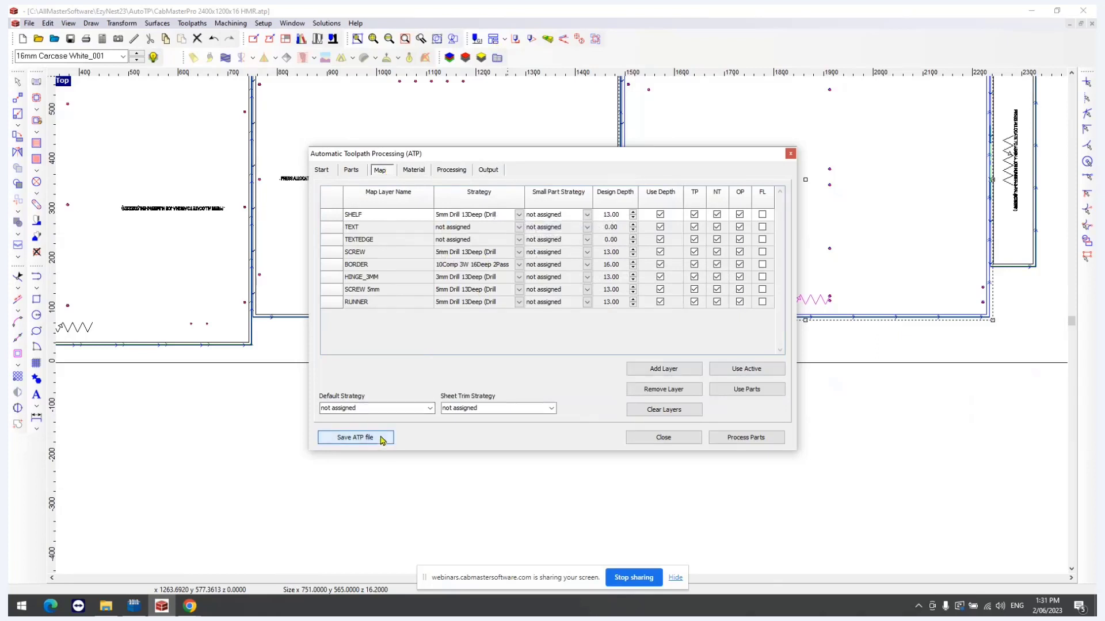
# - Set the output filename prefix to nestingWebinar and process the parts with Create output and Create label output on
pyautogui.click(486, 171)
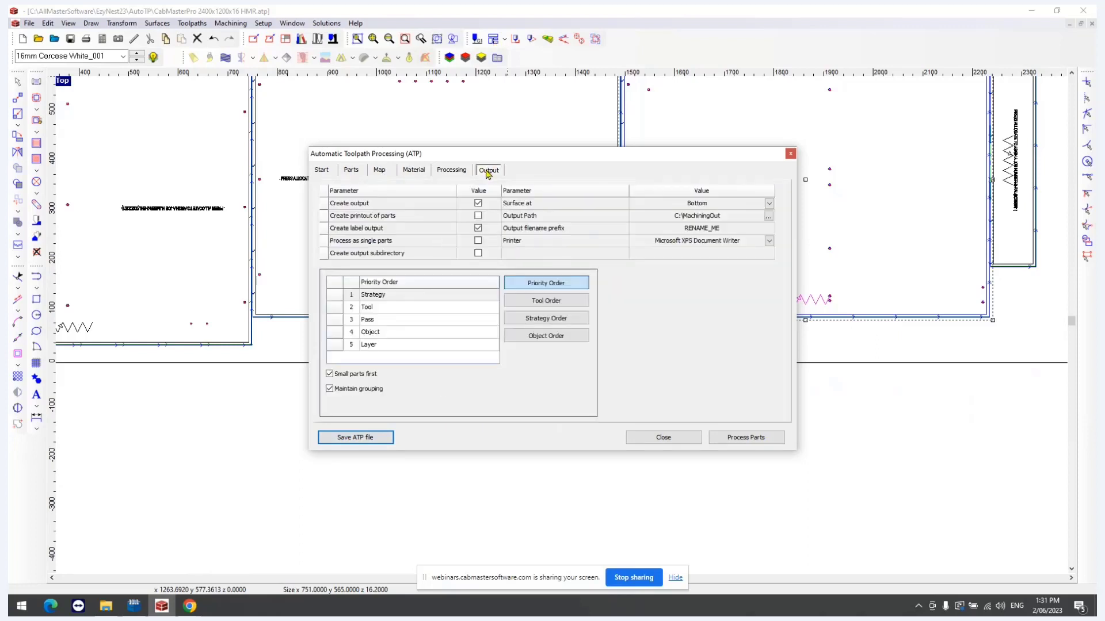
pyautogui.click(726, 227)
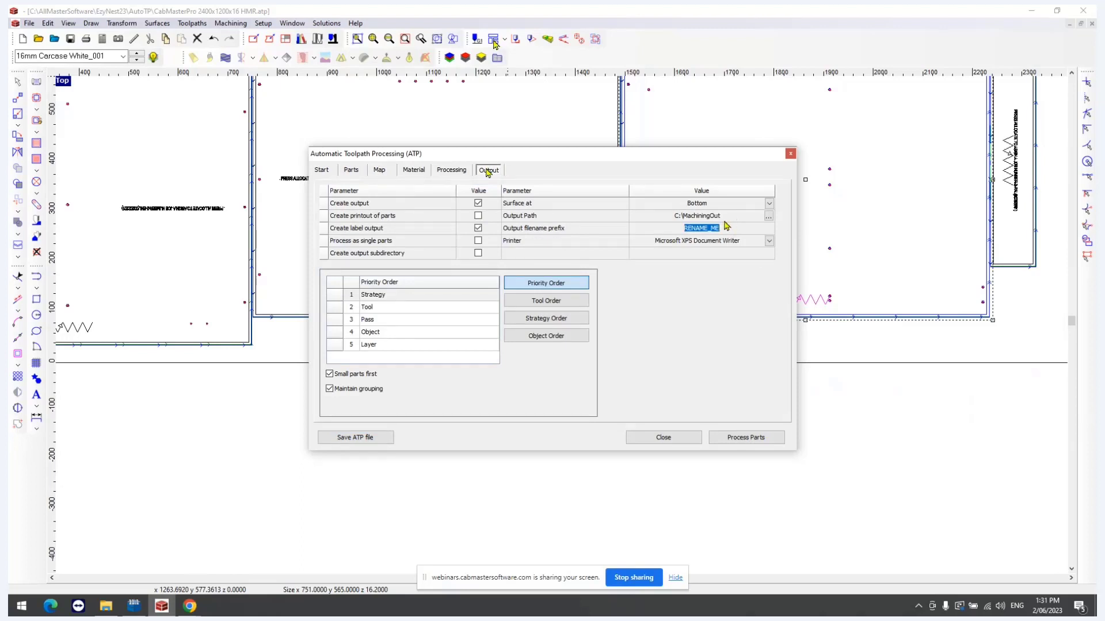
pyautogui.write('nestingWebinar')
pyautogui.click(744, 438)
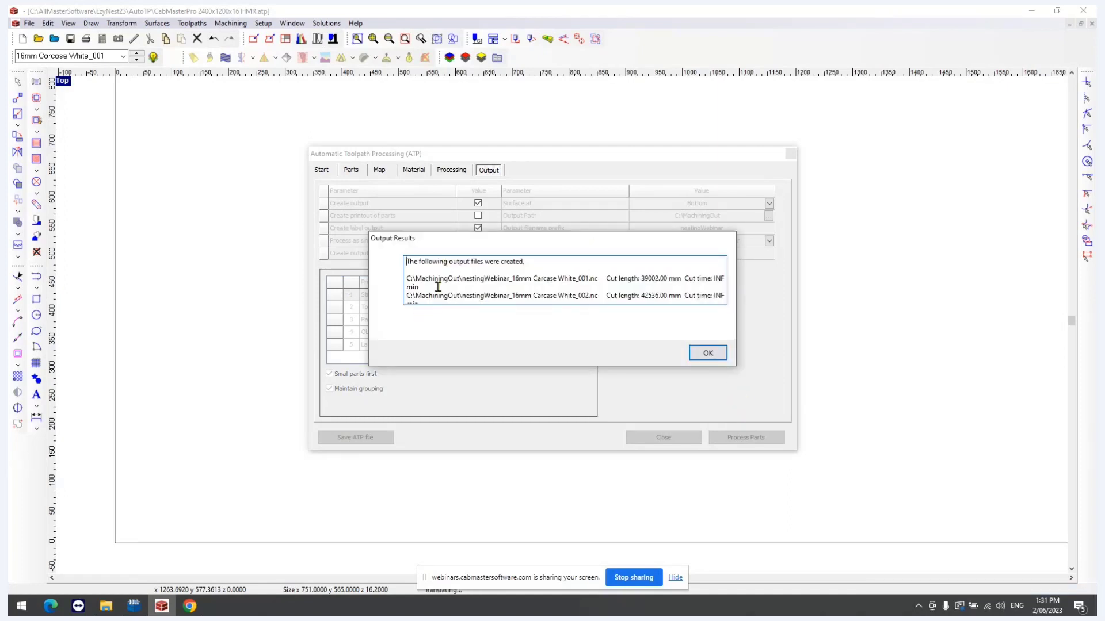
pyautogui.click(707, 353)
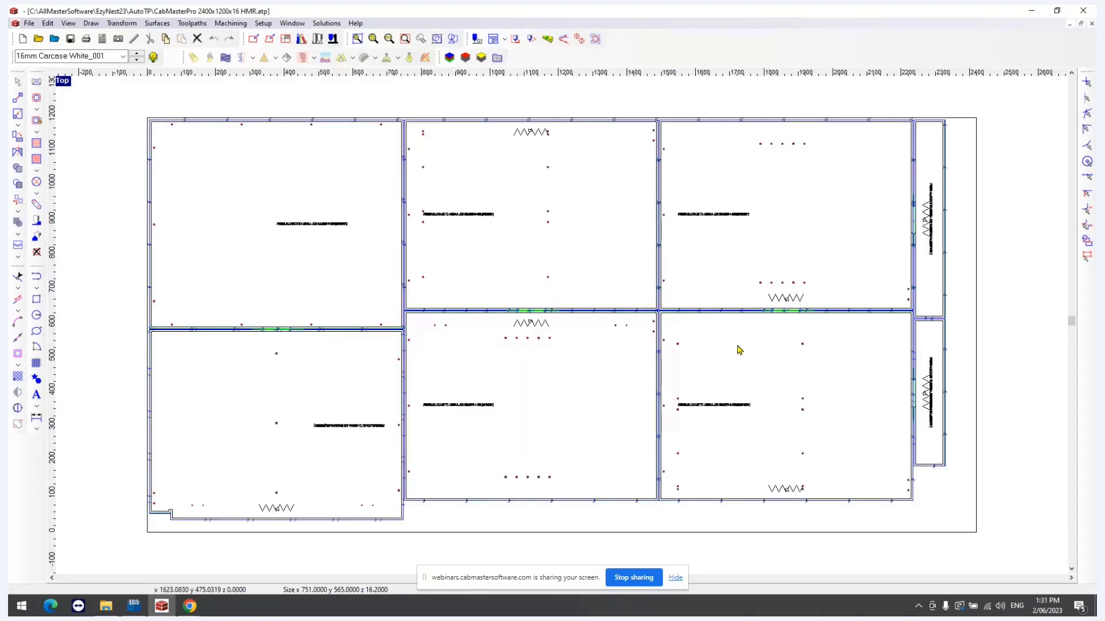
# - Switch to File Explorer and review the nestingWebinar files generated in the MachiningOut folder
pyautogui.click(104, 606)
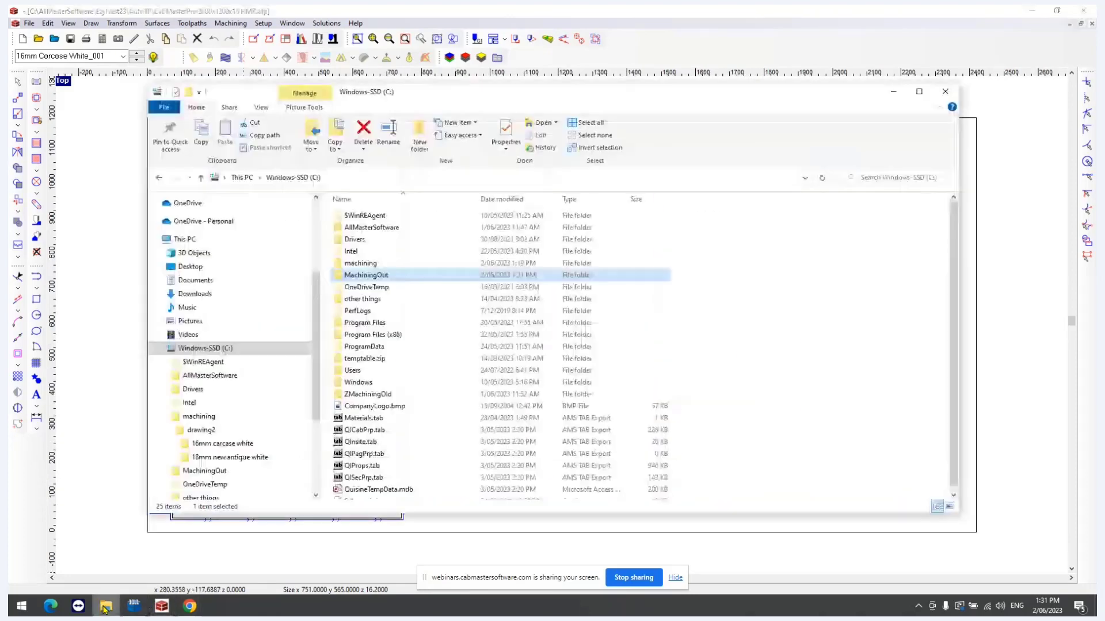
pyautogui.doubleClick(371, 276)
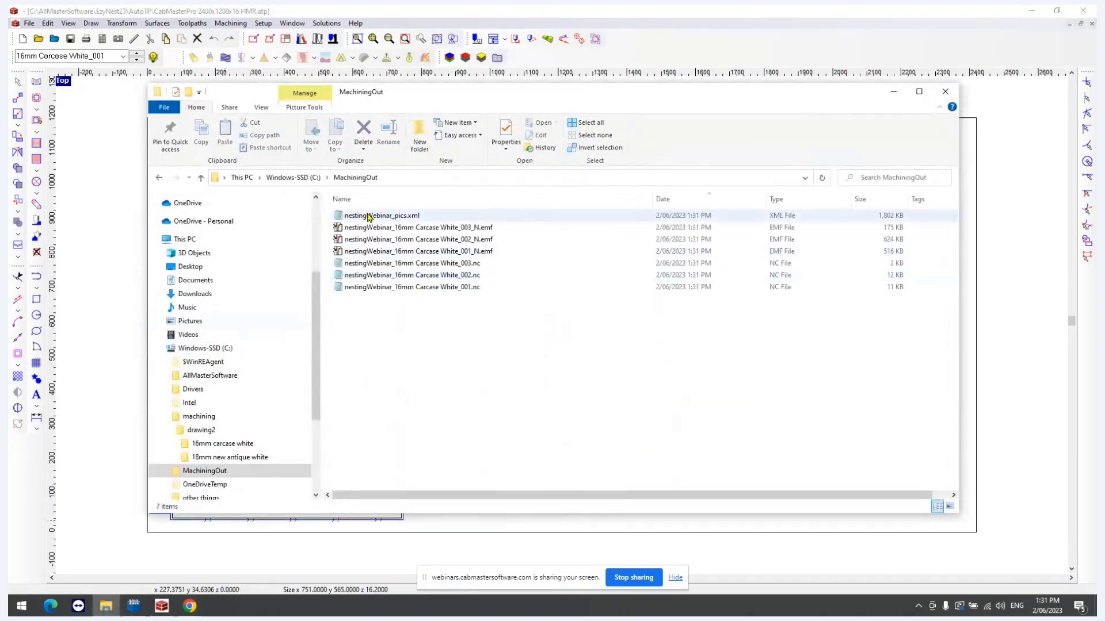
pyautogui.click(370, 217)
pyautogui.keyDown('shift'); pyautogui.click(375, 288); pyautogui.keyUp('shift')
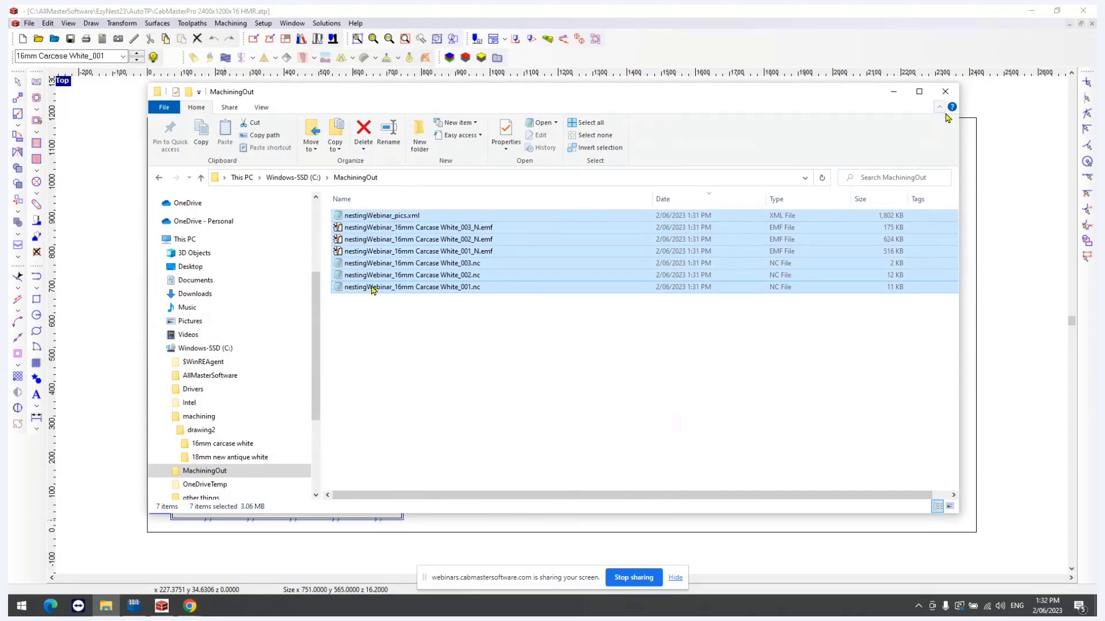
pyautogui.click(893, 93)
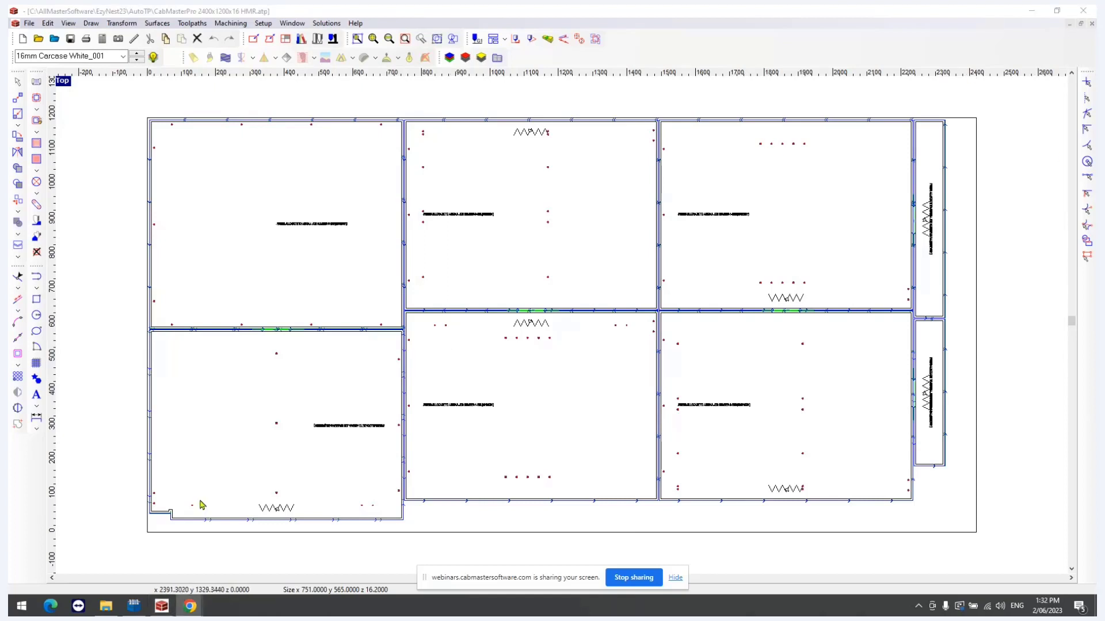
# - Switch to CabMaster and enable the LED Strip Rebate custom routing on the back of drawer cabinet 3
pyautogui.click(133, 608)
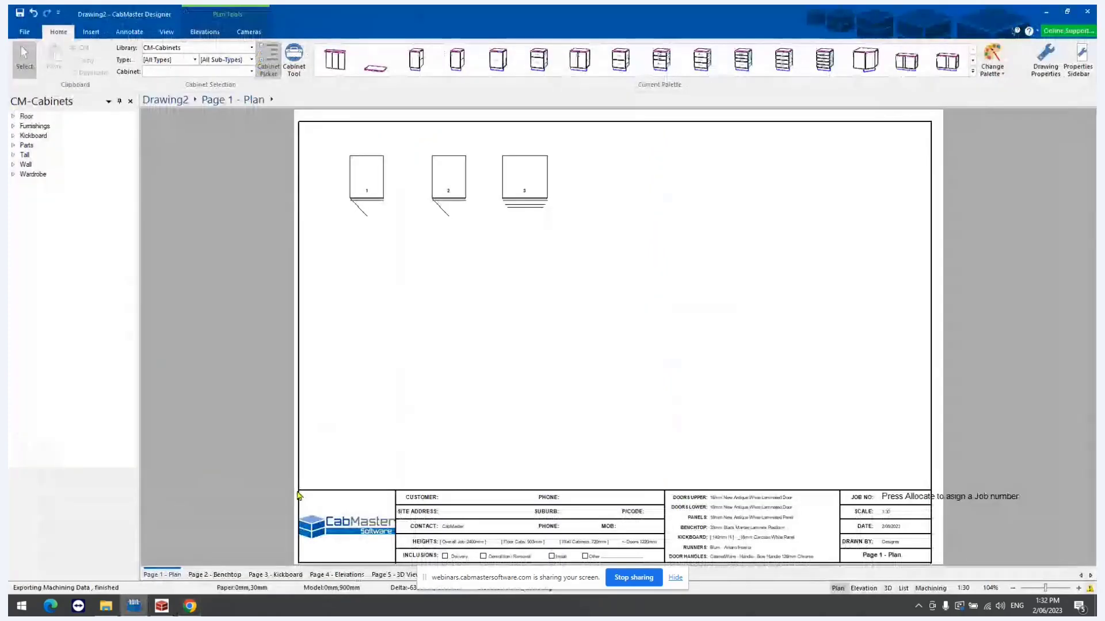
pyautogui.doubleClick(538, 185)
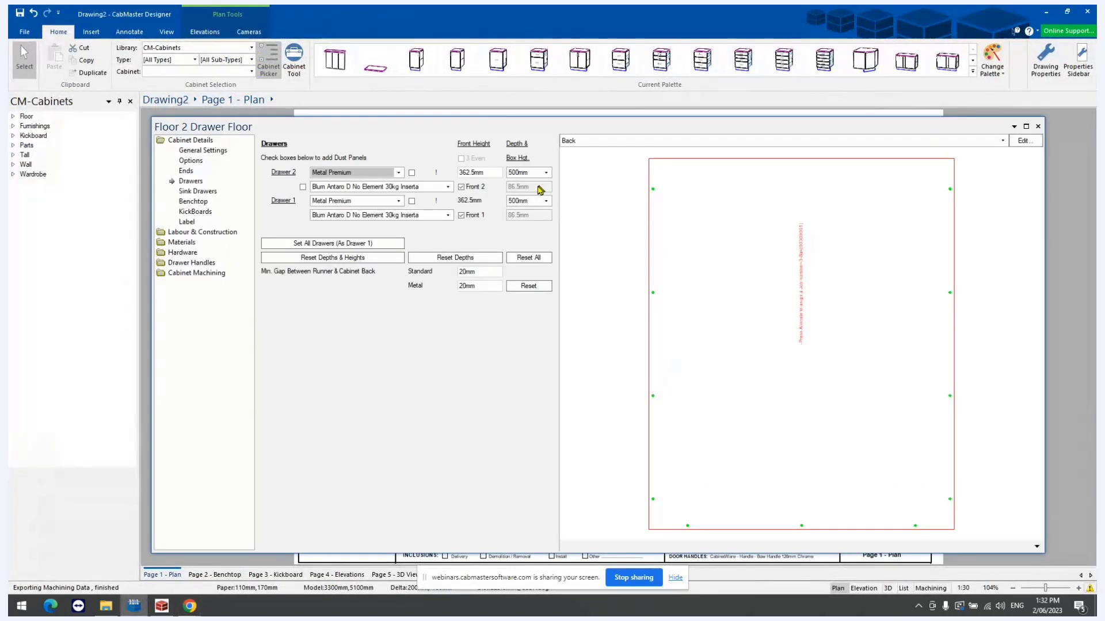
pyautogui.click(220, 274)
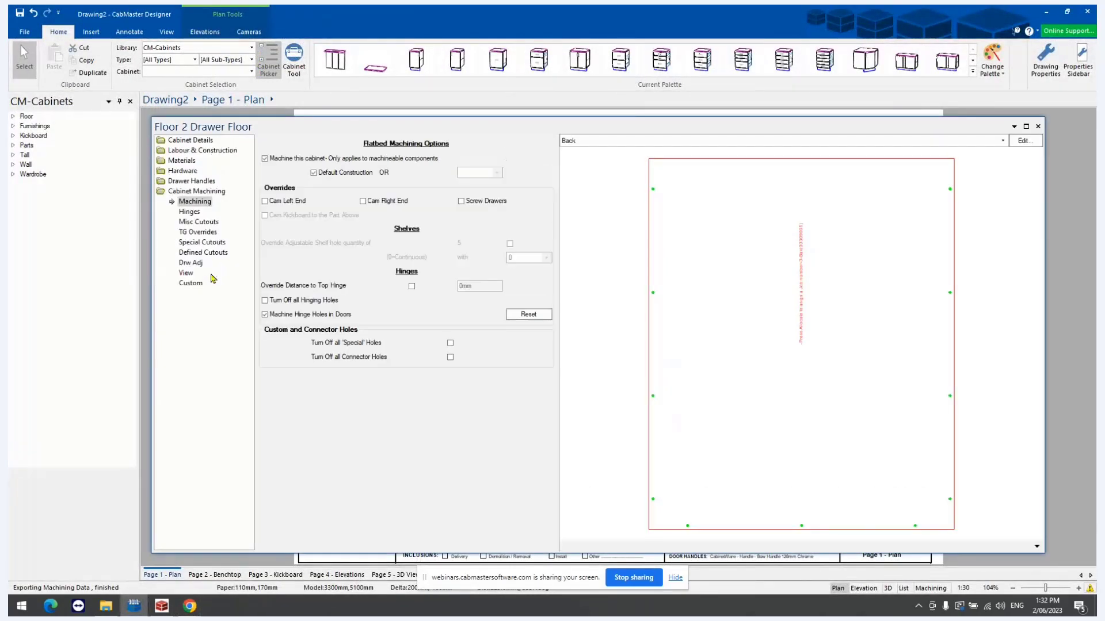
pyautogui.click(191, 283)
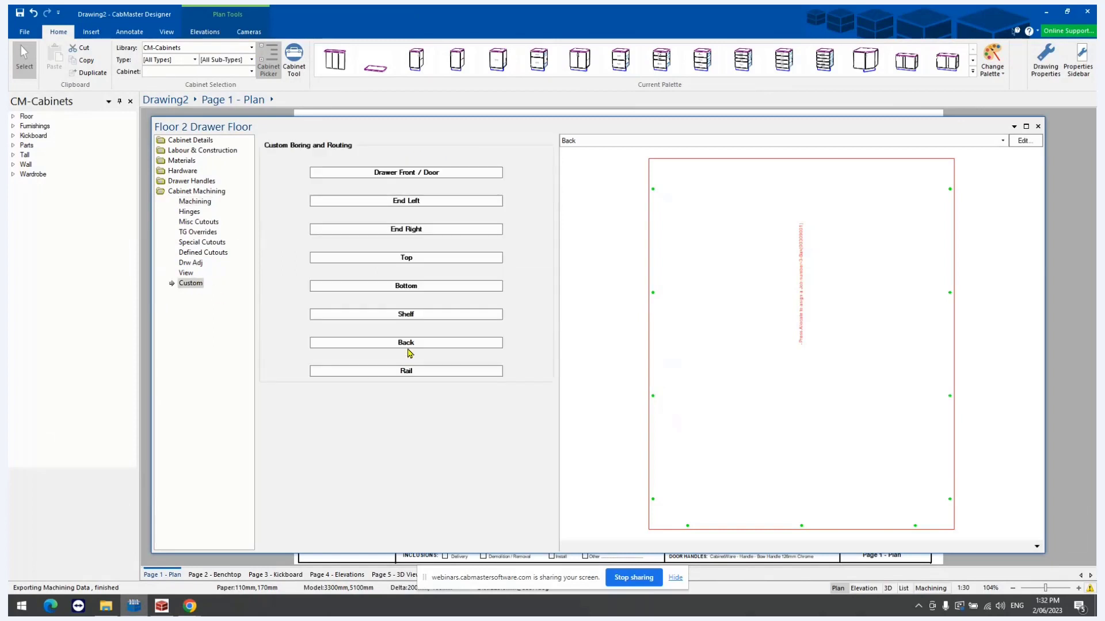
pyautogui.click(406, 344)
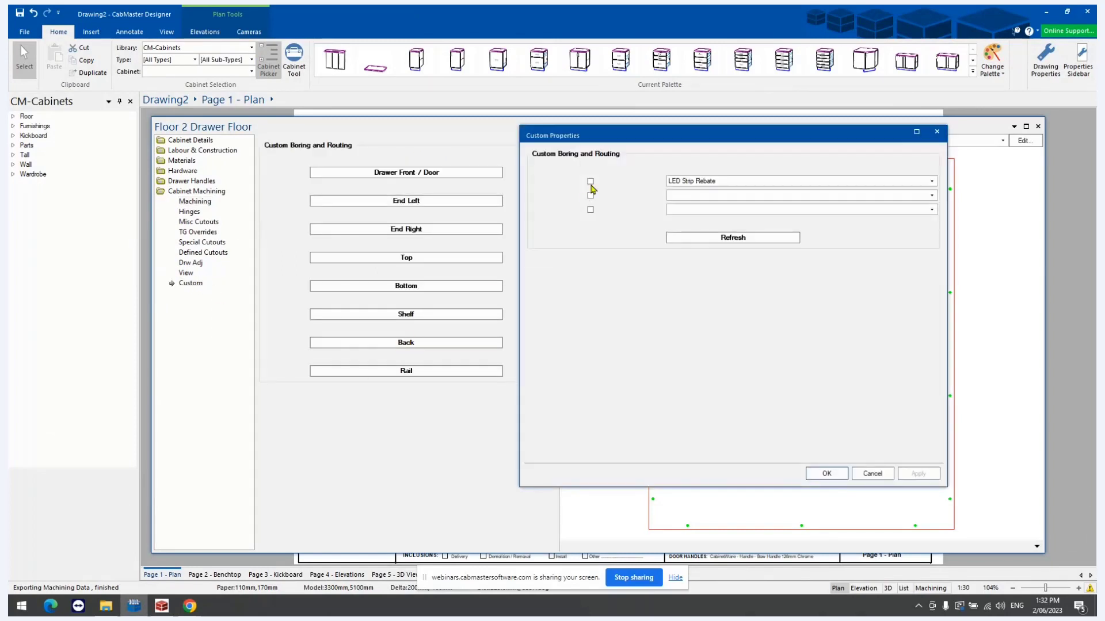
pyautogui.click(590, 182)
pyautogui.click(919, 474)
pyautogui.click(824, 473)
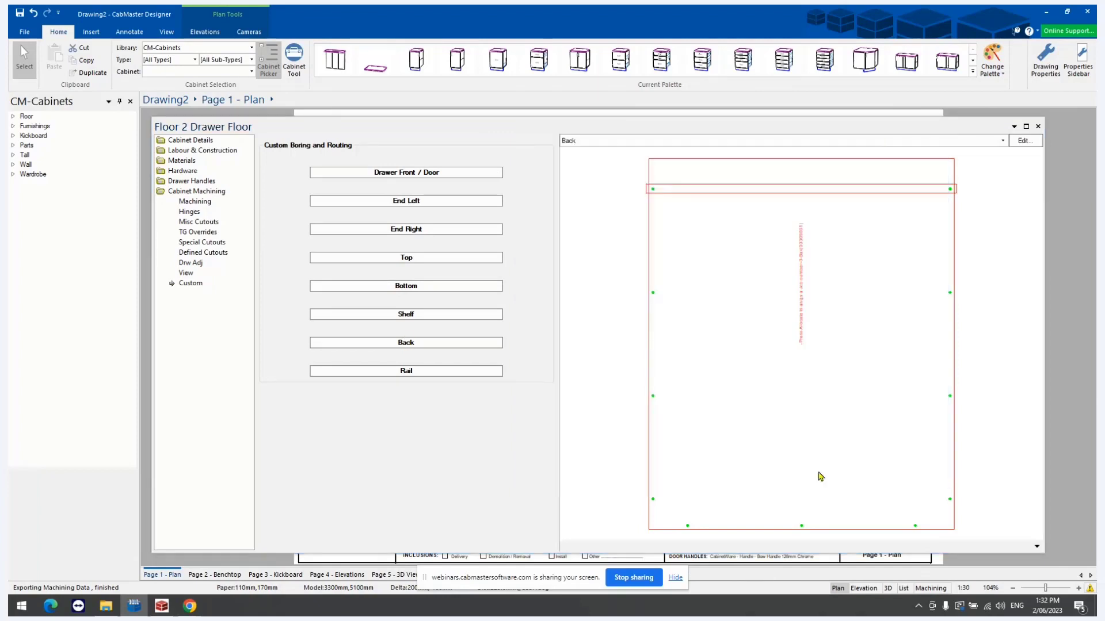
# - Examine how the LED strip rebate overhangs the edge of the back and its offset from the panel corner
pyautogui.scroll(3, 730, 253)
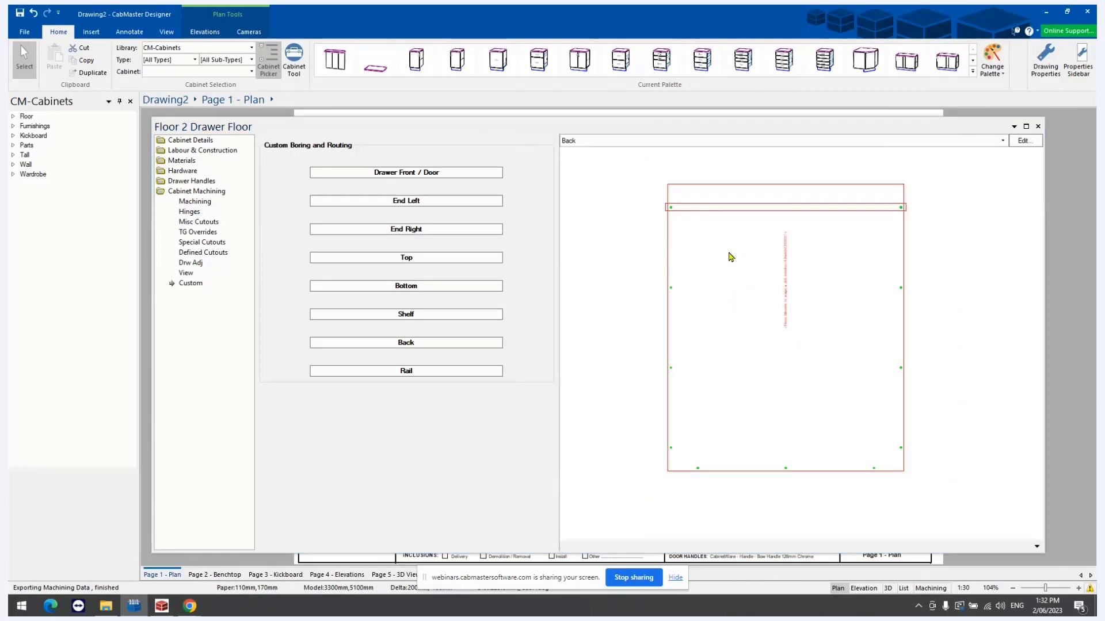
pyautogui.scroll(2, 691, 239)
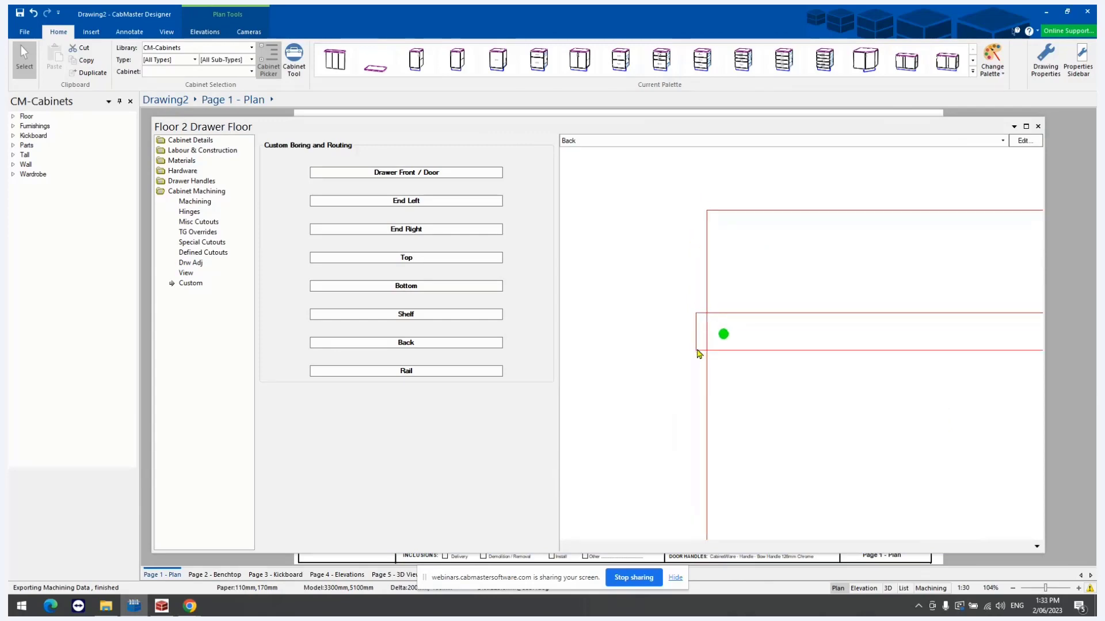
pyautogui.click(697, 344)
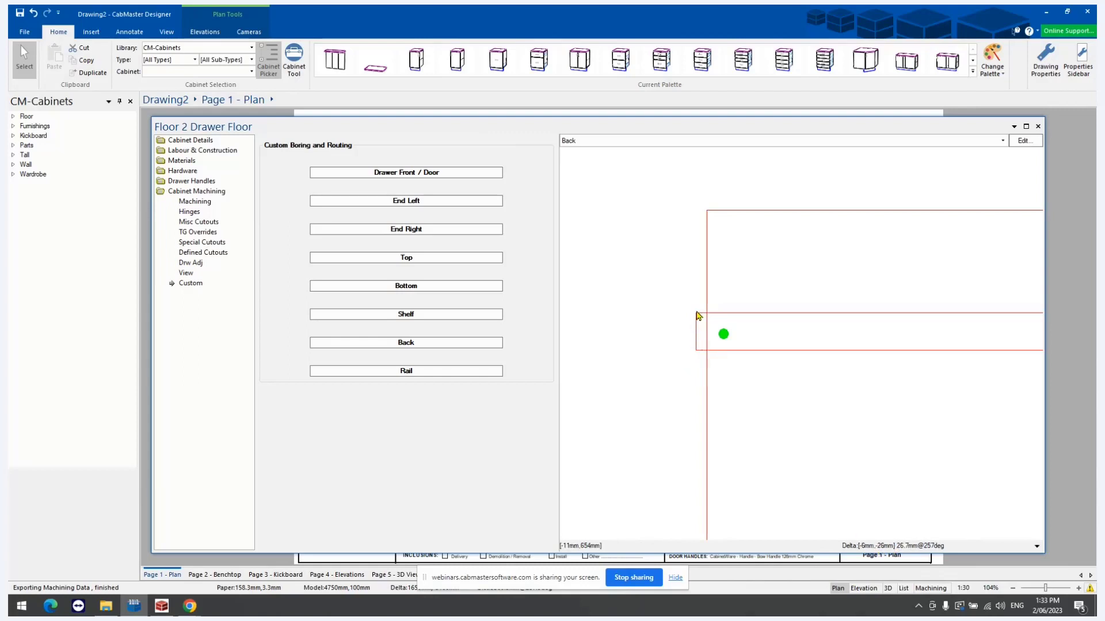
pyautogui.click(697, 314)
pyautogui.click(707, 212)
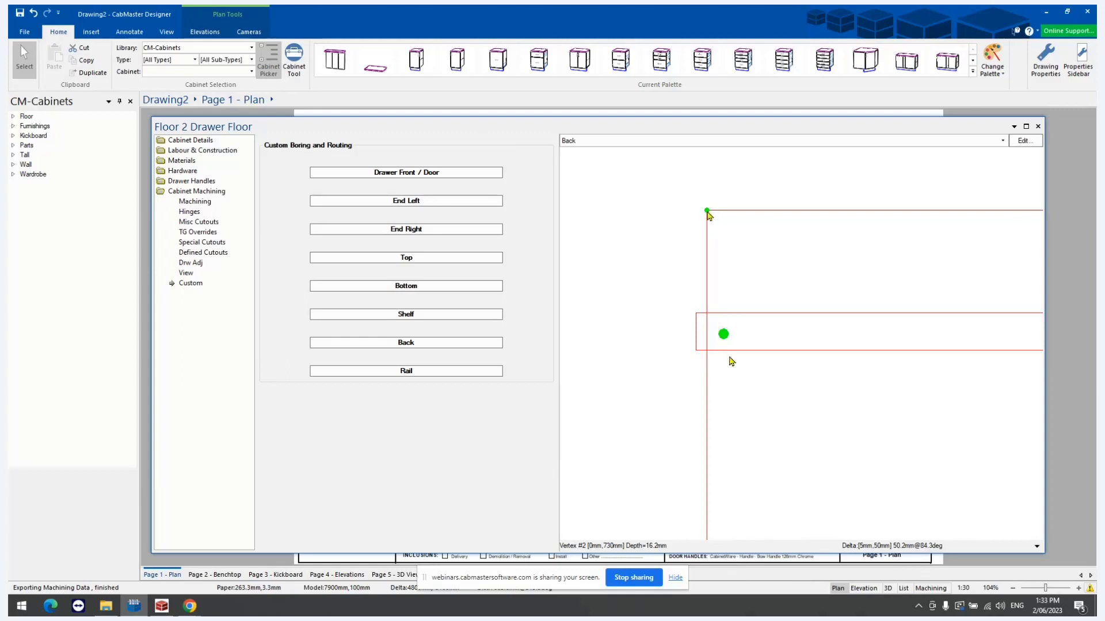
pyautogui.click(1037, 126)
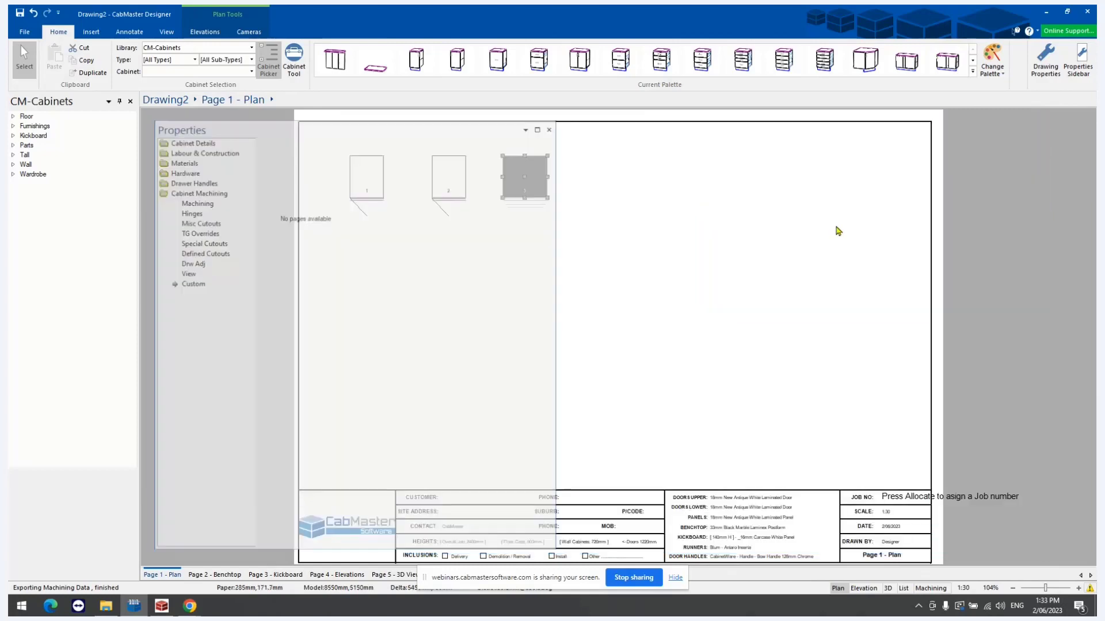
# - Re-export the drawing's machining data, overwriting all existing DXF files
pyautogui.click(705, 284)
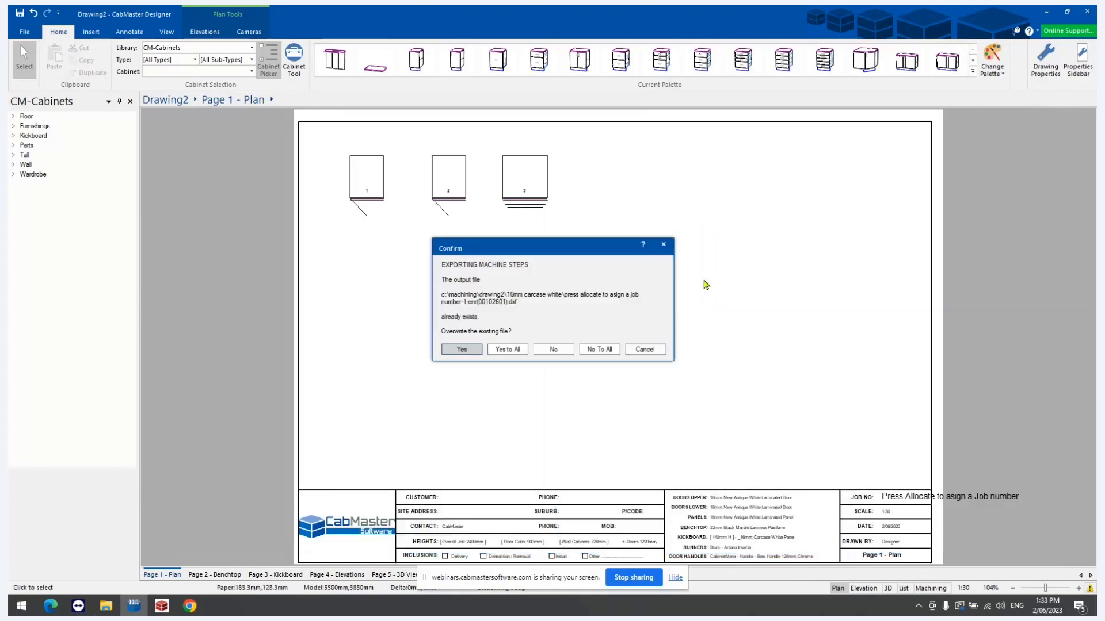
pyautogui.click(507, 350)
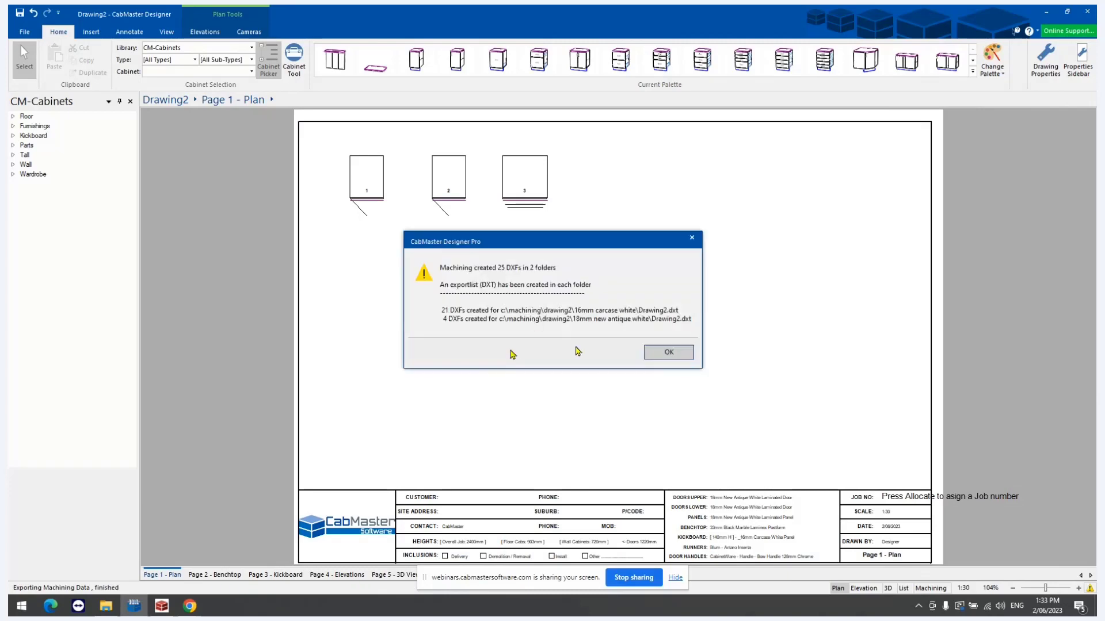
pyautogui.click(680, 352)
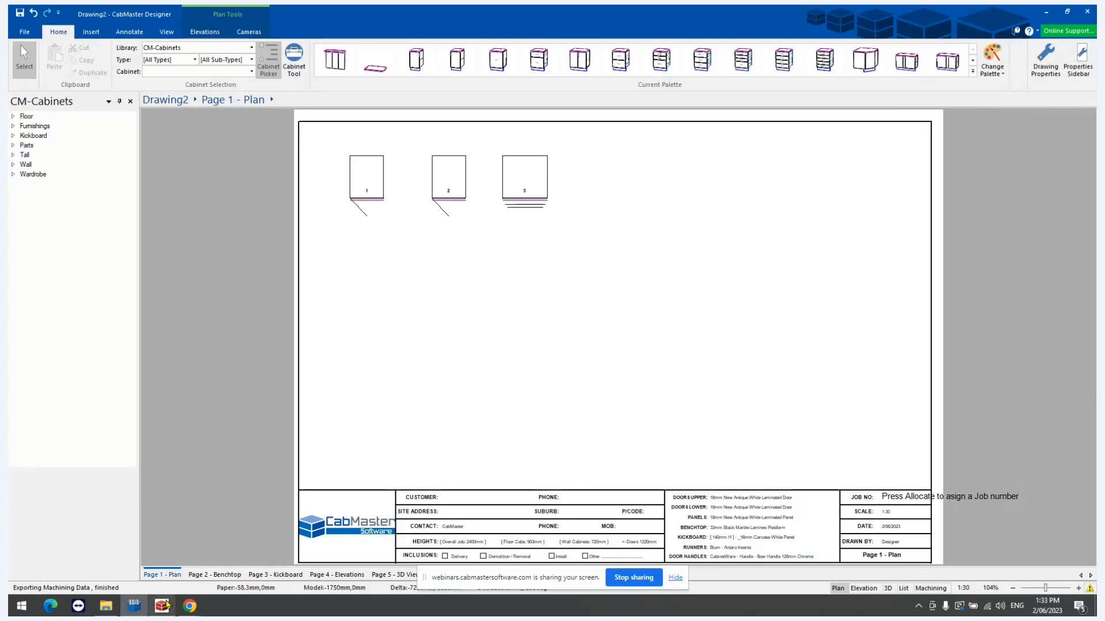
# - Switch to EzyNest and close both open nest drawings without saving them
pyautogui.click(163, 606)
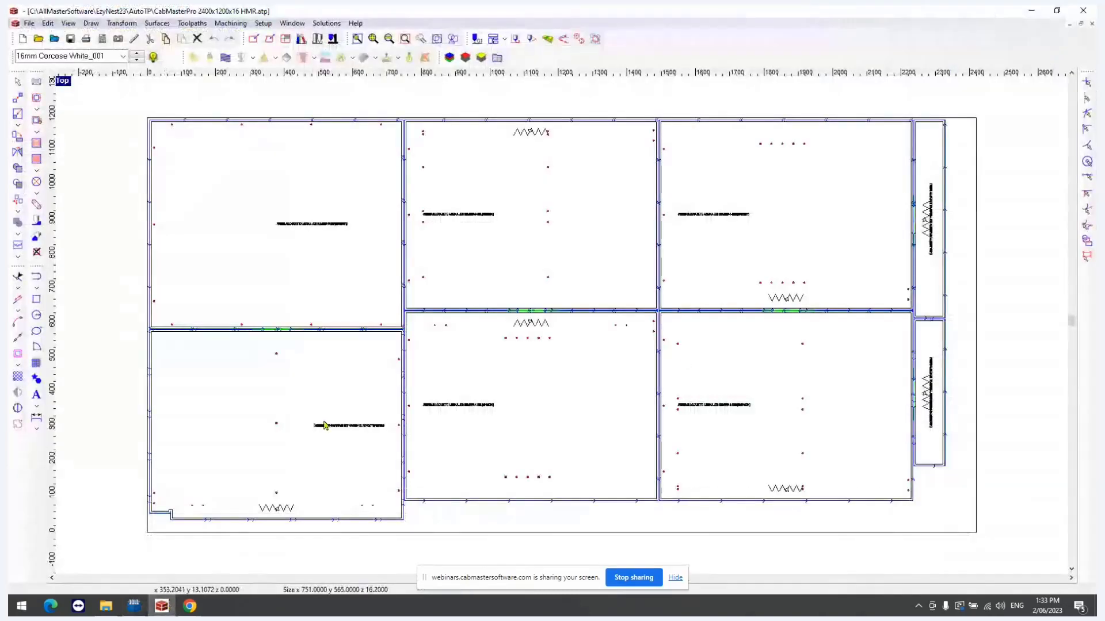
pyautogui.click(1091, 24)
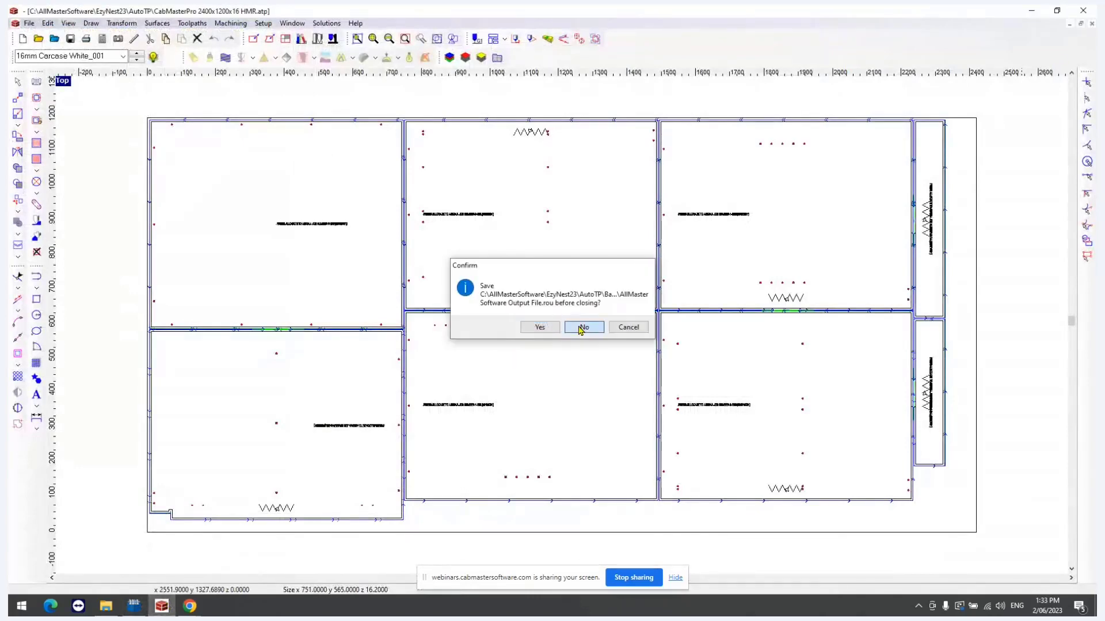
pyautogui.click(582, 327)
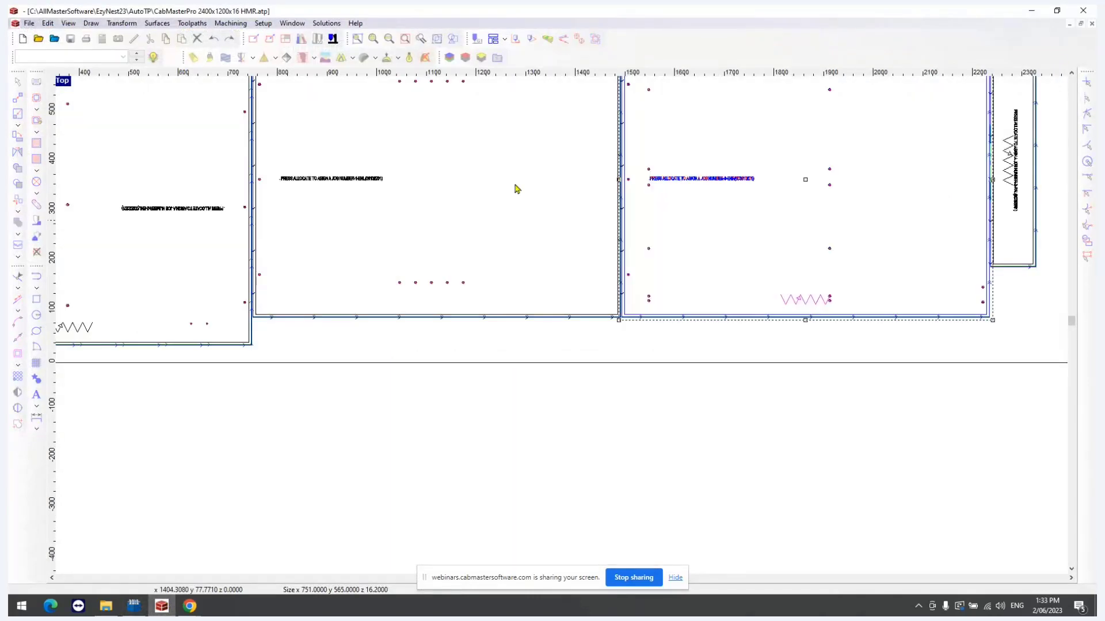
pyautogui.click(1091, 23)
pyautogui.click(586, 328)
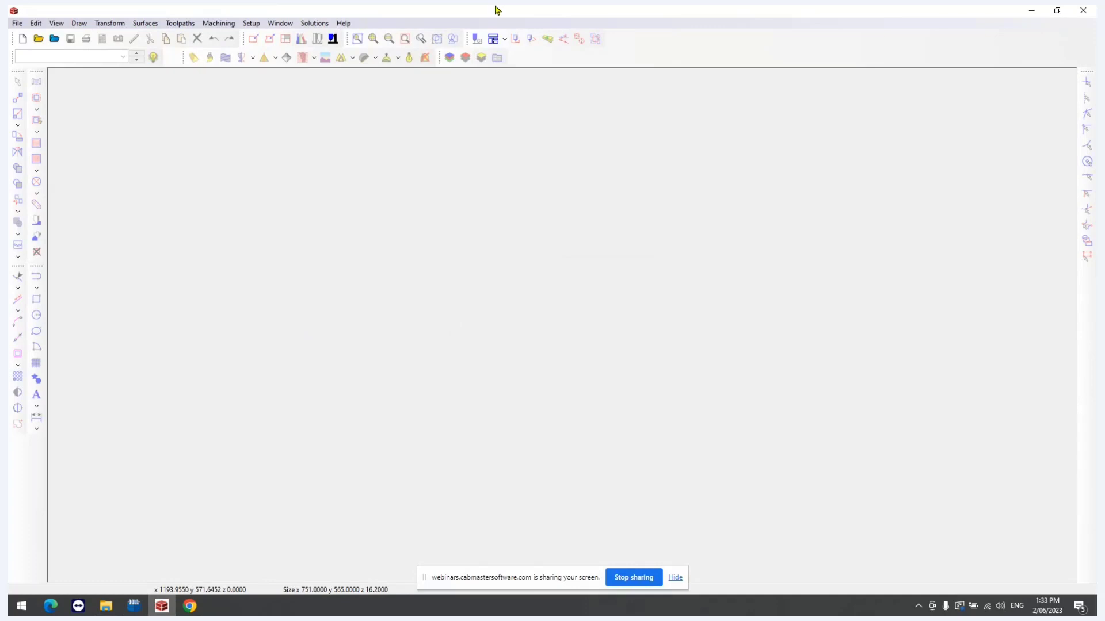
# - Clear the Automatic Toolpath Processing parts list and load Drawing2.dxt from the 16mm carcase white folder
pyautogui.click(494, 43)
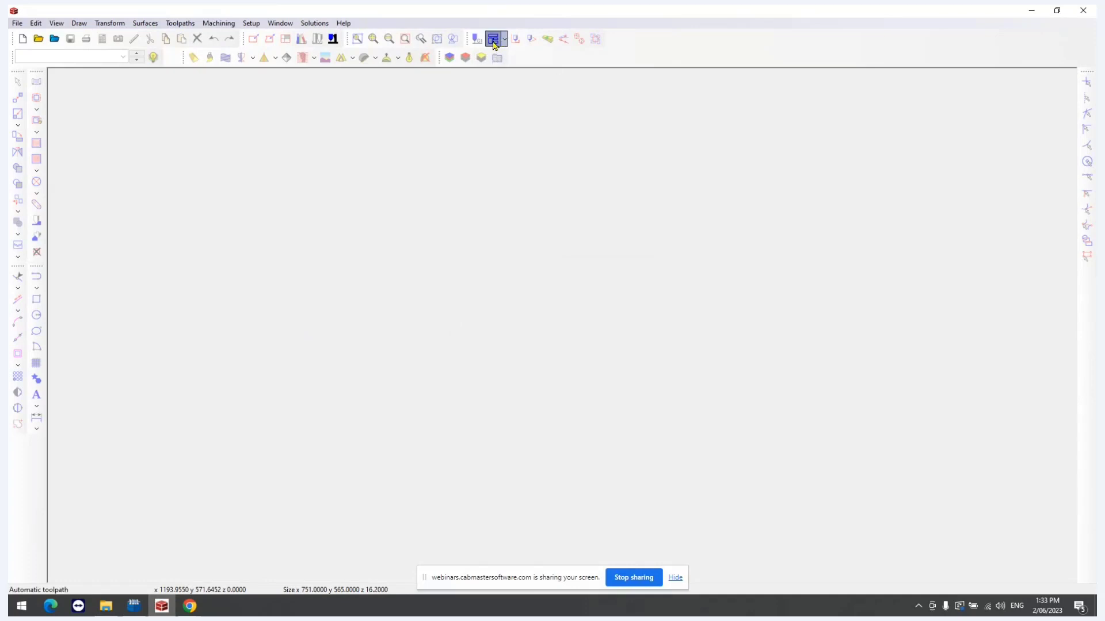
pyautogui.click(351, 169)
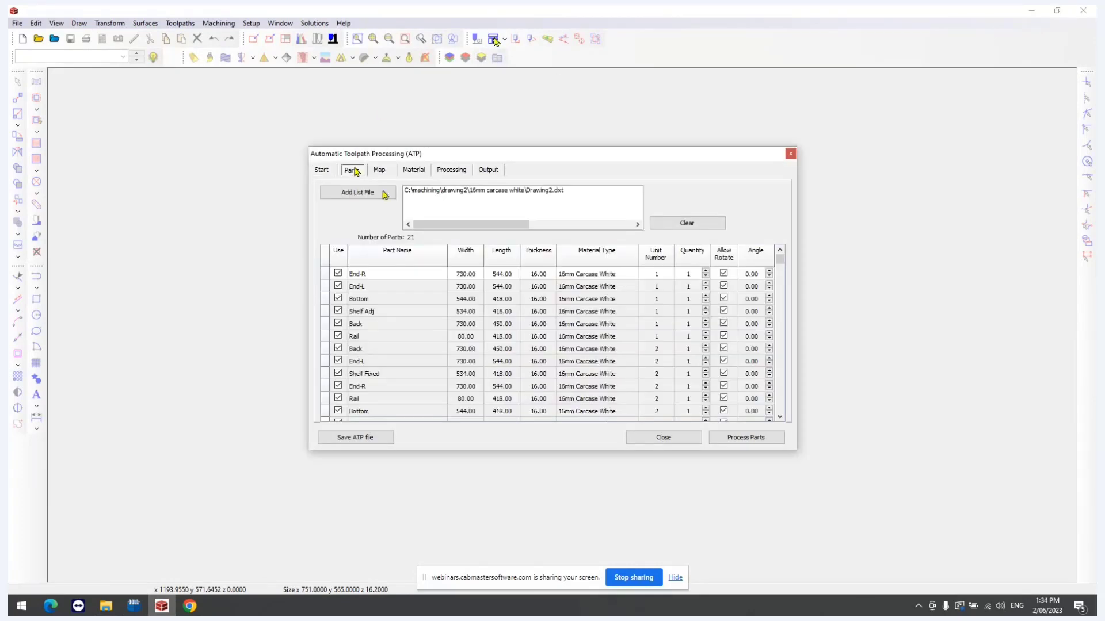
pyautogui.click(681, 226)
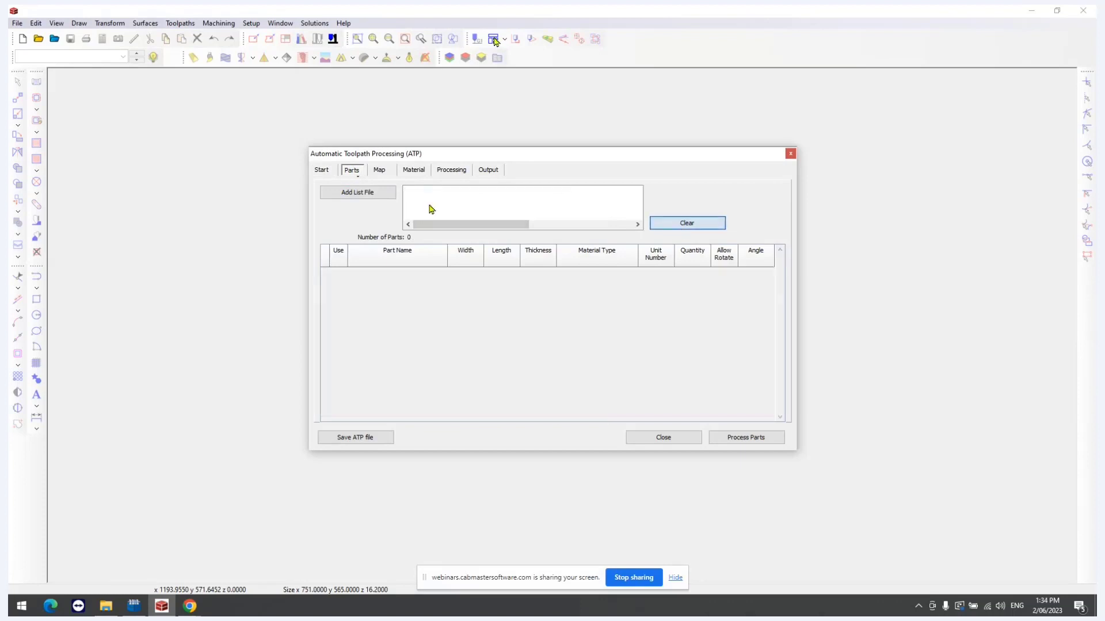
pyautogui.click(386, 194)
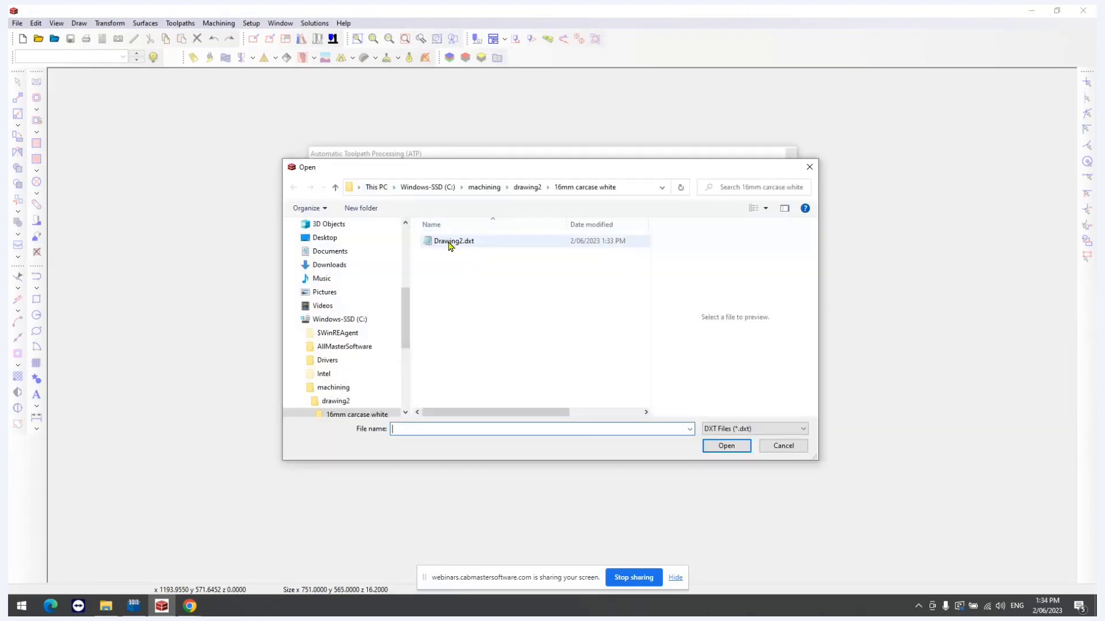
pyautogui.doubleClick(449, 244)
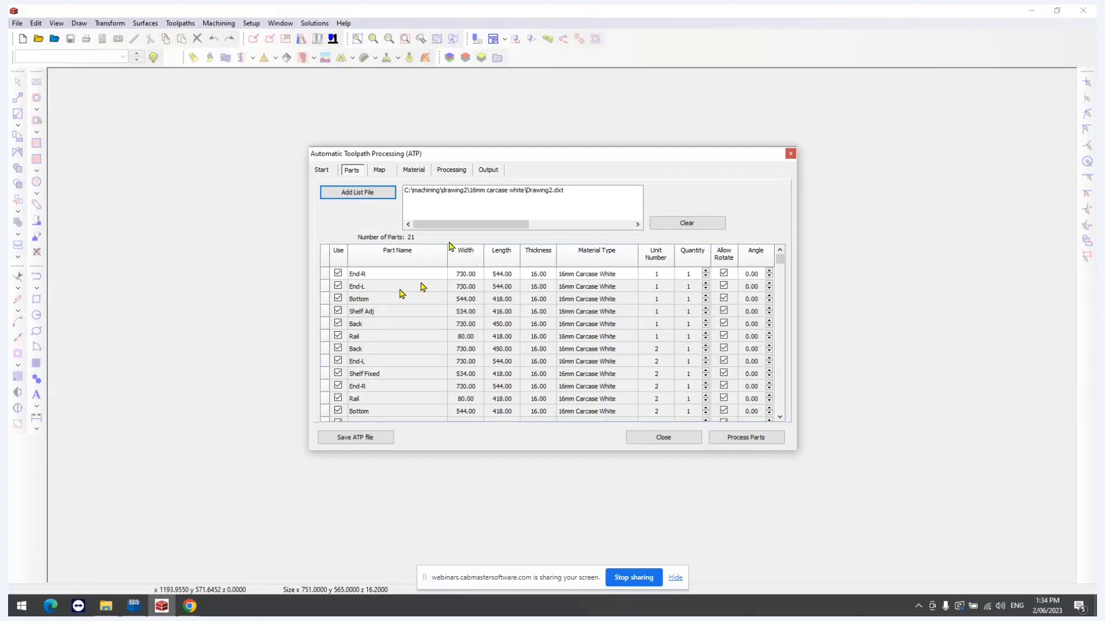
# - Process only the 730 x 610 Back of unit 3, with Create output and Create label output turned off
pyautogui.click(337, 258)
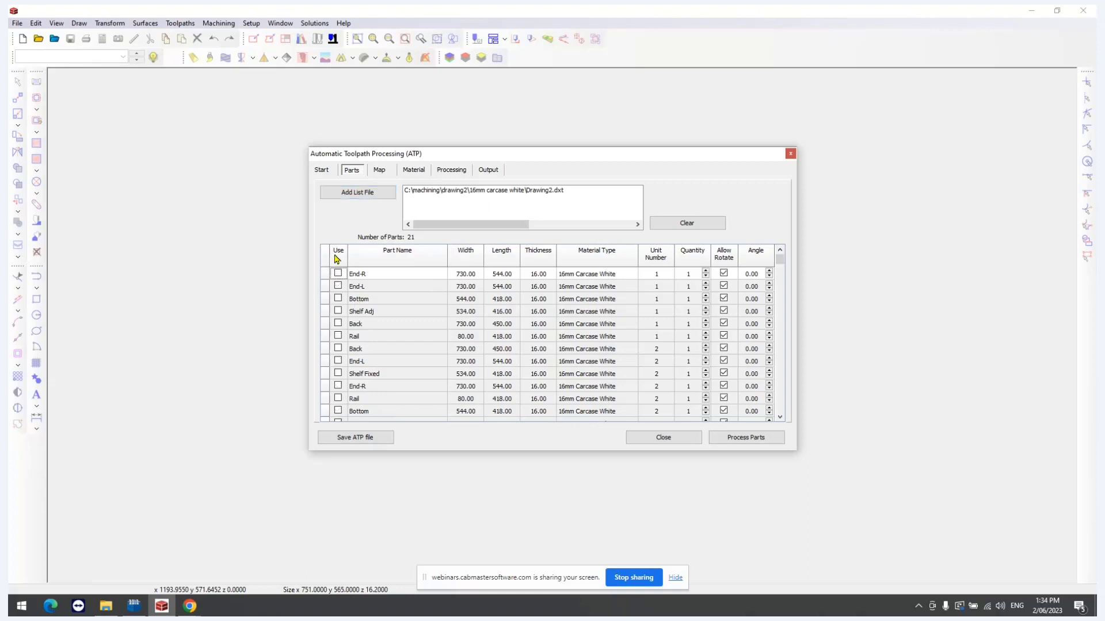
pyautogui.moveTo(780, 260); pyautogui.dragTo(780, 389)
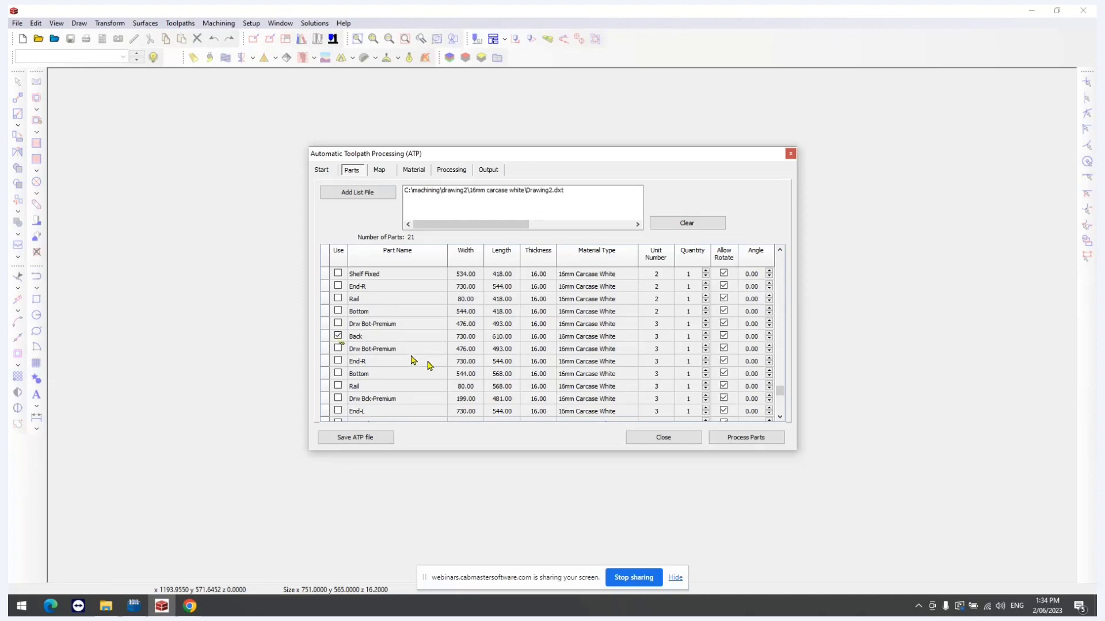
pyautogui.click(489, 172)
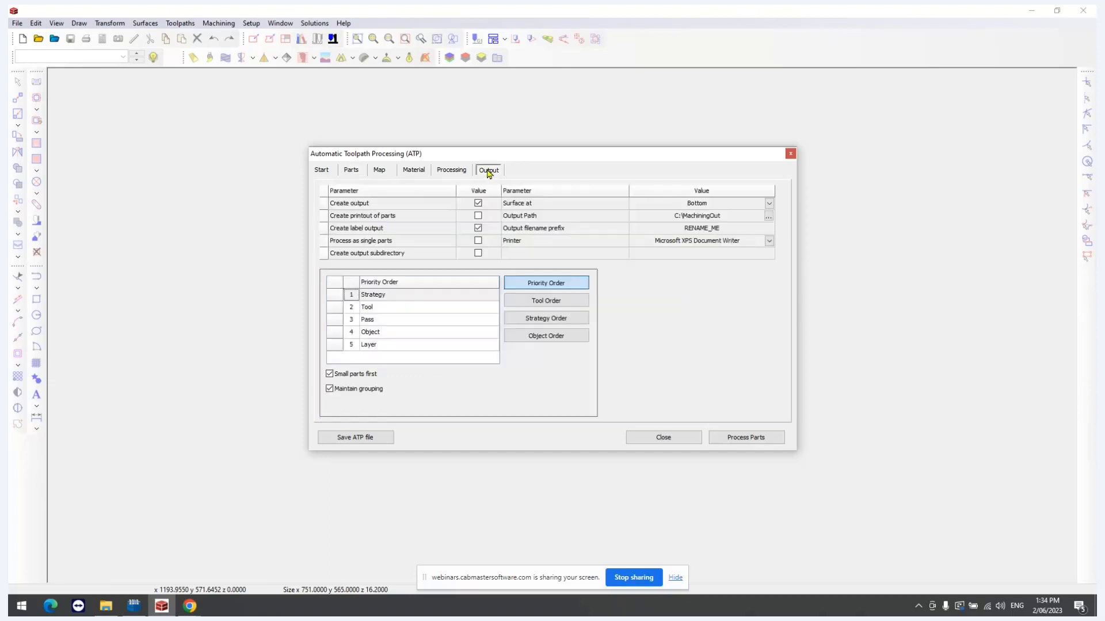
pyautogui.click(477, 228)
pyautogui.click(478, 203)
pyautogui.click(727, 439)
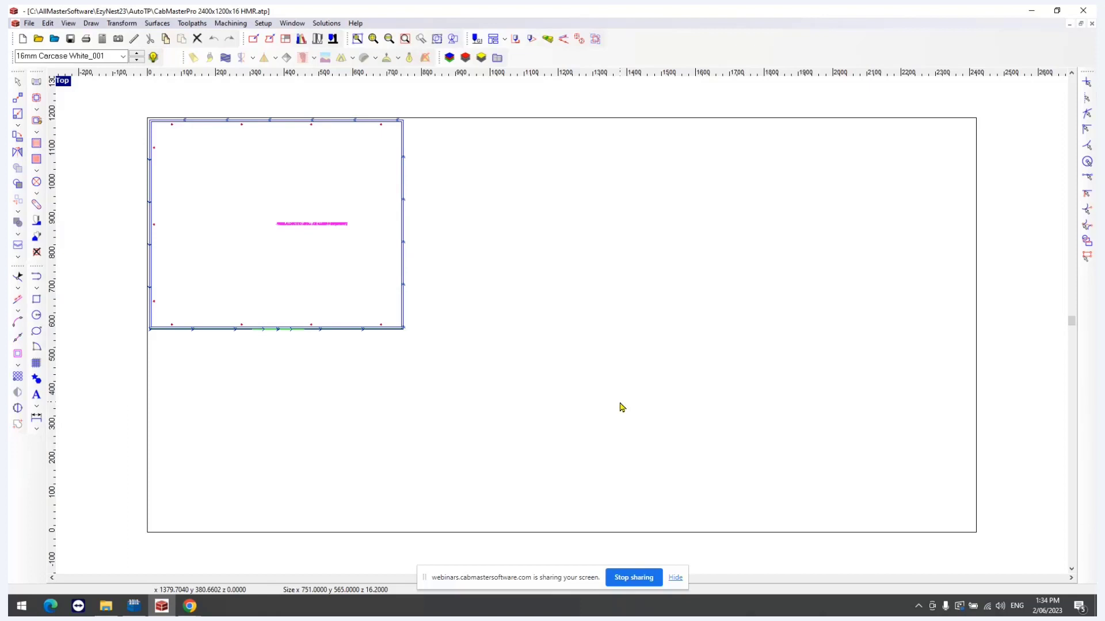
# - Compare the ATP layer map with the rebate's layer name on the Back of cabinet 3 in CabMaster's custom machining
pyautogui.click(493, 39)
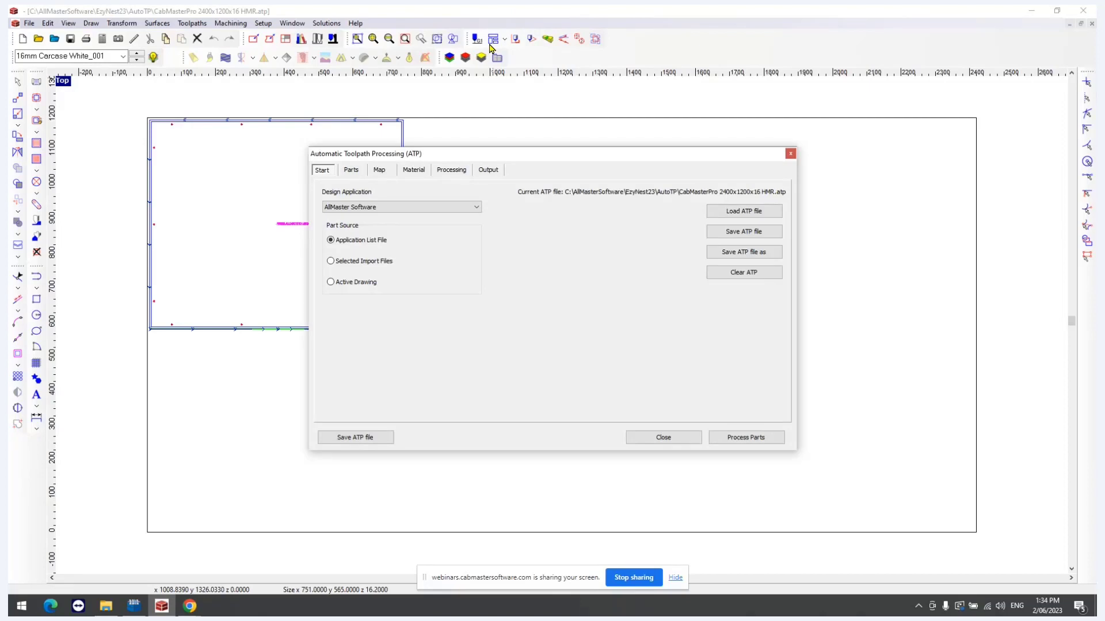
pyautogui.click(381, 170)
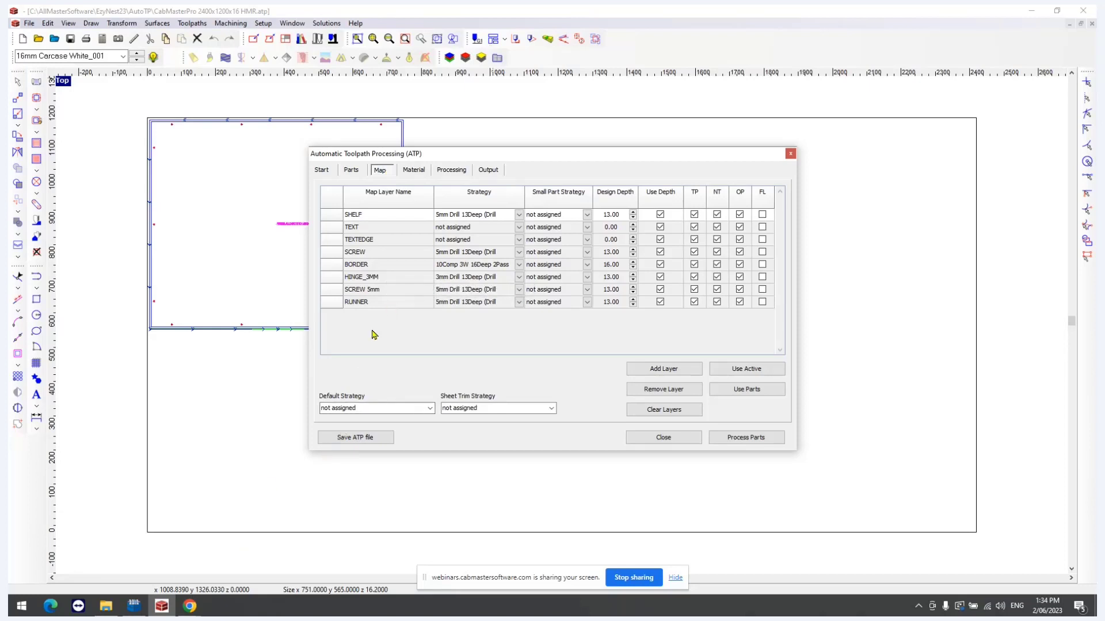
pyautogui.click(134, 606)
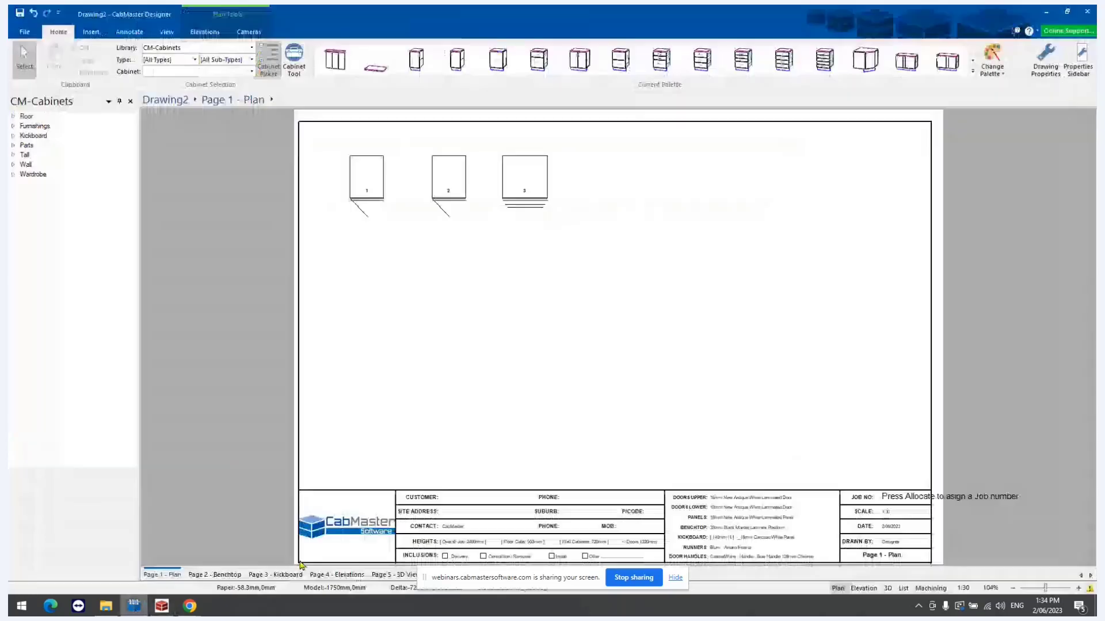
pyautogui.doubleClick(532, 178)
pyautogui.click(708, 196)
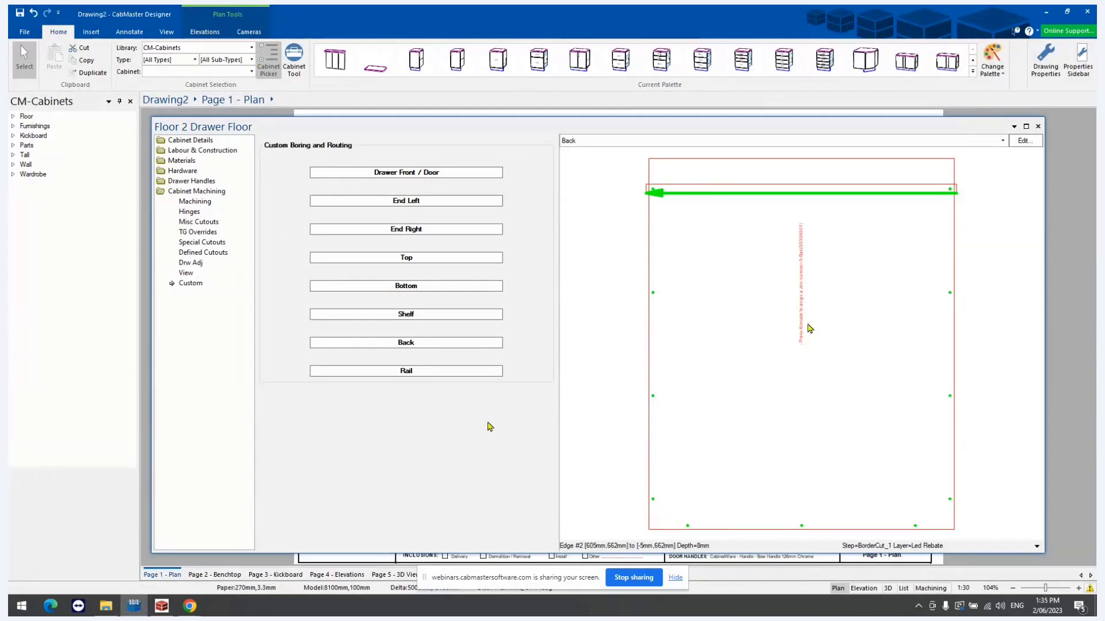
# - Switch back to EzyNest, add the loaded parts' layers to the ATP layer map and save the ATP file
pyautogui.moveTo(168, 611)
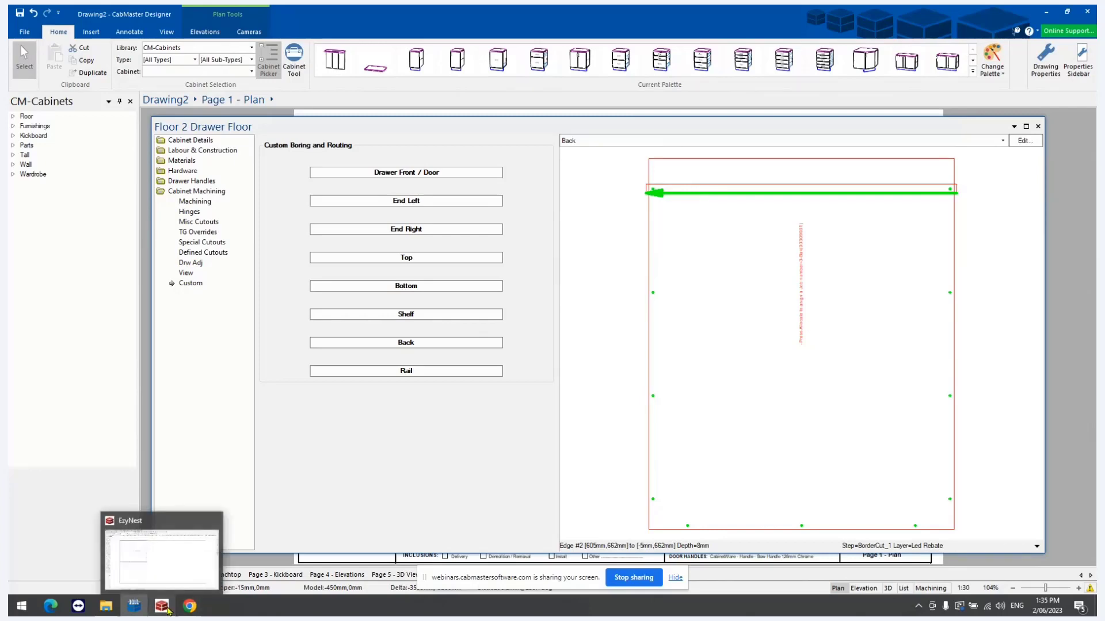
pyautogui.click(168, 610)
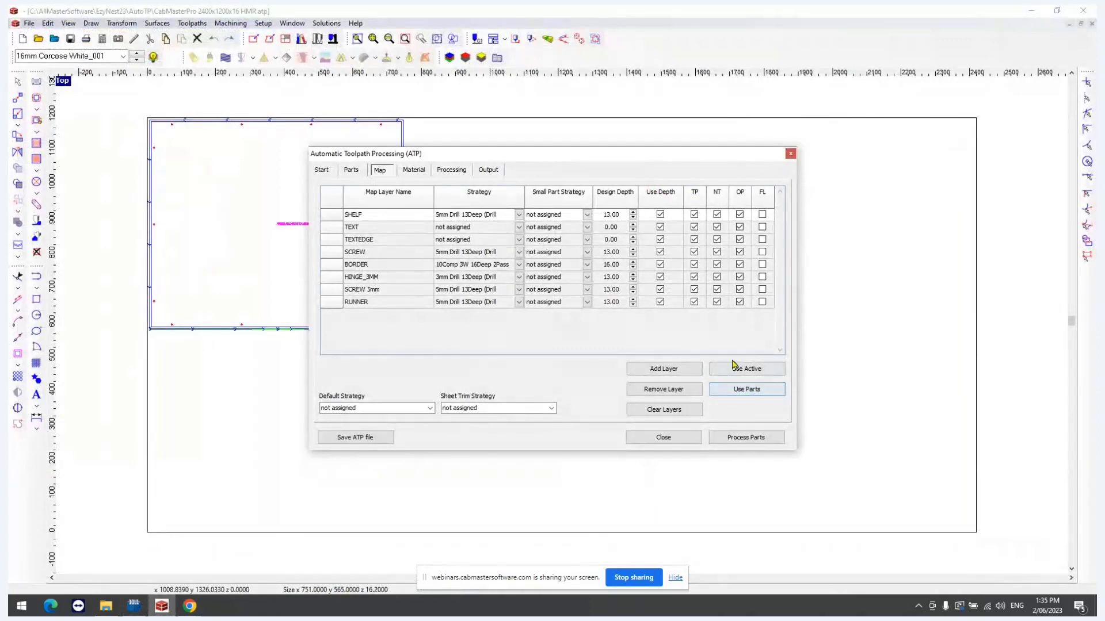
pyautogui.click(769, 392)
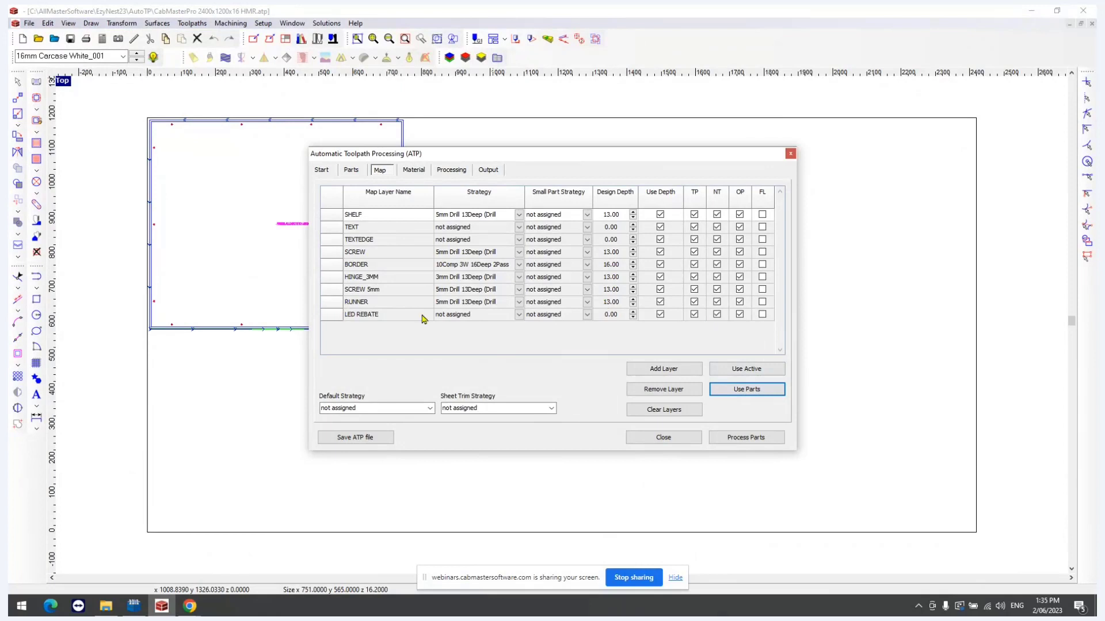
pyautogui.click(371, 443)
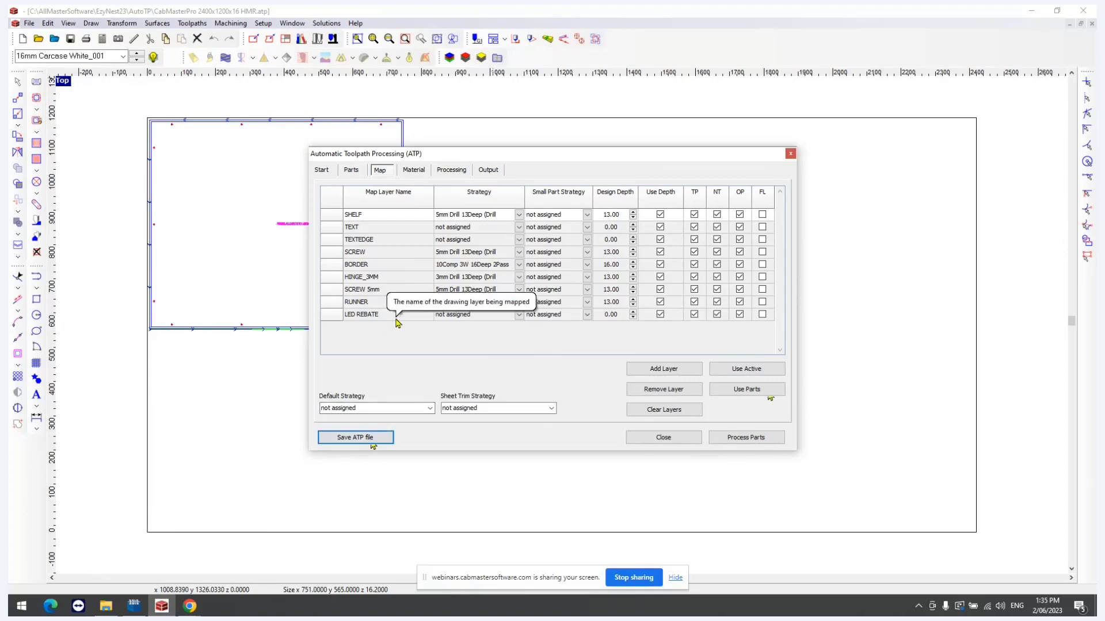
# - Assign the 10Comp 3W 16Deep 1Pass Female (offset-female) strategy to the LED REBATE layer, leave its design depth at 0.00, and save the ATP file
pyautogui.click(518, 316)
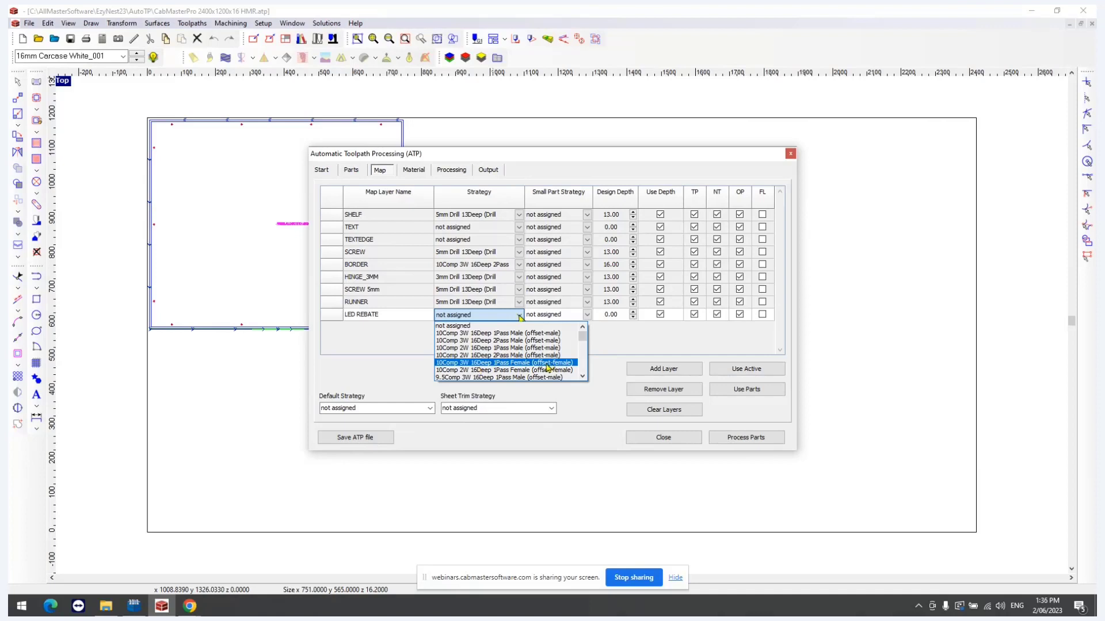
pyautogui.click(546, 362)
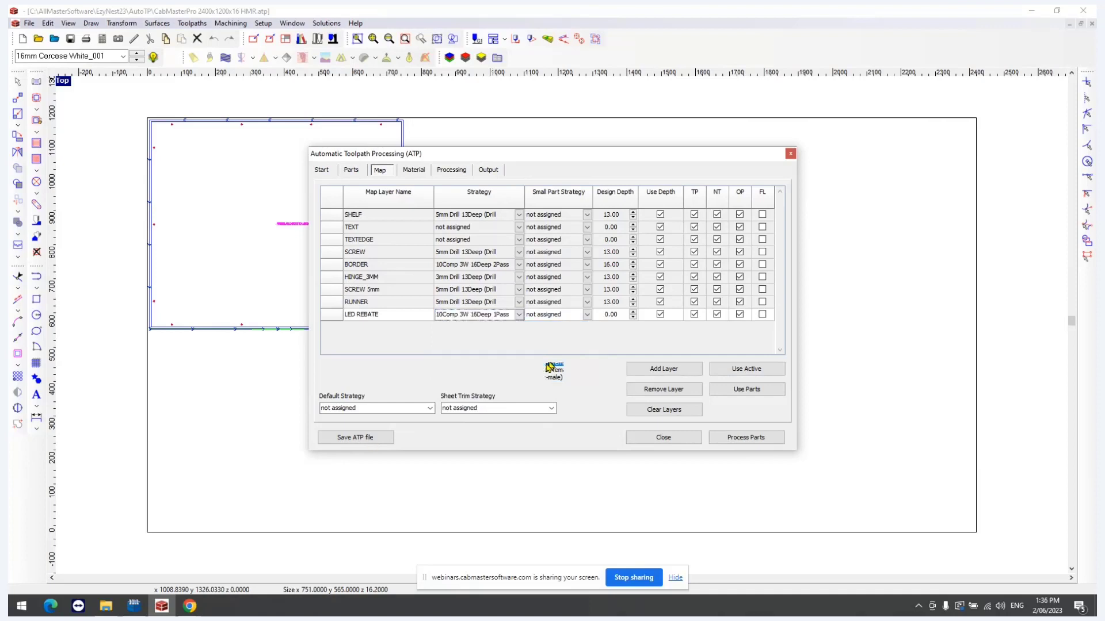
pyautogui.click(621, 315)
pyautogui.write('16')
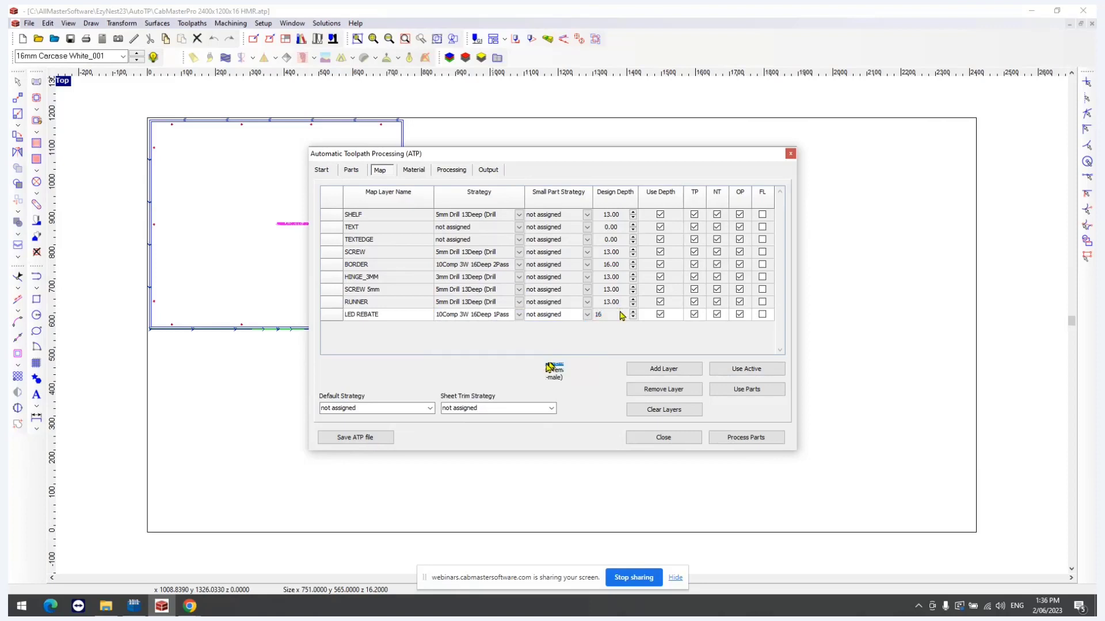
pyautogui.press('BackSpace')
pyautogui.press('BackSpace')
pyautogui.press('Tab')
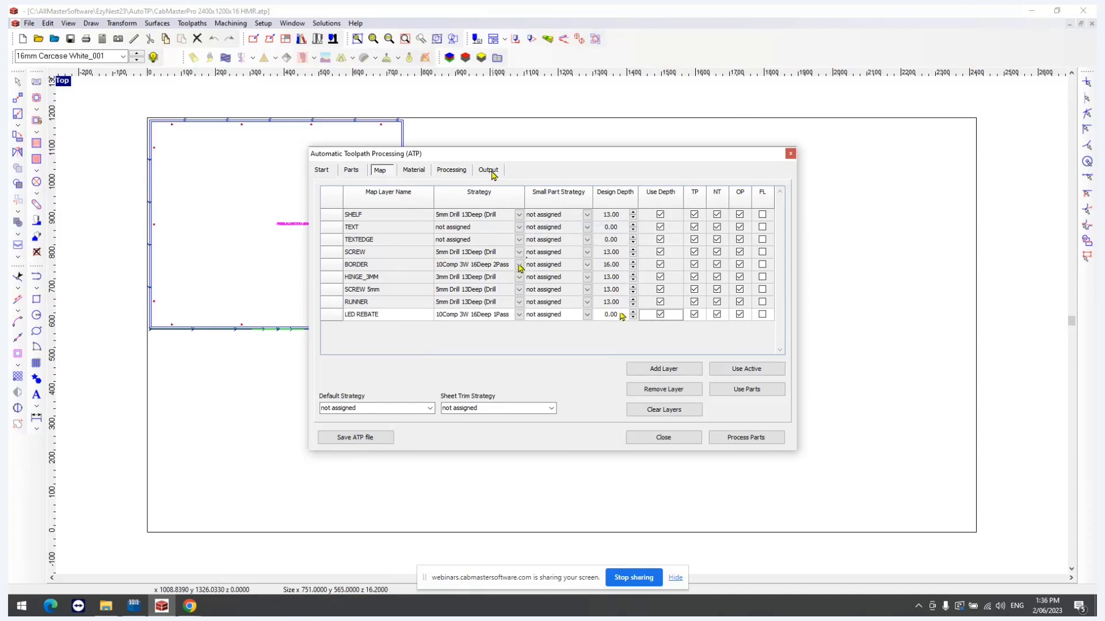
pyautogui.click(382, 440)
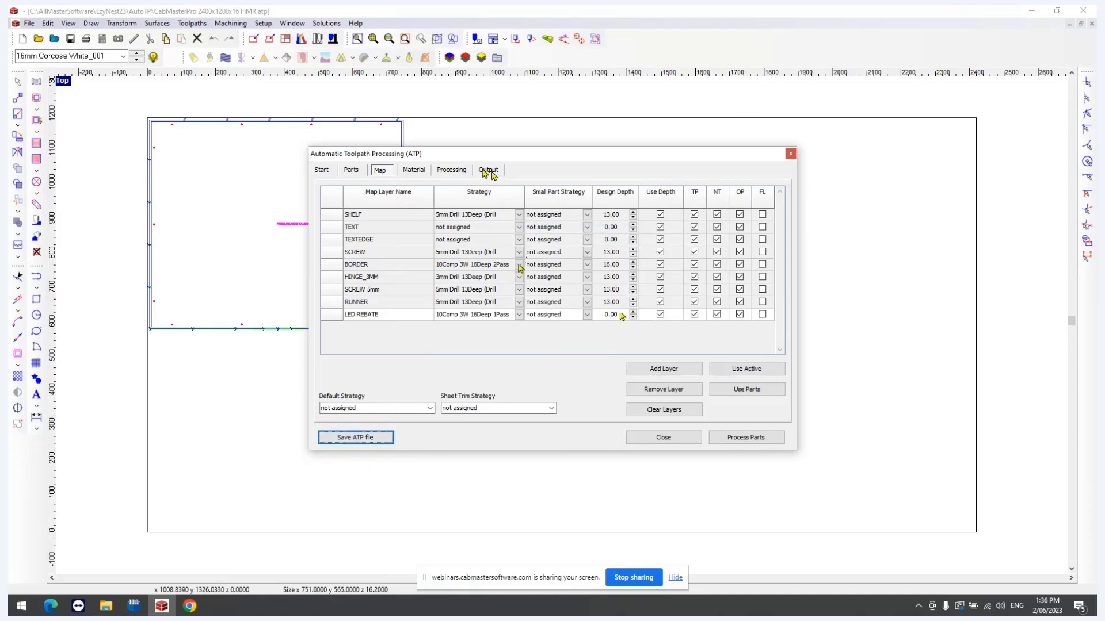
# - Process the parts again with Create output and Create label output turned off
pyautogui.click(489, 172)
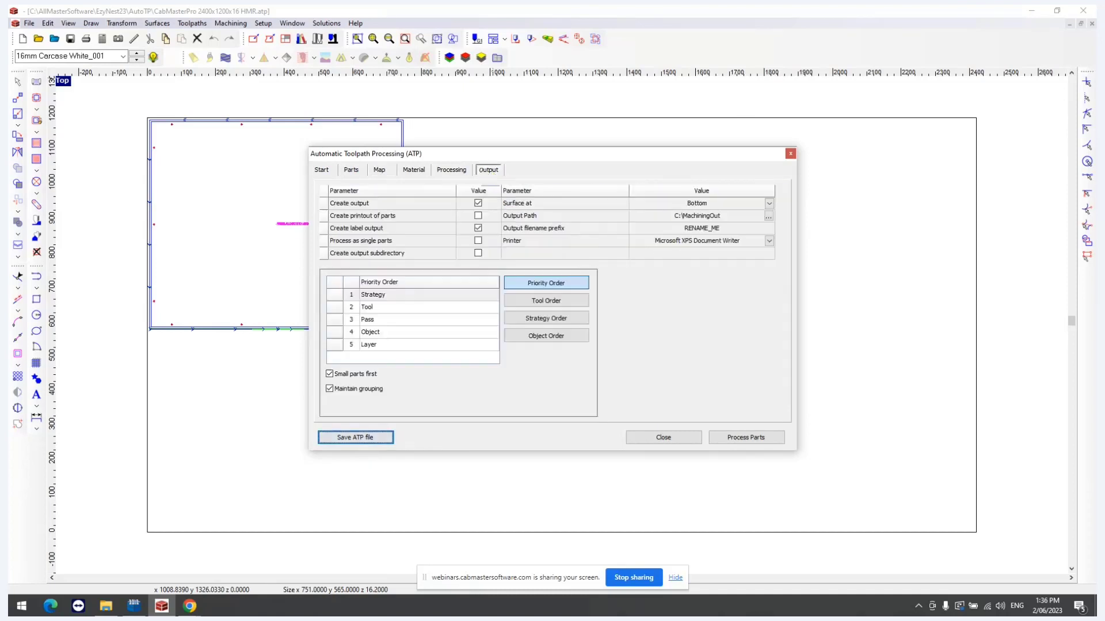
pyautogui.click(477, 228)
pyautogui.click(477, 203)
pyautogui.click(738, 438)
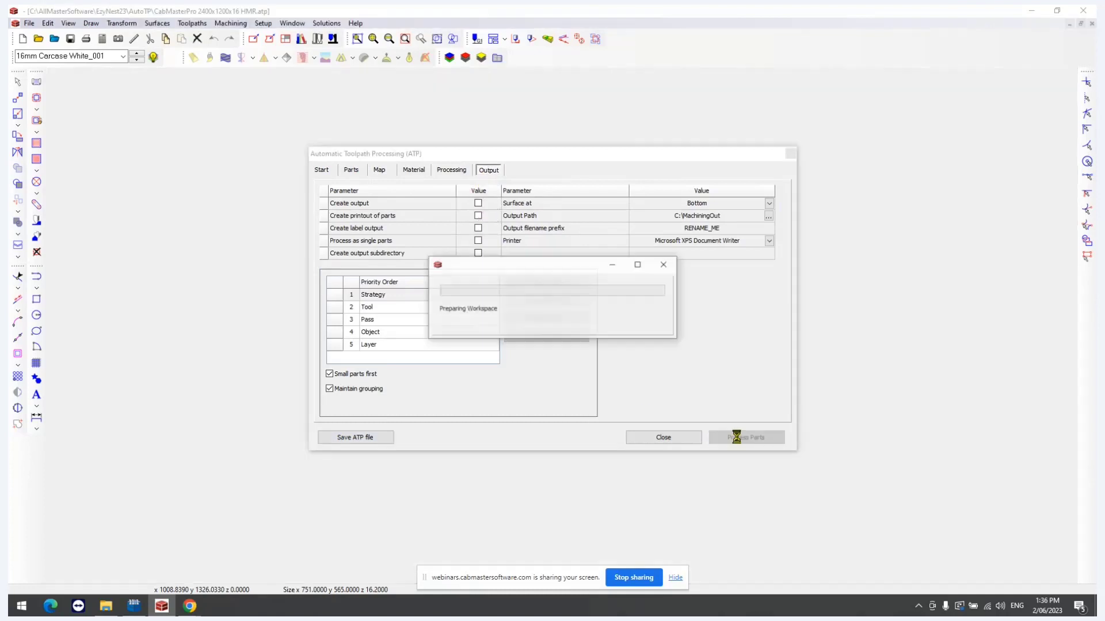
# - Inspect the LED rebate toolpath's tool, depth and offset settings on the nested Back, without changing them
pyautogui.scroll(2, 345, 253)
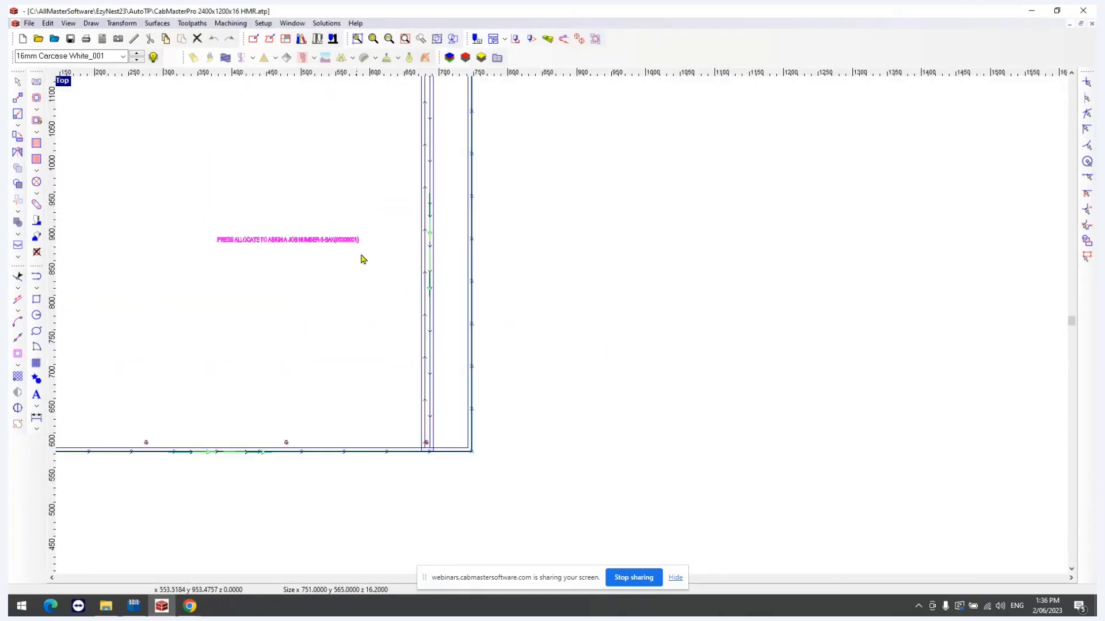
pyautogui.scroll(4, 412, 478)
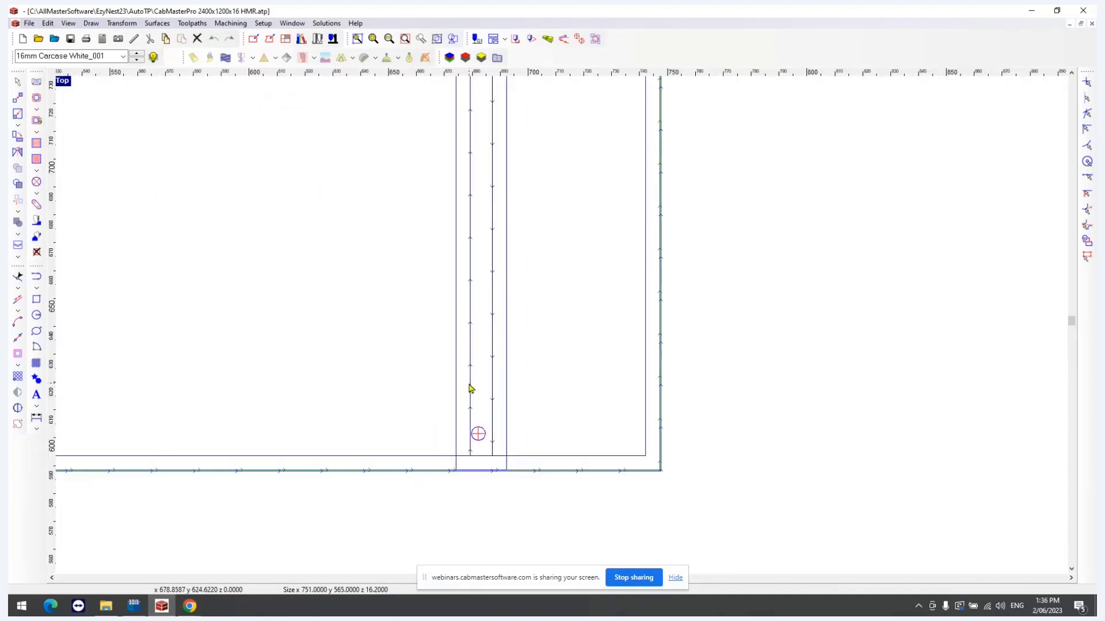
pyautogui.rightClick(470, 385)
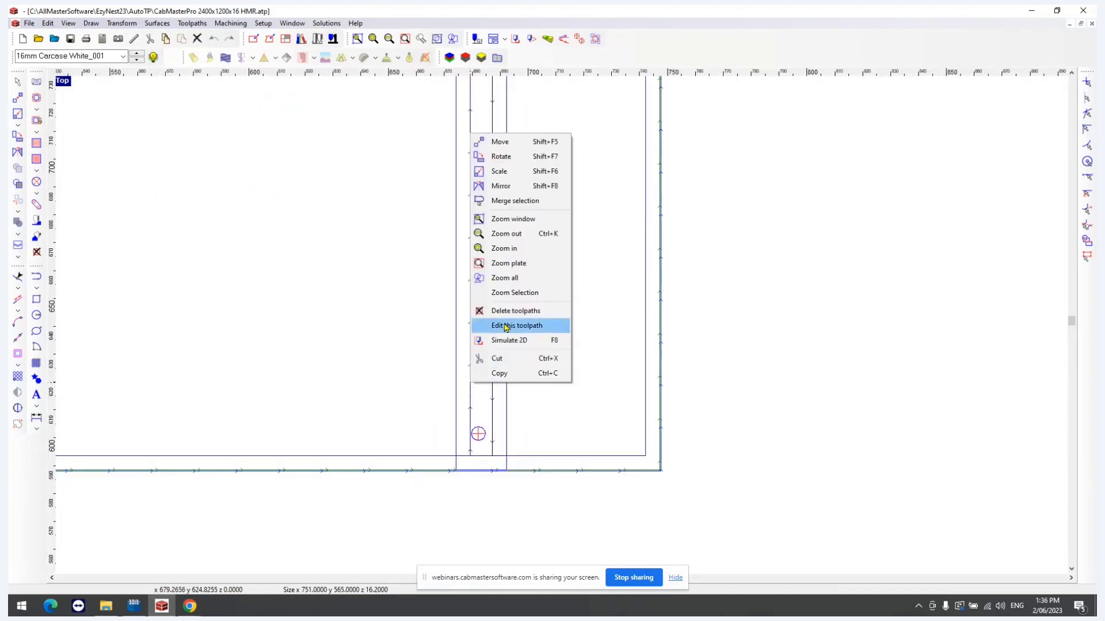
pyautogui.click(506, 326)
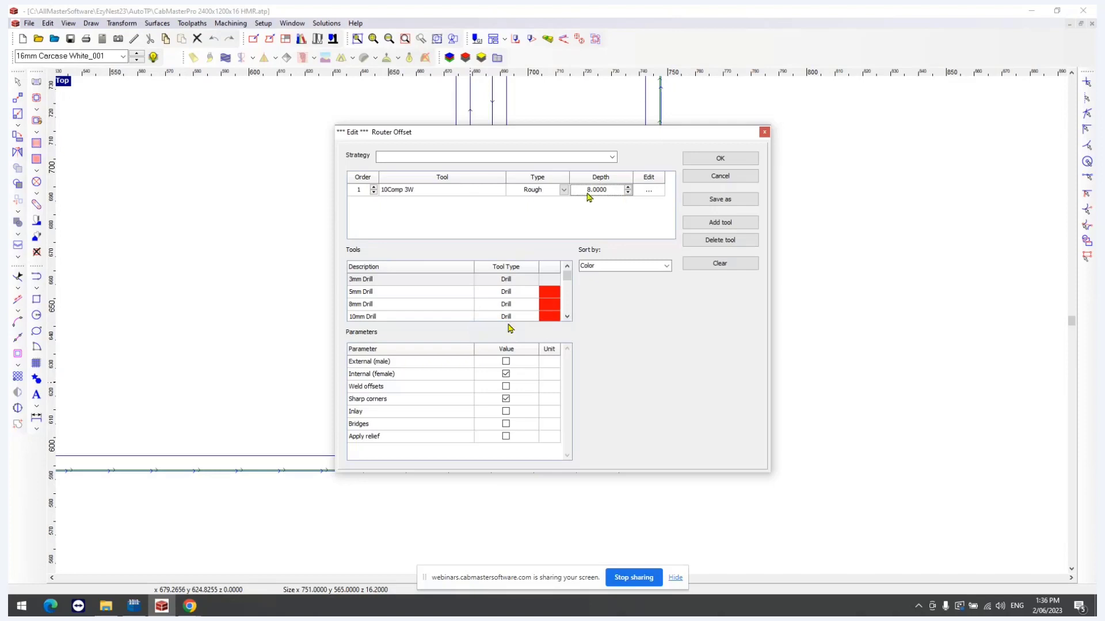
pyautogui.click(764, 134)
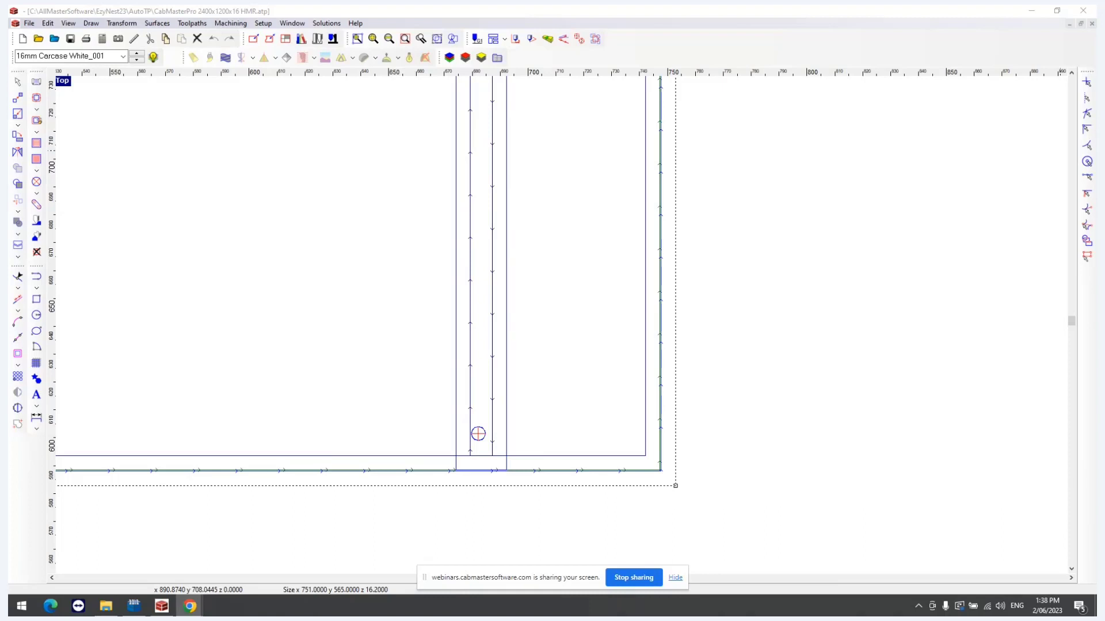
pyautogui.click(493, 42)
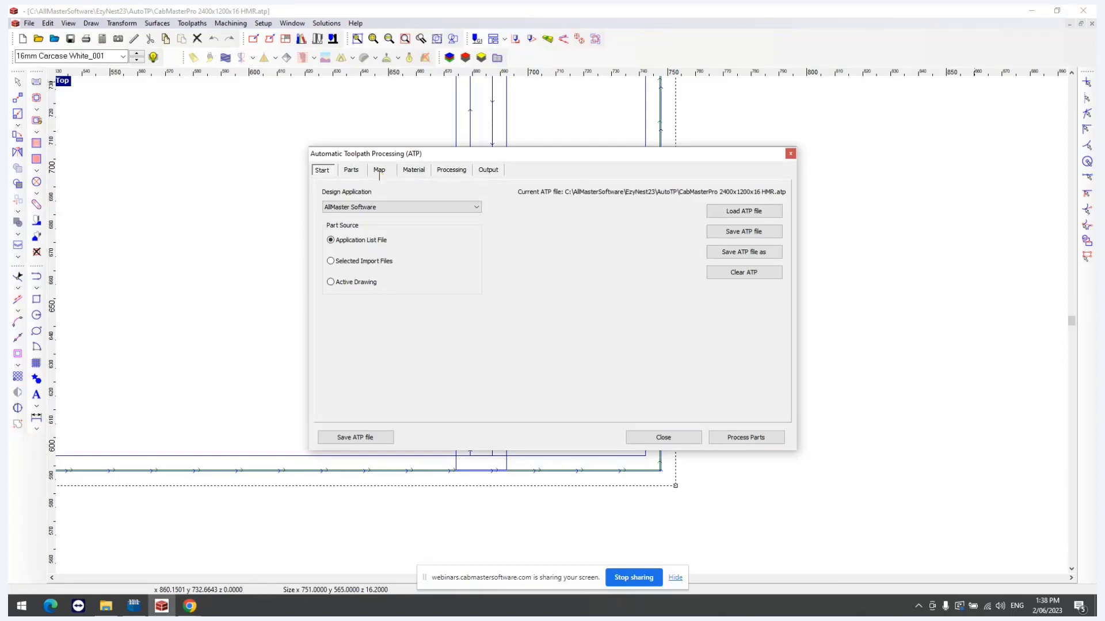
pyautogui.hotkey('alt', 'Tab')
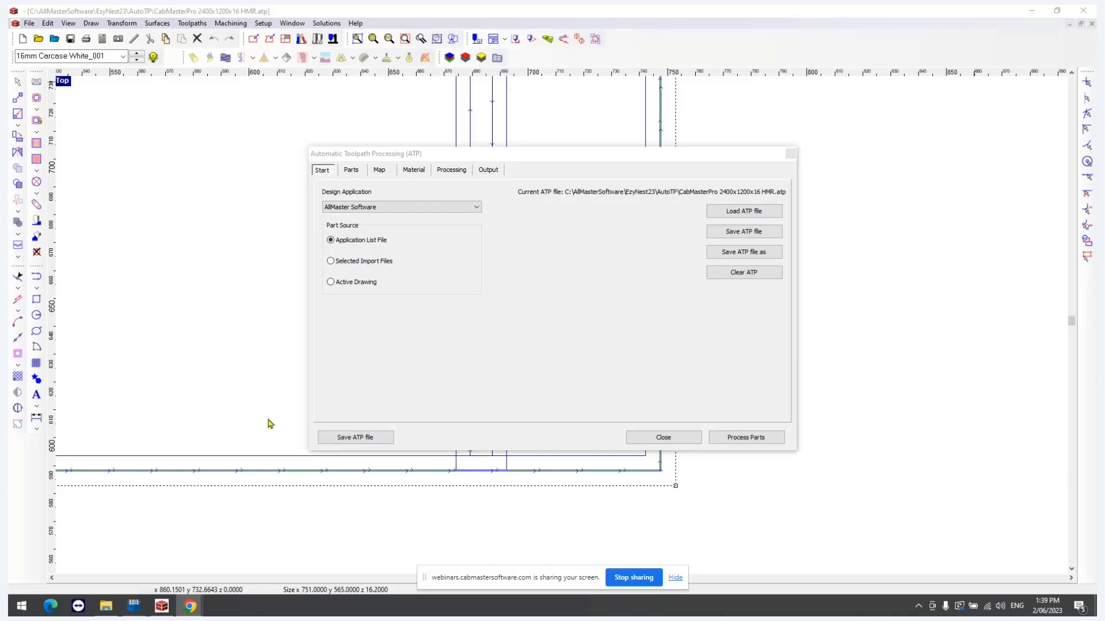
pyautogui.moveTo(638, 158); pyautogui.dragTo(643, 124)
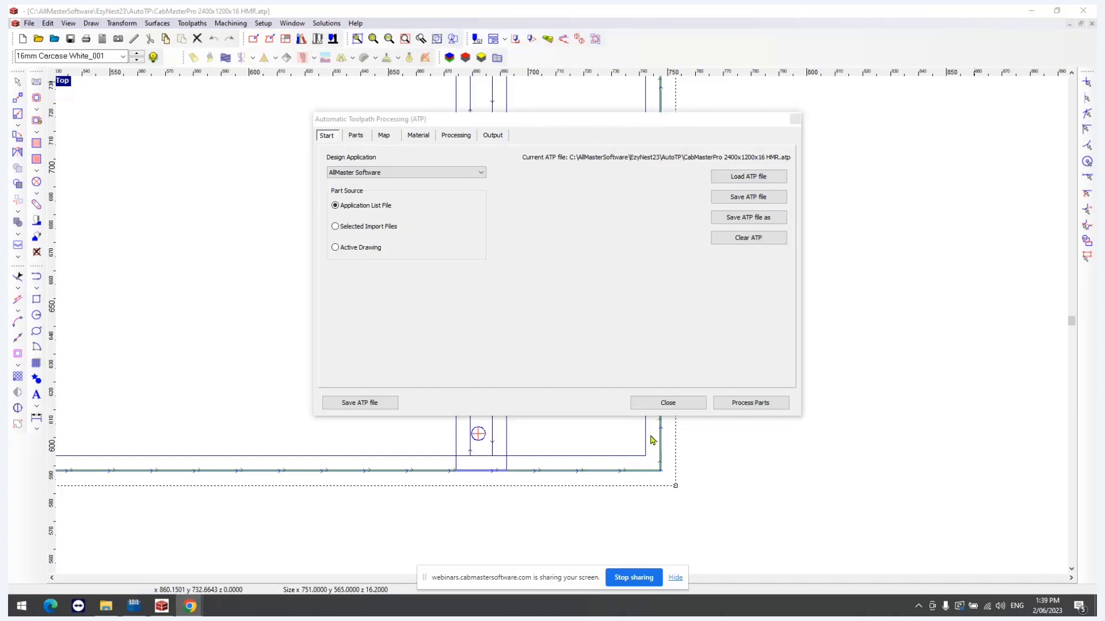
pyautogui.moveTo(596, 119); pyautogui.dragTo(622, 91)
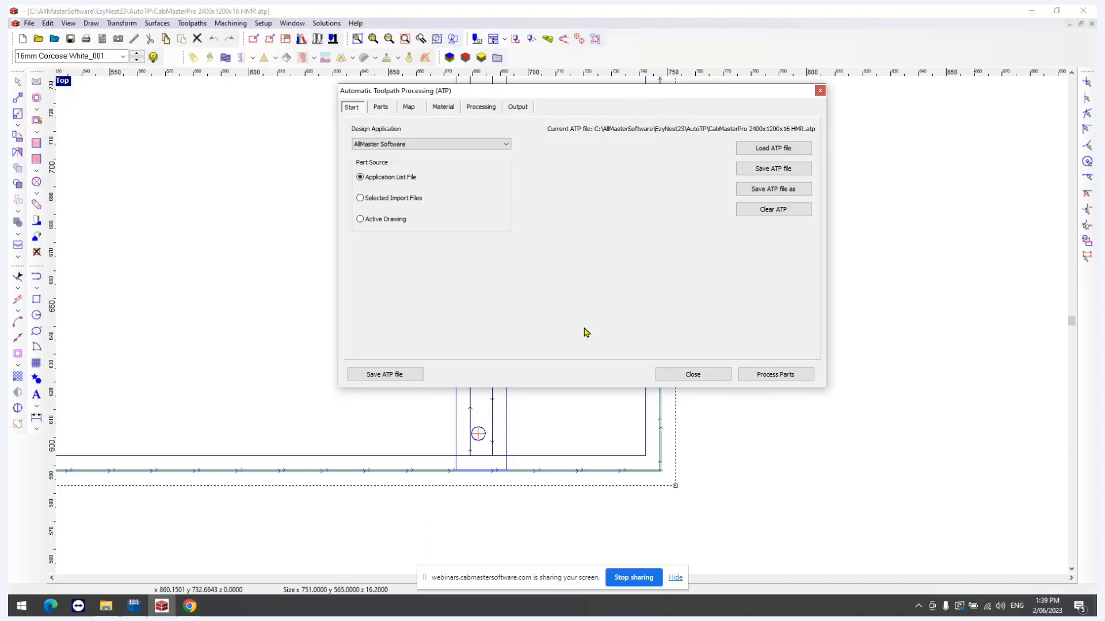
pyautogui.moveTo(718, 94); pyautogui.dragTo(704, 122)
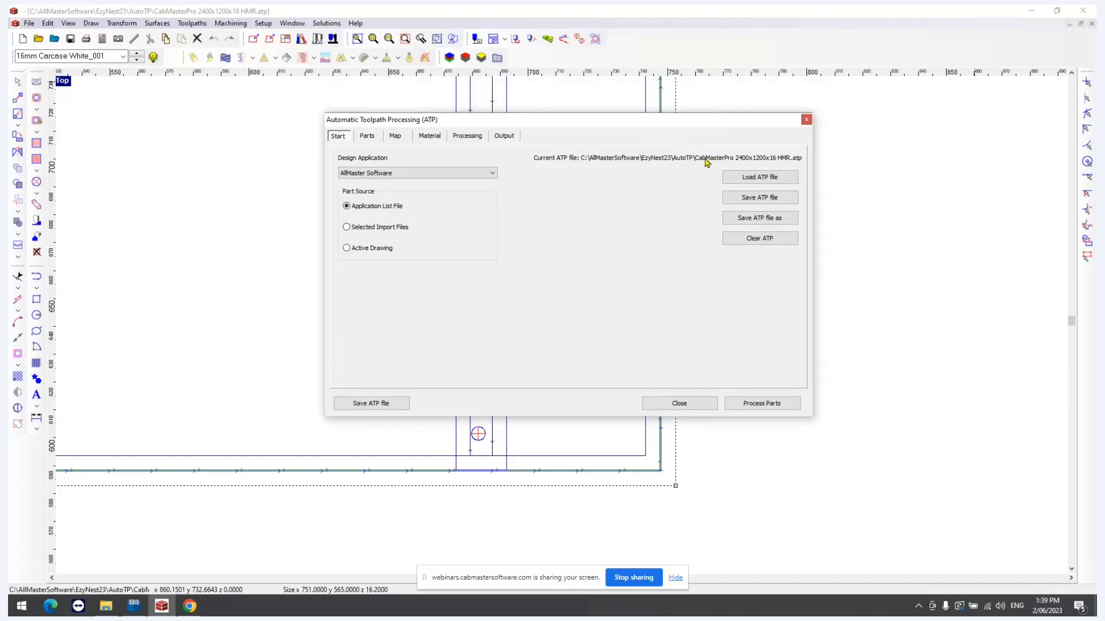
pyautogui.click(806, 120)
# - Close both open nest drawings, saving the one with the LED rebate as nestpattern in the 16mm carcase white folder and discarding the other
pyautogui.scroll(-5, 838, 309)
pyautogui.scroll(-4, 786, 329)
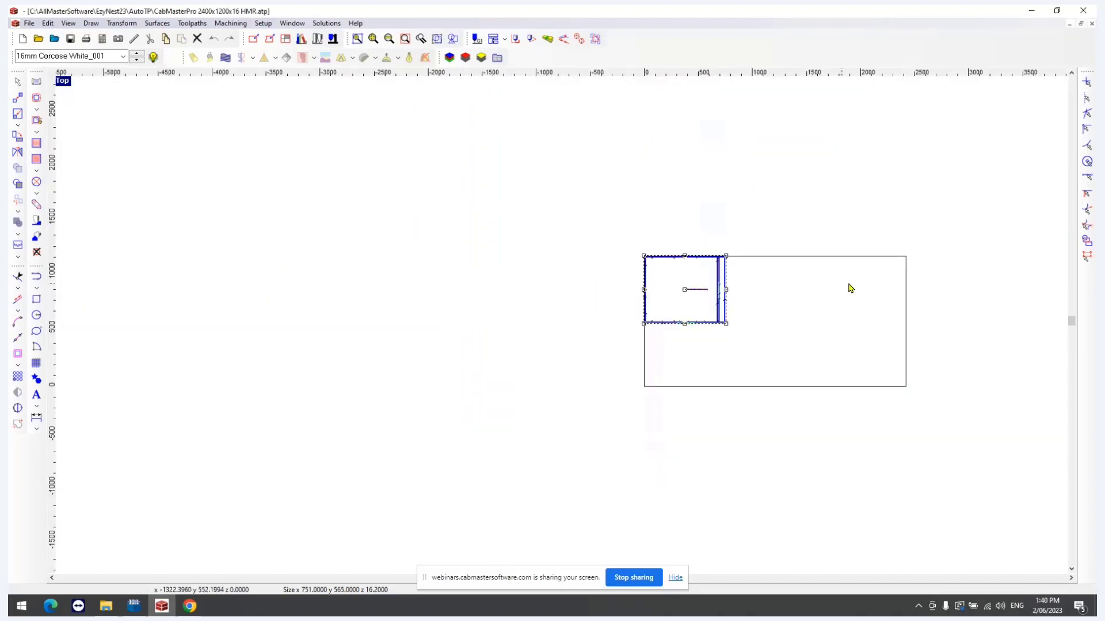
pyautogui.scroll(3, 914, 280)
pyautogui.click(1092, 25)
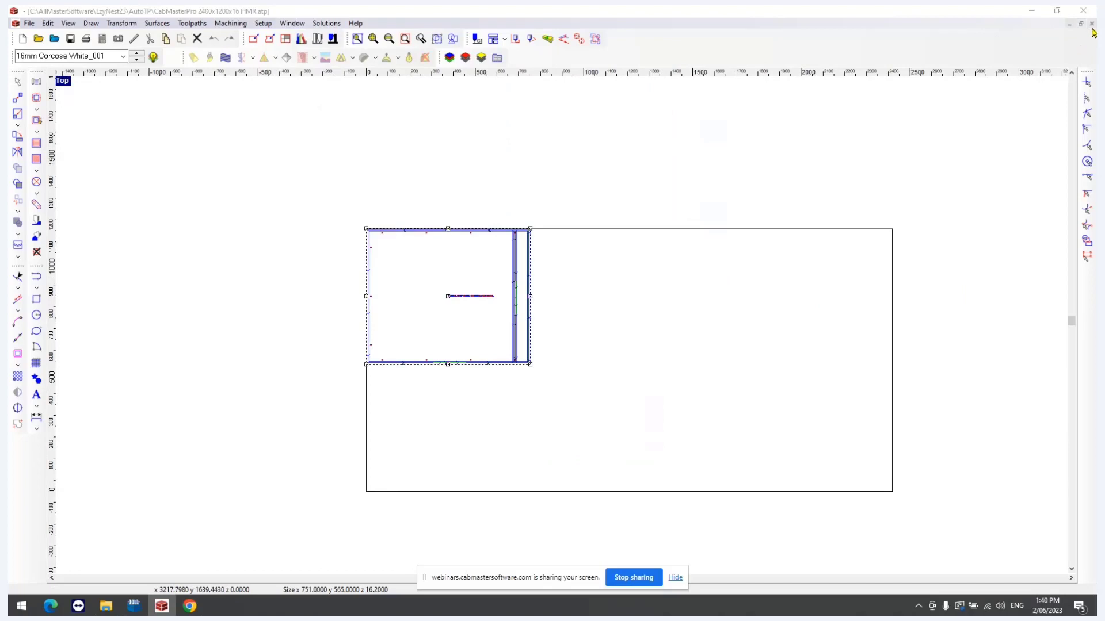
pyautogui.click(541, 328)
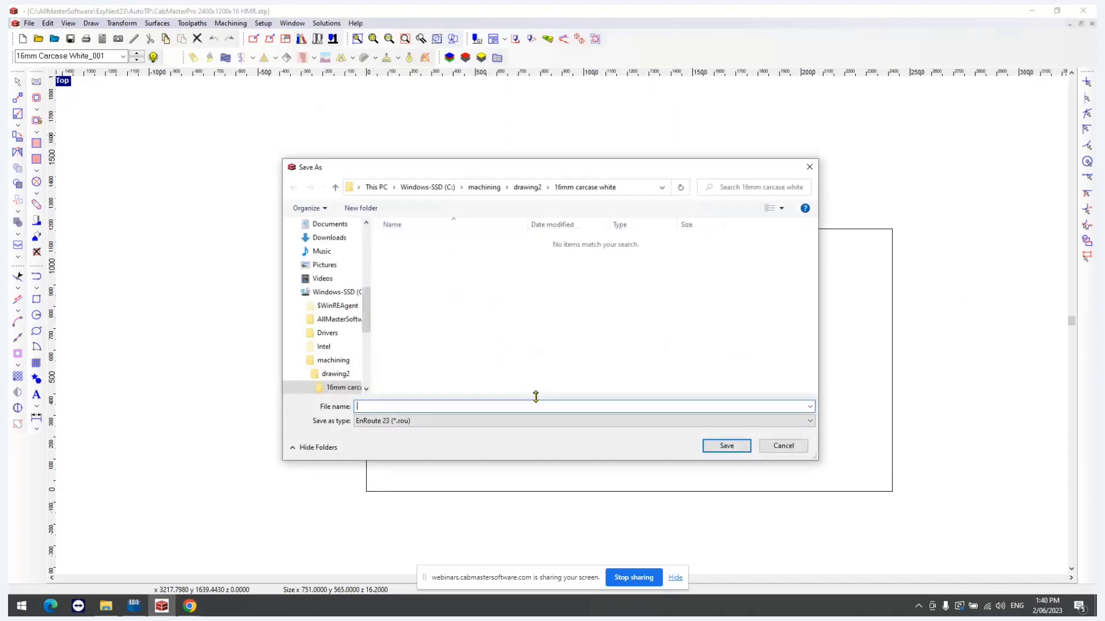
pyautogui.write('nestpatterm')
pyautogui.press('BackSpace')
pyautogui.write('n')
pyautogui.click(727, 447)
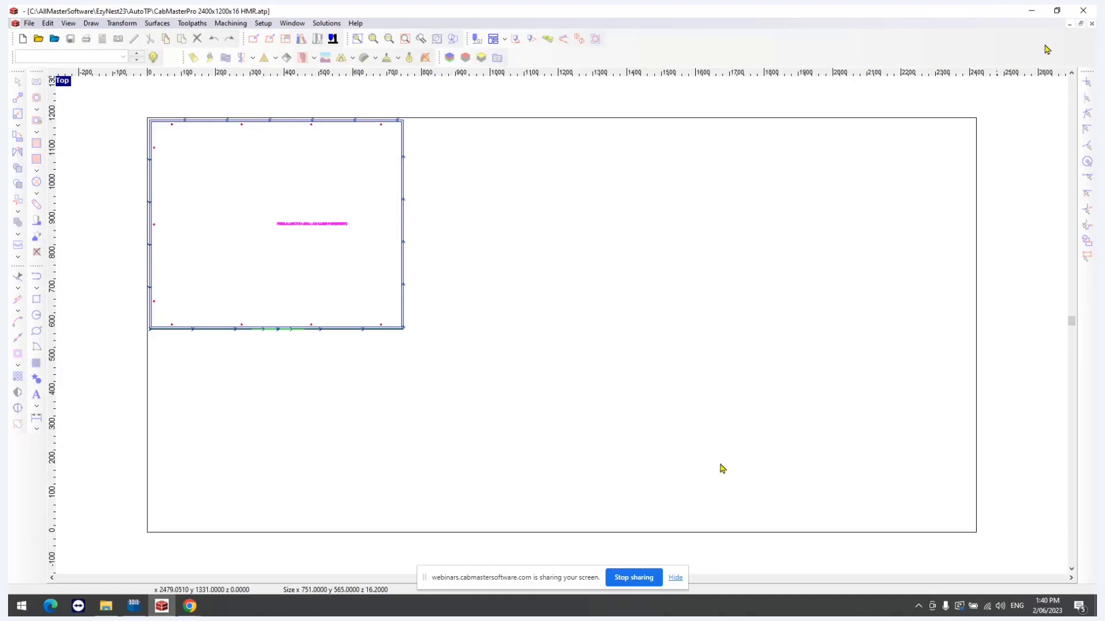
pyautogui.click(1092, 24)
pyautogui.click(582, 326)
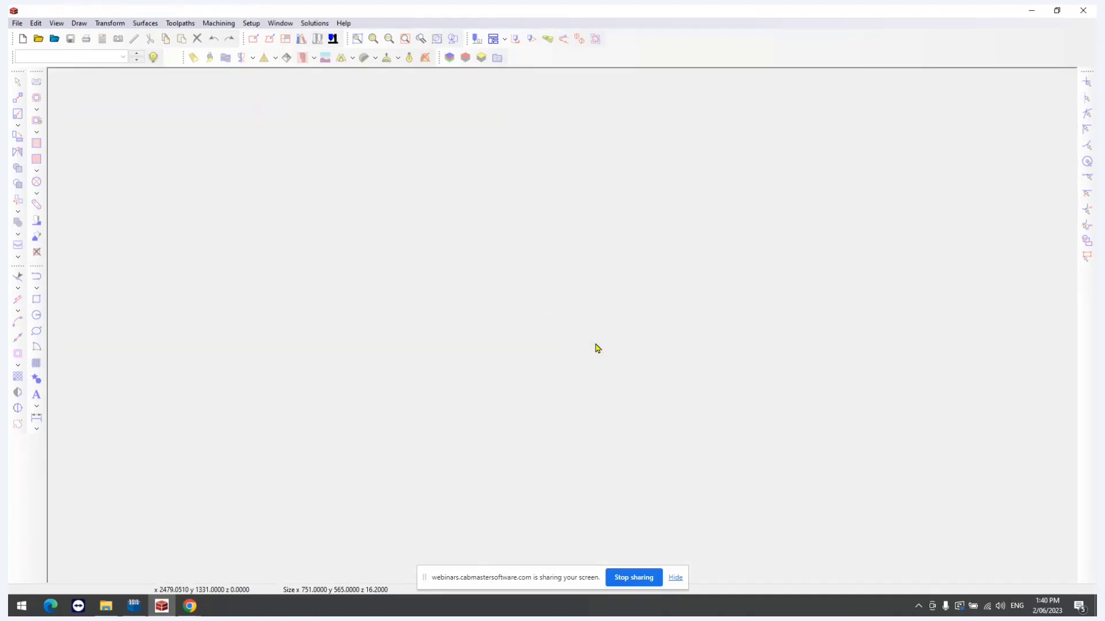
# - Reopen nestpattern.rou from the 16mm carcase white folder and view its Create Output options without creating output
pyautogui.click(38, 38)
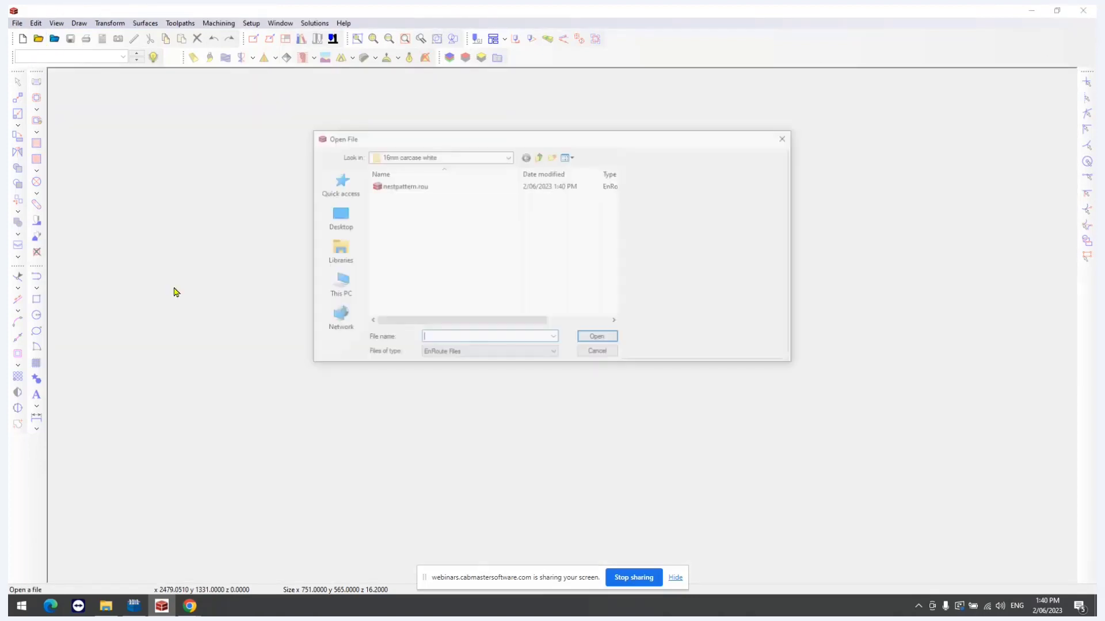
pyautogui.click(392, 187)
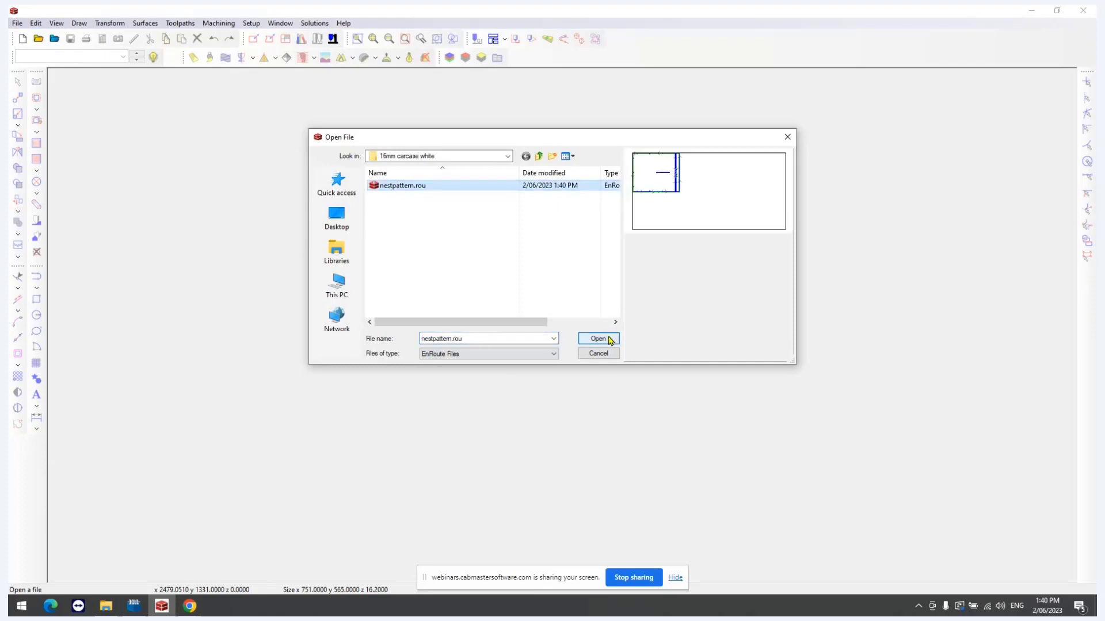
pyautogui.click(610, 340)
pyautogui.scroll(-2, 584, 428)
pyautogui.scroll(3, 561, 382)
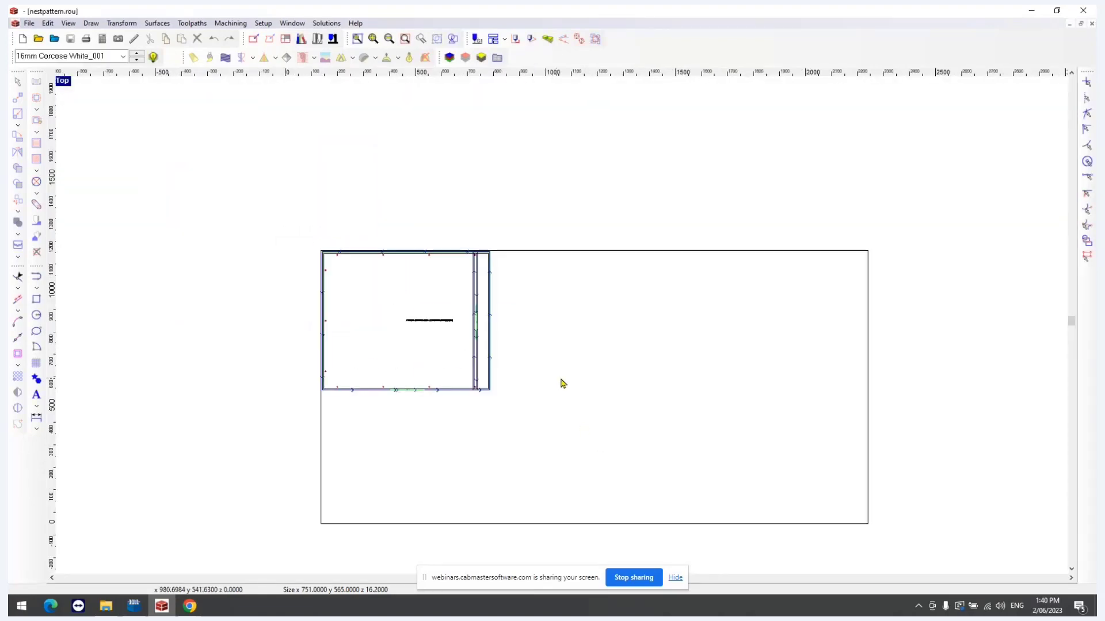
pyautogui.scroll(1, 440, 349)
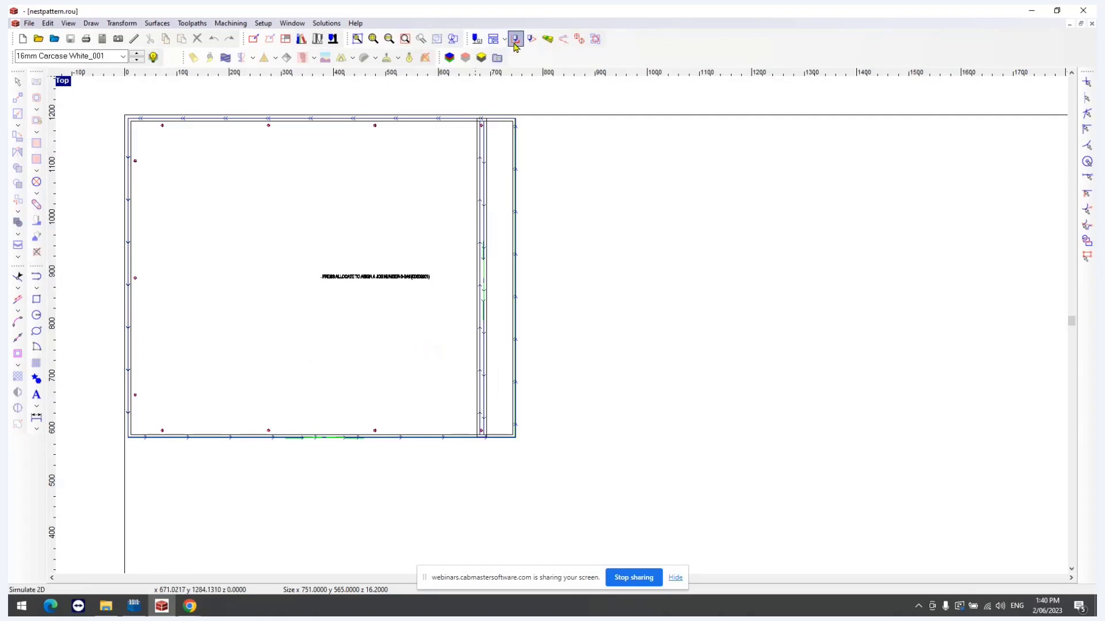
pyautogui.click(475, 43)
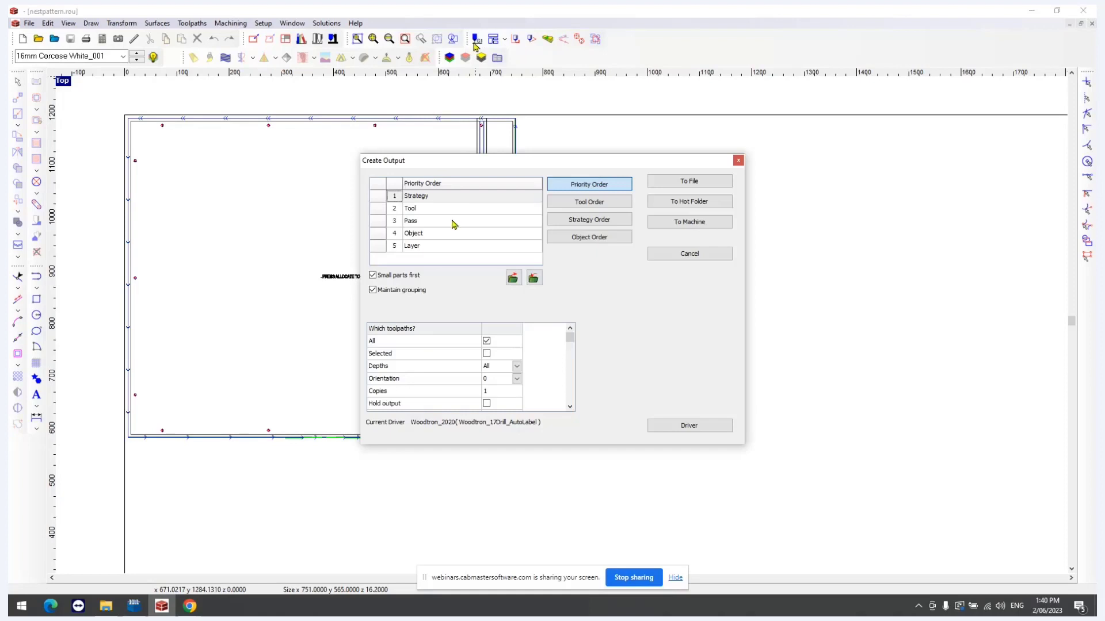
pyautogui.click(738, 162)
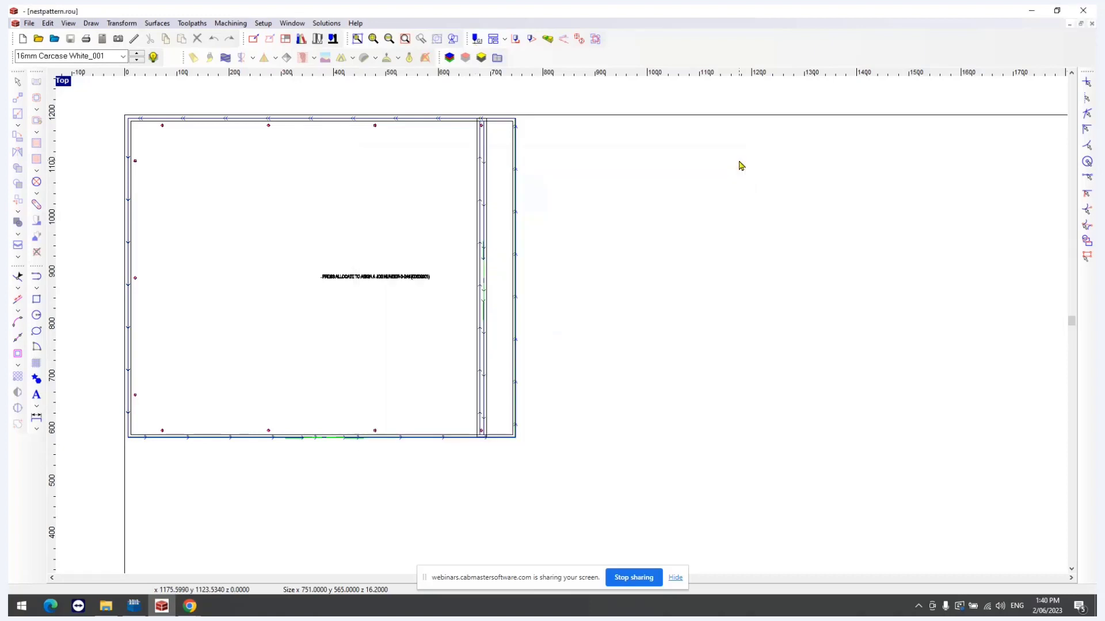